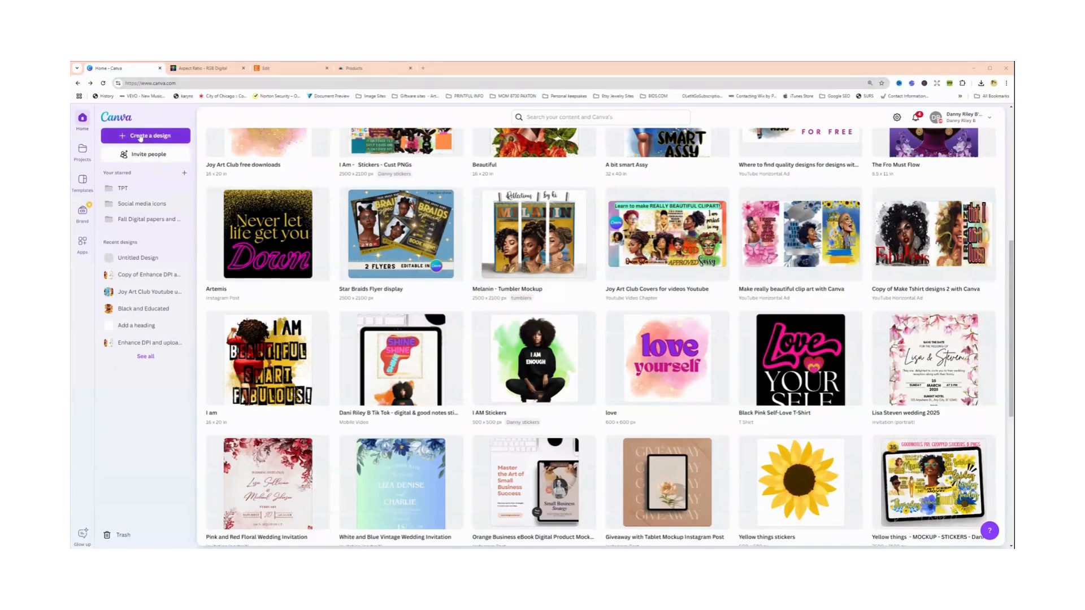
Start a new design with a custom size
{"action": "left_click", "coordinate": [141, 138]}
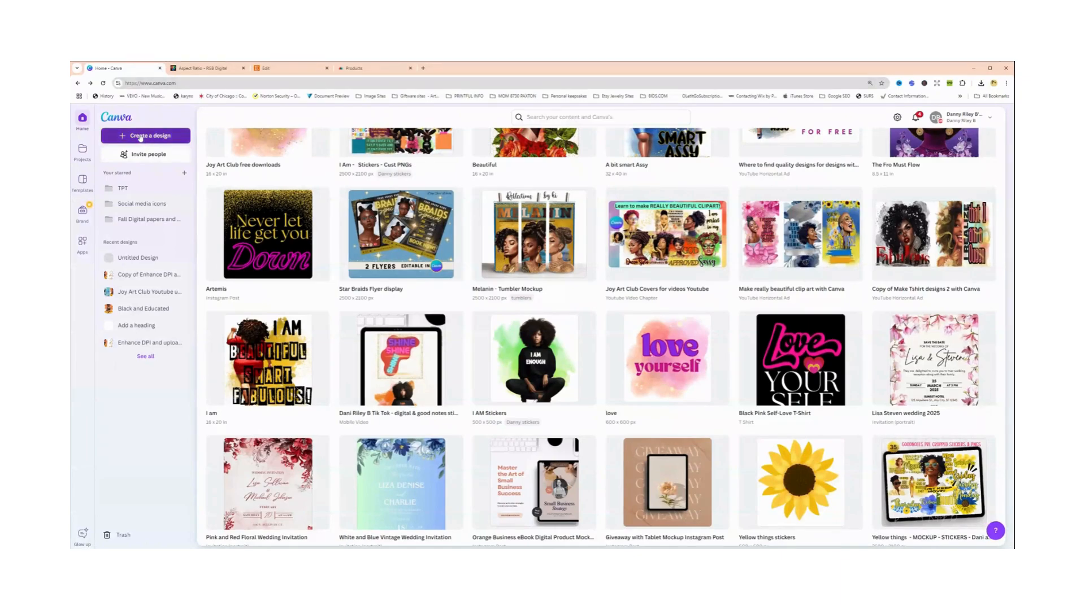
{"action": "left_click", "coordinate": [140, 138]}
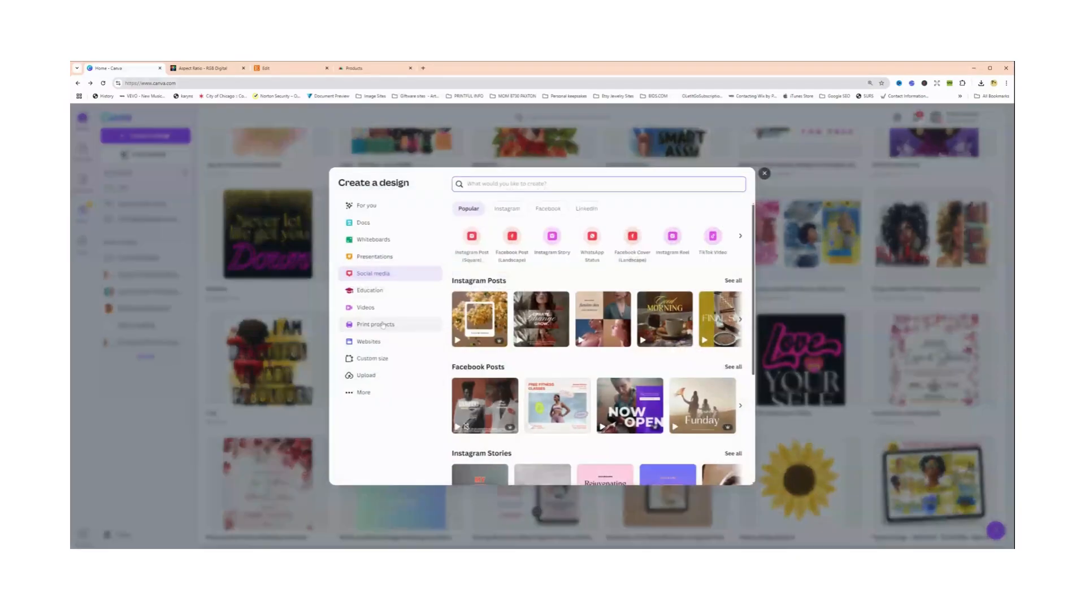
{"action": "left_click", "coordinate": [367, 360]}
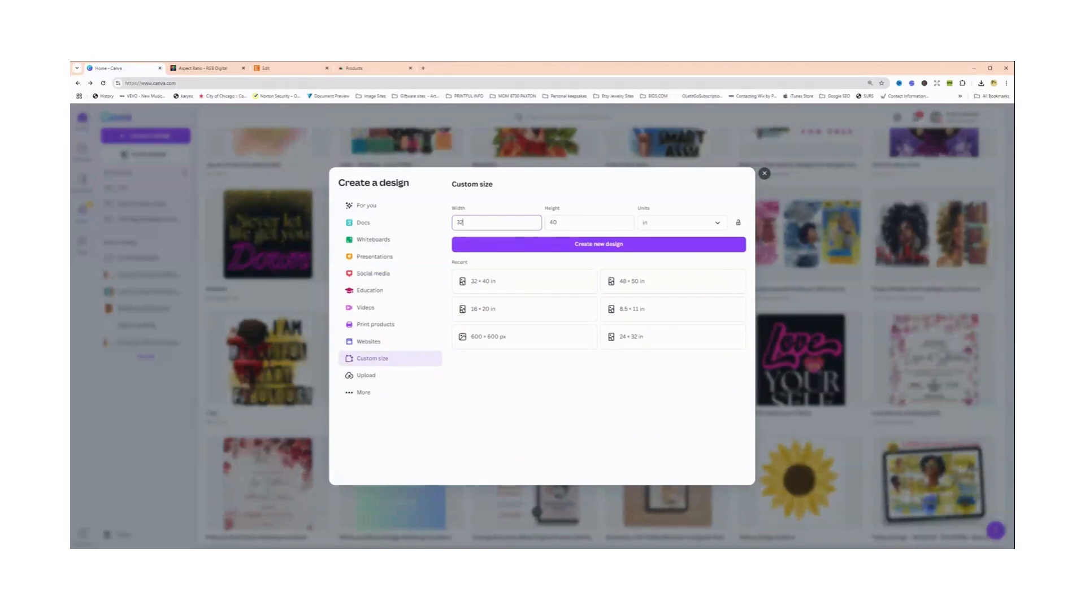
Try custom dimensions of 48 × 60 in, and reduce the width to 40 in
{"action": "double_click", "coordinate": [459, 222]}
{"action": "type", "text": "48"}
{"action": "key", "text": "Tab"}
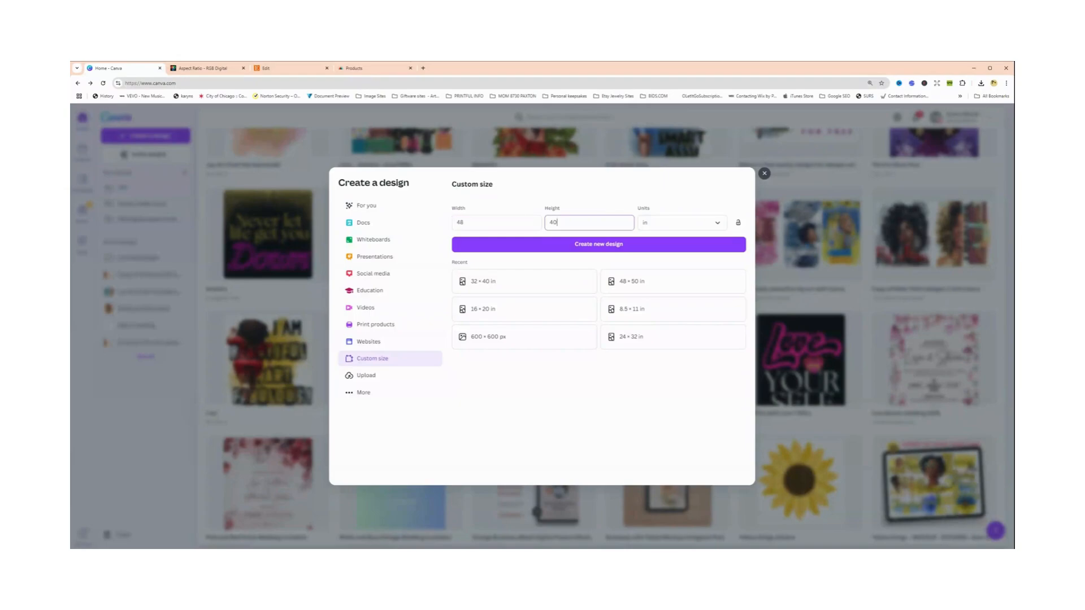
{"action": "type", "text": "60"}
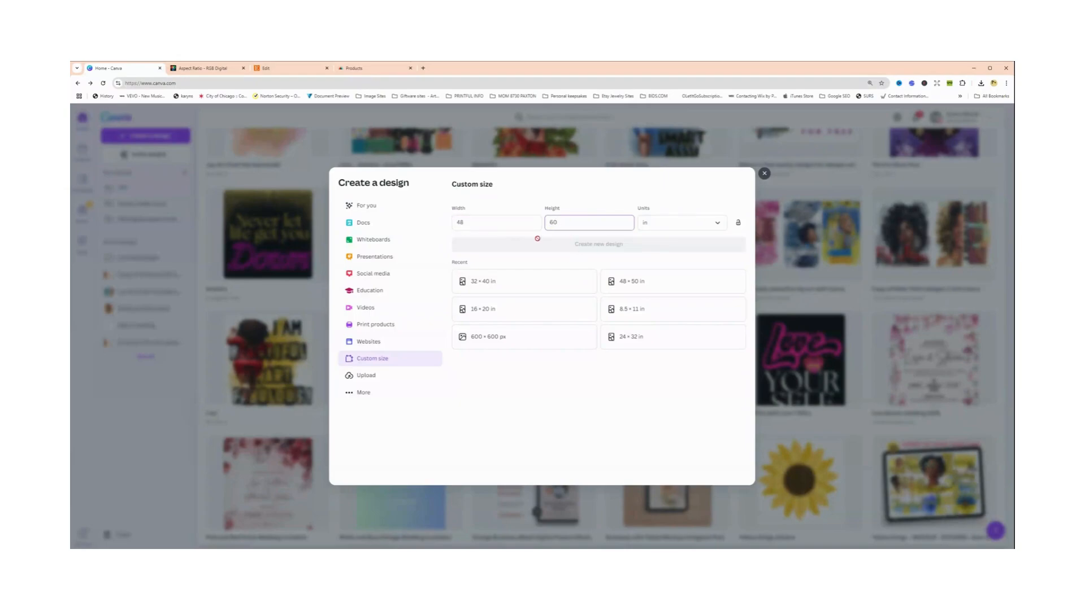
{"action": "left_click", "coordinate": [489, 227]}
{"action": "key", "text": "ctrl+a"}
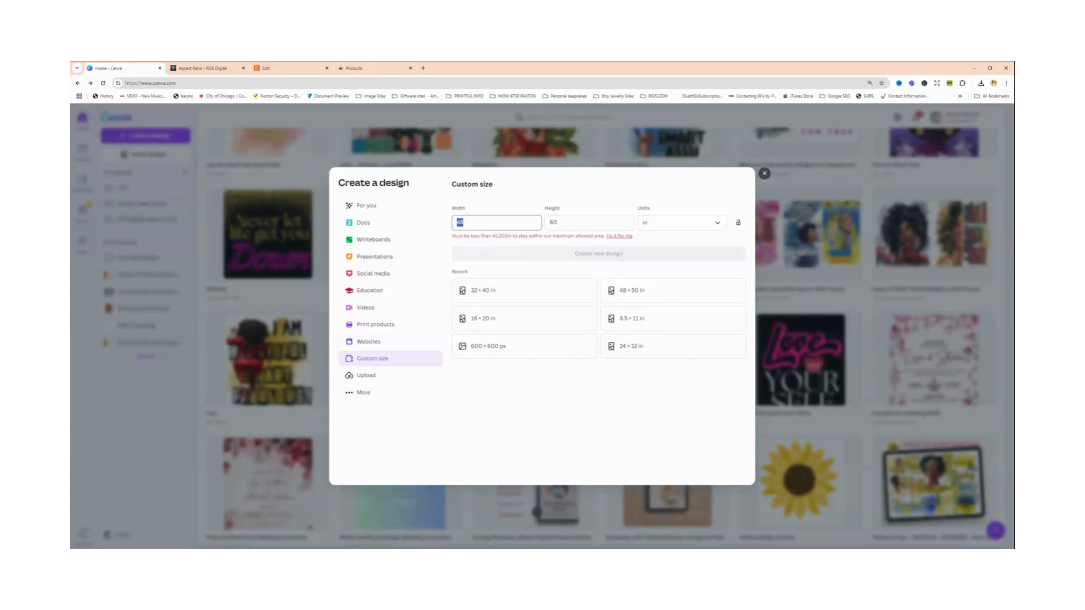
{"action": "type", "text": "40"}
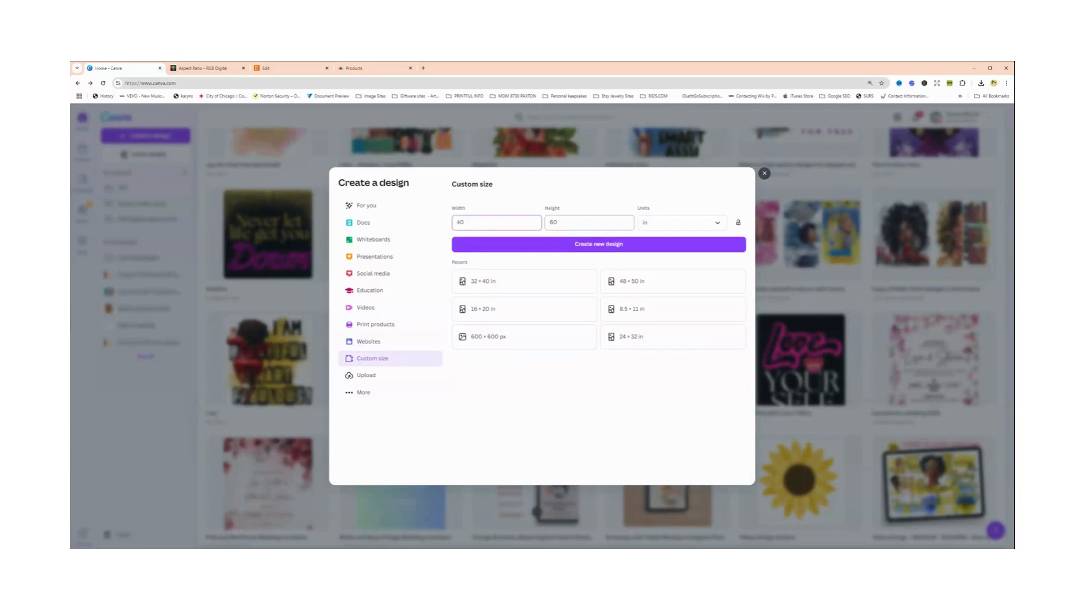
Set the custom size to 30 in wide by 50 in high and create the blank design
{"action": "key", "text": "Tab"}
{"action": "type", "text": "50"}
{"action": "key", "text": "shift+Tab"}
{"action": "type", "text": "35"}
{"action": "key", "text": "BackSpace"}
{"action": "key", "text": "BackSpace"}
{"action": "left_click", "coordinate": [571, 248]}
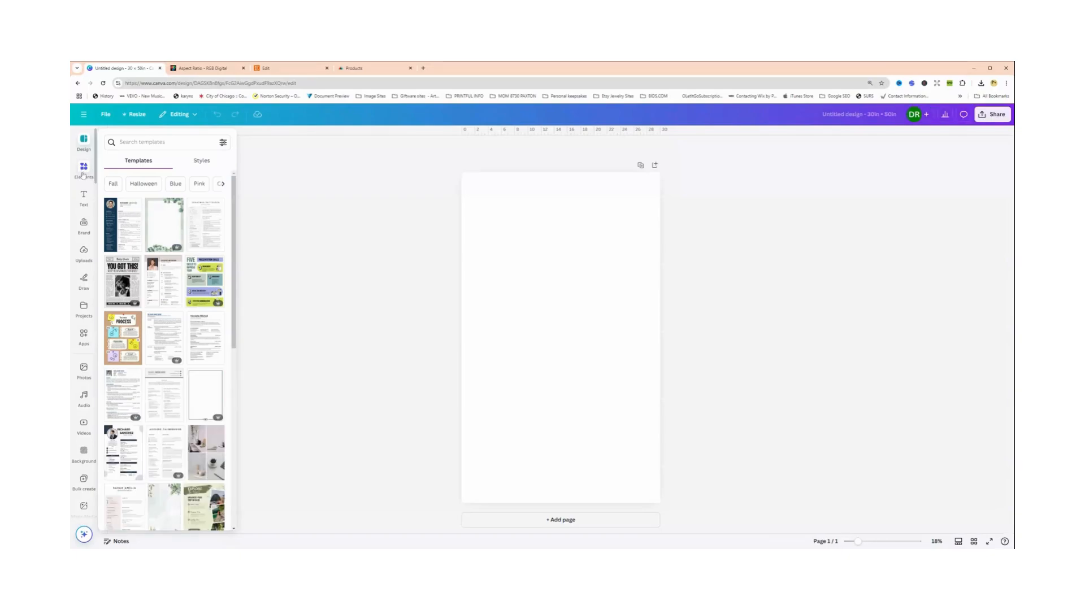
Search the elements library for "fall leaves" and limit the results to graphics
{"action": "left_click", "coordinate": [84, 169]}
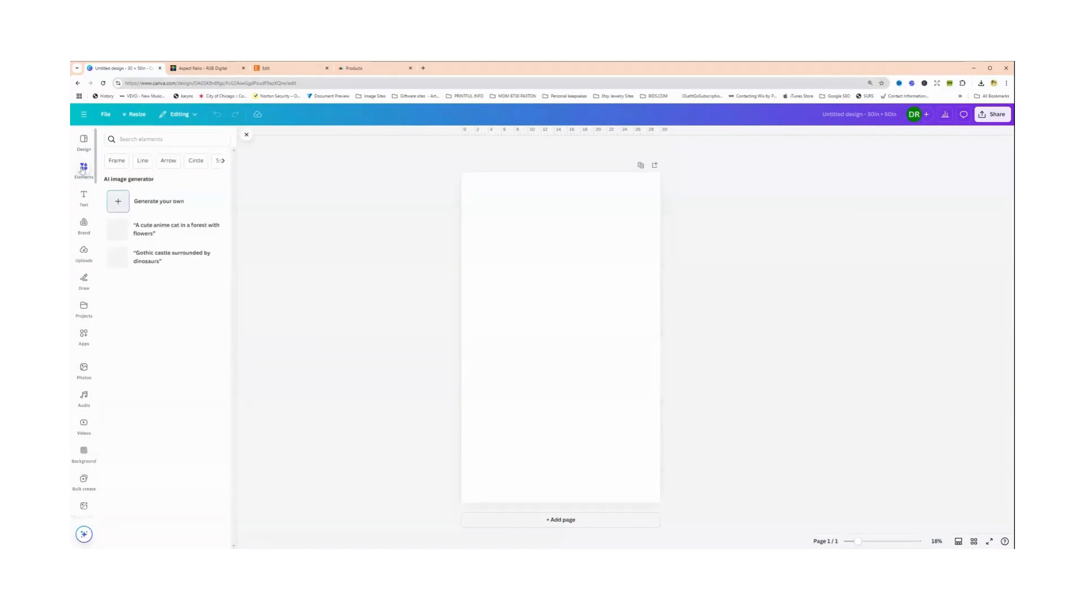
{"action": "left_click", "coordinate": [124, 141]}
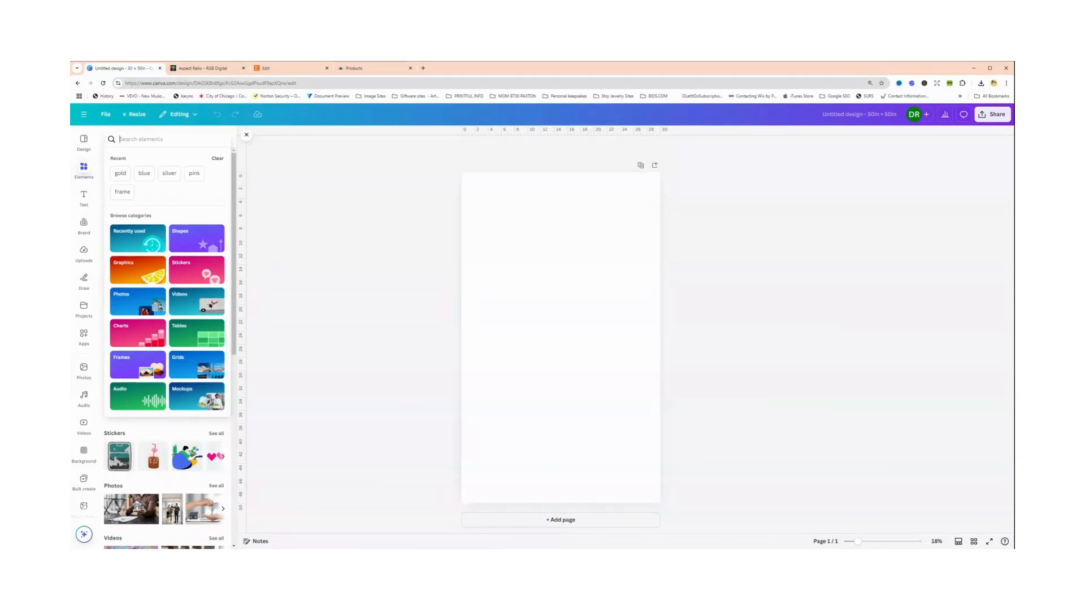
{"action": "type", "text": "fall leaves"}
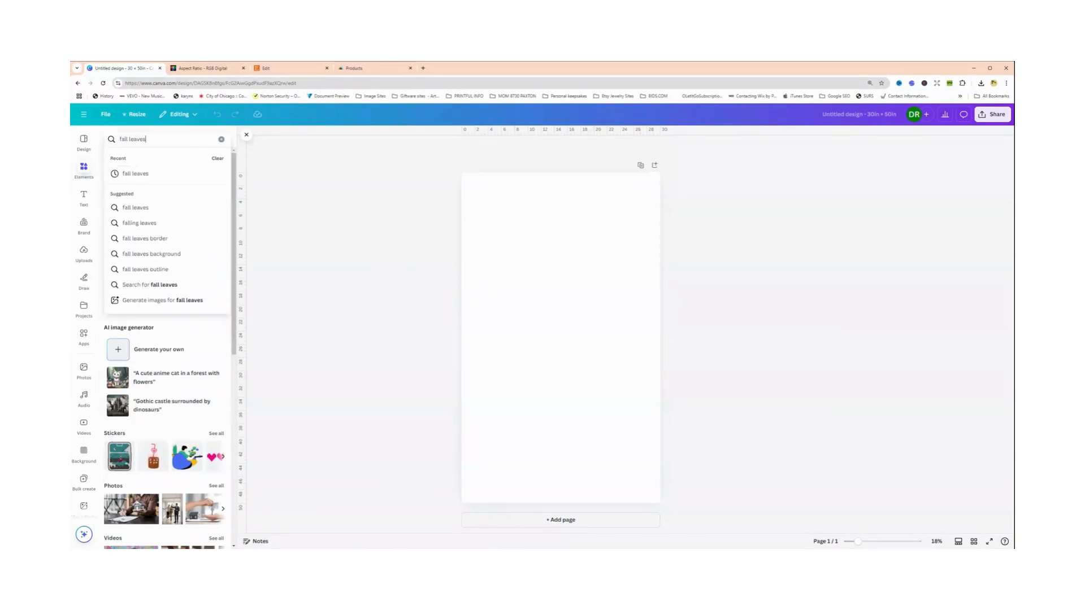
{"action": "key", "text": "Return"}
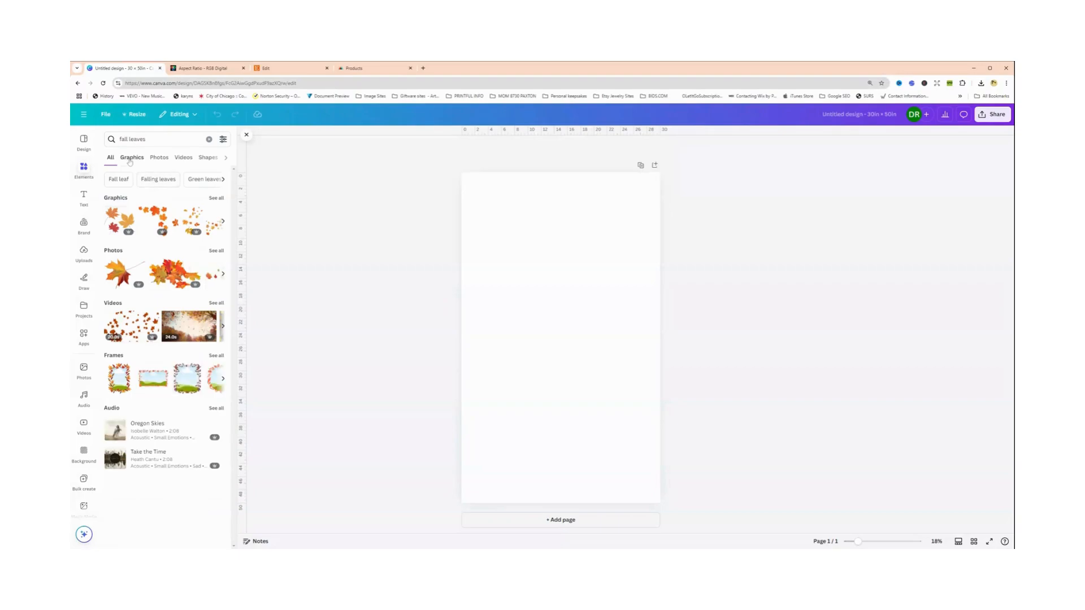
{"action": "left_click", "coordinate": [131, 161]}
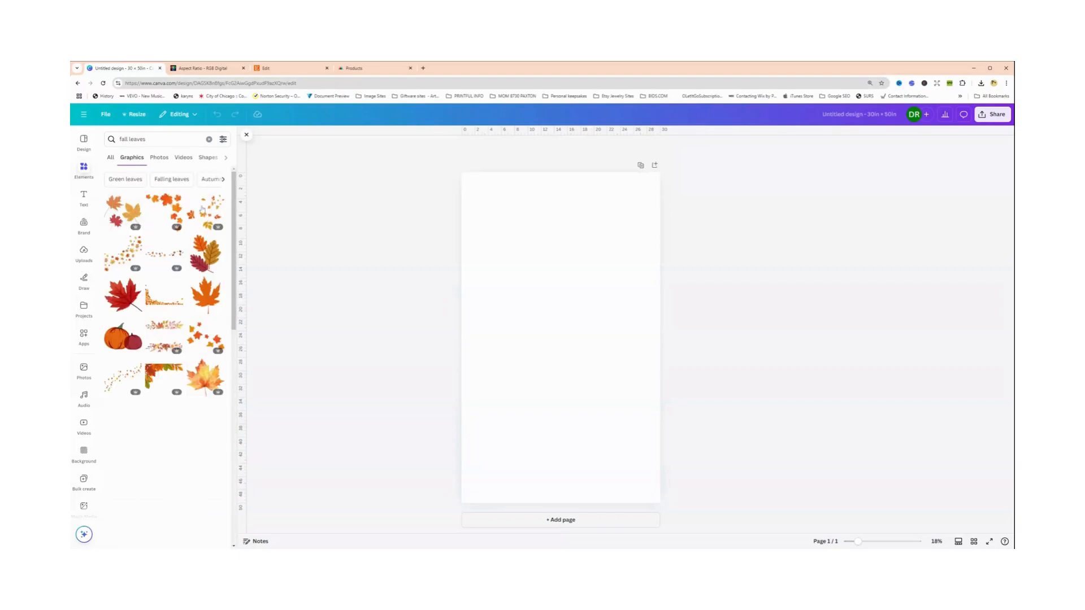
Add the graphic of pumpkins with white daisies to the page, enlarge it slightly and position it around the middle
{"action": "scroll", "coordinate": [191, 235], "scroll_direction": "down", "scroll_amount": 4}
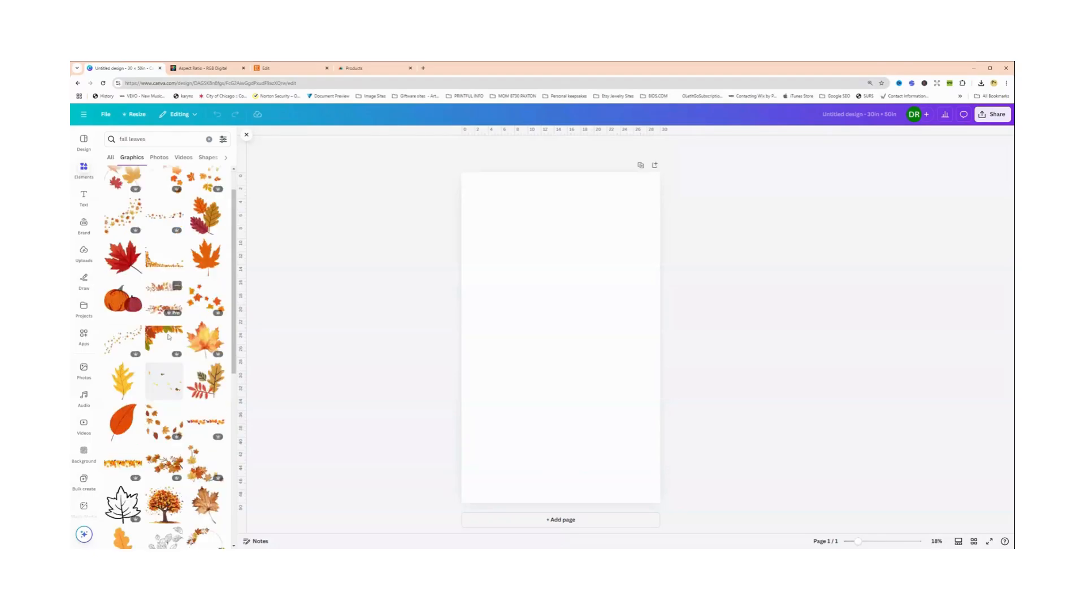
{"action": "scroll", "coordinate": [164, 338], "scroll_direction": "down", "scroll_amount": 7}
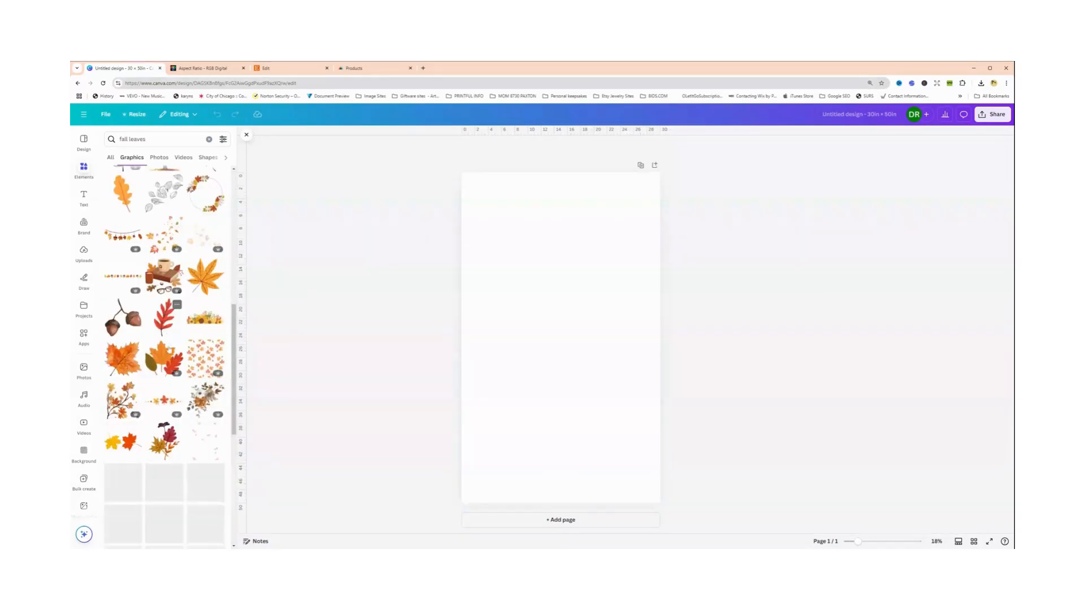
{"action": "scroll", "coordinate": [168, 356], "scroll_direction": "down", "scroll_amount": 1}
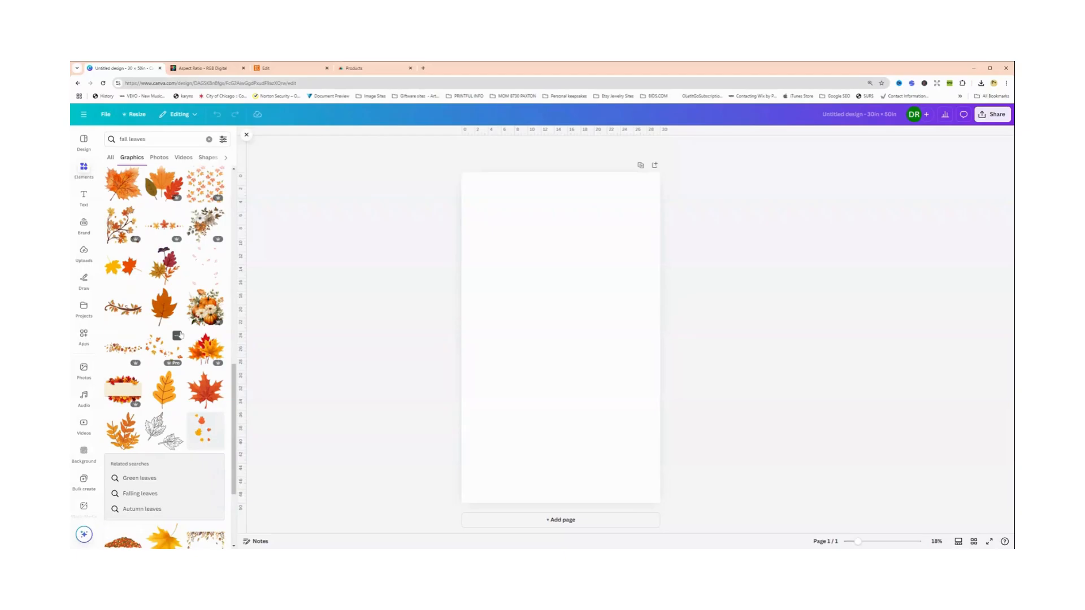
{"action": "left_click", "coordinate": [201, 314]}
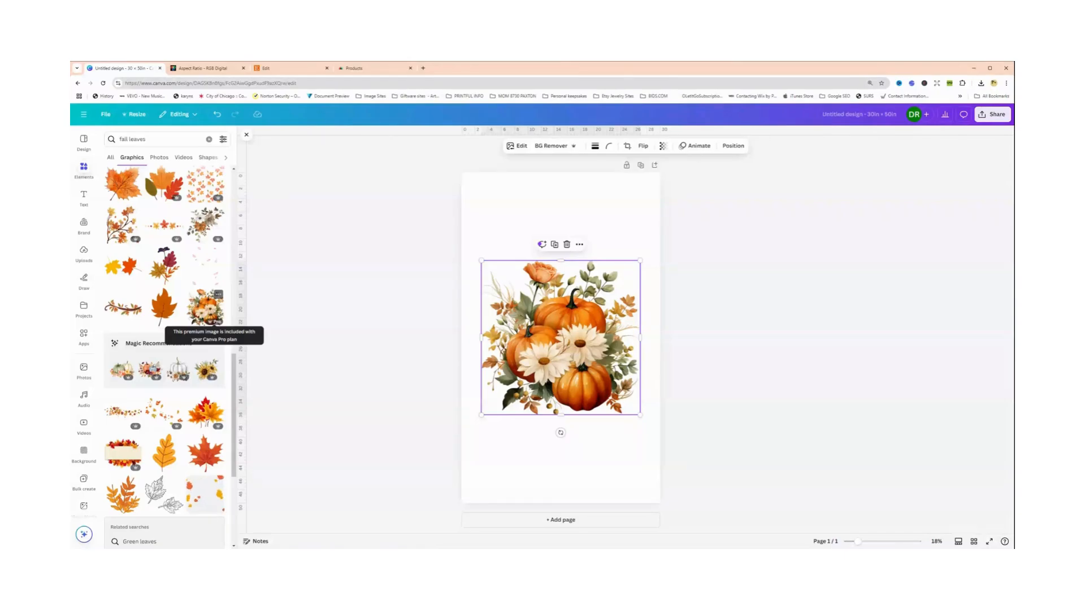
{"action": "mouse_move", "coordinate": [551, 364]}
{"action": "left_mouse_down"}
{"action": "mouse_move", "coordinate": [551, 339]}
{"action": "mouse_move", "coordinate": [551, 359]}
{"action": "left_mouse_up"}
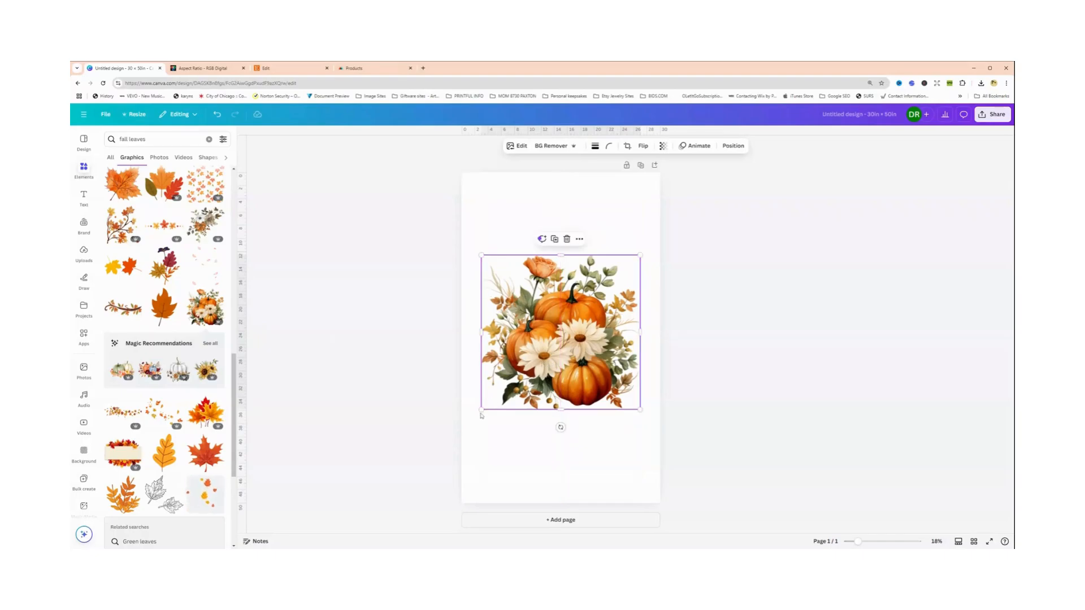
{"action": "left_click_drag", "start_coordinate": [481, 409], "coordinate": [470, 419]}
{"action": "mouse_move", "coordinate": [542, 339]}
{"action": "left_mouse_down"}
{"action": "mouse_move", "coordinate": [547, 320]}
{"action": "mouse_move", "coordinate": [543, 341]}
{"action": "left_mouse_up"}
Add the dark red maple leaf graphic and rotate it over the lower part of the pumpkin arrangement
{"action": "scroll", "coordinate": [166, 399], "scroll_direction": "down", "scroll_amount": 4}
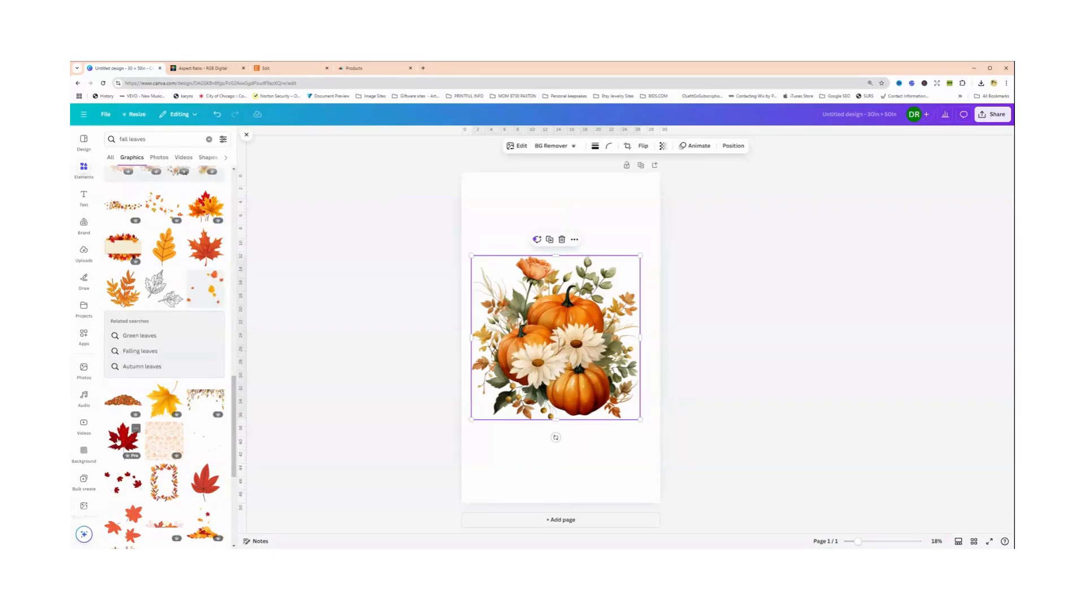
{"action": "left_click", "coordinate": [123, 436]}
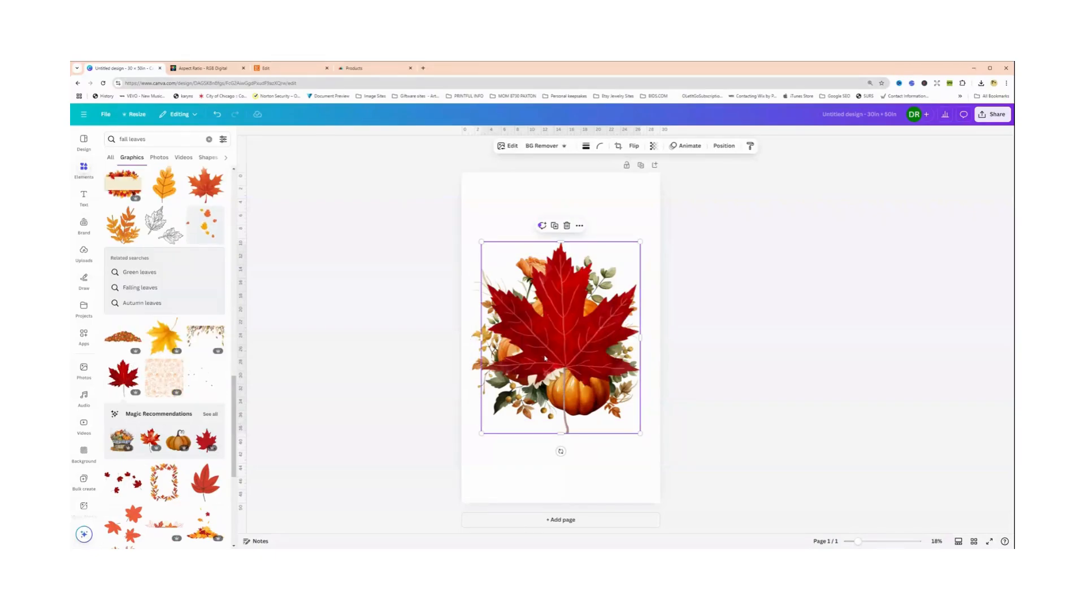
{"action": "left_click_drag", "start_coordinate": [544, 360], "coordinate": [543, 417]}
{"action": "left_click_drag", "start_coordinate": [559, 513], "coordinate": [471, 366]}
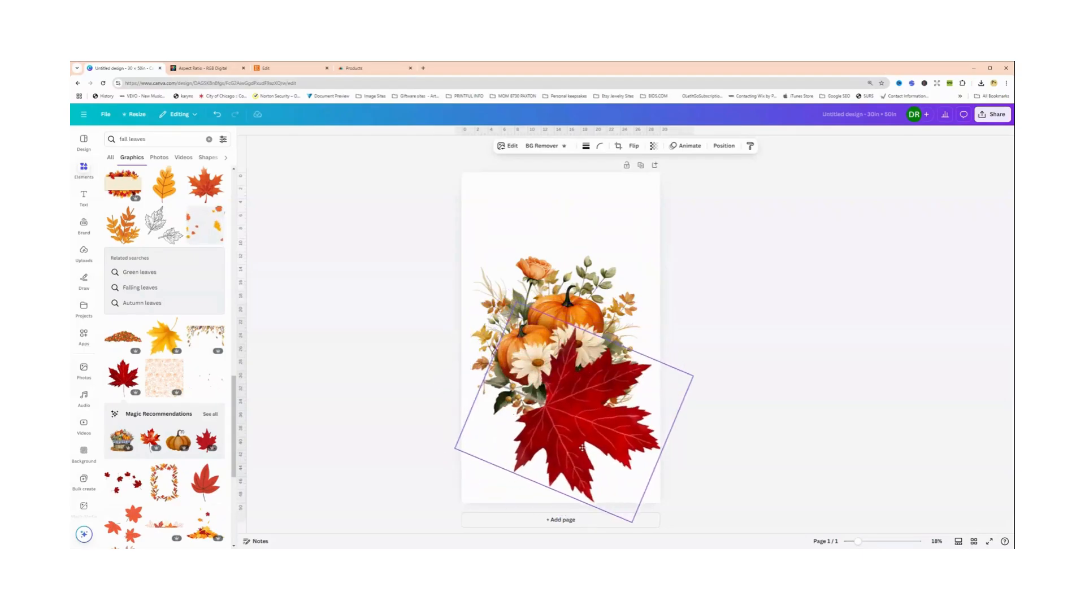
Move the pumpkin arrangement higher on the page and shift the red maple leaf beneath it
{"action": "left_click", "coordinate": [533, 335]}
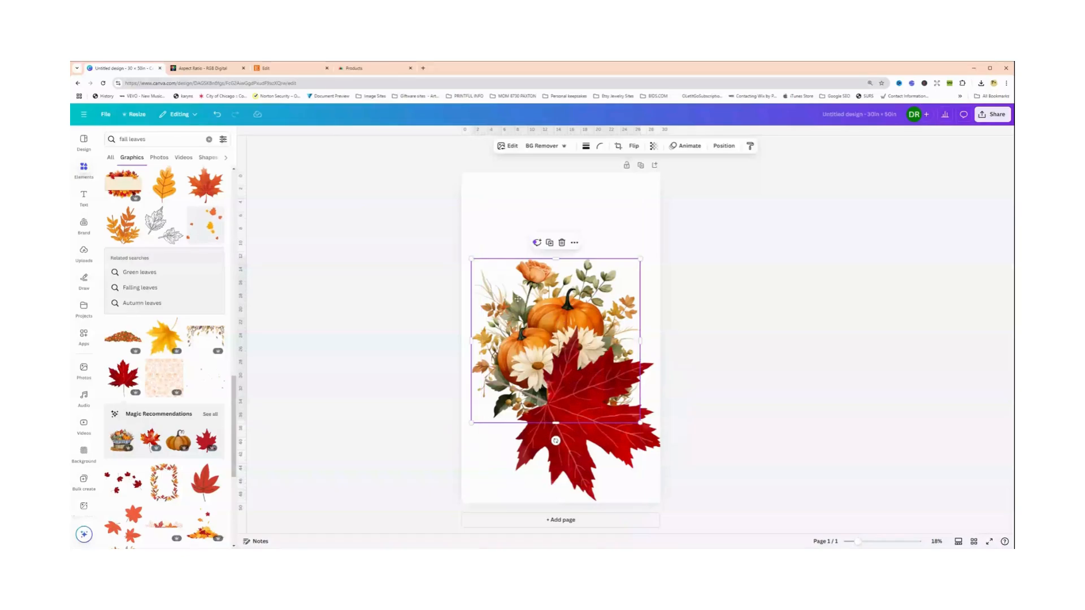
{"action": "mouse_move", "coordinate": [533, 335]}
{"action": "left_mouse_down"}
{"action": "mouse_move", "coordinate": [534, 304]}
{"action": "mouse_move", "coordinate": [561, 387]}
{"action": "mouse_move", "coordinate": [533, 328]}
{"action": "left_mouse_up"}
{"action": "left_click", "coordinate": [523, 308]}
{"action": "left_click_drag", "start_coordinate": [588, 434], "coordinate": [589, 419]}
{"action": "scroll", "coordinate": [109, 318], "scroll_direction": "down", "scroll_amount": 3}
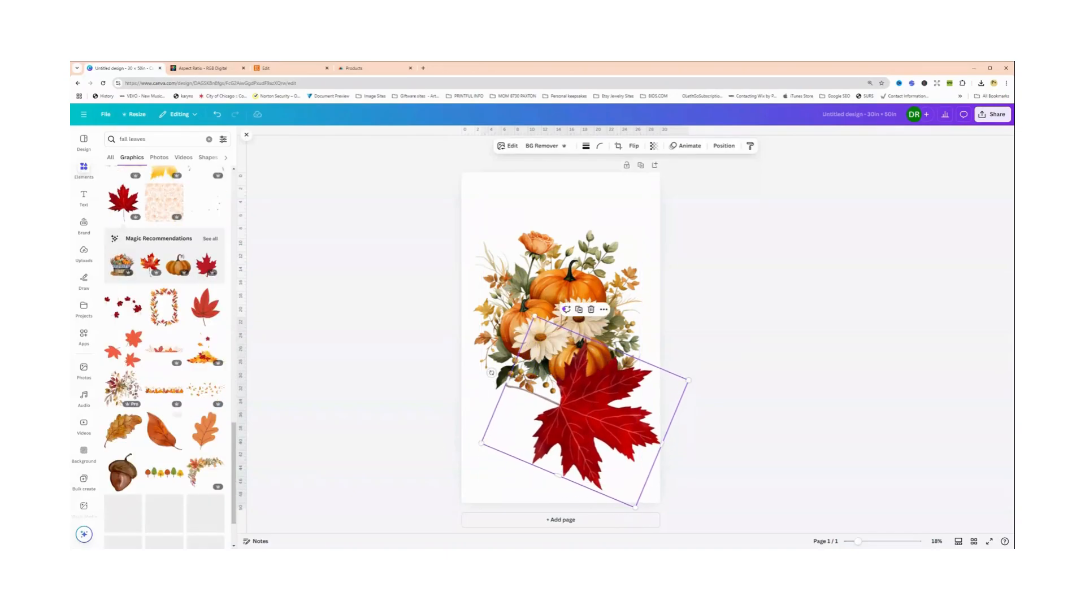
{"action": "scroll", "coordinate": [171, 447], "scroll_direction": "down", "scroll_amount": 1}
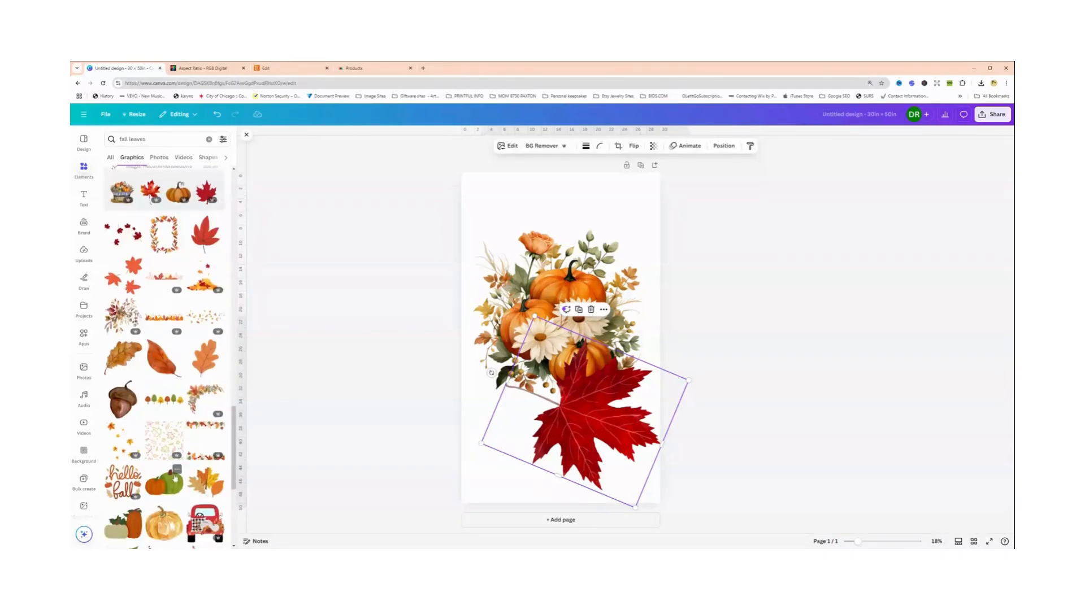
{"action": "scroll", "coordinate": [157, 493], "scroll_direction": "down", "scroll_amount": 1}
{"action": "scroll", "coordinate": [157, 493], "scroll_direction": "down", "scroll_amount": 3}
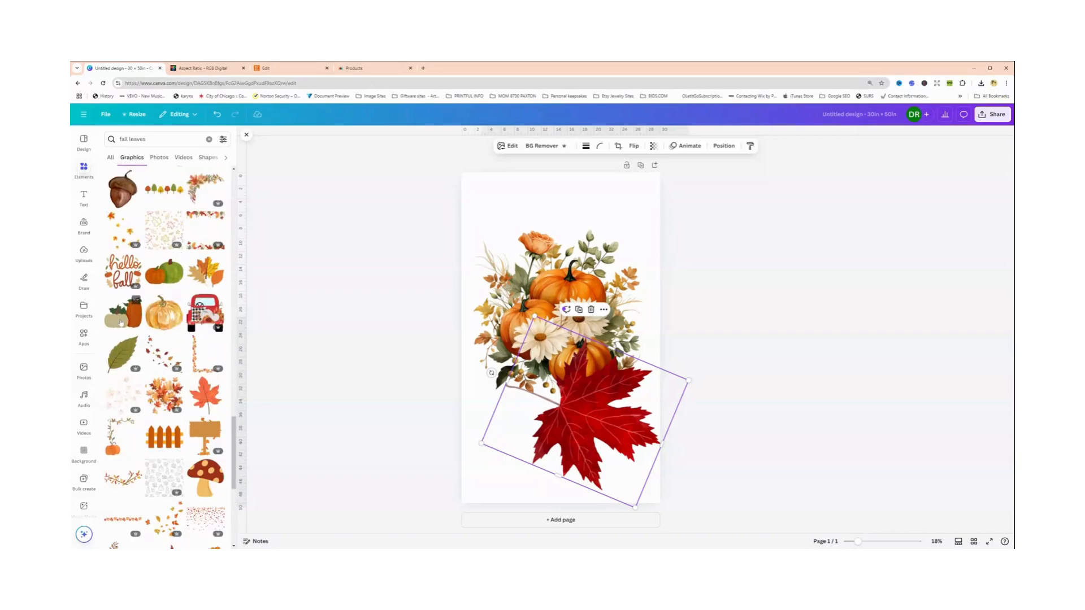
{"action": "scroll", "coordinate": [191, 412], "scroll_direction": "down", "scroll_amount": 3}
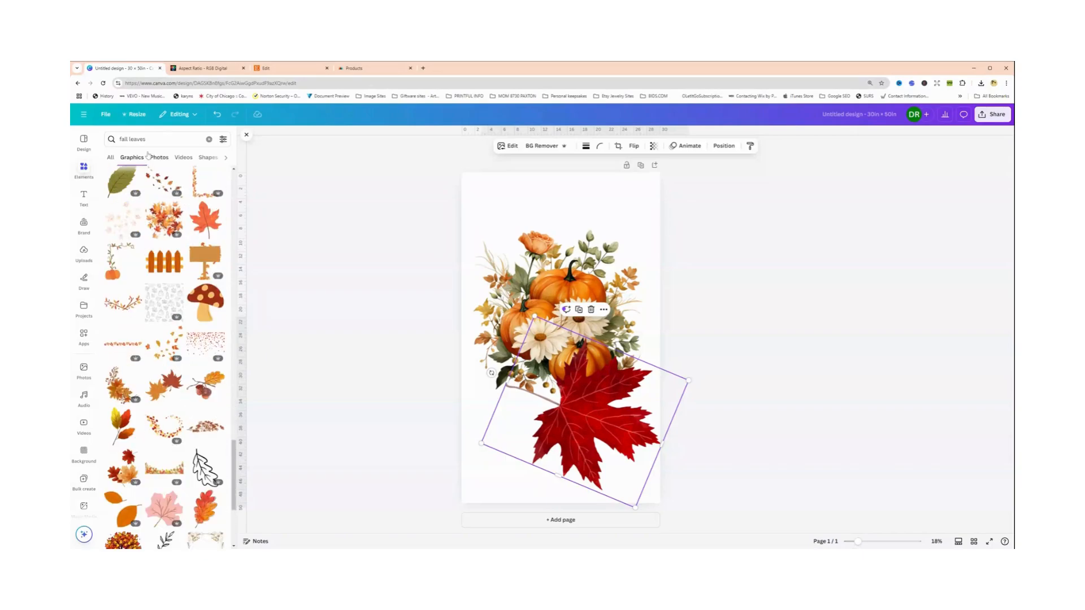
{"action": "left_click_drag", "start_coordinate": [152, 139], "coordinate": [90, 140]}
Delete the red maple leaf and centre the pumpkin arrangement horizontally on the page
{"action": "left_click_drag", "start_coordinate": [607, 480], "coordinate": [601, 475]}
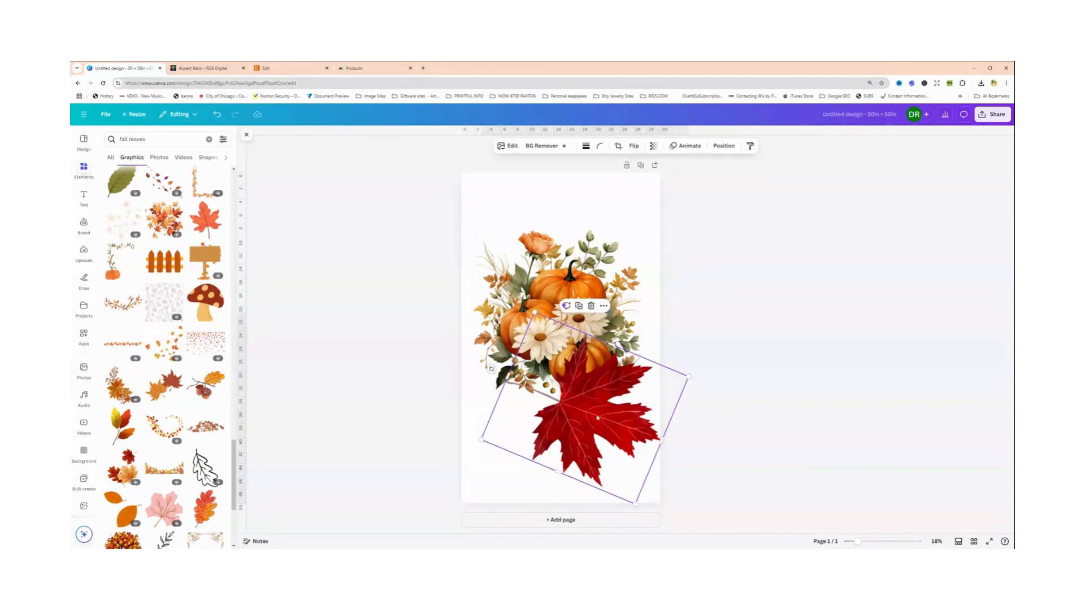
{"action": "key", "text": "Delete"}
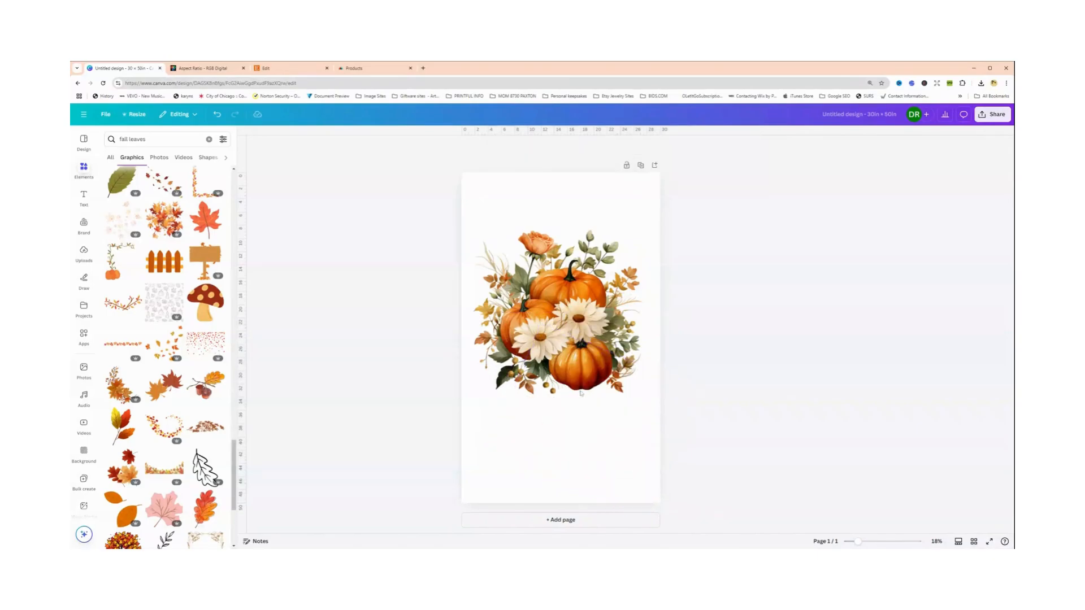
{"action": "left_click", "coordinate": [571, 379]}
{"action": "mouse_move", "coordinate": [572, 379]}
{"action": "left_mouse_down"}
{"action": "mouse_move", "coordinate": [580, 458]}
{"action": "mouse_move", "coordinate": [567, 374]}
{"action": "left_mouse_up"}
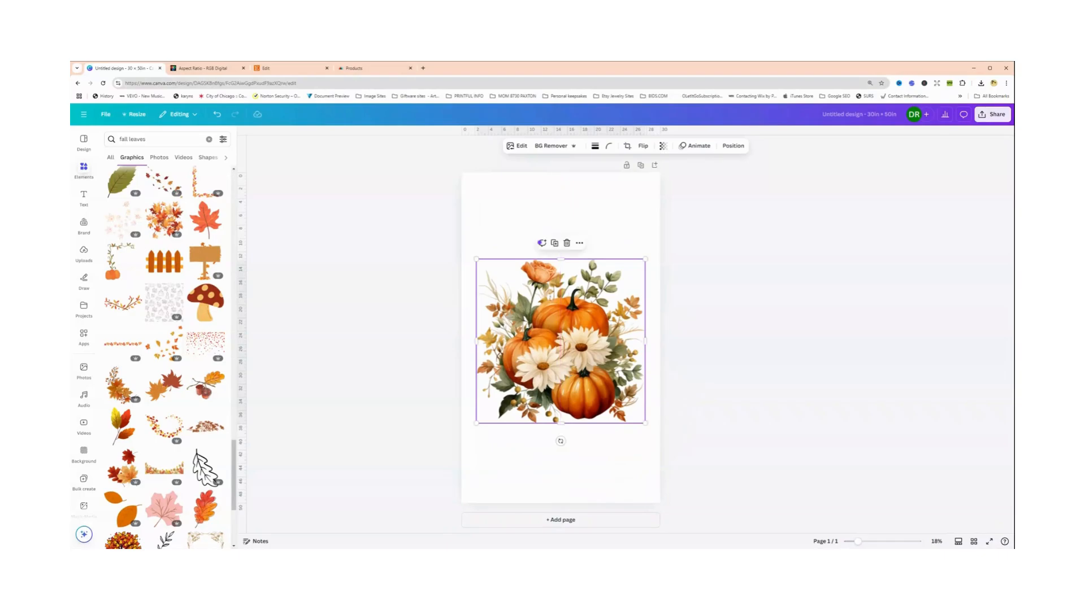
Select the blank page and search the background library for "fall"
{"action": "left_click", "coordinate": [523, 220]}
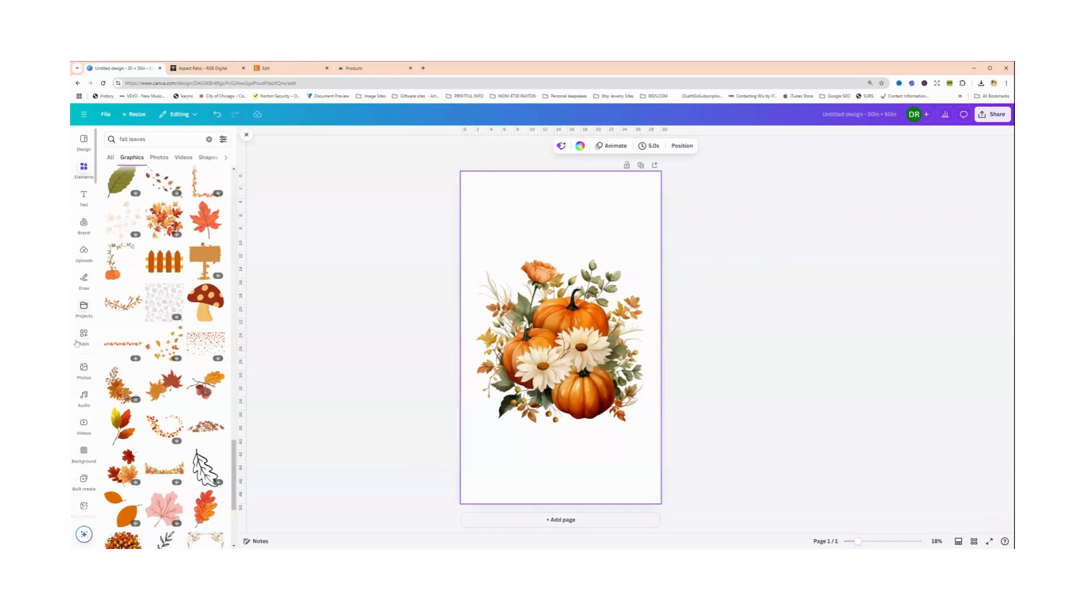
{"action": "left_click", "coordinate": [84, 457]}
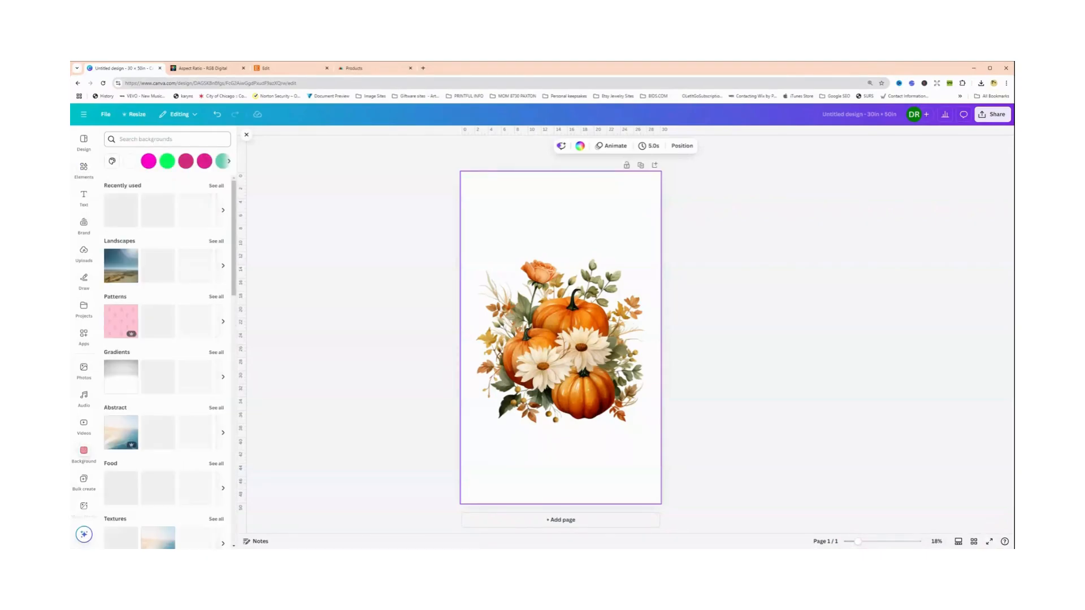
{"action": "left_click", "coordinate": [162, 140]}
{"action": "type", "text": "fall"}
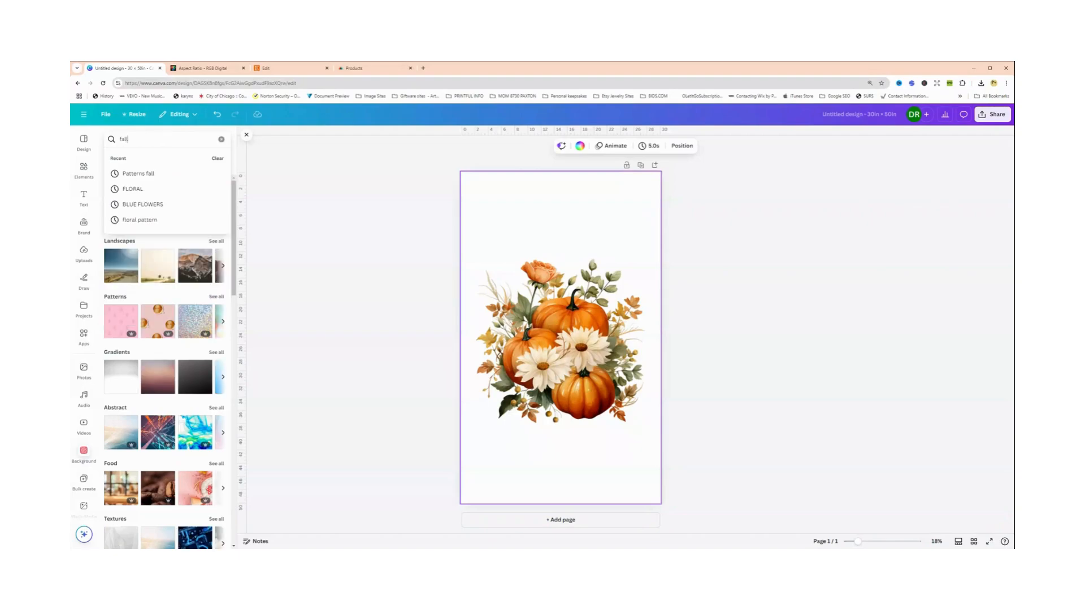
{"action": "key", "text": "Return"}
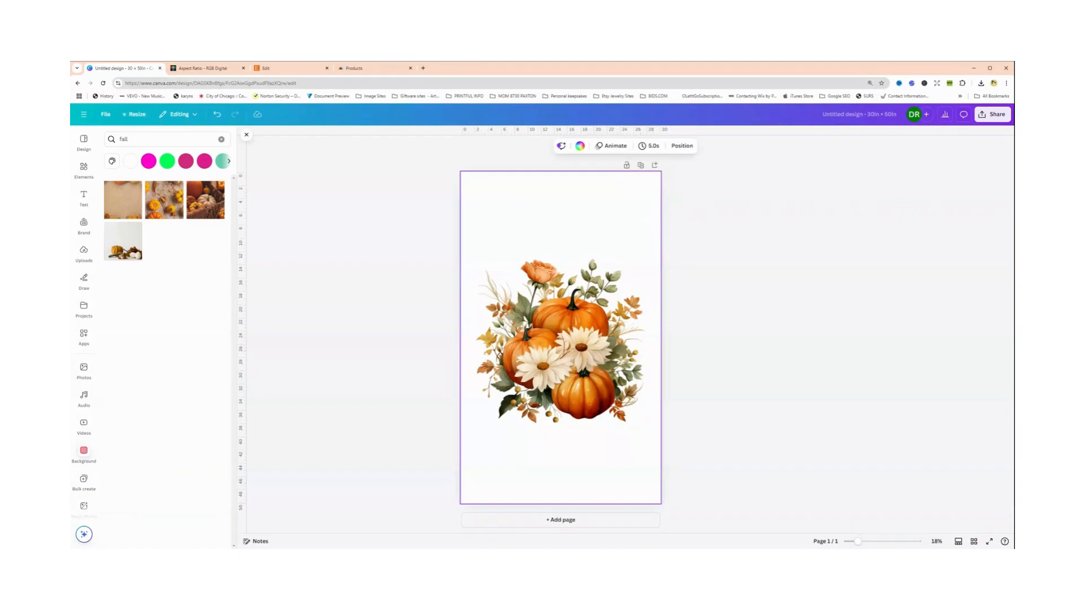
Clear the background search and search the photo library for "fall background" instead
{"action": "left_click", "coordinate": [221, 139]}
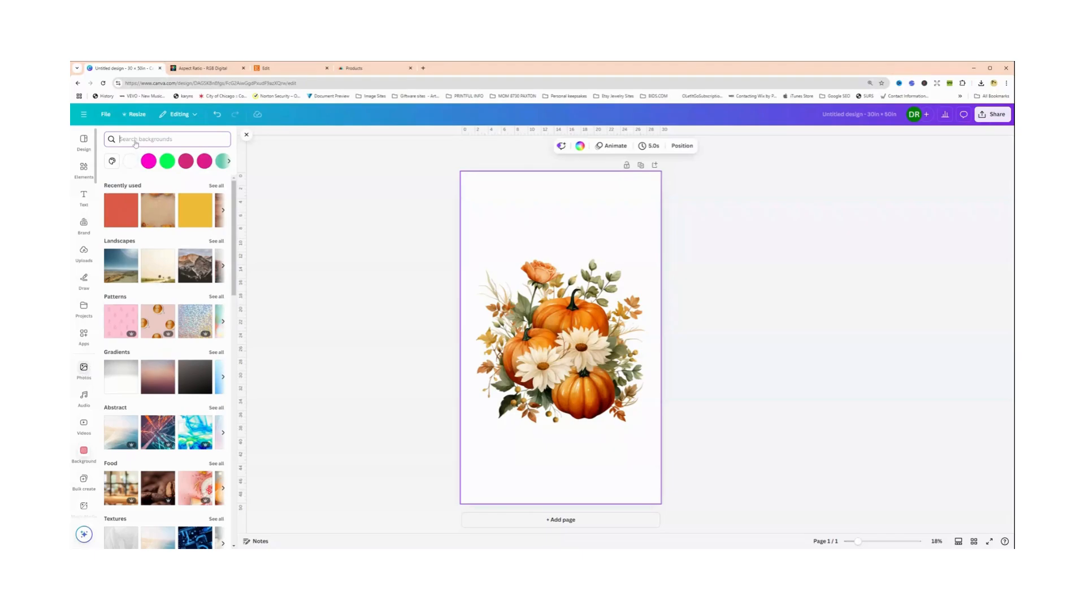
{"action": "left_click", "coordinate": [83, 370]}
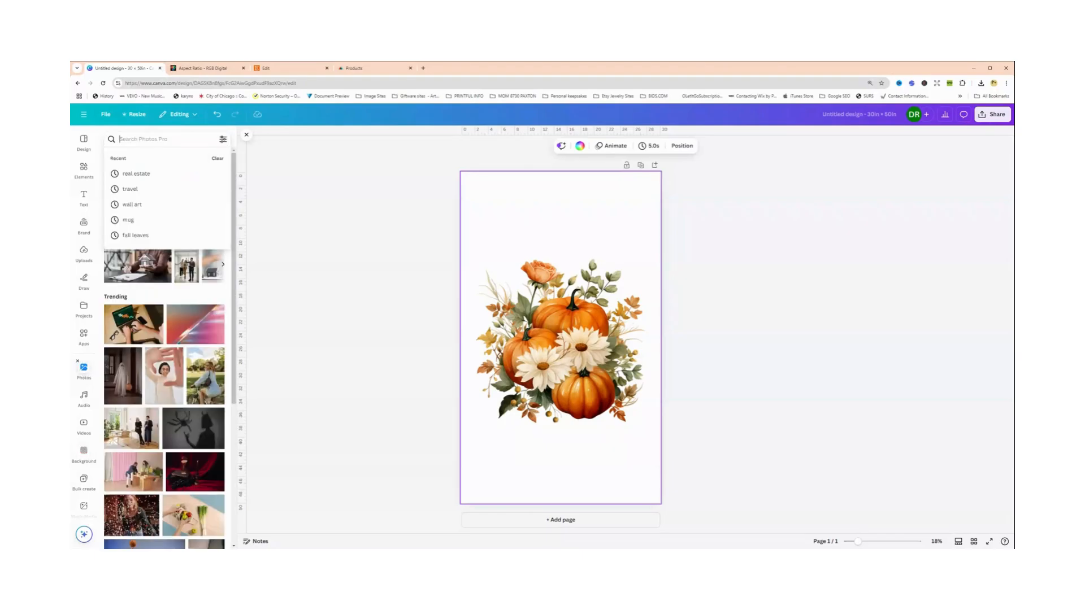
{"action": "type", "text": "fal"}
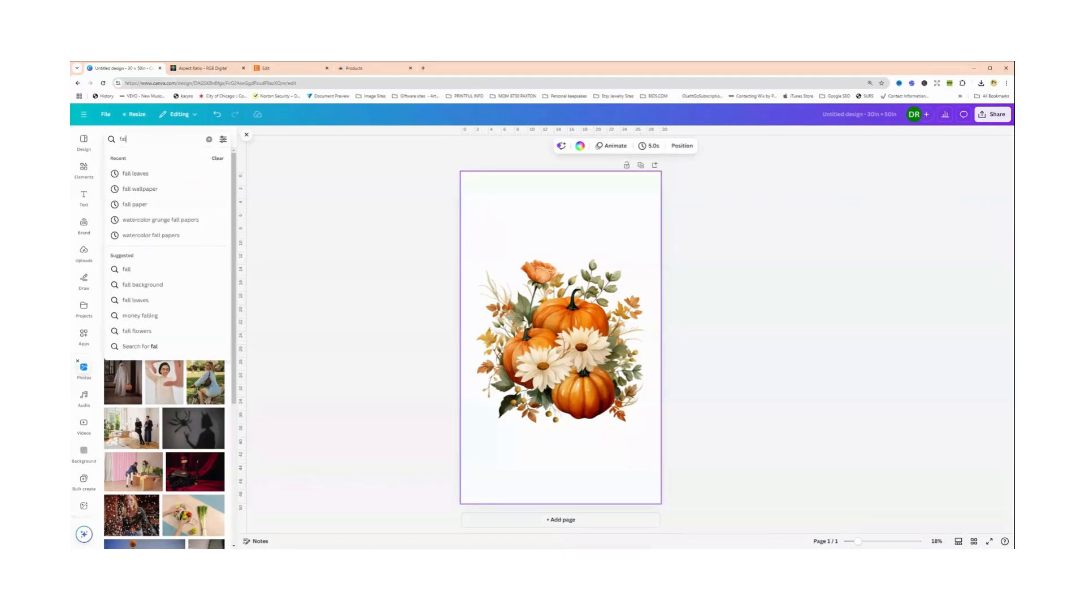
{"action": "type", "text": "l backgroun"}
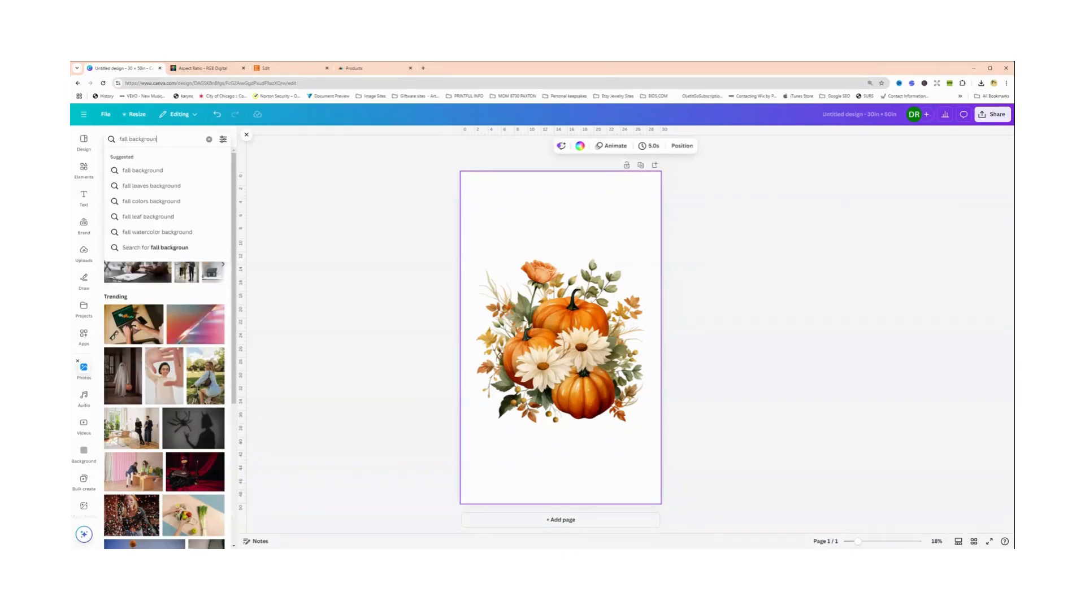
{"action": "type", "text": "d"}
{"action": "key", "text": "Return"}
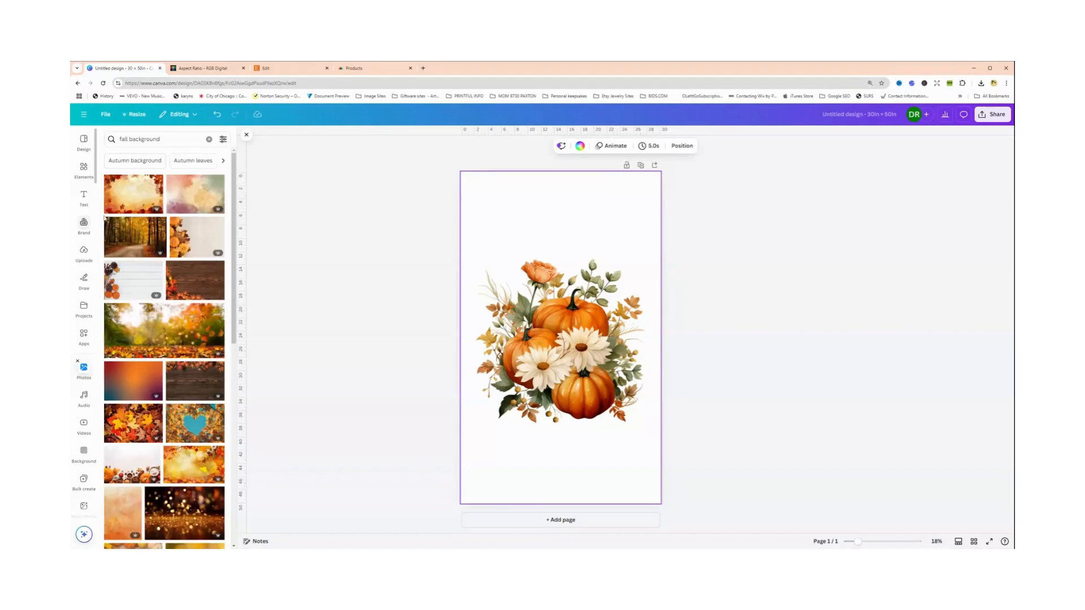
Add the golden blurred autumn photo framed by leaves, set it as the page background, and nudge the pumpkin arrangement slightly
{"action": "scroll", "coordinate": [218, 409], "scroll_direction": "down", "scroll_amount": 2}
{"action": "scroll", "coordinate": [161, 387], "scroll_direction": "up", "scroll_amount": 2}
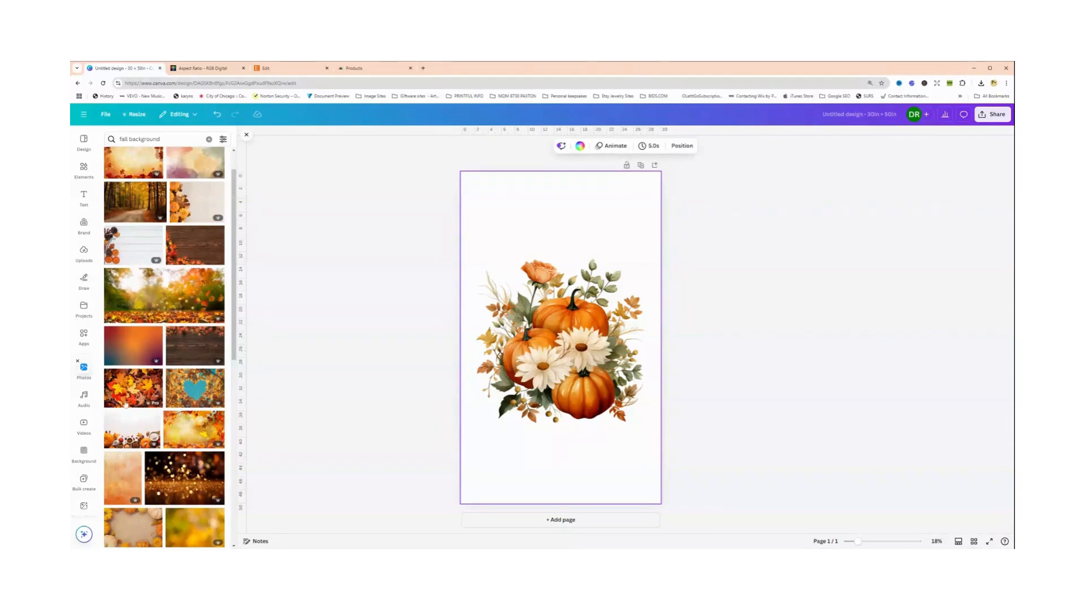
{"action": "scroll", "coordinate": [128, 409], "scroll_direction": "down", "scroll_amount": 3}
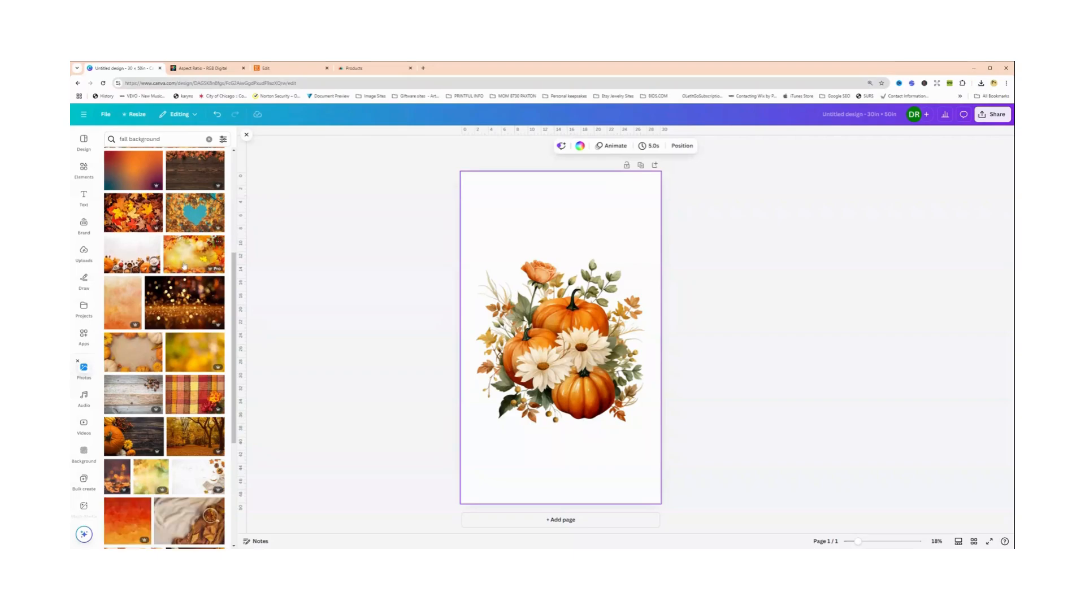
{"action": "scroll", "coordinate": [184, 266], "scroll_direction": "up", "scroll_amount": 2}
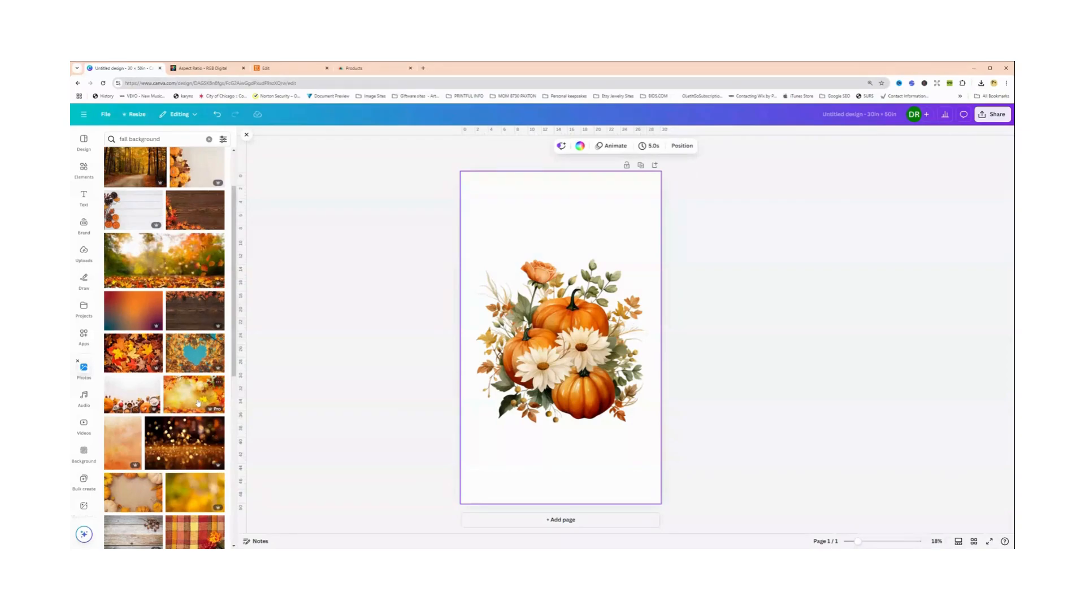
{"action": "left_click", "coordinate": [198, 403]}
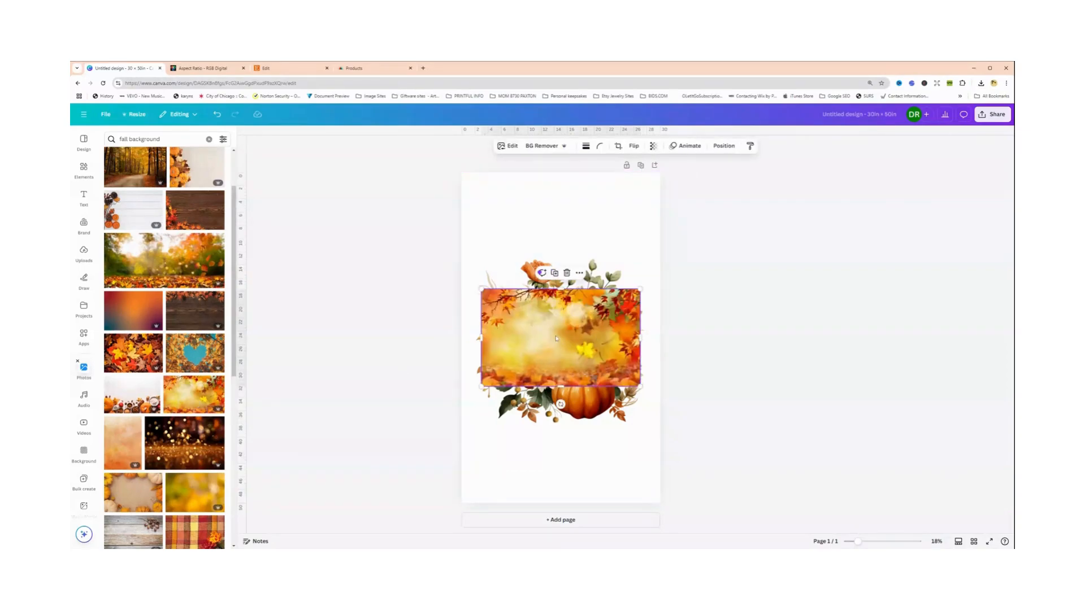
{"action": "left_click_drag", "start_coordinate": [535, 334], "coordinate": [532, 245]}
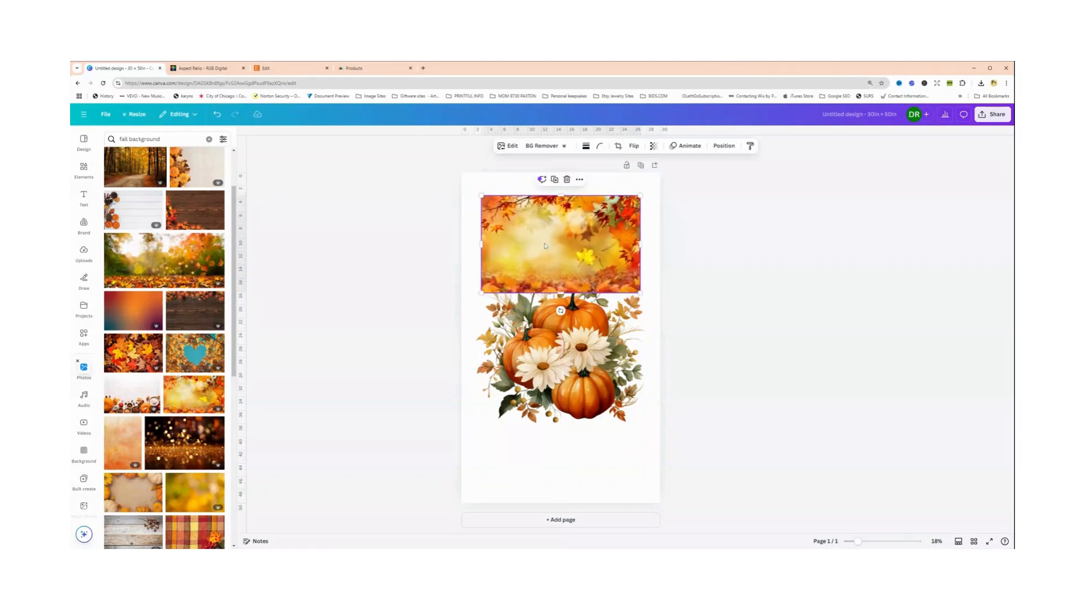
{"action": "right_click", "coordinate": [545, 246]}
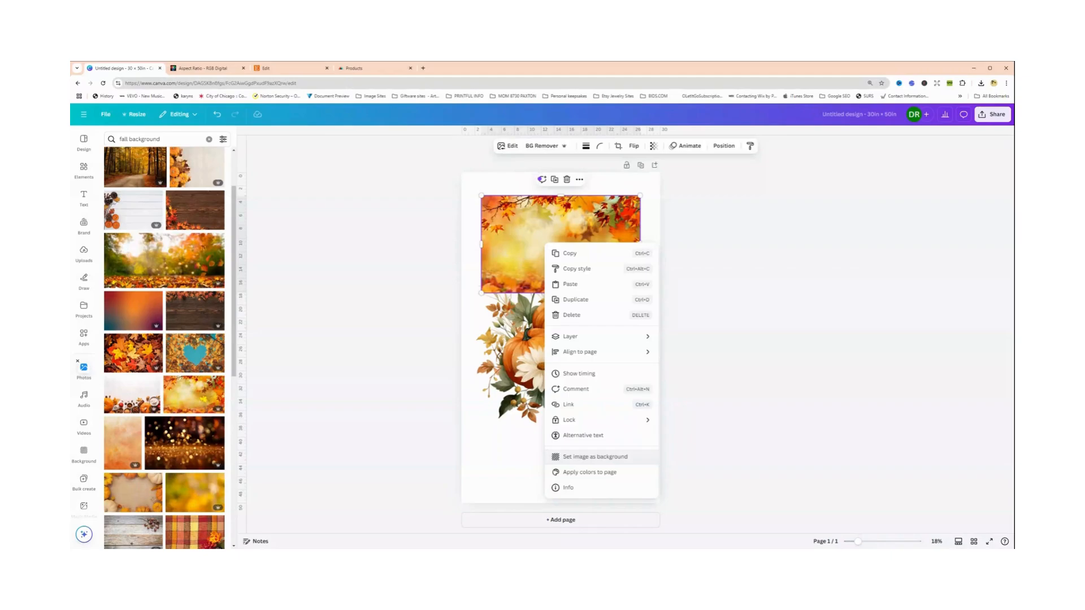
{"action": "left_click", "coordinate": [581, 457]}
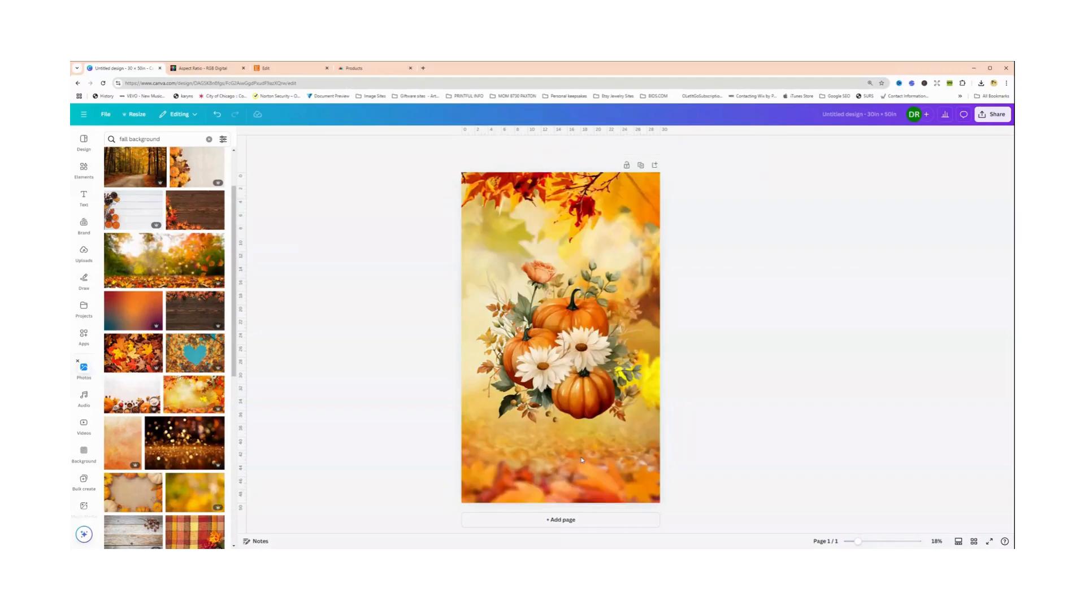
{"action": "mouse_move", "coordinate": [576, 350]}
{"action": "left_mouse_down"}
{"action": "mouse_move", "coordinate": [586, 355]}
{"action": "mouse_move", "coordinate": [590, 343]}
{"action": "mouse_move", "coordinate": [589, 359]}
{"action": "mouse_move", "coordinate": [576, 337]}
{"action": "left_mouse_up"}
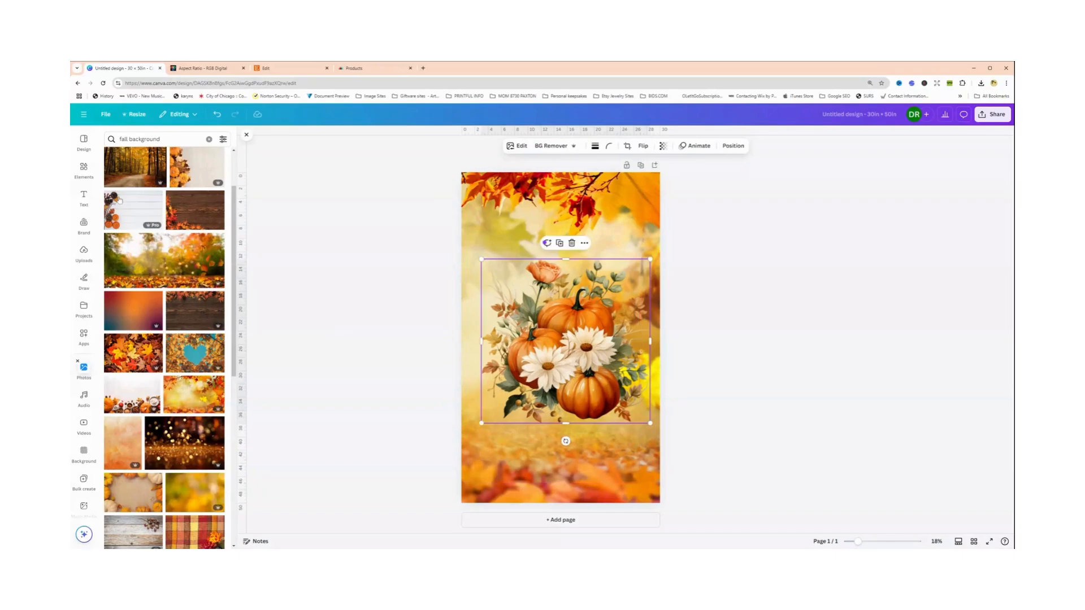
Search the graphics library for "gold glitter"
{"action": "left_click", "coordinate": [84, 167]}
{"action": "double_click", "coordinate": [137, 139]}
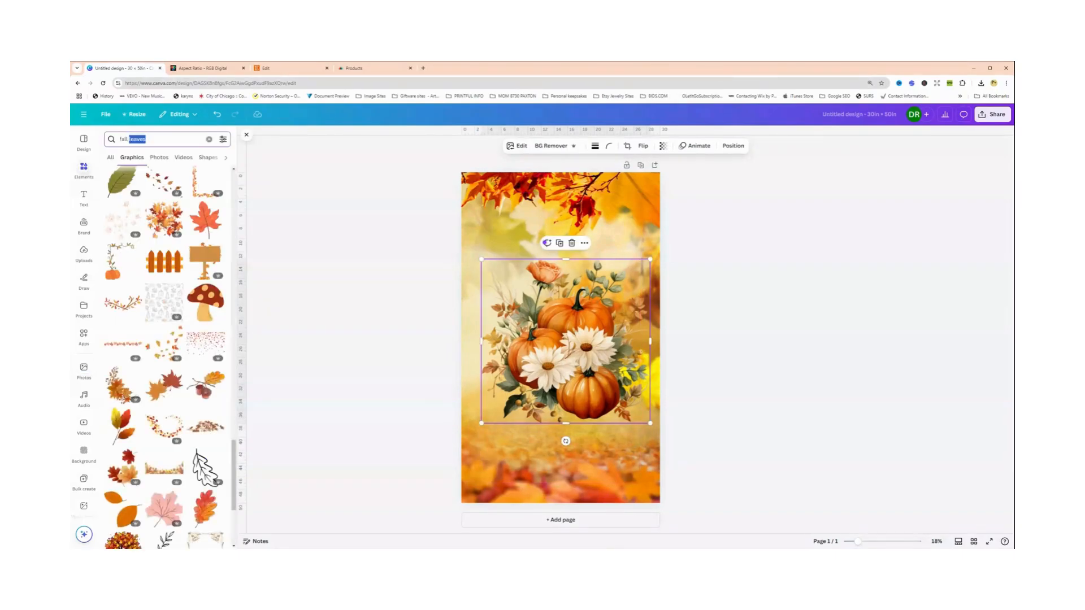
{"action": "type", "text": "gold "}
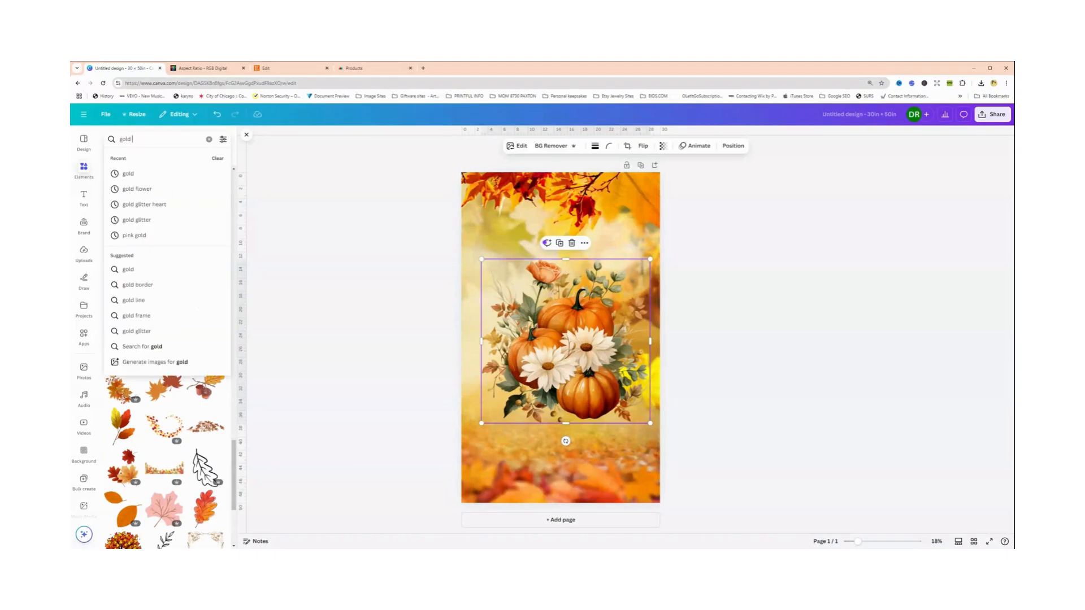
{"action": "type", "text": "glitter"}
{"action": "key", "text": "Return"}
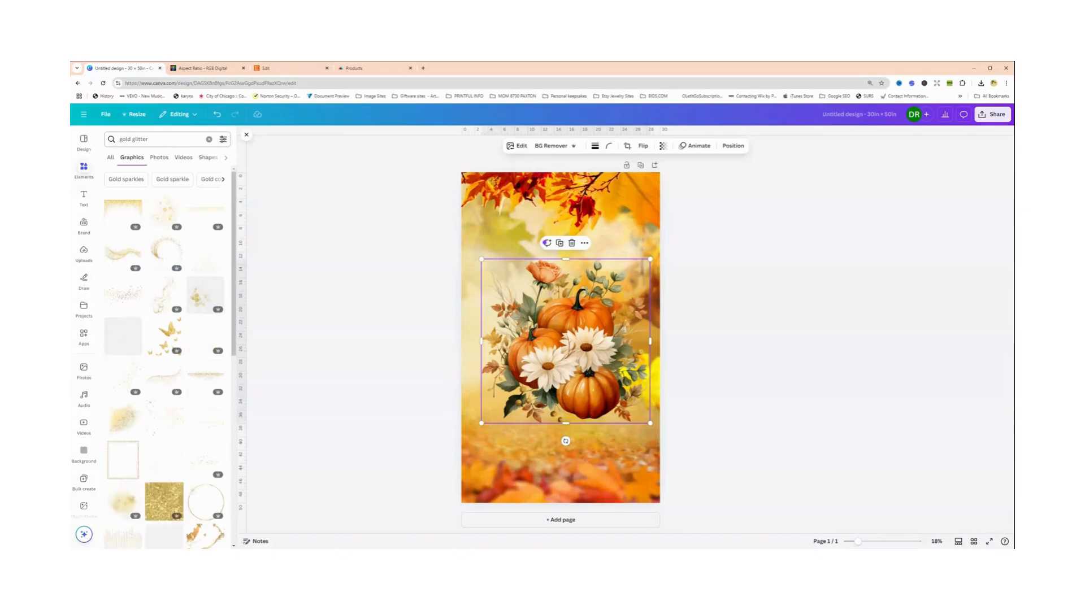
Change the graphics search to "gold flakes"
{"action": "double_click", "coordinate": [140, 139]}
{"action": "type", "text": "f"}
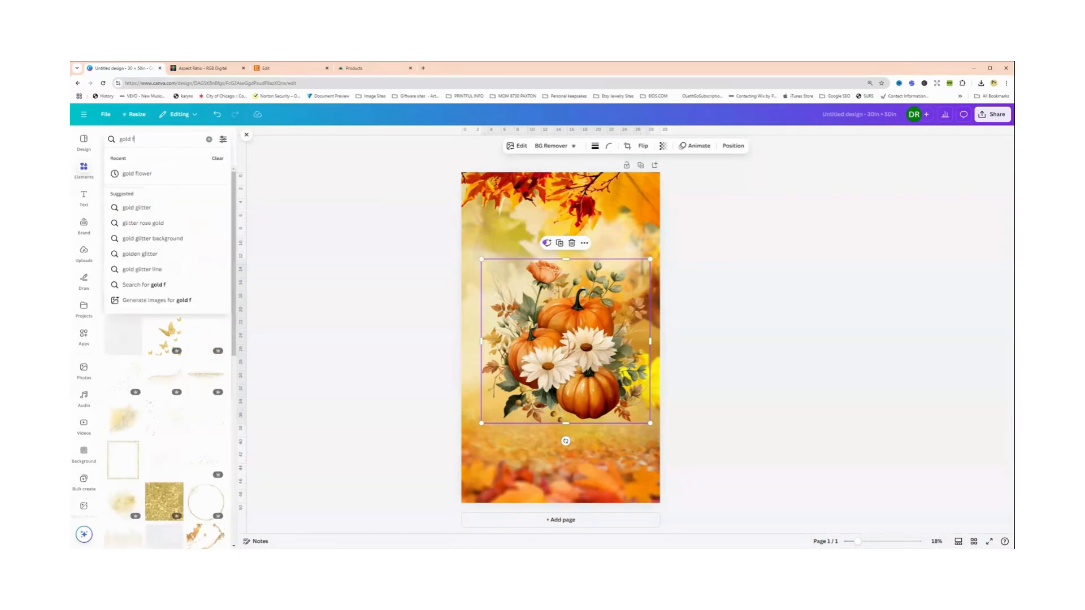
{"action": "type", "text": "lakes"}
{"action": "key", "text": "Return"}
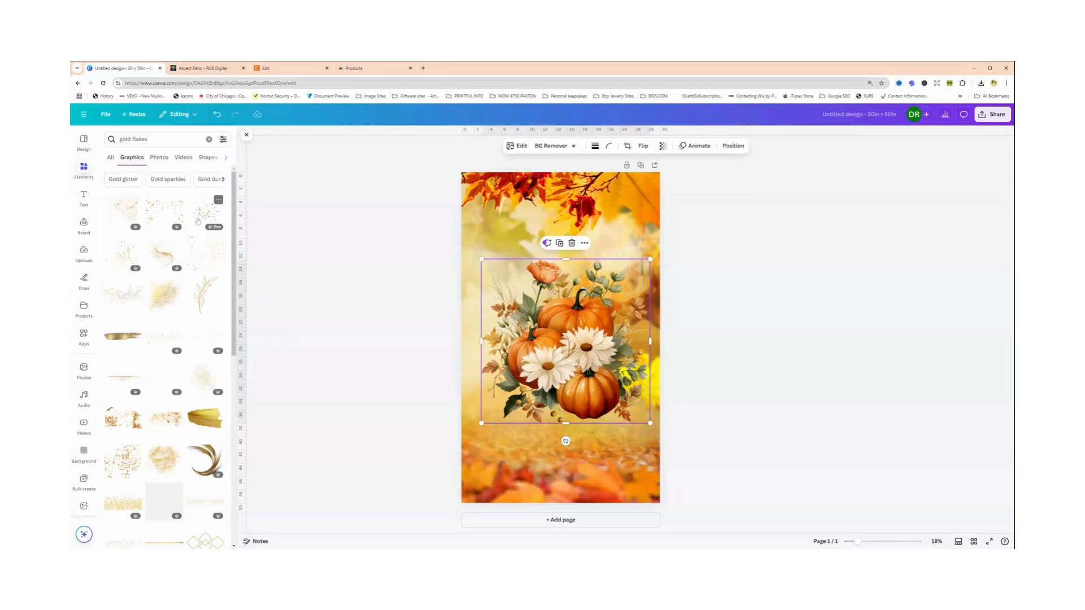
Add the scattered gold flakes graphic and enlarge it to the full page width across the upper part of the background
{"action": "left_click", "coordinate": [178, 209]}
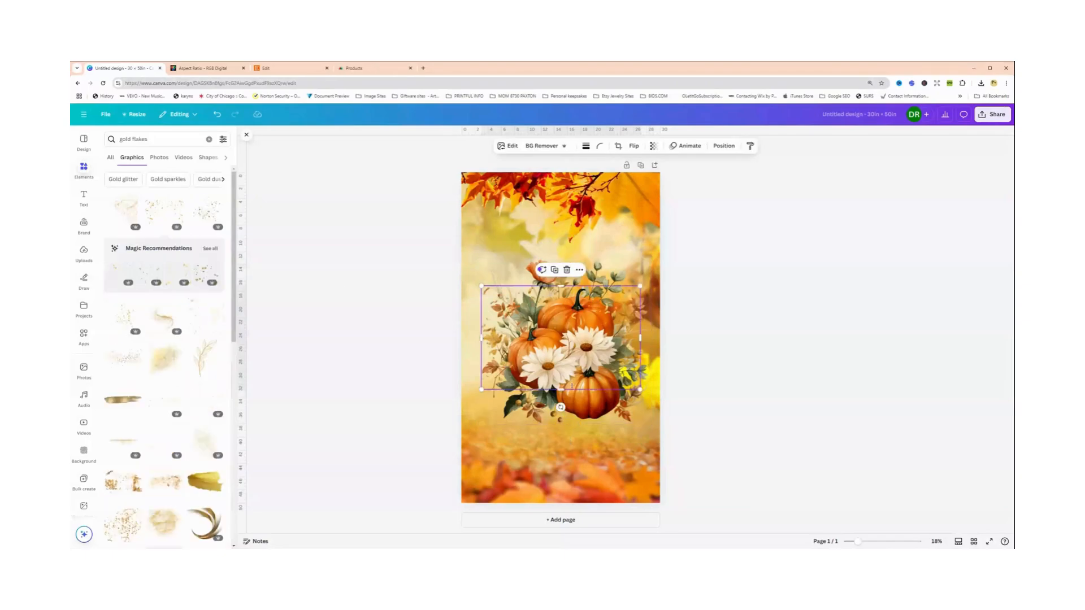
{"action": "left_click_drag", "start_coordinate": [548, 344], "coordinate": [526, 233]}
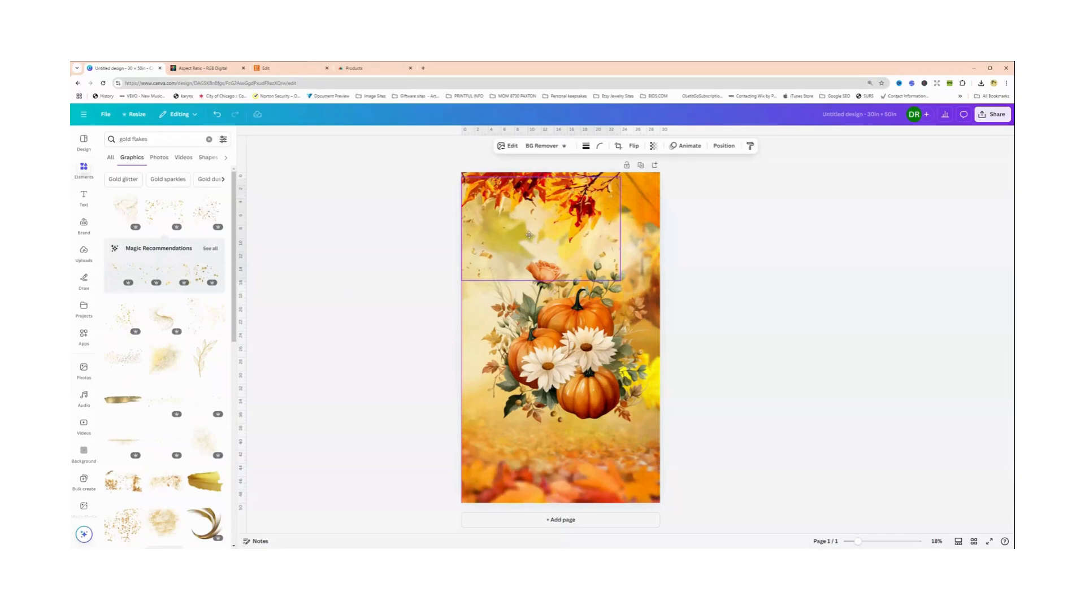
{"action": "left_click_drag", "start_coordinate": [620, 280], "coordinate": [662, 308]}
{"action": "left_click_drag", "start_coordinate": [581, 229], "coordinate": [579, 216]}
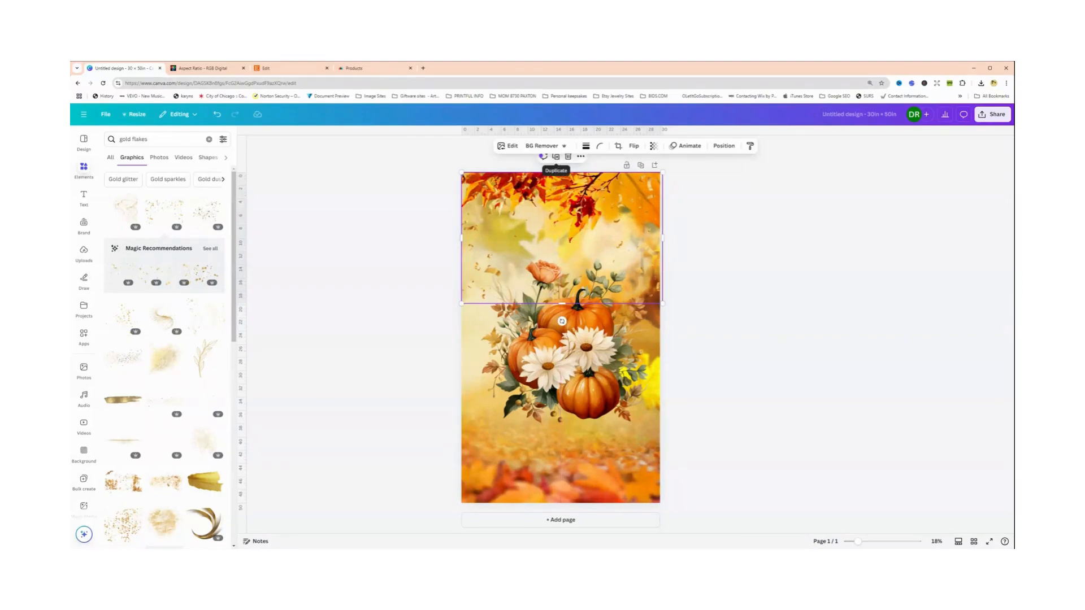
Duplicate the gold flakes graphic twice, placing one copy over the middle and one along the bottom of the page
{"action": "left_click", "coordinate": [556, 159]}
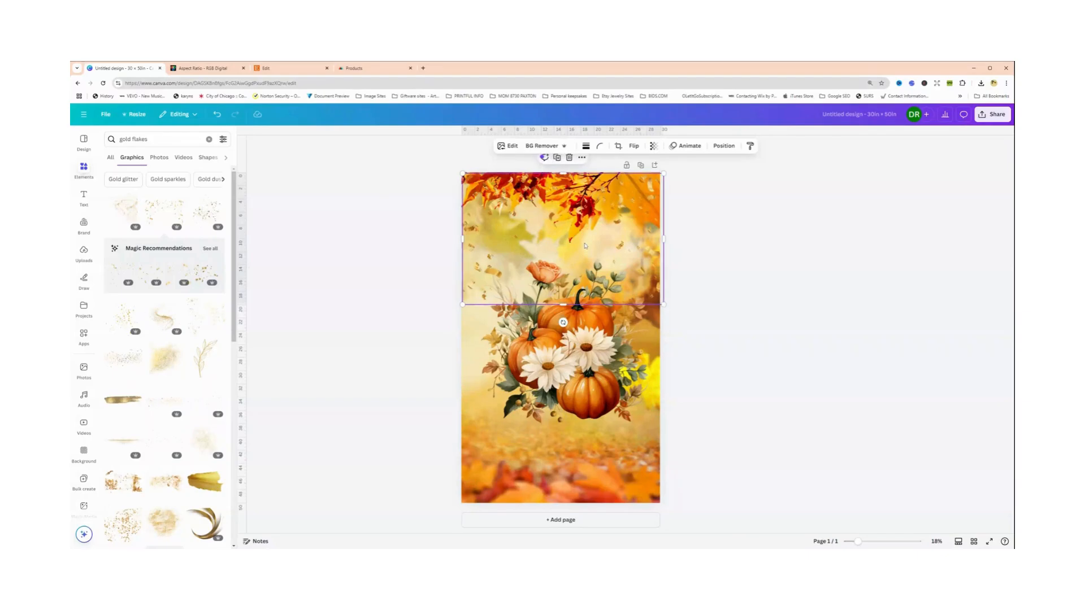
{"action": "left_click_drag", "start_coordinate": [585, 245], "coordinate": [582, 361]}
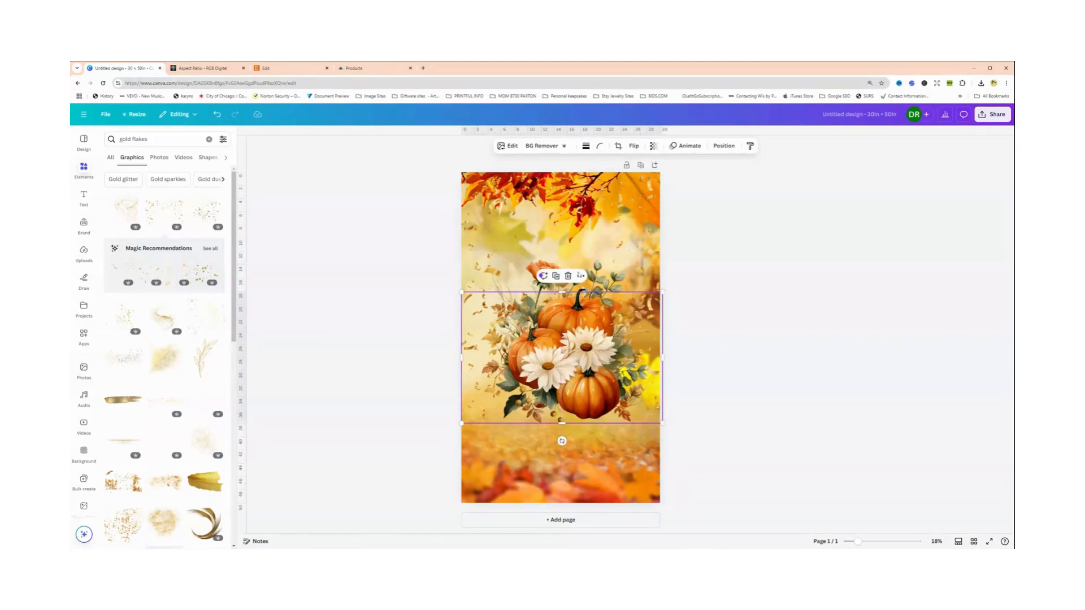
{"action": "left_click", "coordinate": [556, 276]}
{"action": "left_click_drag", "start_coordinate": [571, 493], "coordinate": [572, 447]}
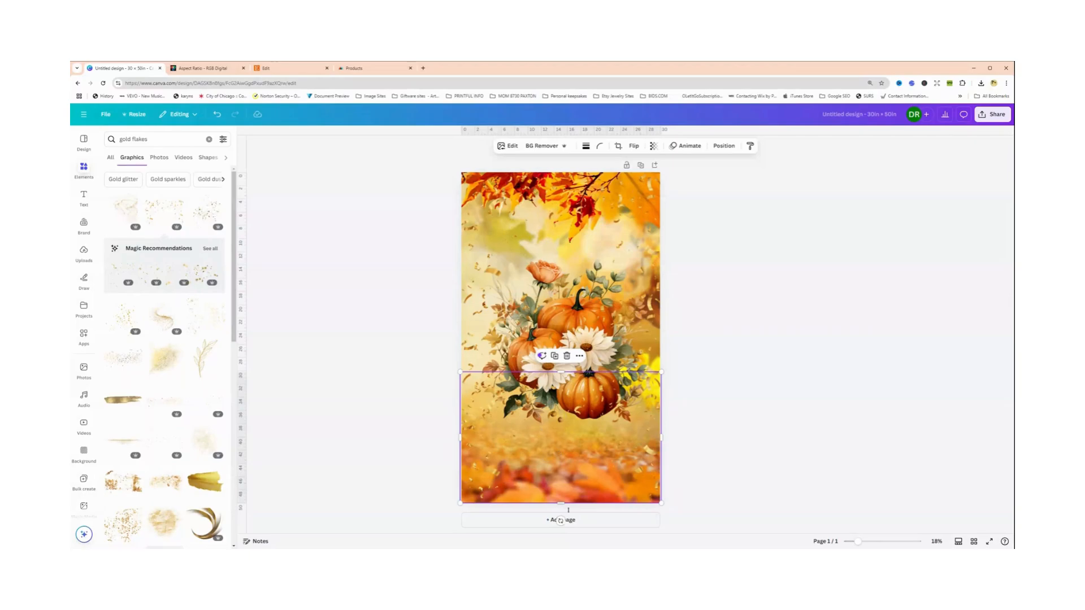
Flip the bottom gold flakes copy vertically and adjust the placement of the flakes over the lower page
{"action": "mouse_move", "coordinate": [560, 520]}
{"action": "left_mouse_down"}
{"action": "mouse_move", "coordinate": [546, 516]}
{"action": "mouse_move", "coordinate": [561, 520]}
{"action": "left_mouse_up"}
{"action": "left_click", "coordinate": [634, 146]}
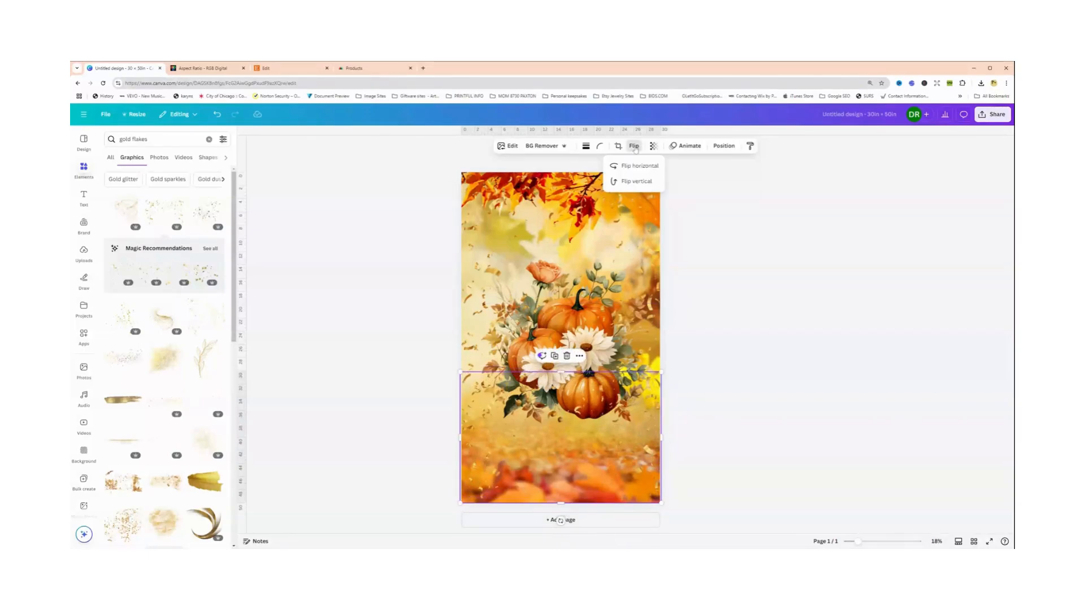
{"action": "left_click", "coordinate": [627, 182]}
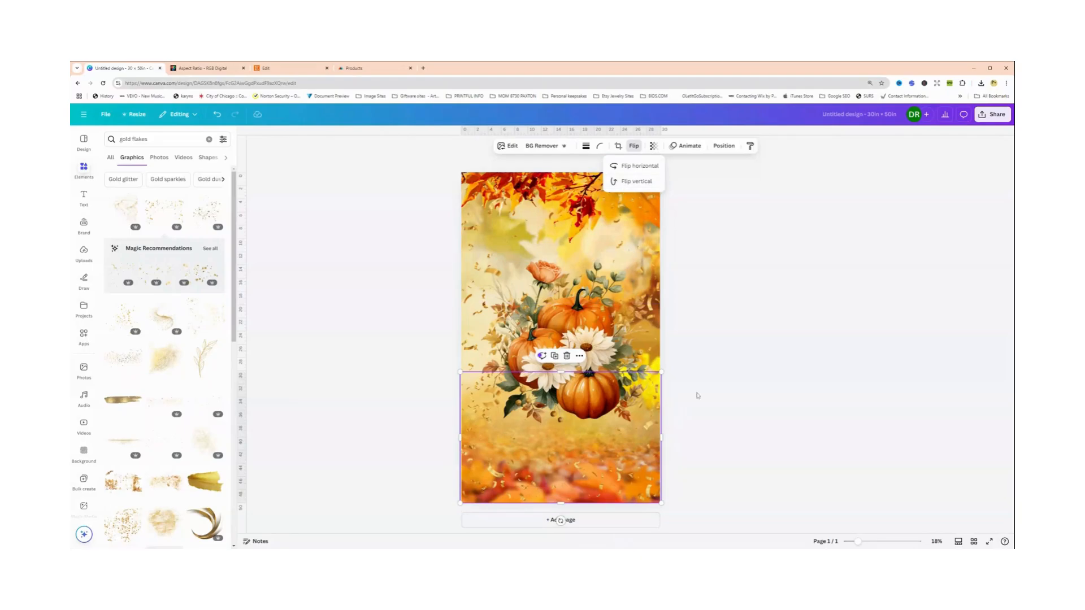
{"action": "left_click_drag", "start_coordinate": [586, 407], "coordinate": [561, 417]}
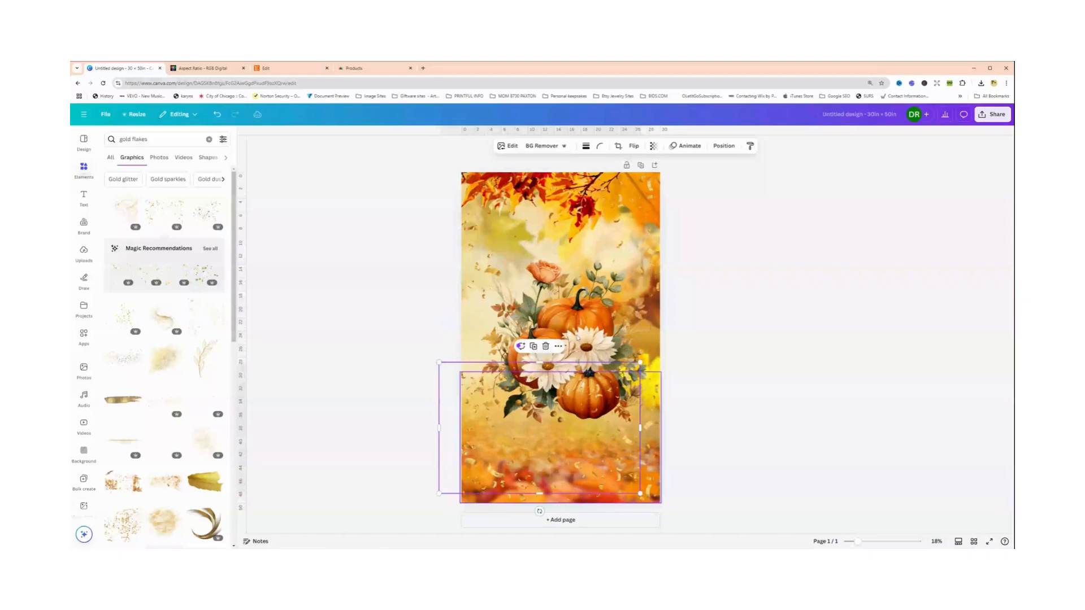
Move the pumpkin arrangement higher, duplicate it, and place one copy toward the upper right above the other
{"action": "left_click_drag", "start_coordinate": [579, 309], "coordinate": [576, 277]}
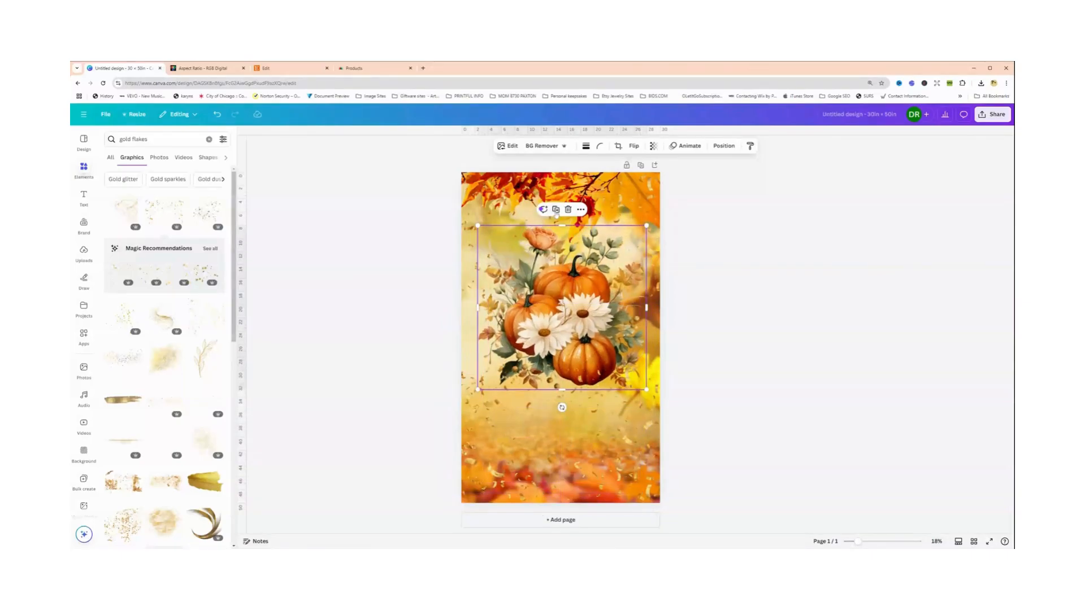
{"action": "left_click", "coordinate": [556, 217]}
{"action": "left_click_drag", "start_coordinate": [596, 328], "coordinate": [540, 294]}
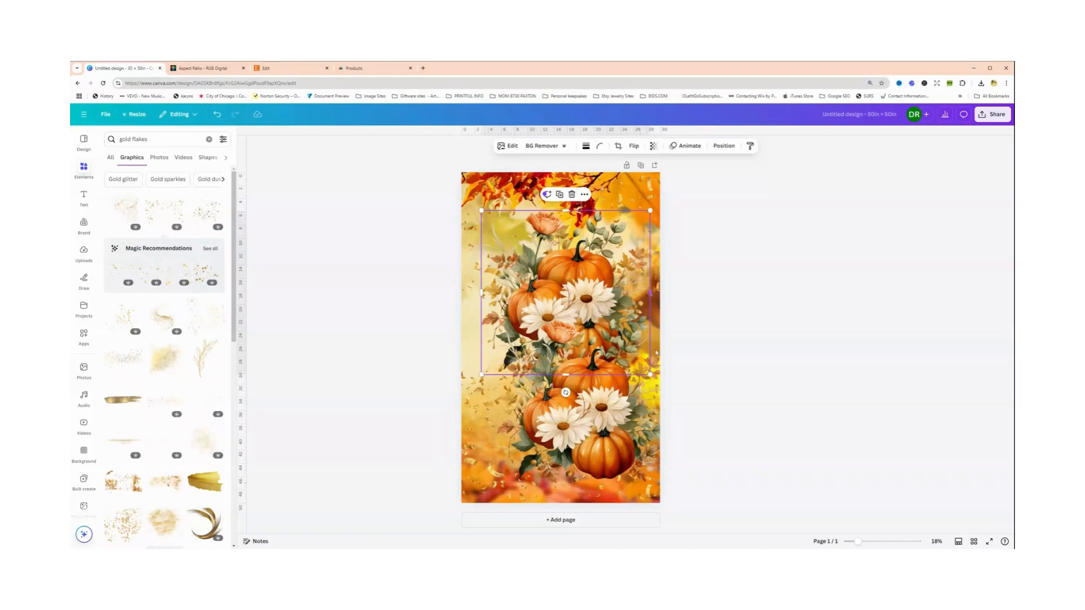
{"action": "left_click_drag", "start_coordinate": [593, 361], "coordinate": [623, 333]}
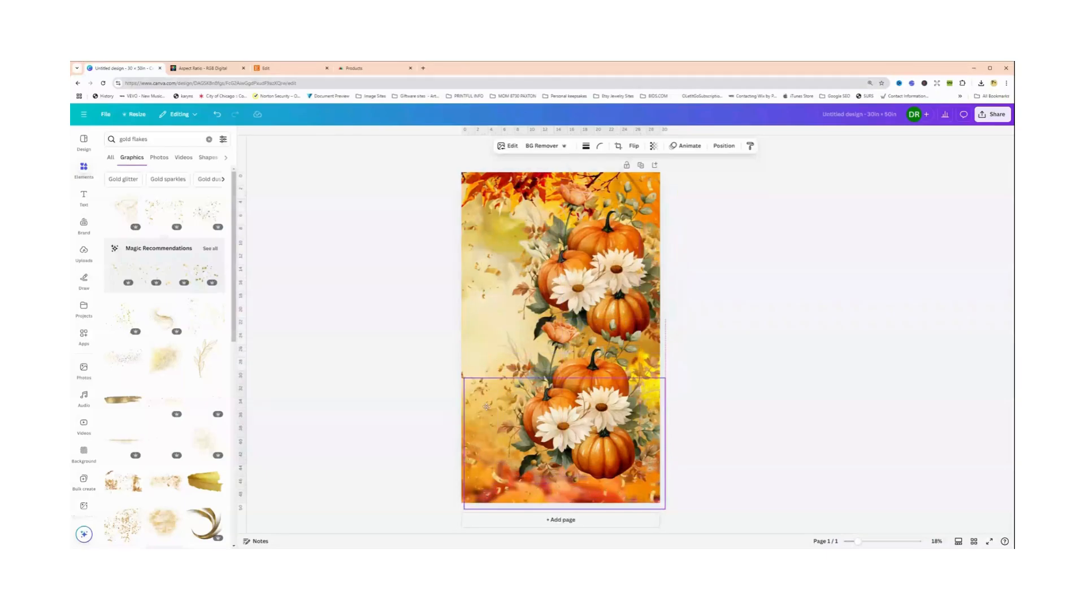
Rearrange the gold flakes graphics, moving one up to mid-page and repositioning the one over the top of the page
{"action": "left_click_drag", "start_coordinate": [489, 422], "coordinate": [482, 300]}
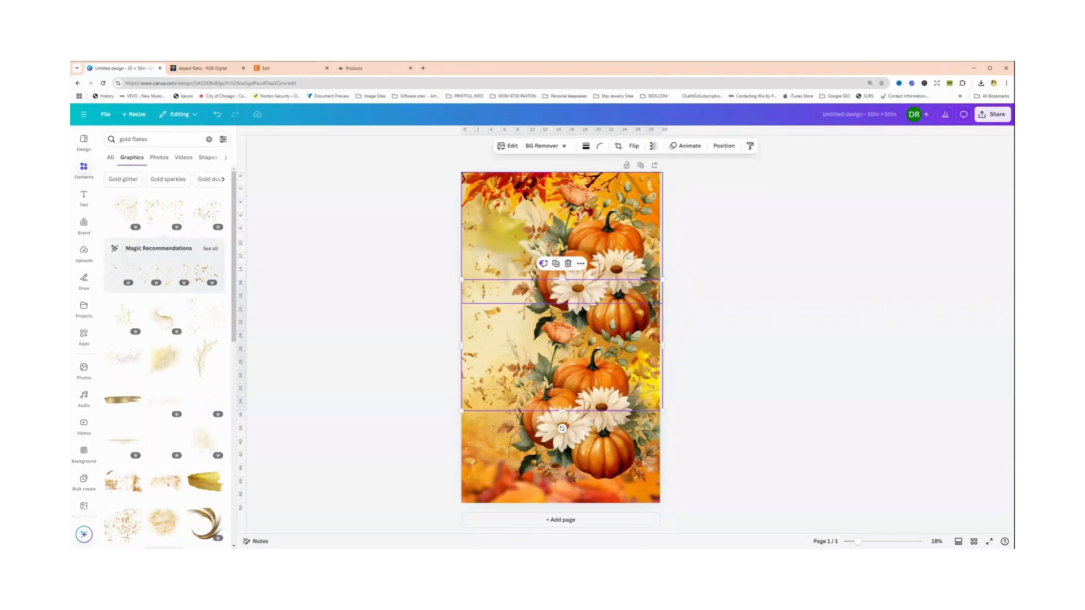
{"action": "left_click", "coordinate": [606, 227]}
{"action": "left_click_drag", "start_coordinate": [607, 231], "coordinate": [599, 201]}
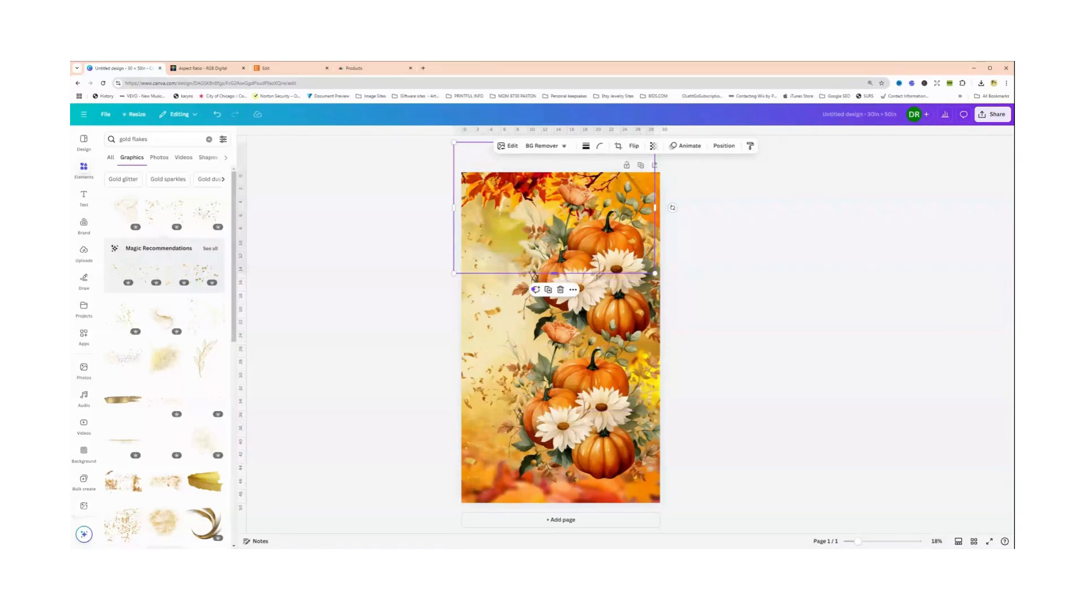
{"action": "left_click_drag", "start_coordinate": [597, 277], "coordinate": [559, 286]}
{"action": "left_click_drag", "start_coordinate": [524, 197], "coordinate": [527, 222]}
{"action": "left_click_drag", "start_coordinate": [458, 304], "coordinate": [461, 302]}
Stack the two pumpkin arrangements so they overlap closer to the page centre, and flip the upper one horizontally
{"action": "mouse_move", "coordinate": [606, 436]}
{"action": "left_mouse_down"}
{"action": "mouse_move", "coordinate": [603, 417]}
{"action": "mouse_move", "coordinate": [605, 428]}
{"action": "left_mouse_up"}
{"action": "left_click_drag", "start_coordinate": [585, 269], "coordinate": [587, 238]}
{"action": "left_click_drag", "start_coordinate": [591, 279], "coordinate": [595, 271]}
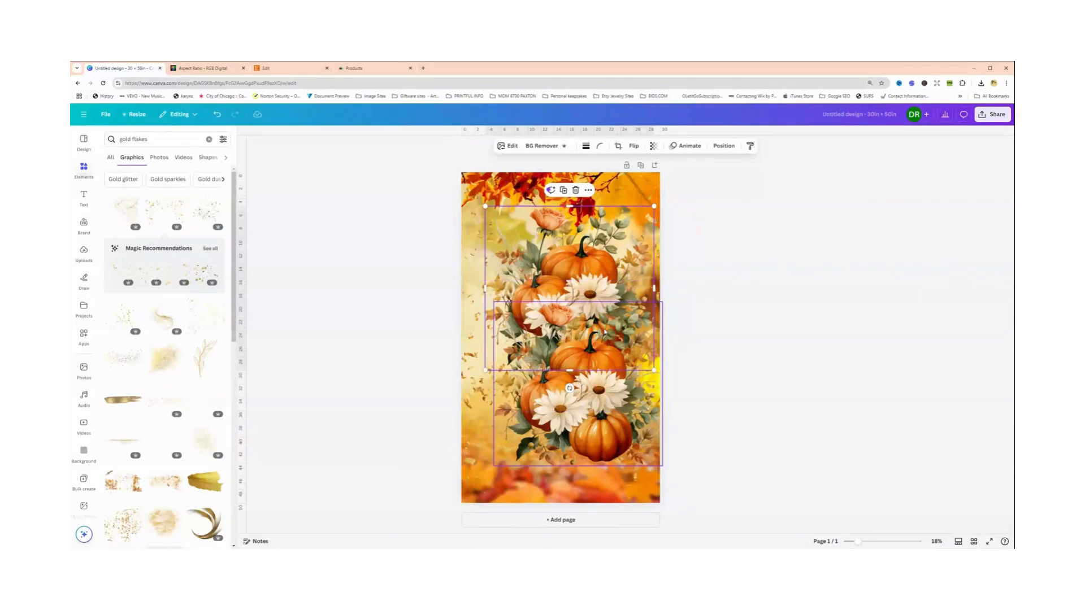
{"action": "left_click", "coordinate": [634, 146]}
{"action": "left_click", "coordinate": [622, 166]}
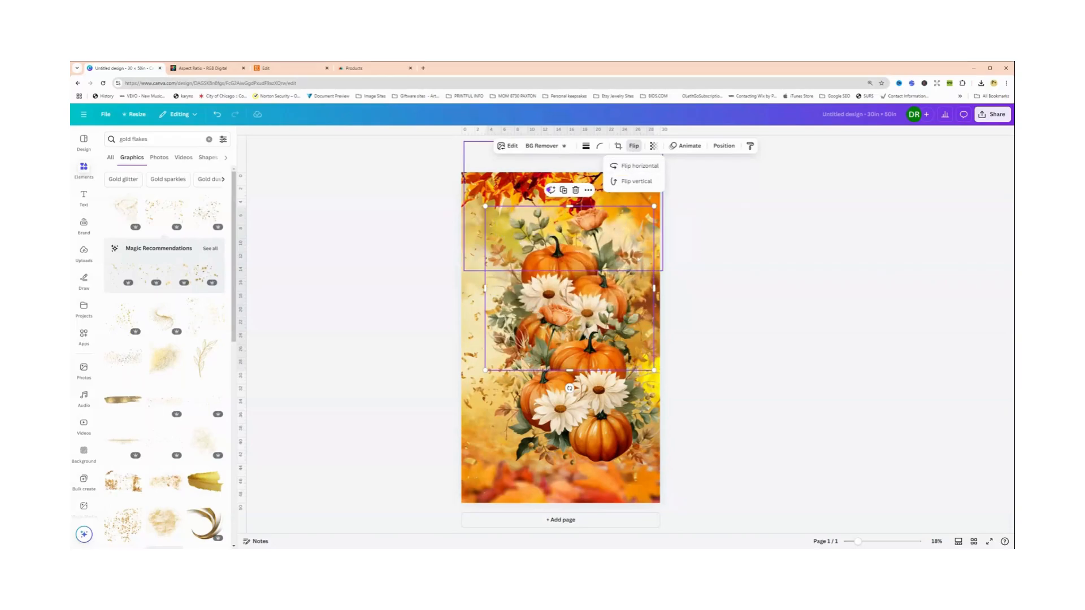
{"action": "left_click_drag", "start_coordinate": [586, 314], "coordinate": [595, 416]}
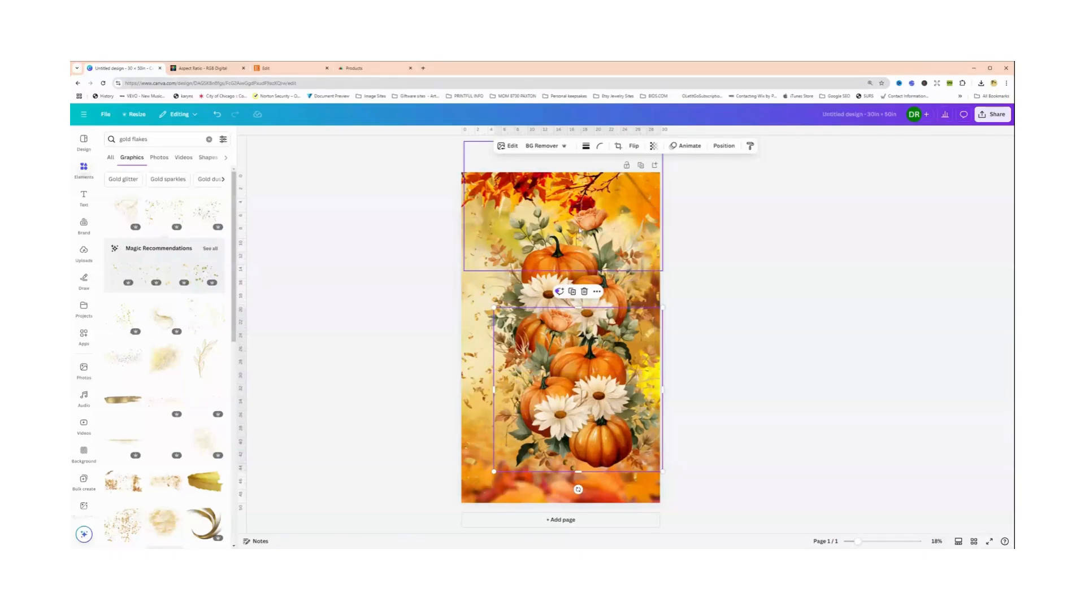
Align the upper gold flakes with the page's top edge, then shift the lower pumpkin arrangement slightly left and enlarge it a little
{"action": "left_click_drag", "start_coordinate": [579, 247], "coordinate": [574, 258]}
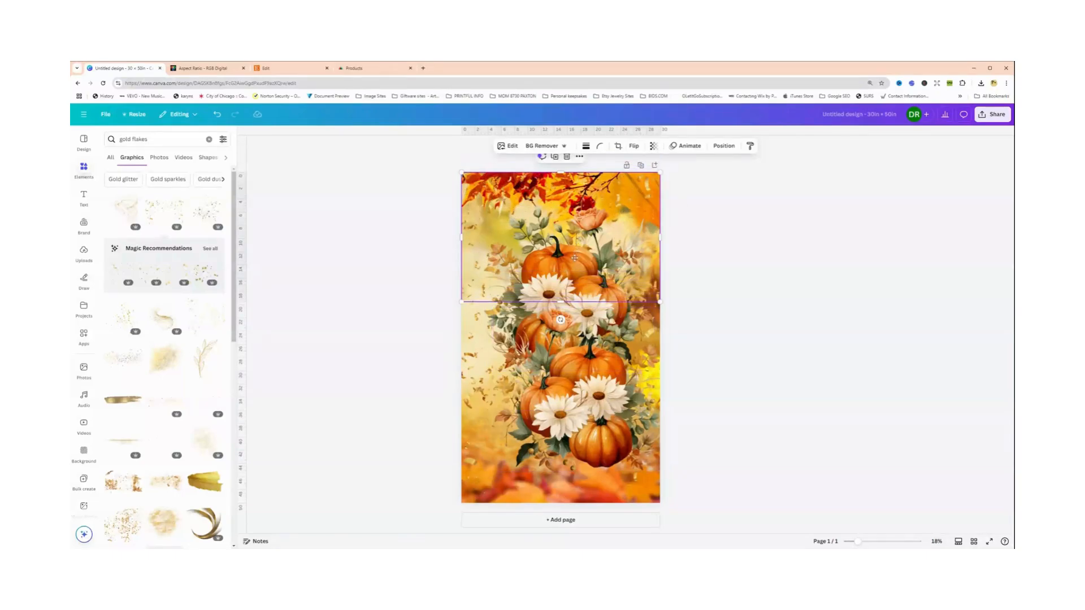
{"action": "left_click", "coordinate": [729, 313]}
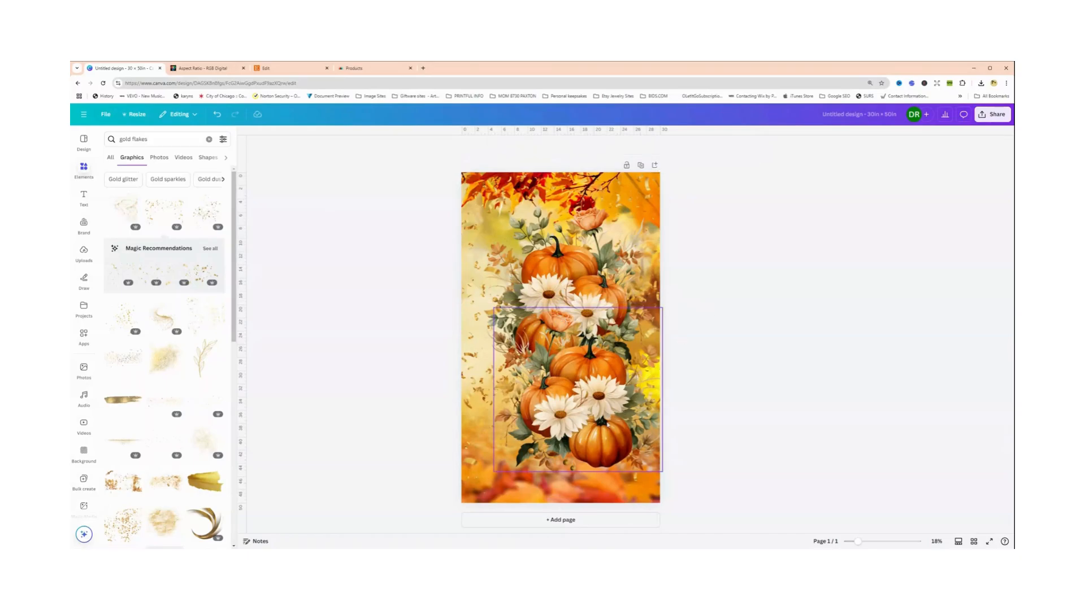
{"action": "left_click_drag", "start_coordinate": [599, 440], "coordinate": [579, 433]}
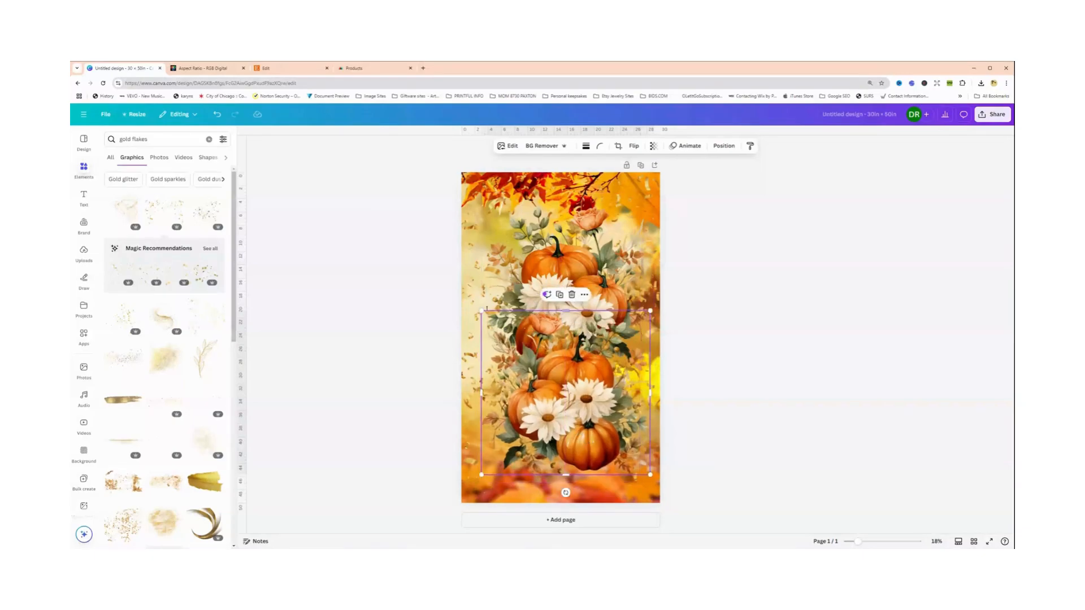
{"action": "left_click_drag", "start_coordinate": [483, 310], "coordinate": [479, 301]}
Enlarge the upper pumpkin arrangement slightly and reposition it a little lower and left, above the lower arrangement
{"action": "left_click", "coordinate": [570, 261]}
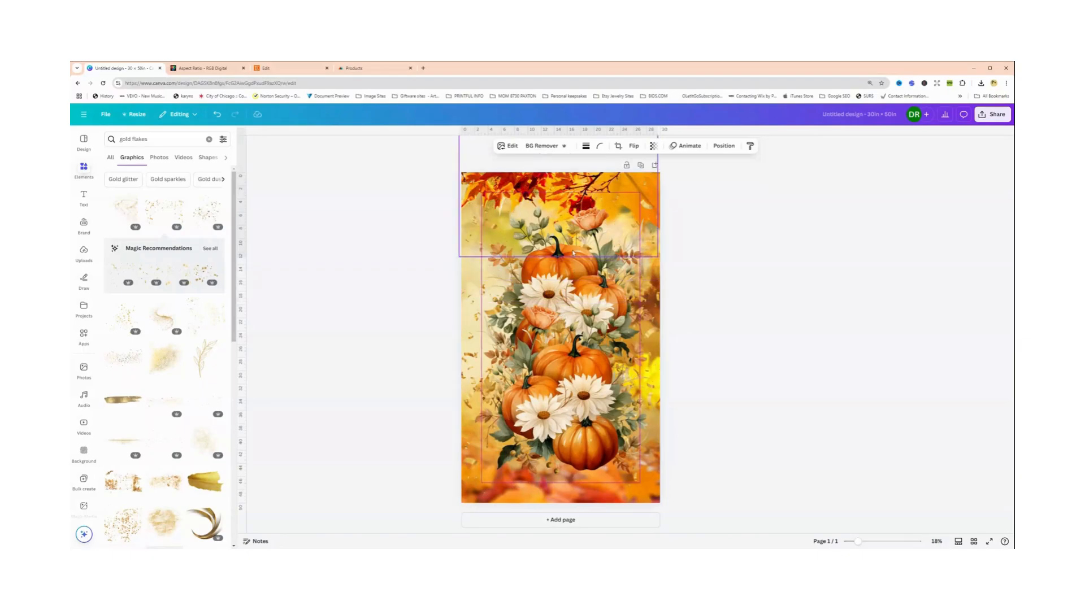
{"action": "left_click", "coordinate": [573, 270]}
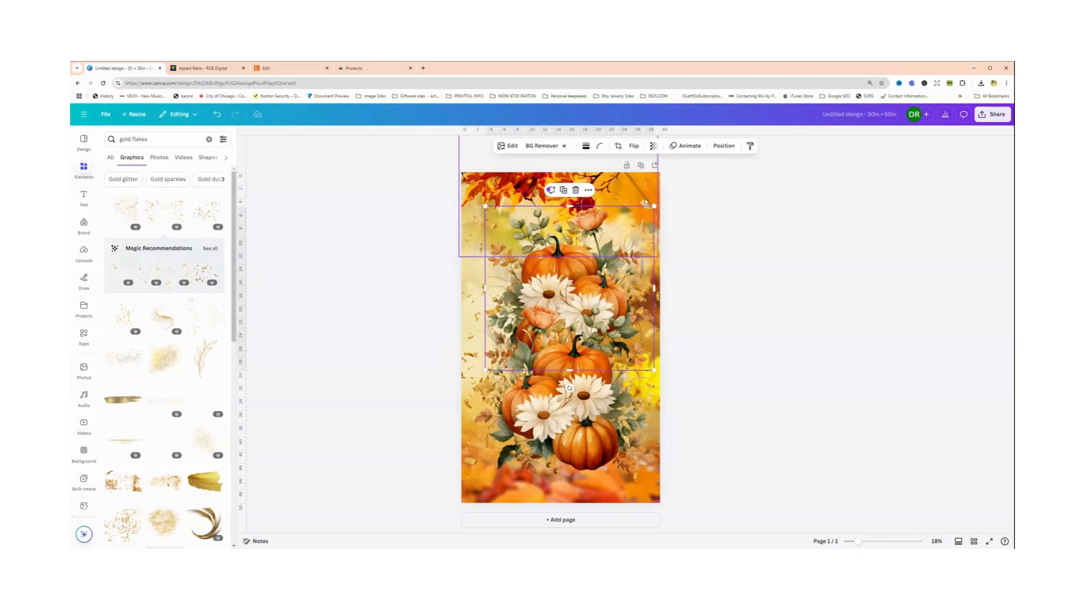
{"action": "left_click_drag", "start_coordinate": [657, 198], "coordinate": [666, 192]}
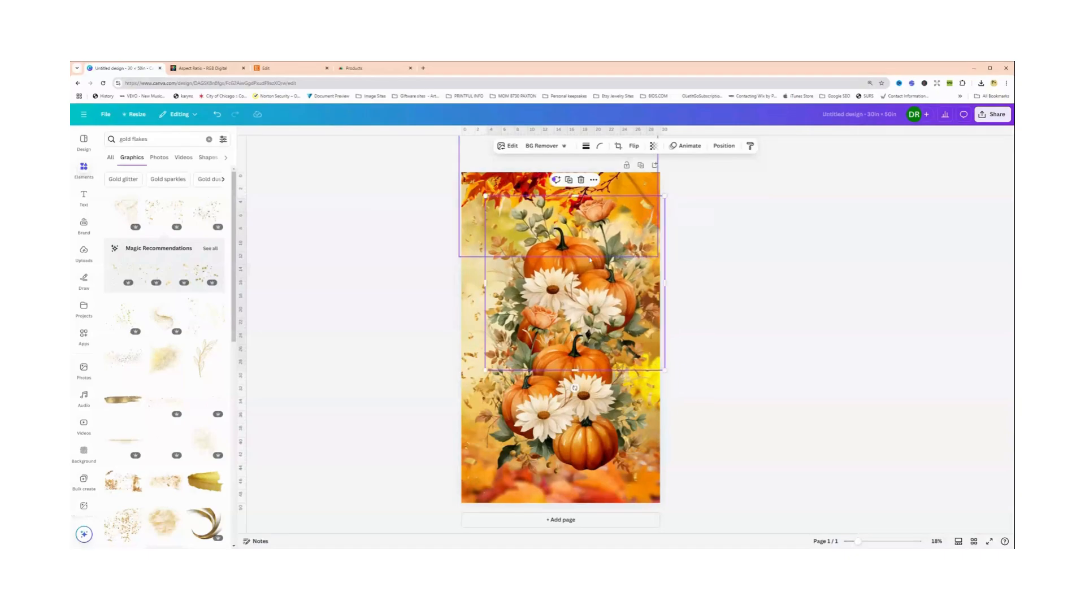
{"action": "left_click_drag", "start_coordinate": [584, 259], "coordinate": [579, 268]}
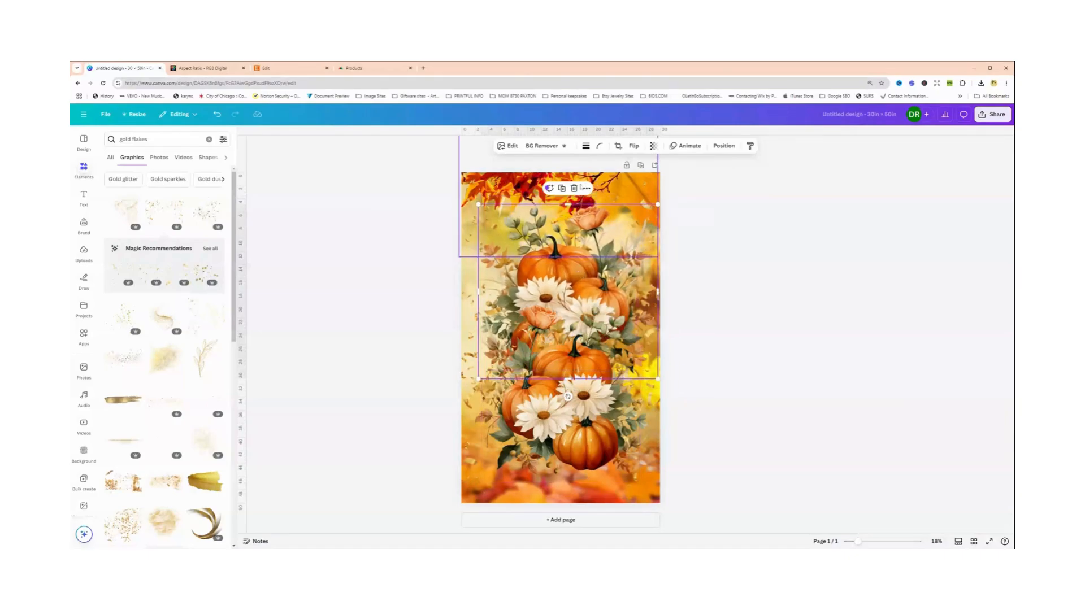
Align the top gold flakes graphic with the page's upper edge and the bottom one with its lower edge
{"action": "left_click_drag", "start_coordinate": [612, 184], "coordinate": [613, 228]}
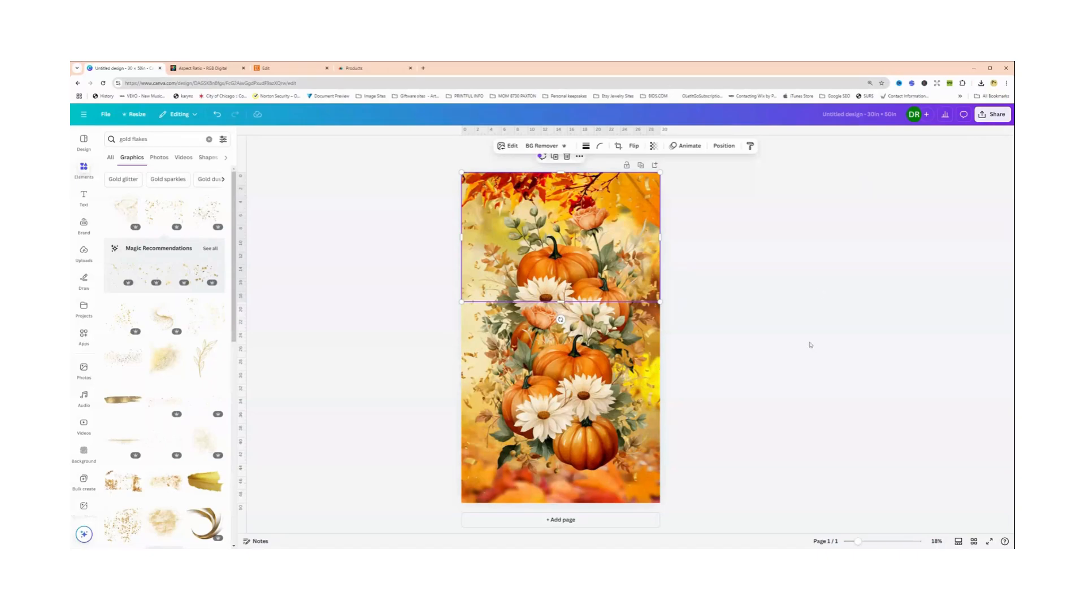
{"action": "left_click", "coordinate": [788, 346]}
{"action": "left_click_drag", "start_coordinate": [502, 477], "coordinate": [495, 497]}
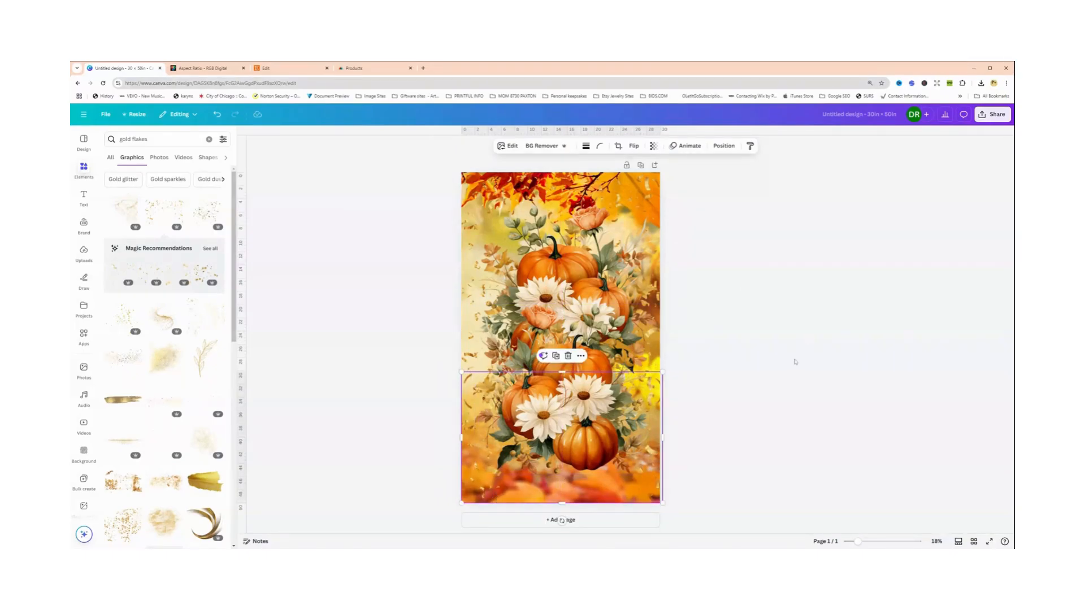
{"action": "left_click", "coordinate": [740, 358]}
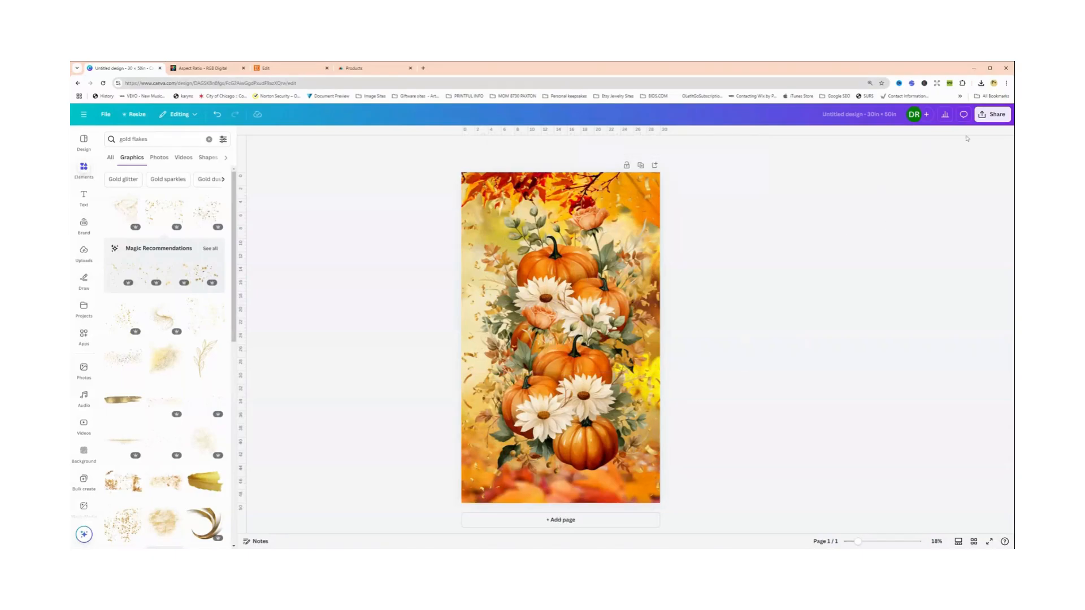
Review the design's download settings for file type and size, then close them
{"action": "left_click", "coordinate": [991, 116]}
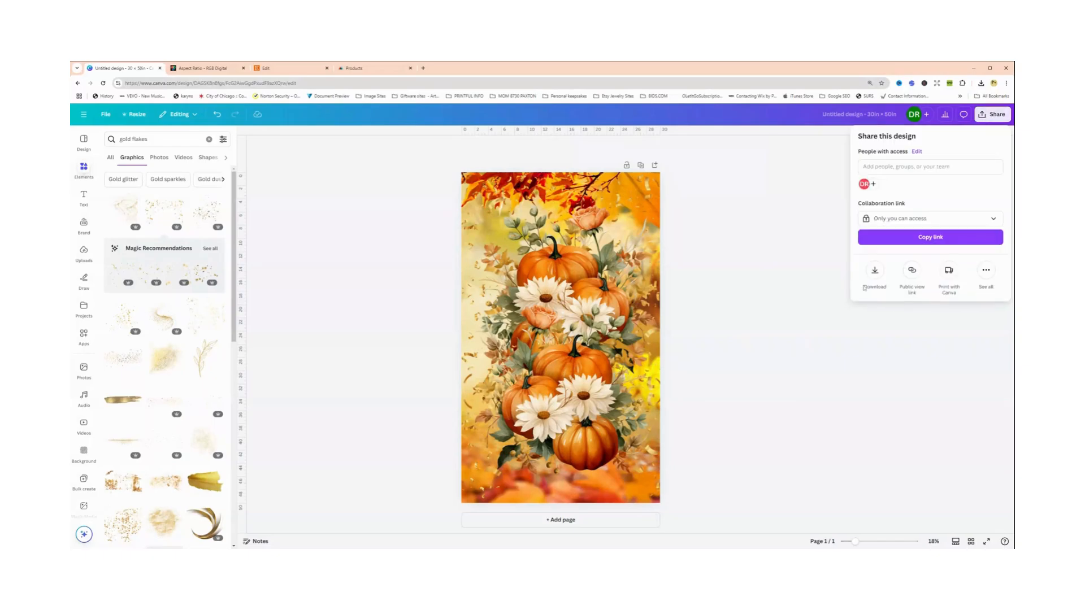
{"action": "left_click", "coordinate": [876, 279]}
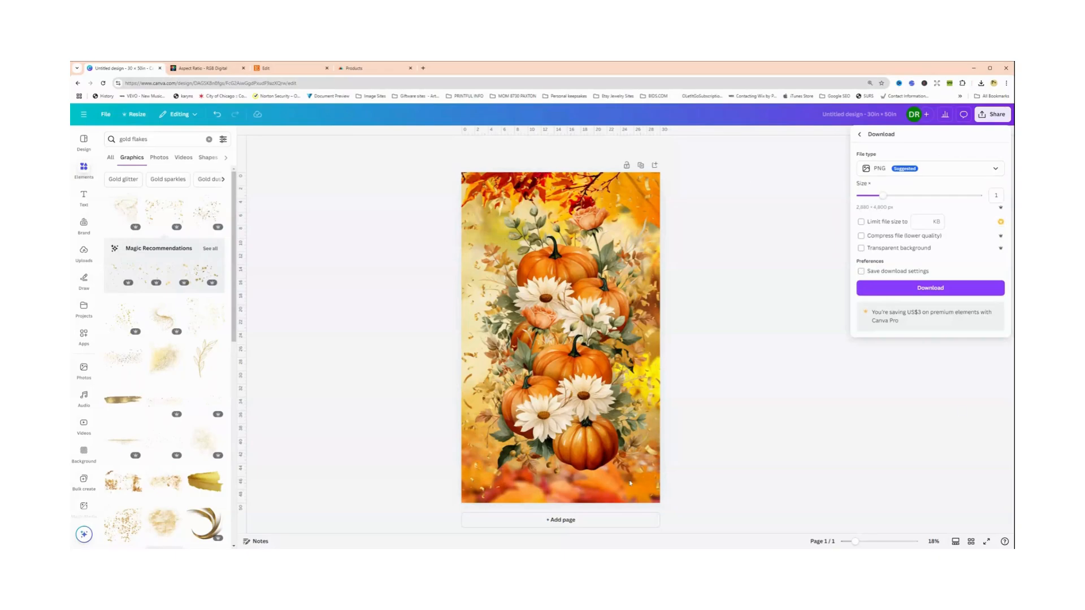
{"action": "left_click", "coordinate": [574, 523]}
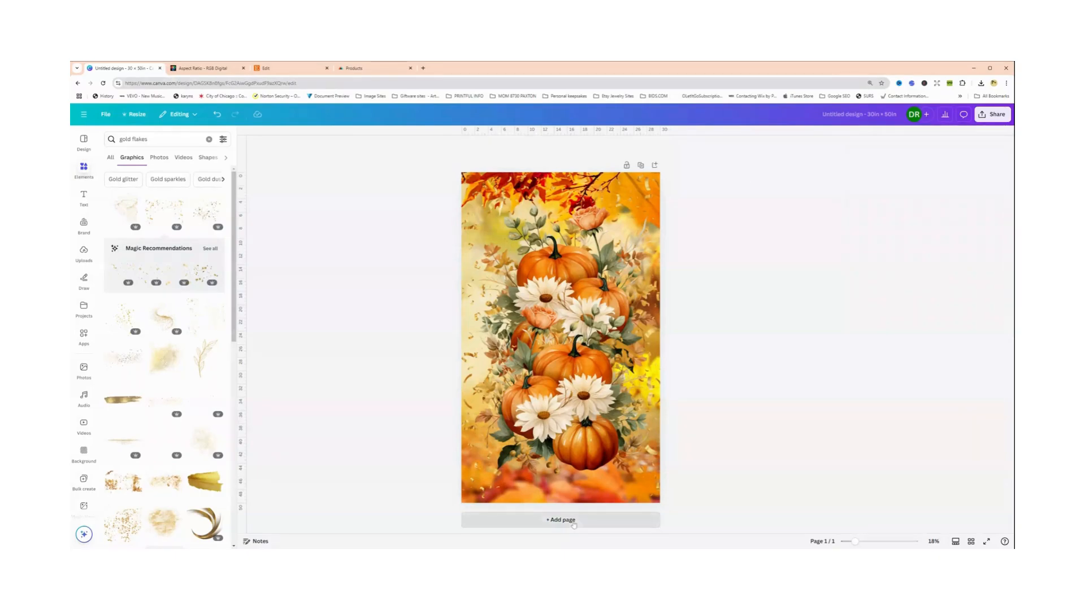
Add a blank second page after the fall design and return to page 1
{"action": "left_click", "coordinate": [573, 523]}
{"action": "scroll", "coordinate": [565, 190], "scroll_direction": "up", "scroll_amount": 3}
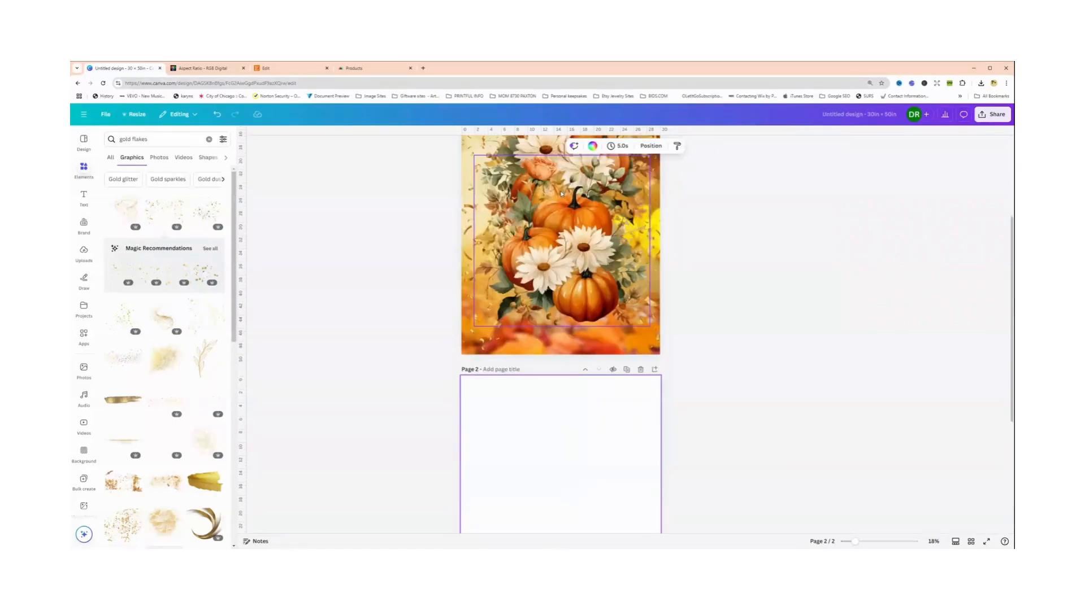
{"action": "scroll", "coordinate": [561, 193], "scroll_direction": "up", "scroll_amount": 1}
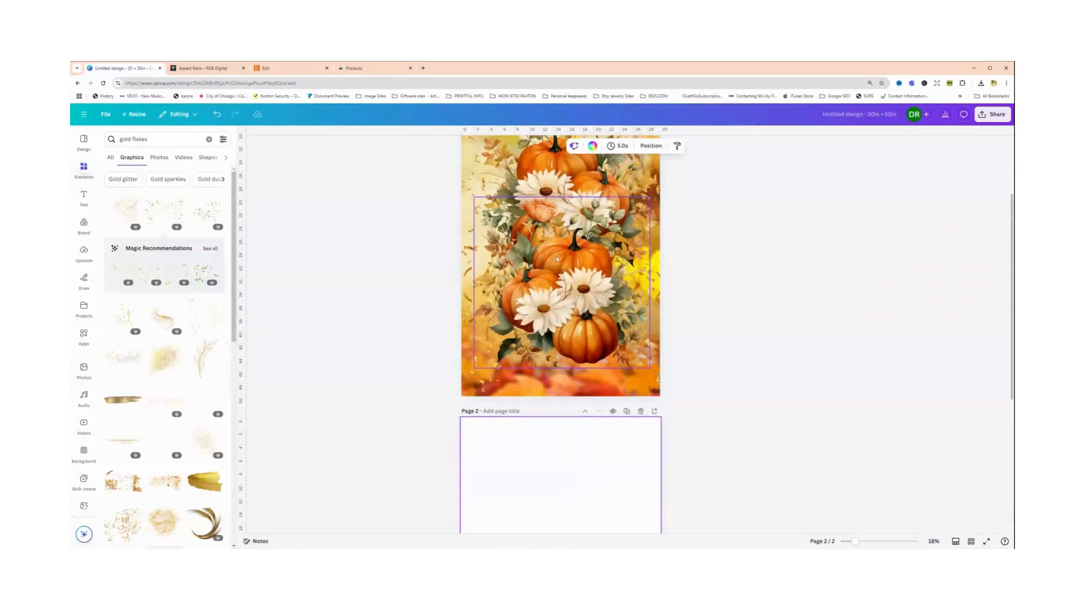
{"action": "scroll", "coordinate": [556, 274], "scroll_direction": "up", "scroll_amount": 2}
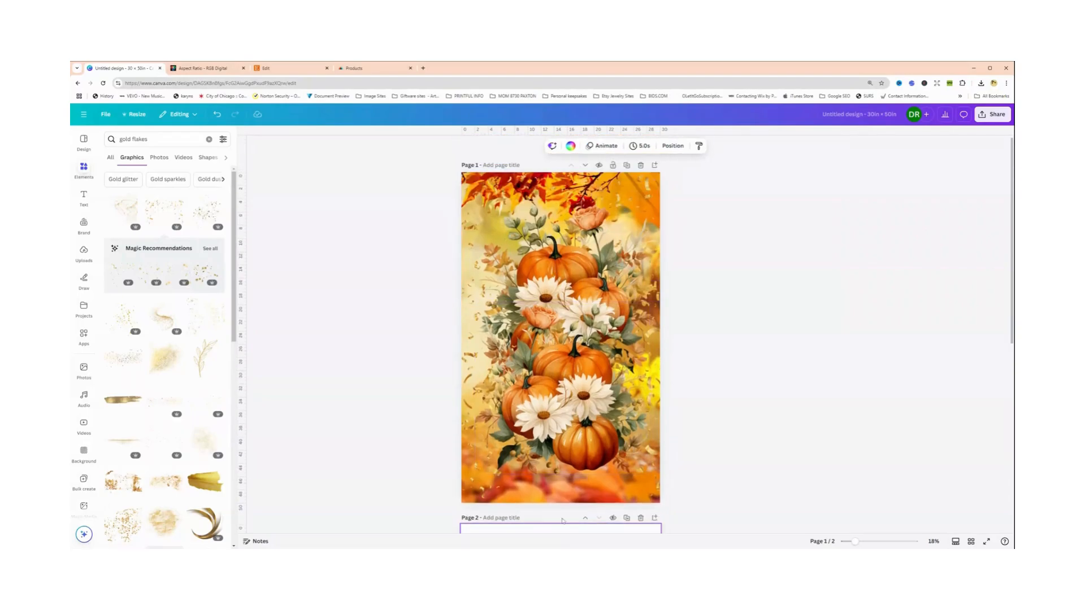
{"action": "scroll", "coordinate": [559, 520], "scroll_direction": "down", "scroll_amount": 2}
{"action": "left_click", "coordinate": [554, 521]}
{"action": "scroll", "coordinate": [541, 473], "scroll_direction": "up", "scroll_amount": 2}
Switch to the RGB Digital aspect ratio page and examine the Aspect Ratio Size Chart at a readable size
{"action": "left_click", "coordinate": [198, 69]}
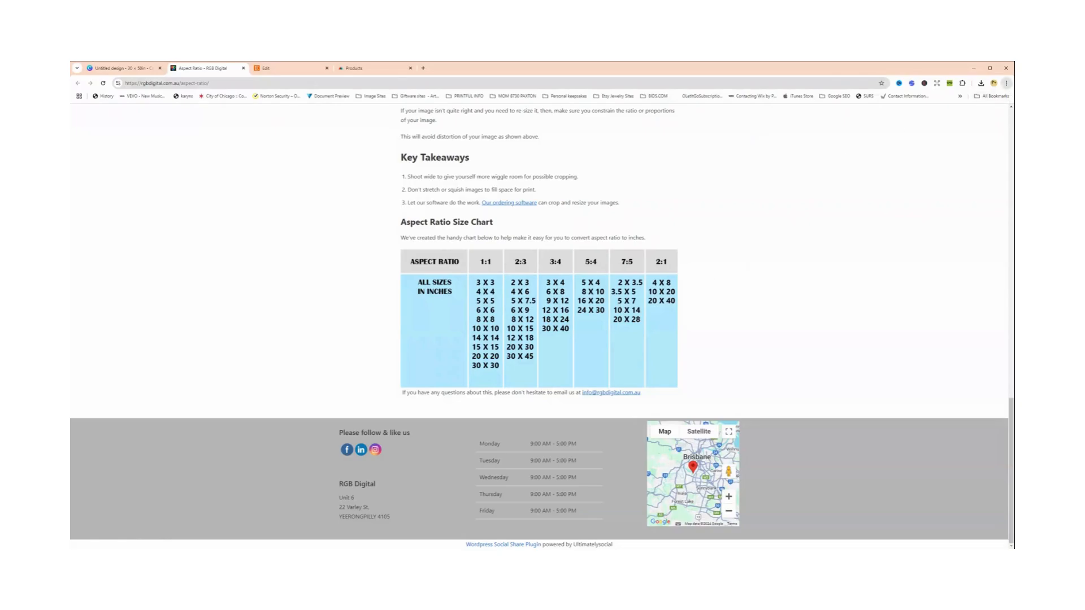
{"action": "key", "text": "ctrl+plus"}
{"action": "key", "text": "ctrl+plus"}
{"action": "key", "text": "ctrl+plus"}
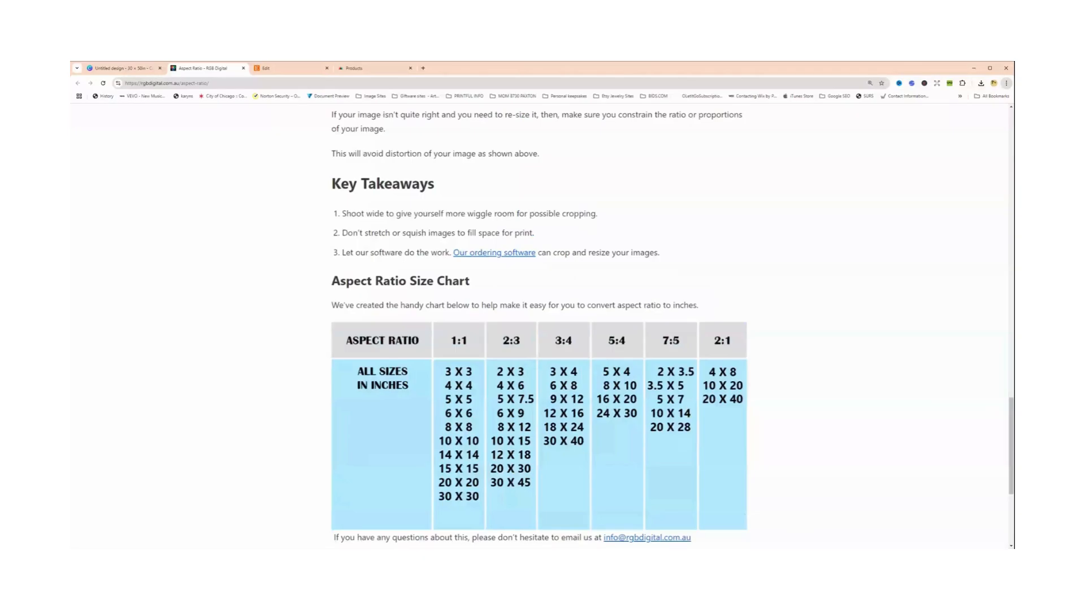
{"action": "key", "text": "ctrl+plus"}
{"action": "scroll", "coordinate": [793, 310], "scroll_direction": "down", "scroll_amount": 3}
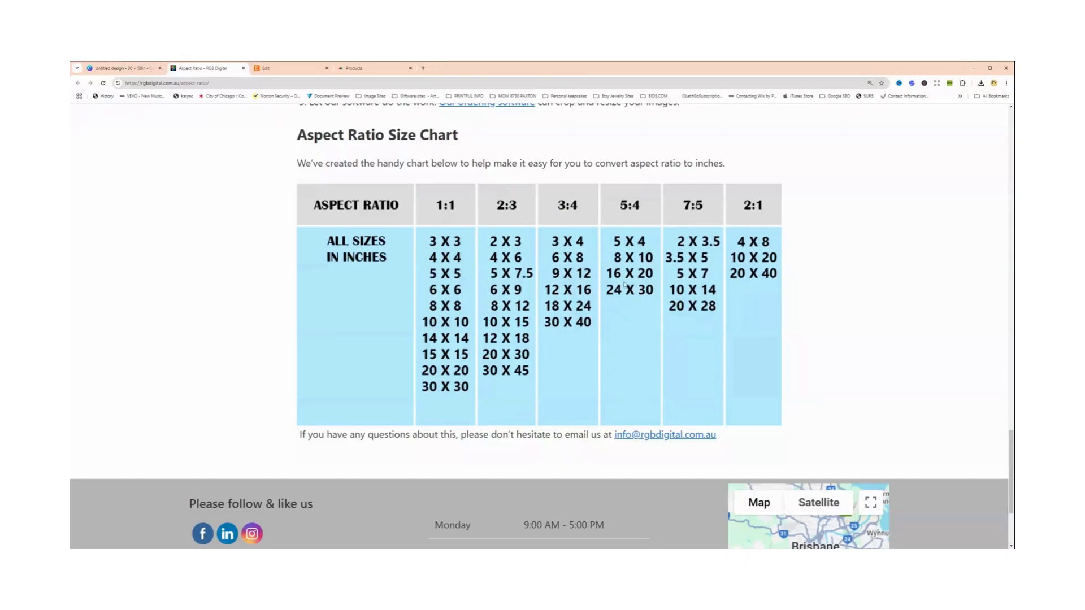
Switch back to Canva, rename the design "Fall design wallart" and save it
{"action": "left_click", "coordinate": [127, 68]}
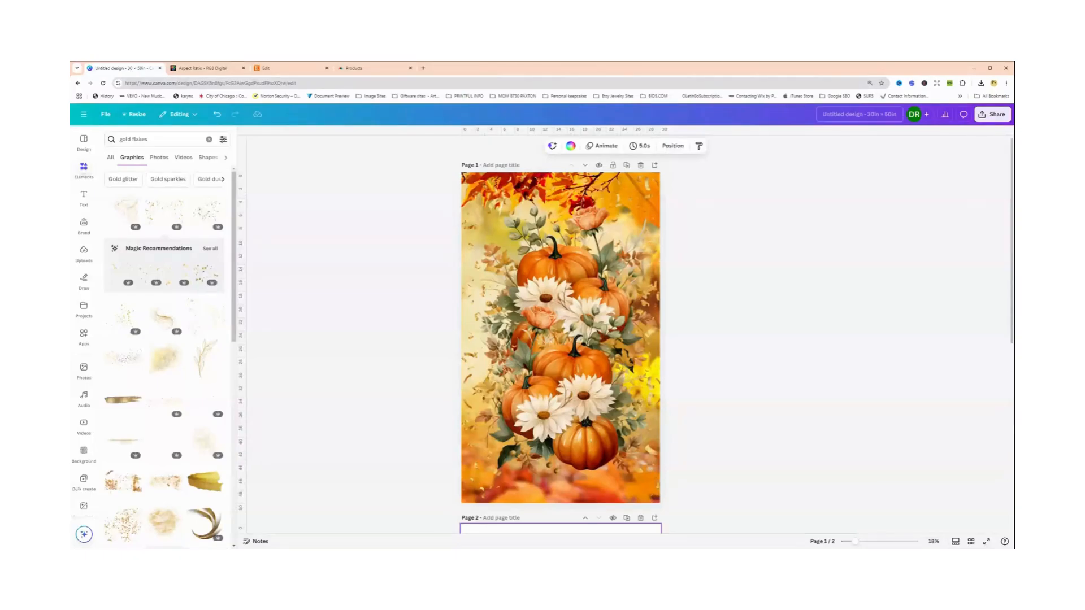
{"action": "left_click", "coordinate": [838, 117]}
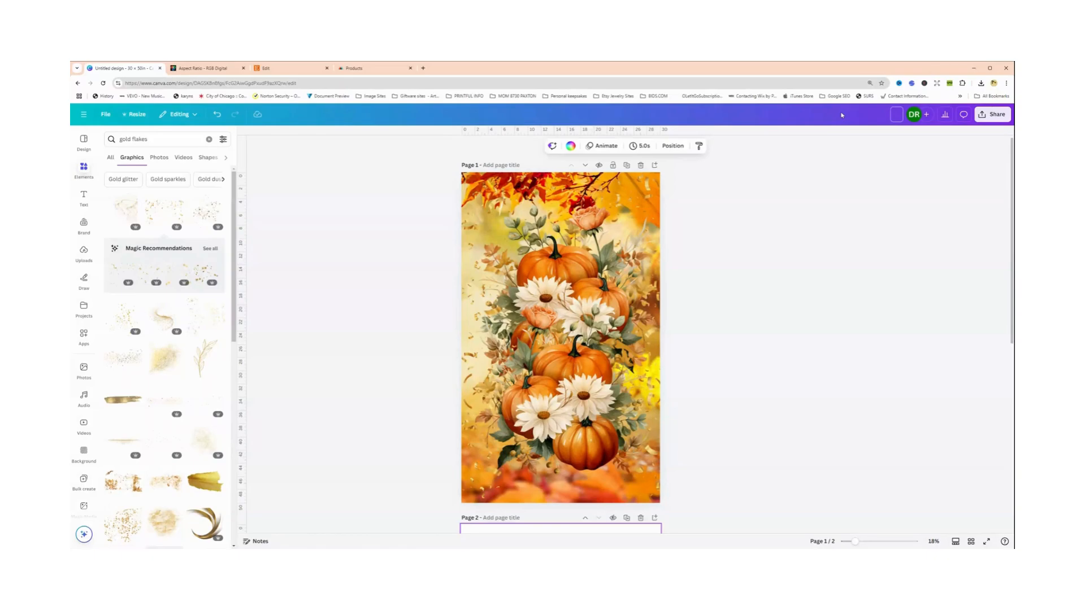
{"action": "type", "text": "Fall design wallart"}
{"action": "left_click", "coordinate": [873, 230]}
{"action": "left_click", "coordinate": [114, 115]}
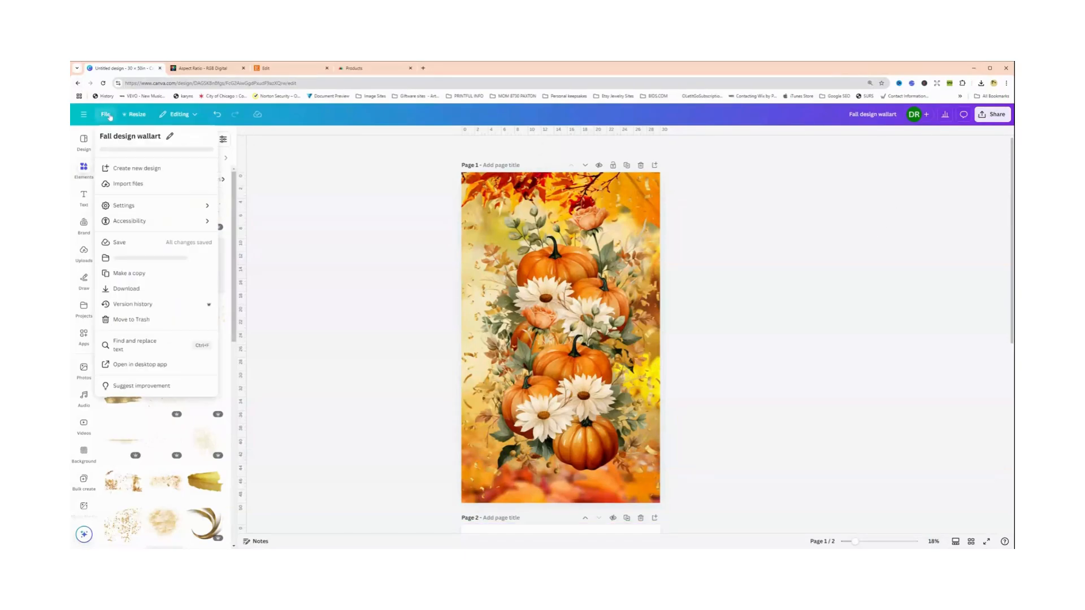
{"action": "left_click", "coordinate": [120, 244]}
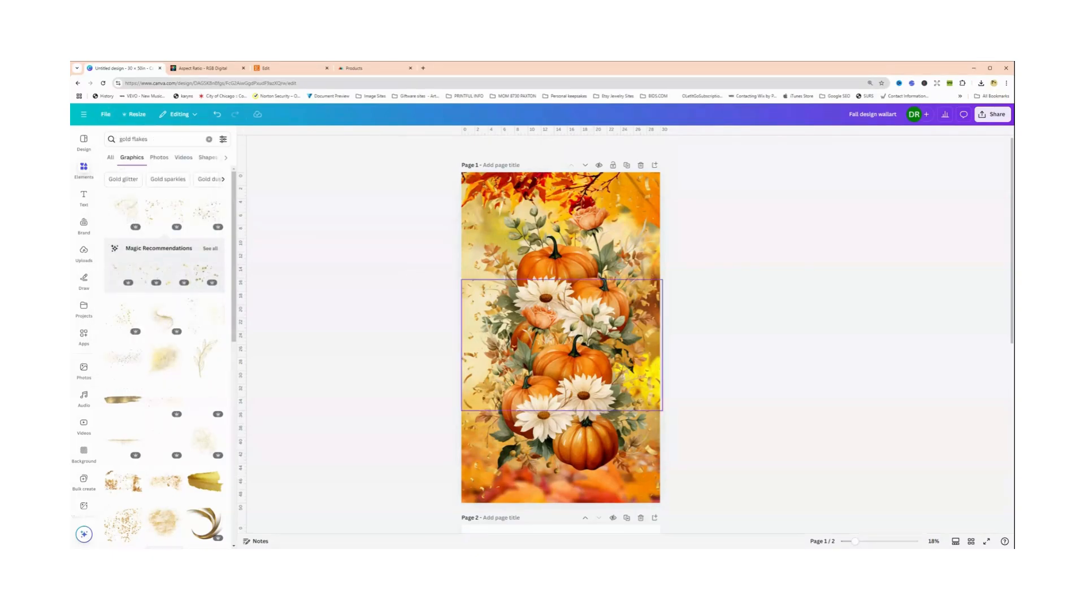
Check the RGB Digital Aspect Ratio Size Chart again and return to the fall design in Canva
{"action": "left_click", "coordinate": [211, 70]}
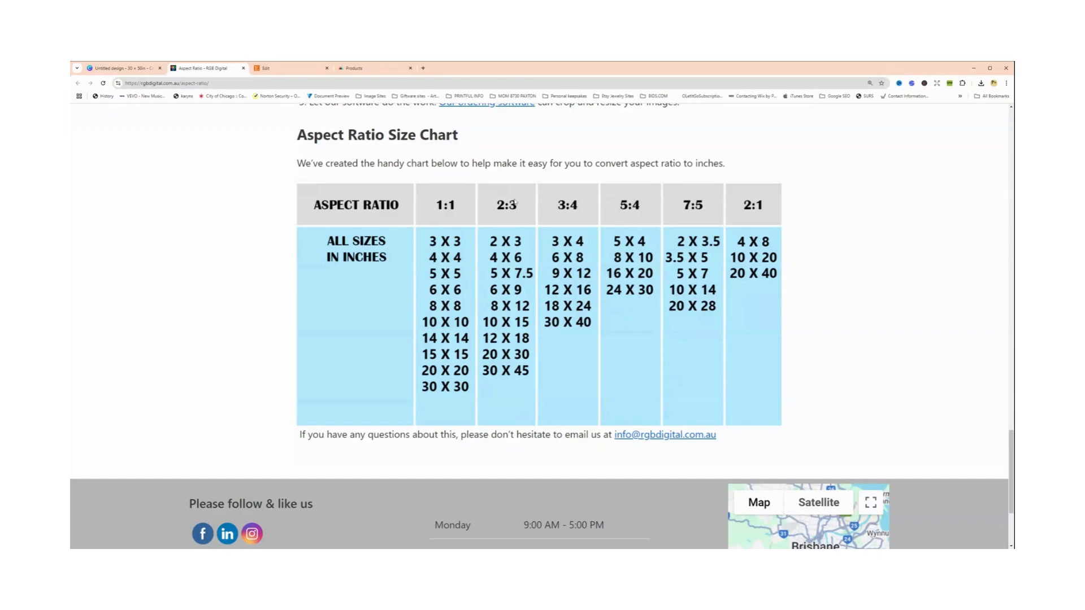
{"action": "left_click", "coordinate": [118, 68]}
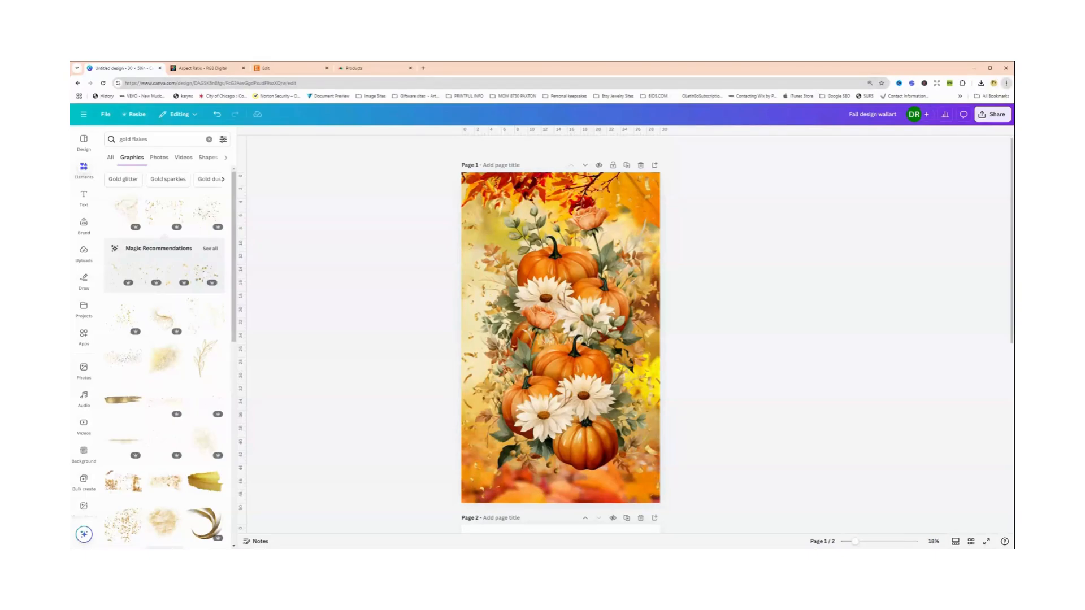
{"action": "key", "text": "ctrl+plus"}
{"action": "key", "text": "ctrl+plus"}
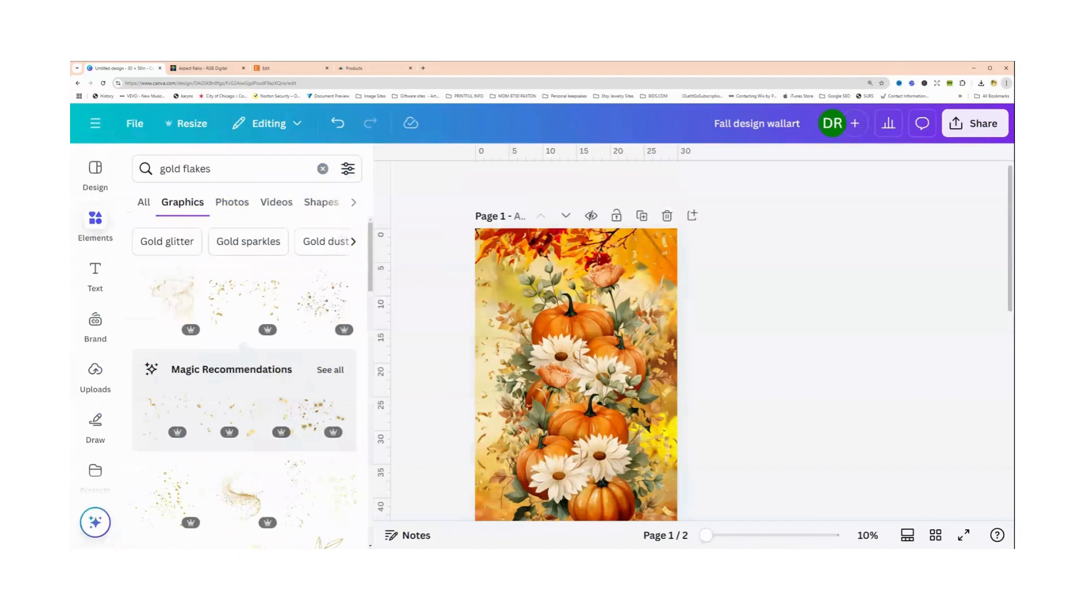
{"action": "key", "text": "ctrl+minus"}
{"action": "key", "text": "ctrl+minus"}
{"action": "key", "text": "ctrl+minus"}
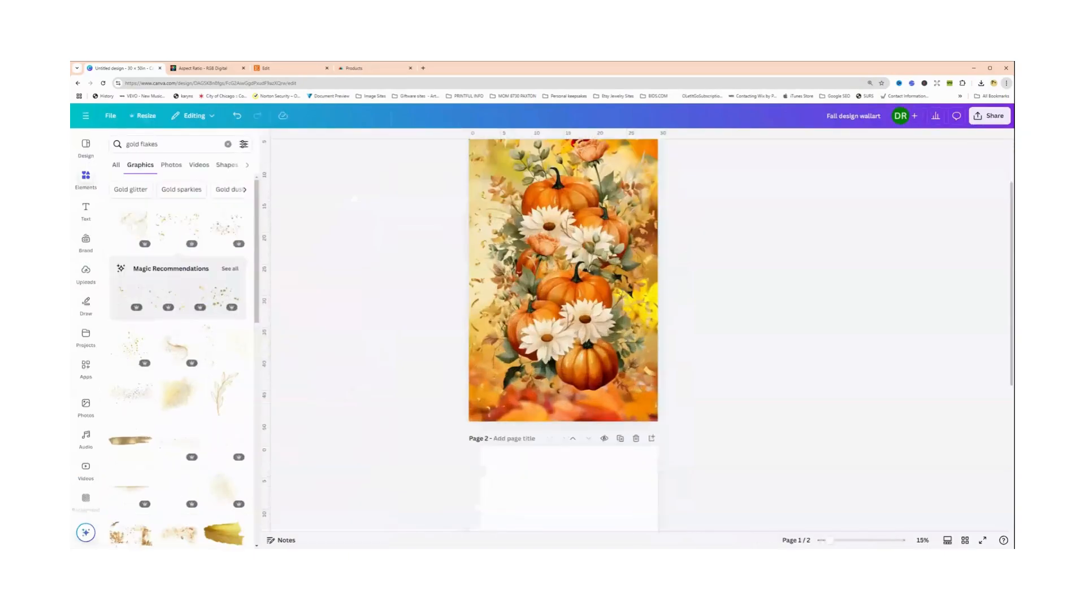
Consult the size chart's 5:4 column and enter a custom resize of 24 × 30 in for the fall design
{"action": "left_click", "coordinate": [147, 116]}
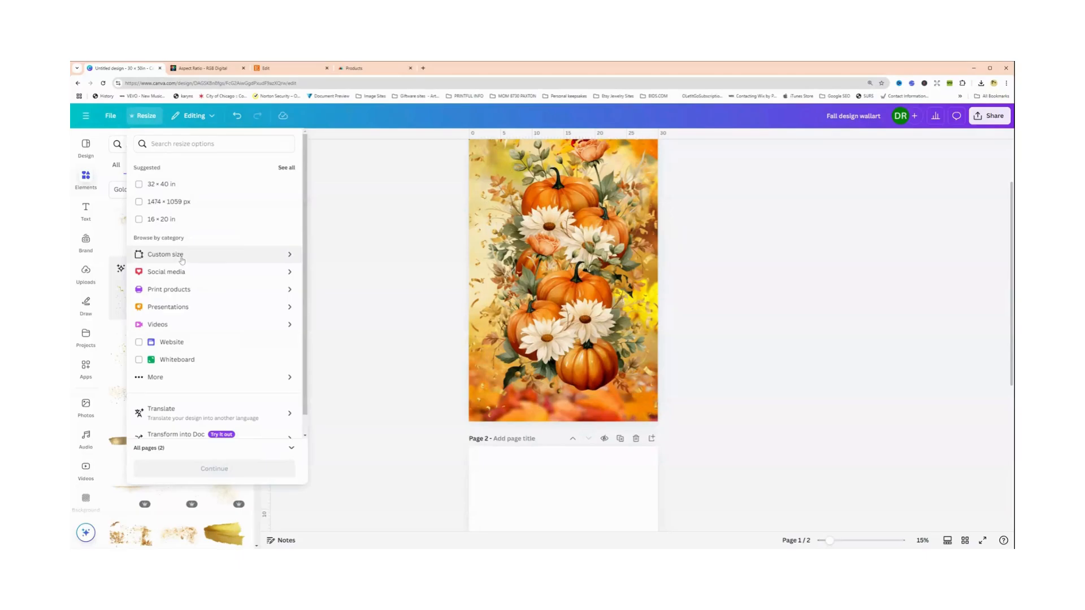
{"action": "left_click", "coordinate": [199, 71]}
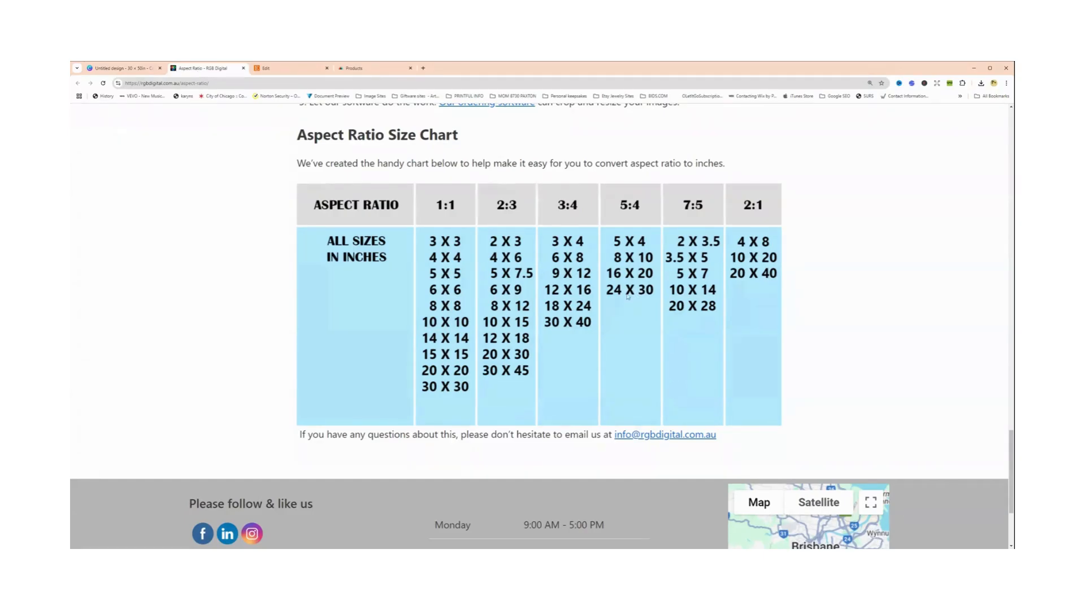
{"action": "left_click", "coordinate": [131, 71]}
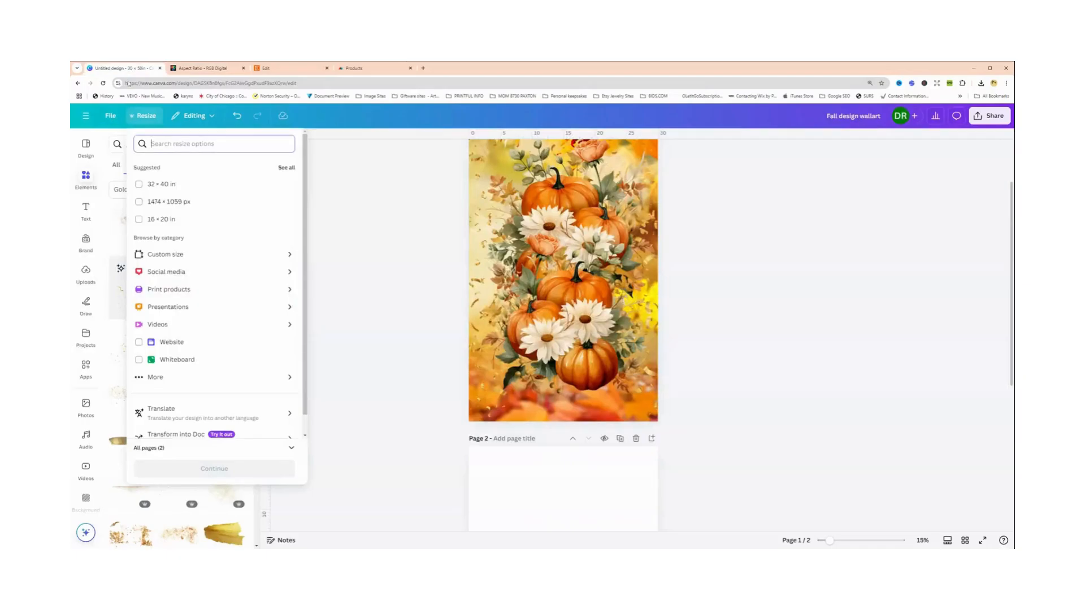
{"action": "left_click", "coordinate": [164, 254]}
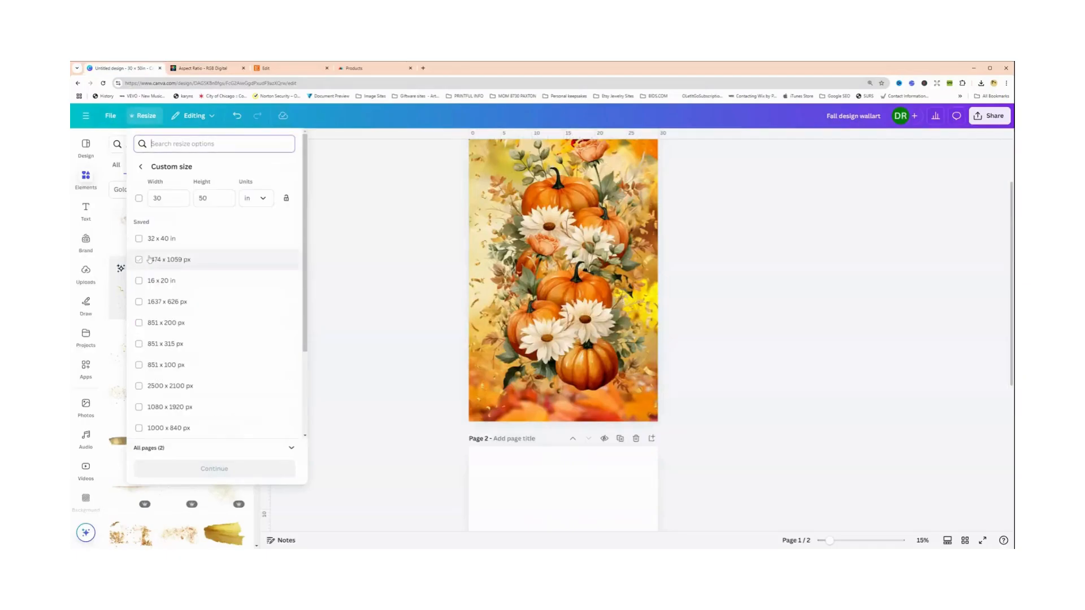
{"action": "left_click", "coordinate": [255, 202]}
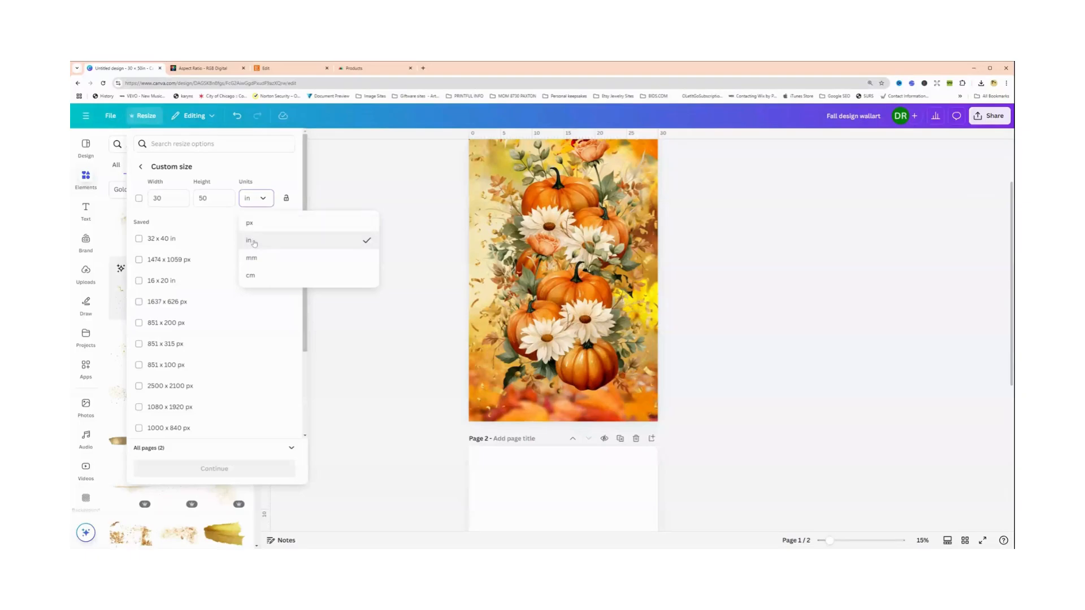
{"action": "left_click", "coordinate": [254, 243]}
{"action": "left_click", "coordinate": [159, 198]}
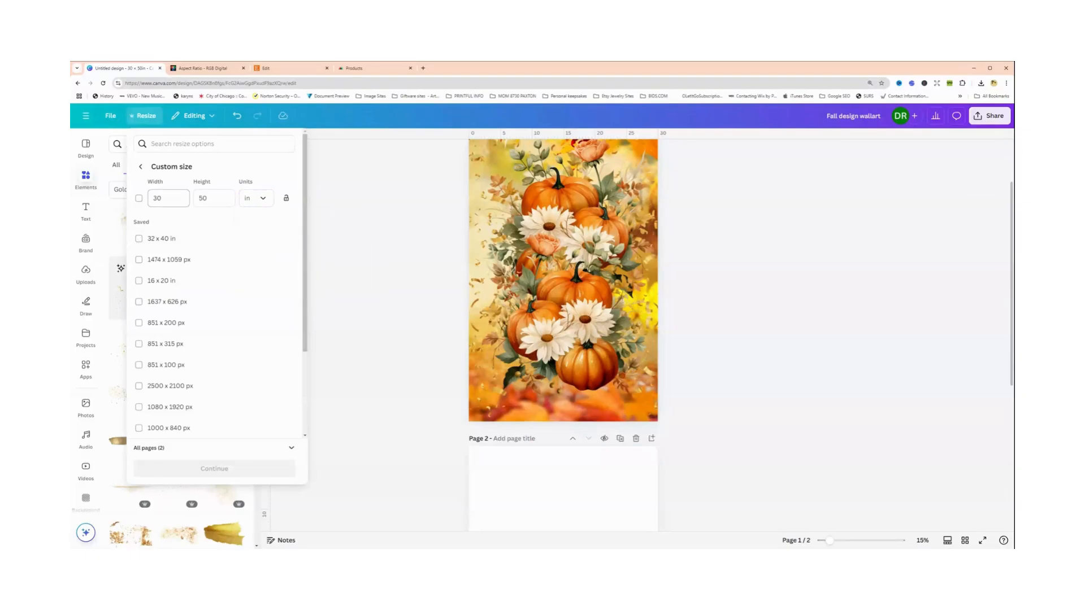
{"action": "type", "text": "24"}
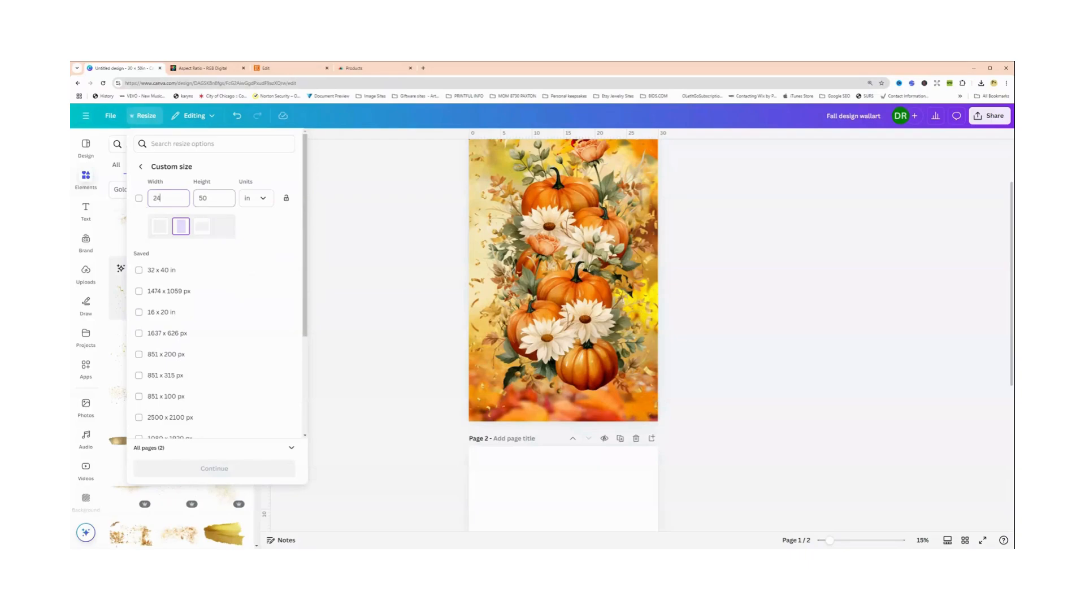
{"action": "left_click", "coordinate": [214, 198]}
{"action": "type", "text": "30"}
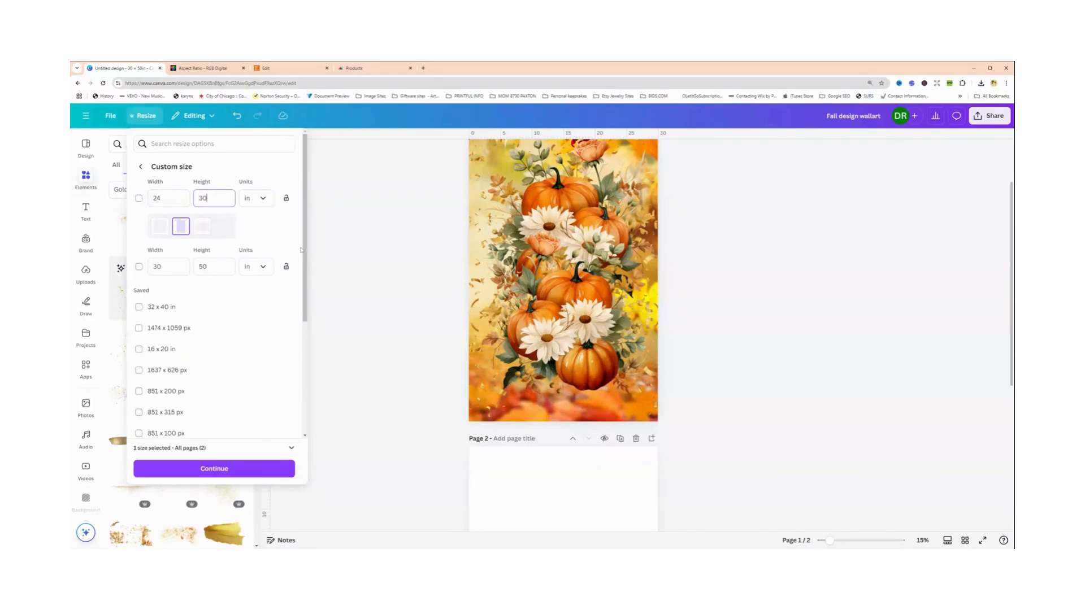
Recheck the aspect ratio size chart, create a copy of the fall design resized to 24 × 30 in, and open the copy
{"action": "left_click", "coordinate": [196, 74]}
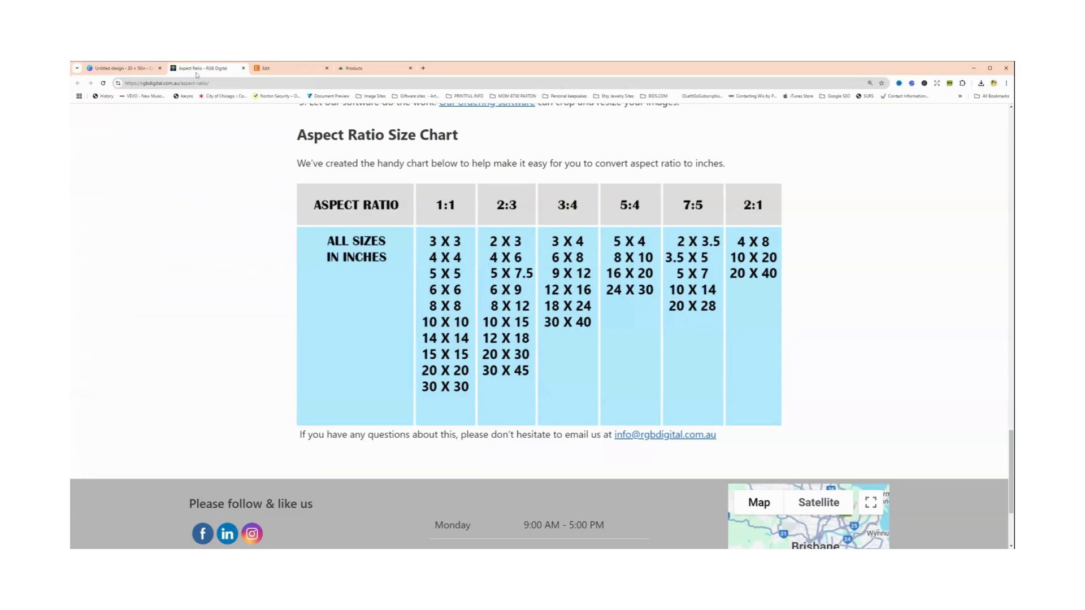
{"action": "left_click", "coordinate": [125, 69]}
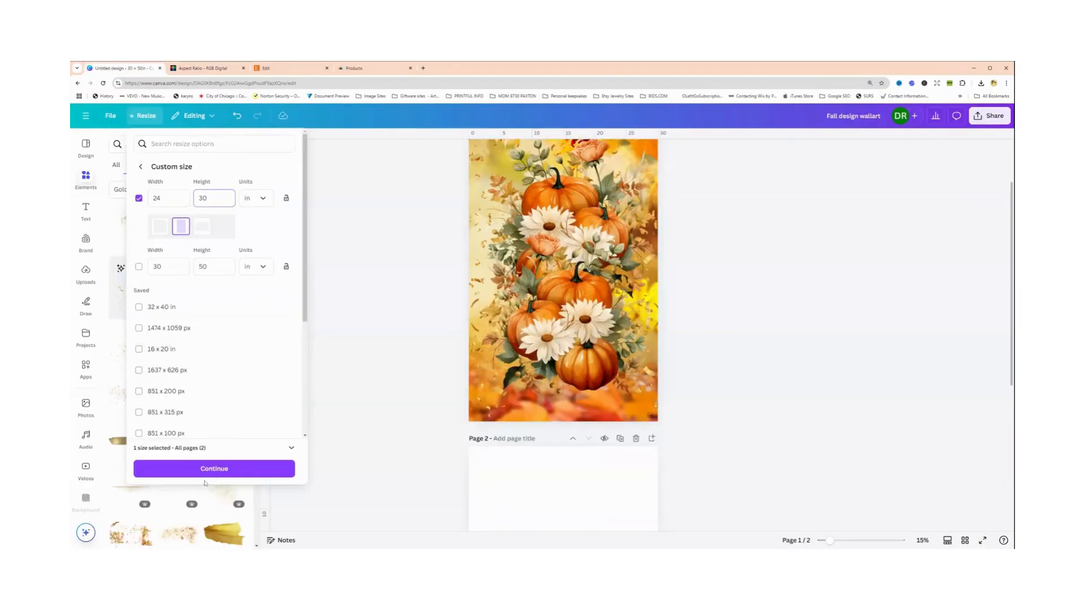
{"action": "left_click", "coordinate": [208, 469]}
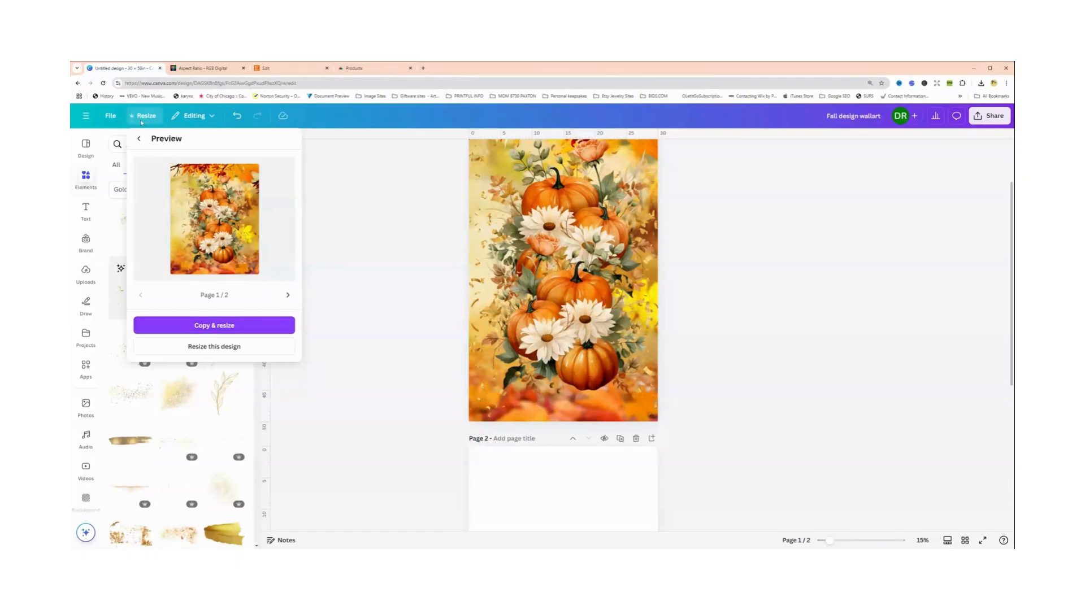
{"action": "left_click", "coordinate": [223, 325]}
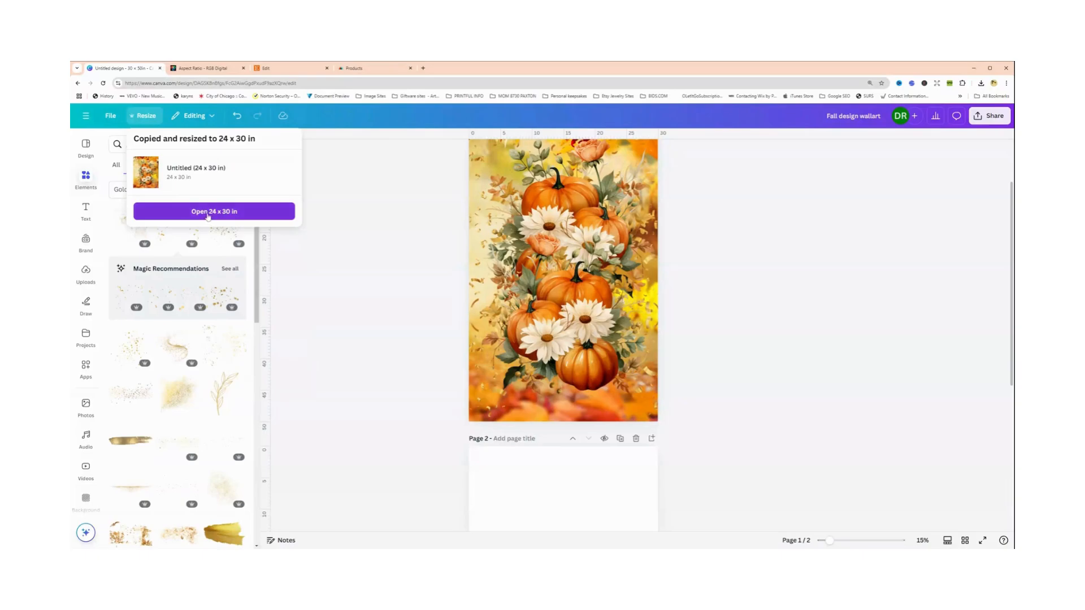
{"action": "left_click", "coordinate": [208, 212]}
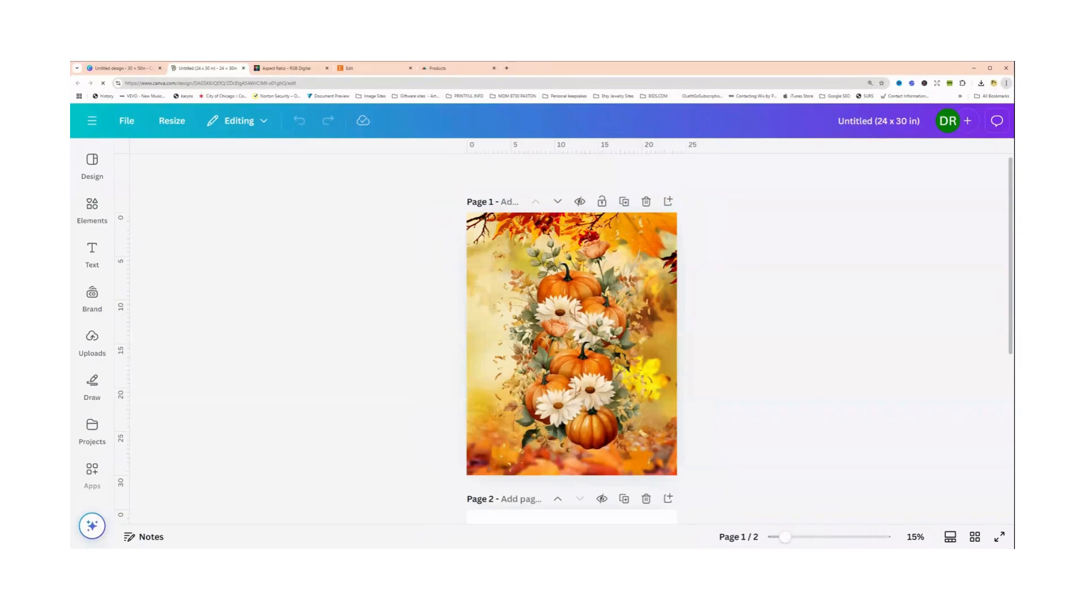
Enlarge the lower pumpkin bouquet on page 1 of the 24 × 30 in copy and reposition it on the page
{"action": "key", "text": "ctrl+plus"}
{"action": "key", "text": "ctrl+plus"}
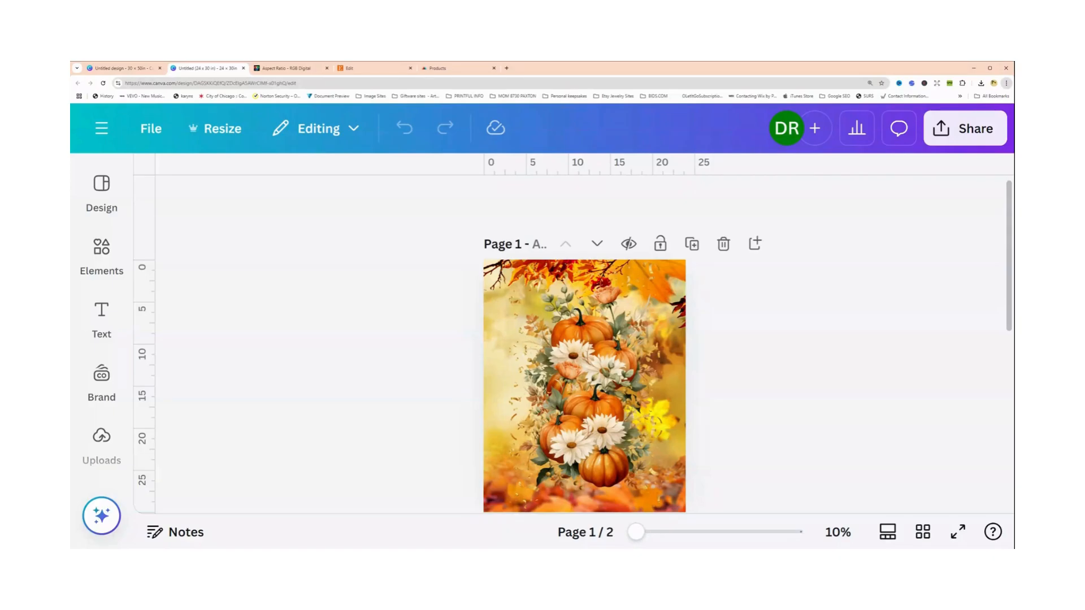
{"action": "key", "text": "ctrl+minus"}
{"action": "key", "text": "ctrl+minus"}
{"action": "key", "text": "ctrl+minus"}
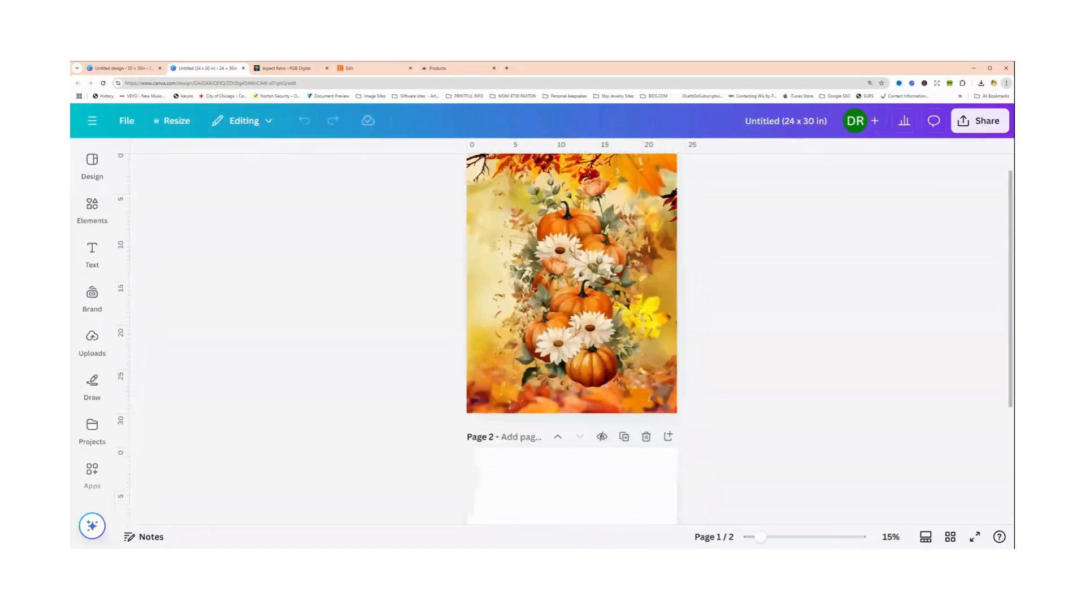
{"action": "key", "text": "ctrl+minus"}
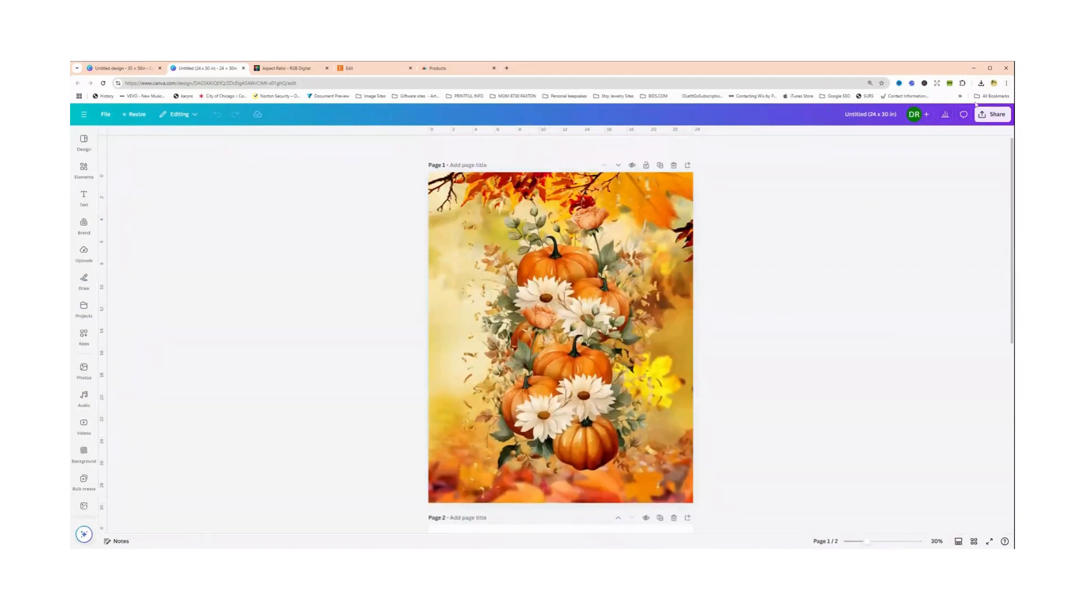
{"action": "left_click", "coordinate": [659, 246]}
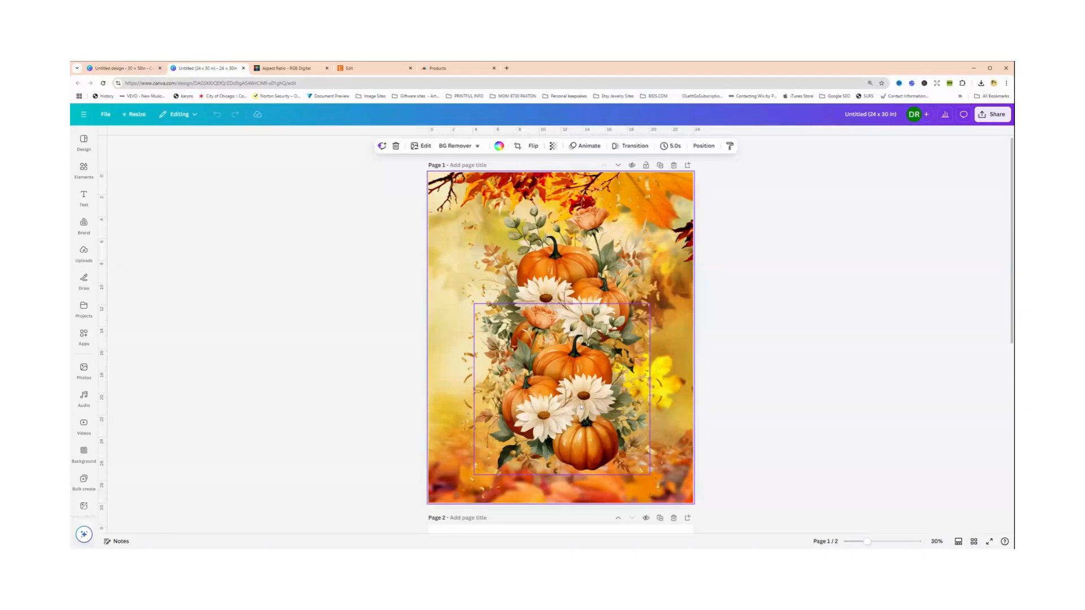
{"action": "left_click", "coordinate": [562, 390]}
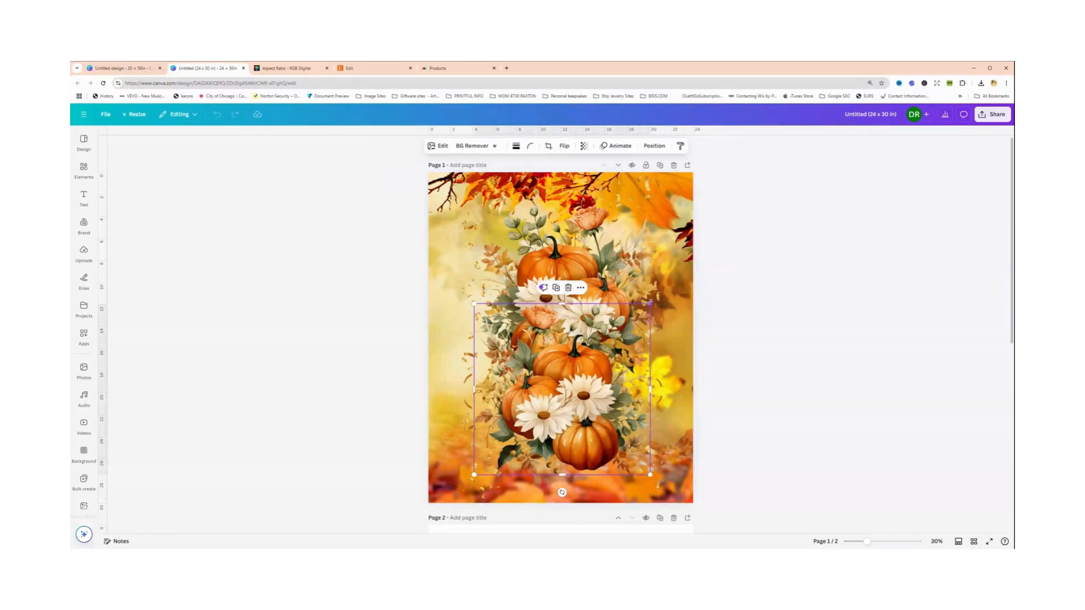
{"action": "left_click_drag", "start_coordinate": [651, 303], "coordinate": [695, 277]}
{"action": "left_click_drag", "start_coordinate": [587, 345], "coordinate": [583, 351]}
Scale the upper gold flakes in both directions so they span the full page width
{"action": "left_click", "coordinate": [537, 253]}
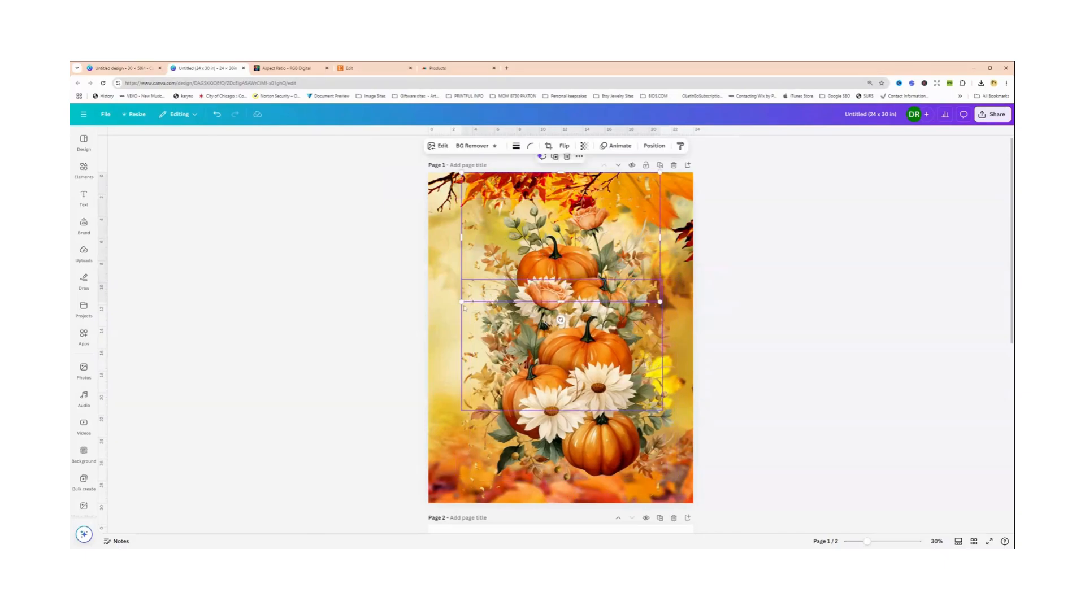
{"action": "left_click_drag", "start_coordinate": [462, 302], "coordinate": [429, 323]}
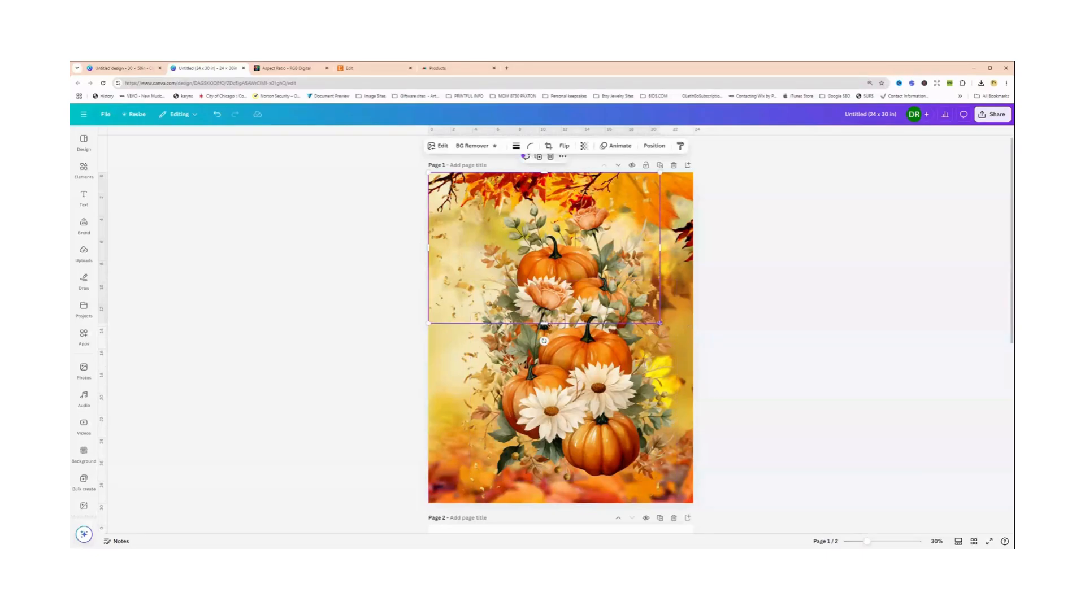
{"action": "left_click_drag", "start_coordinate": [659, 324], "coordinate": [693, 345]}
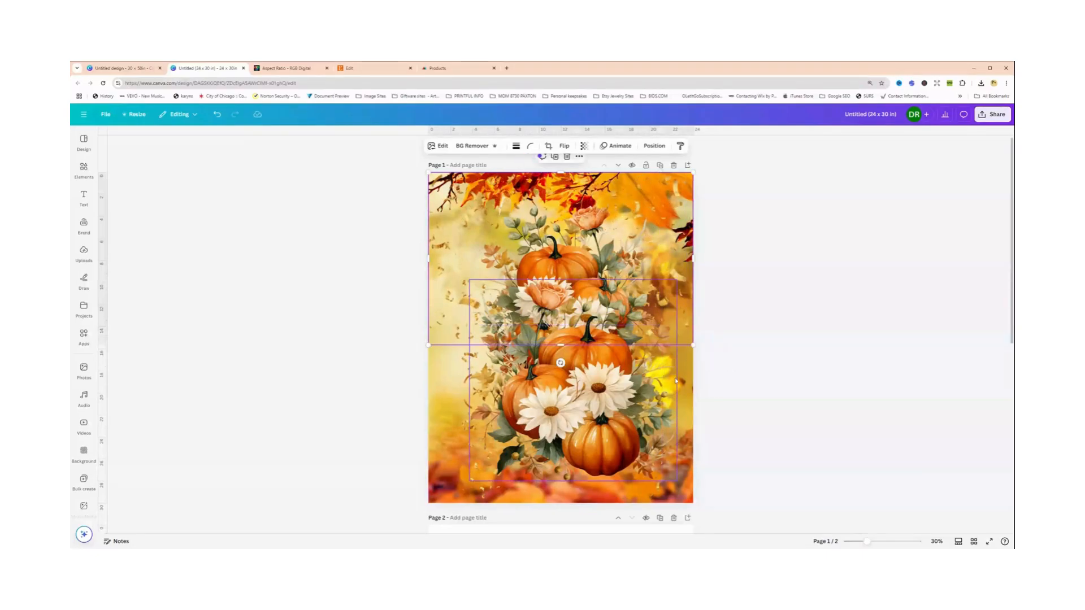
Select the middle gold flakes behind the lower bouquet and enlarge them to about 23.8 in wide
{"action": "left_click", "coordinate": [544, 406]}
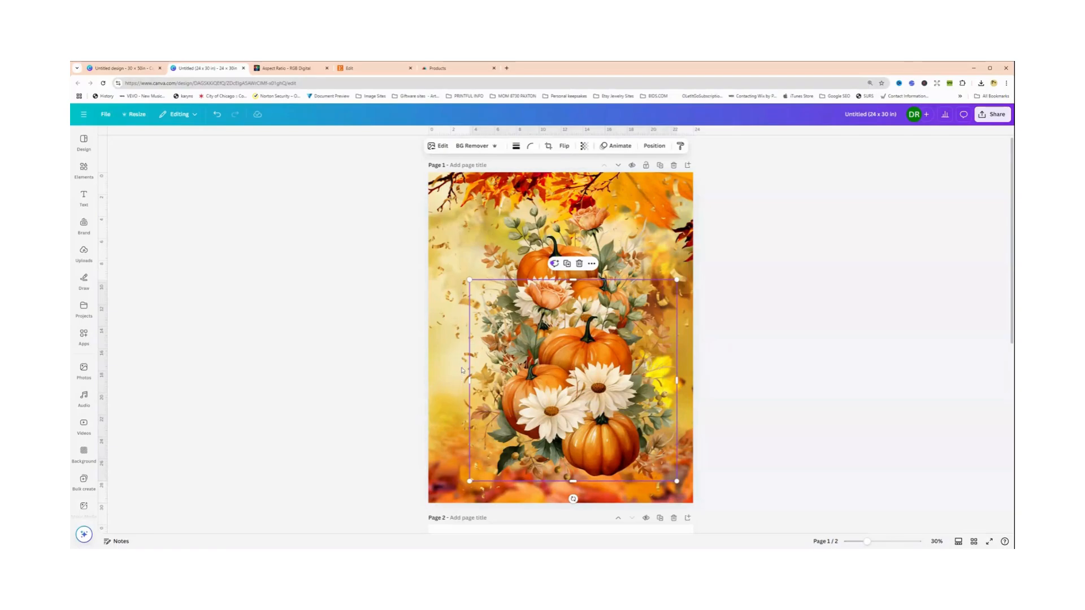
{"action": "left_click", "coordinate": [451, 402]}
{"action": "left_click", "coordinate": [461, 407]}
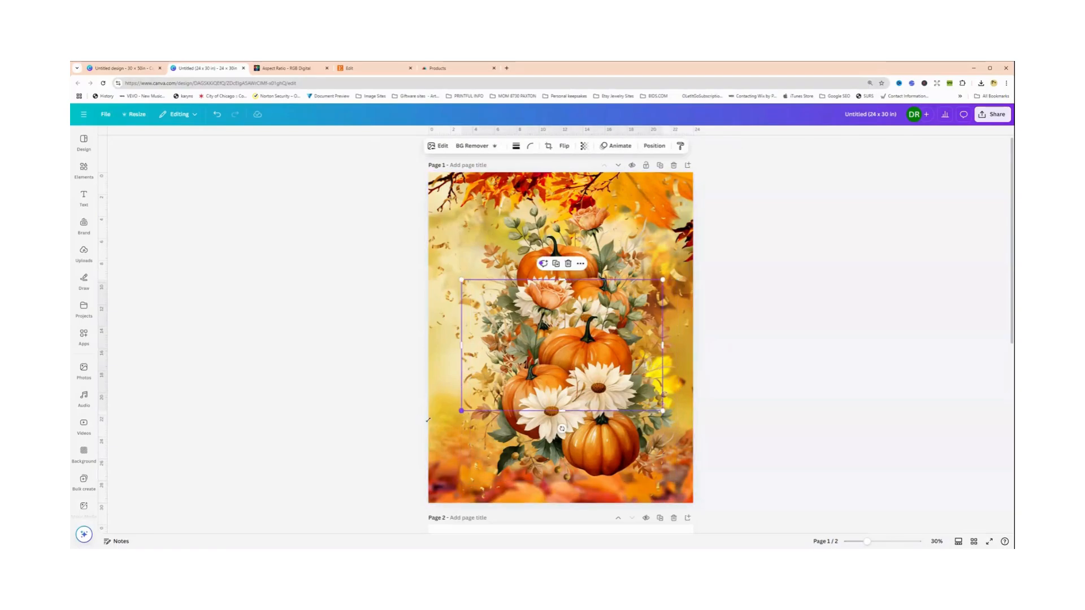
{"action": "left_click_drag", "start_coordinate": [461, 411], "coordinate": [431, 430]}
{"action": "left_click_drag", "start_coordinate": [669, 434], "coordinate": [693, 451]}
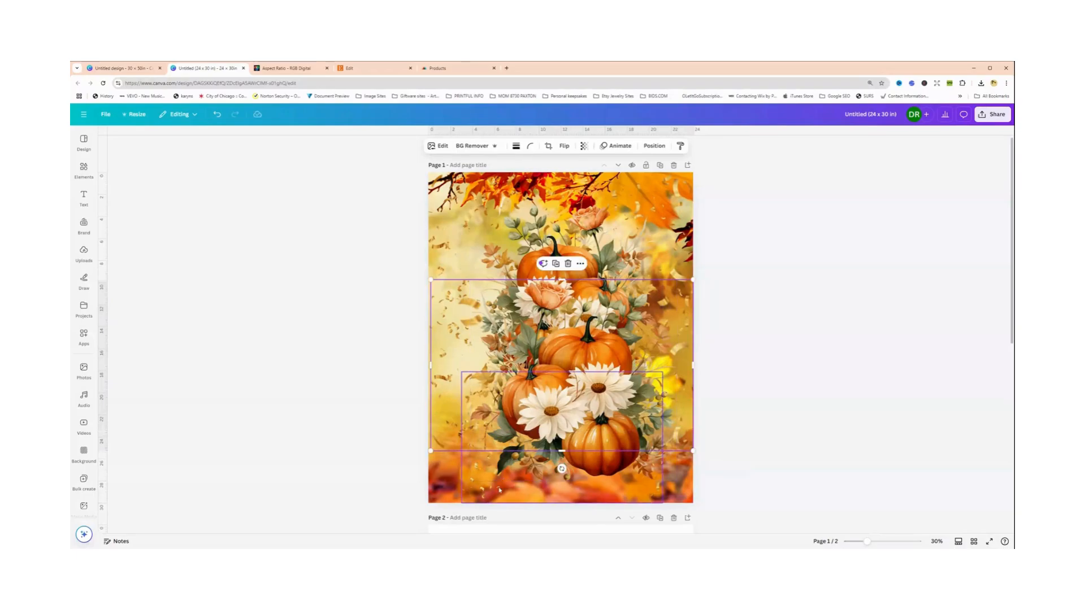
Find the bottom gold flakes among the page's layers and enlarge them to span the full page width
{"action": "left_click", "coordinate": [653, 146]}
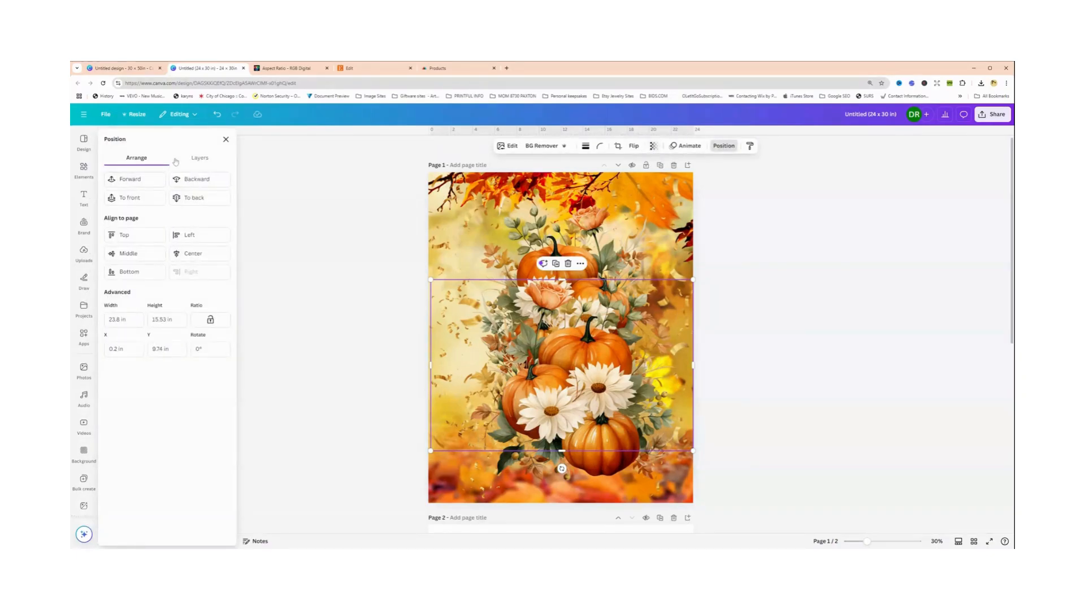
{"action": "left_click", "coordinate": [200, 159]}
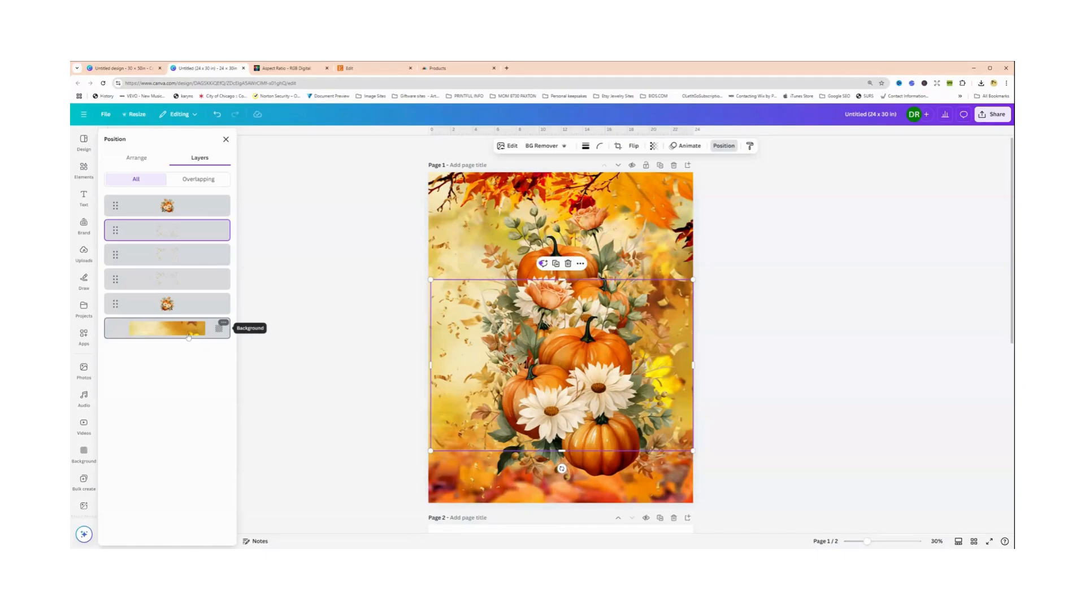
{"action": "left_click", "coordinate": [174, 334]}
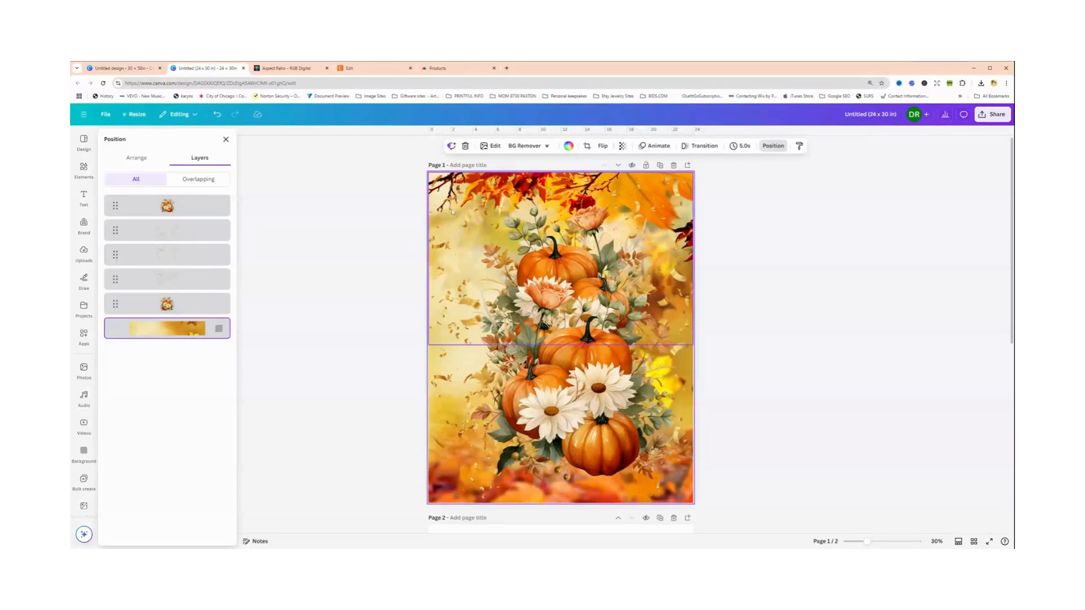
{"action": "left_click", "coordinate": [175, 306]}
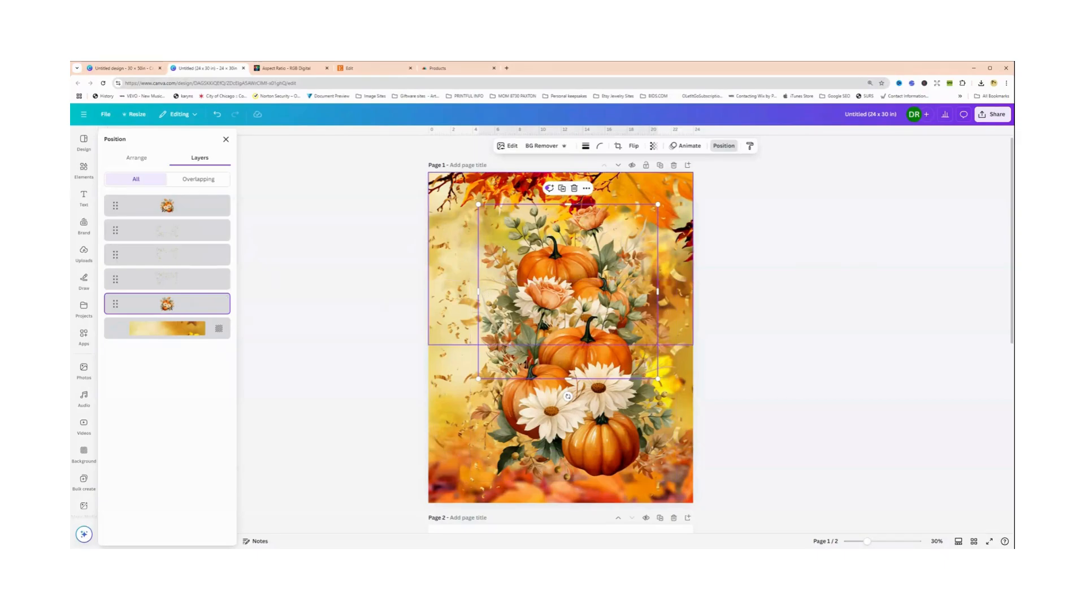
{"action": "left_click", "coordinate": [533, 405]}
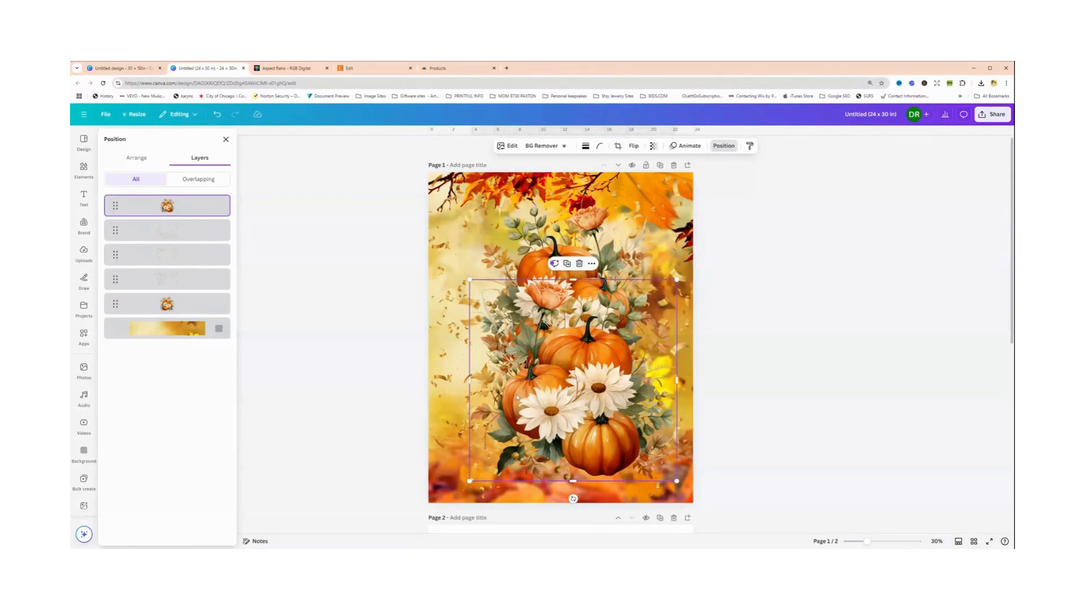
{"action": "left_click", "coordinate": [445, 347]}
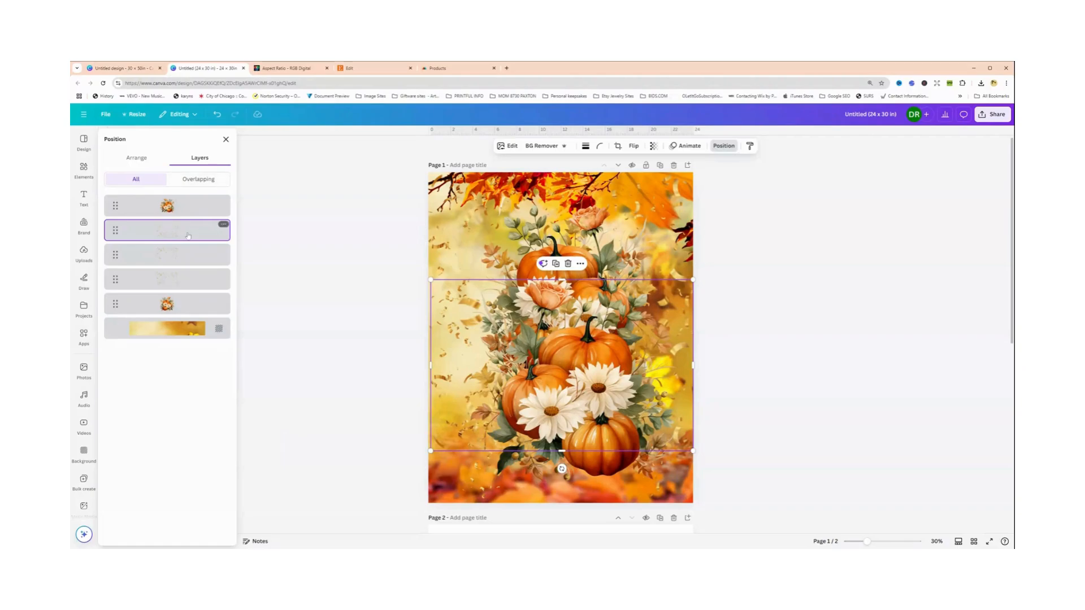
{"action": "left_click", "coordinate": [169, 255]}
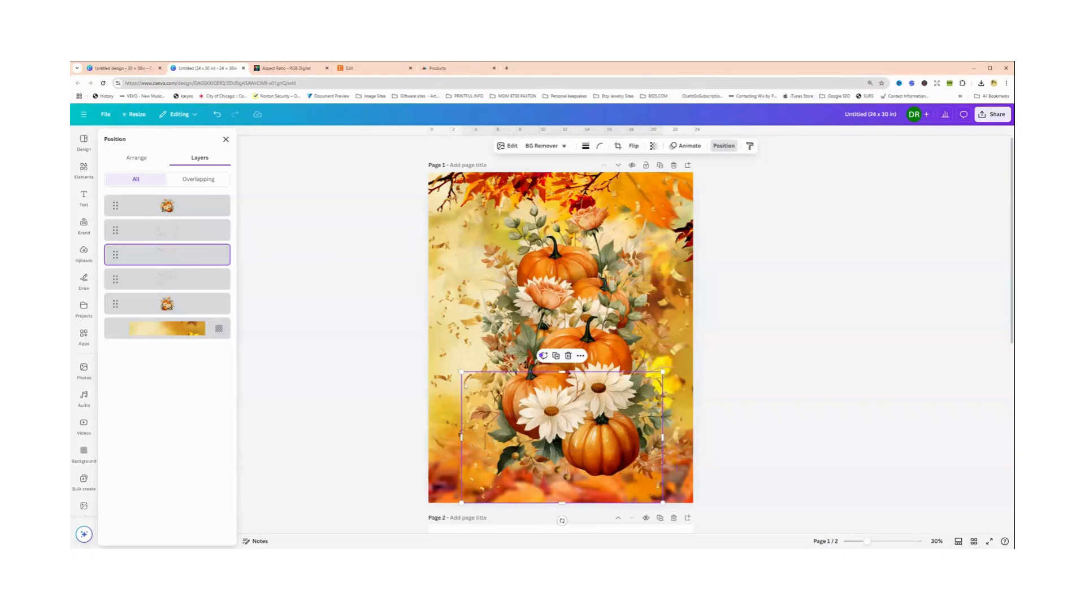
{"action": "left_click_drag", "start_coordinate": [461, 373], "coordinate": [428, 350]}
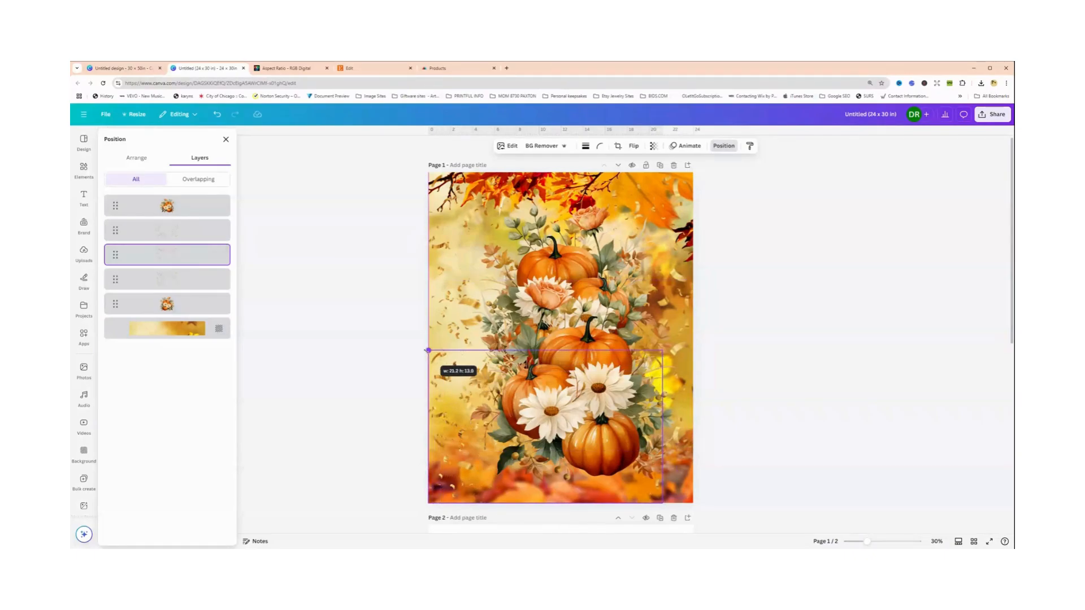
{"action": "left_click_drag", "start_coordinate": [663, 351], "coordinate": [696, 336]}
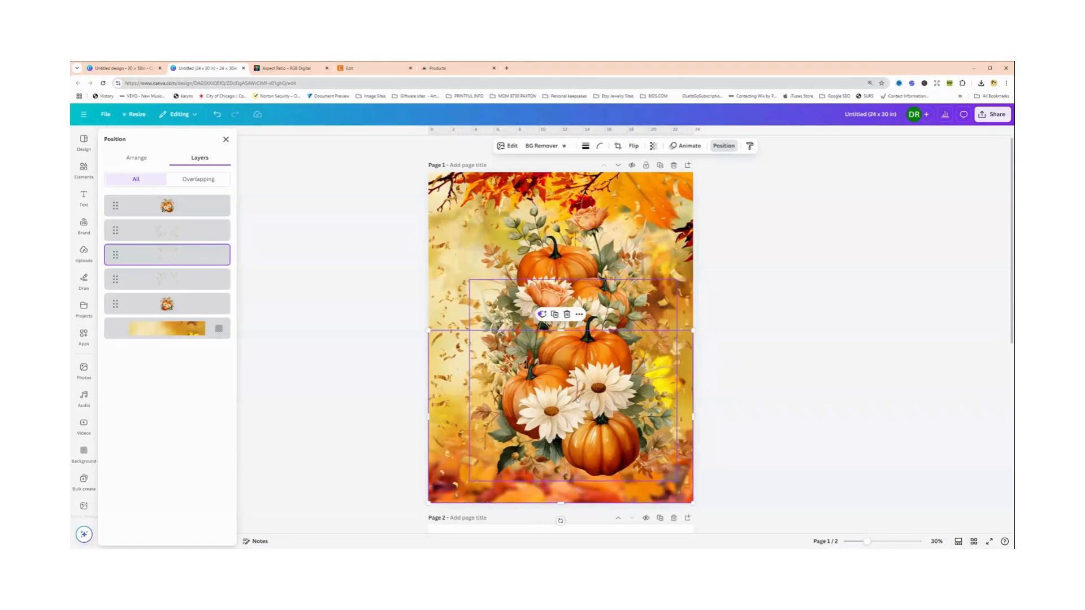
Shift the upper gold flakes off the upper pumpkin bouquet, then reposition and enlarge that bouquet
{"action": "left_click", "coordinate": [547, 291]}
{"action": "left_click", "coordinate": [541, 258]}
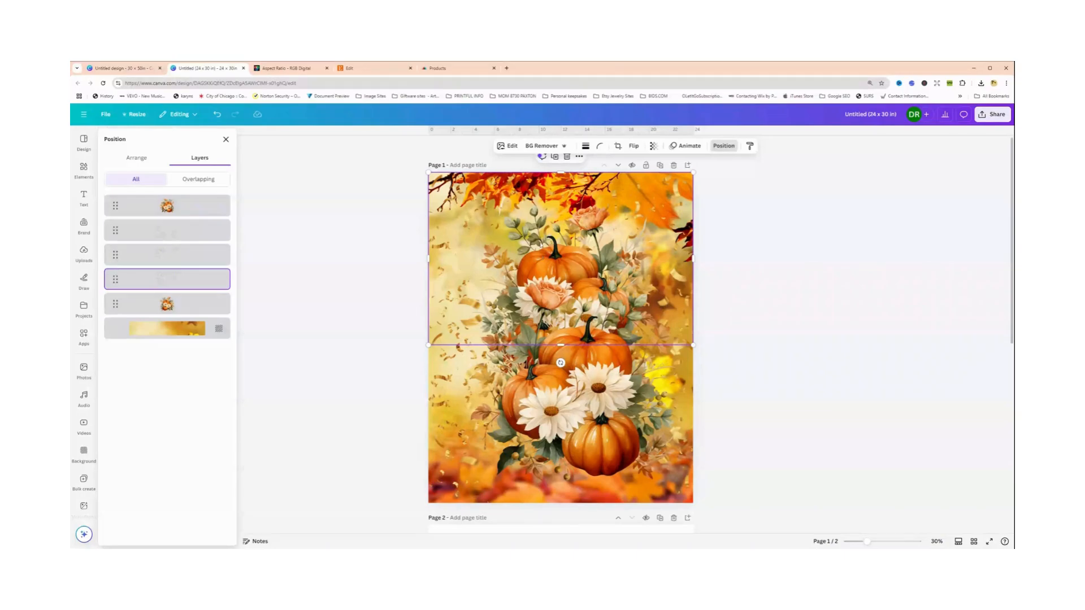
{"action": "left_click_drag", "start_coordinate": [541, 257], "coordinate": [430, 236]}
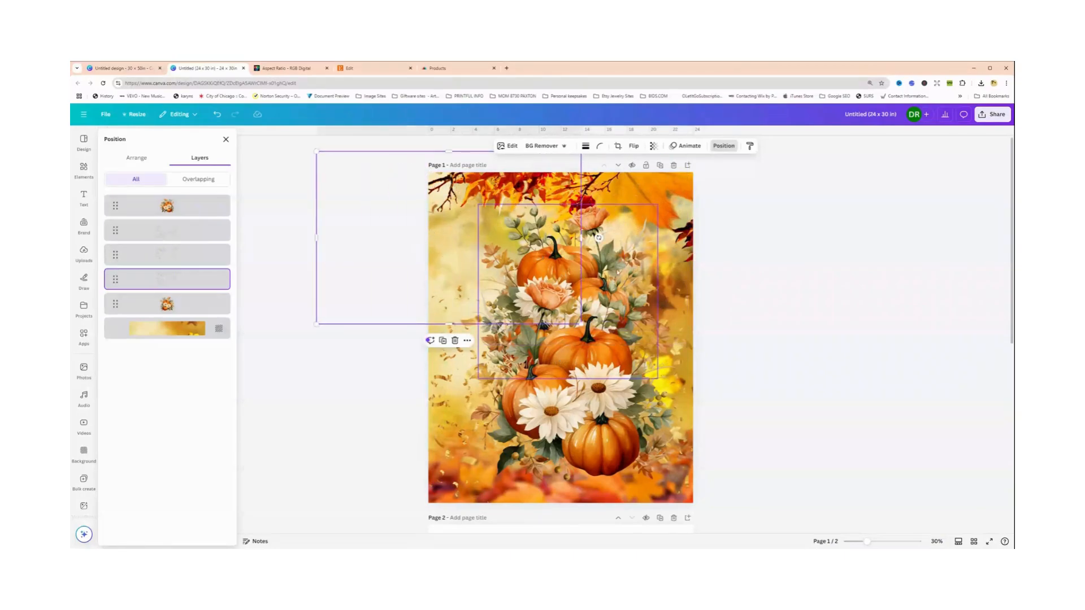
{"action": "left_click_drag", "start_coordinate": [618, 272], "coordinate": [630, 258]}
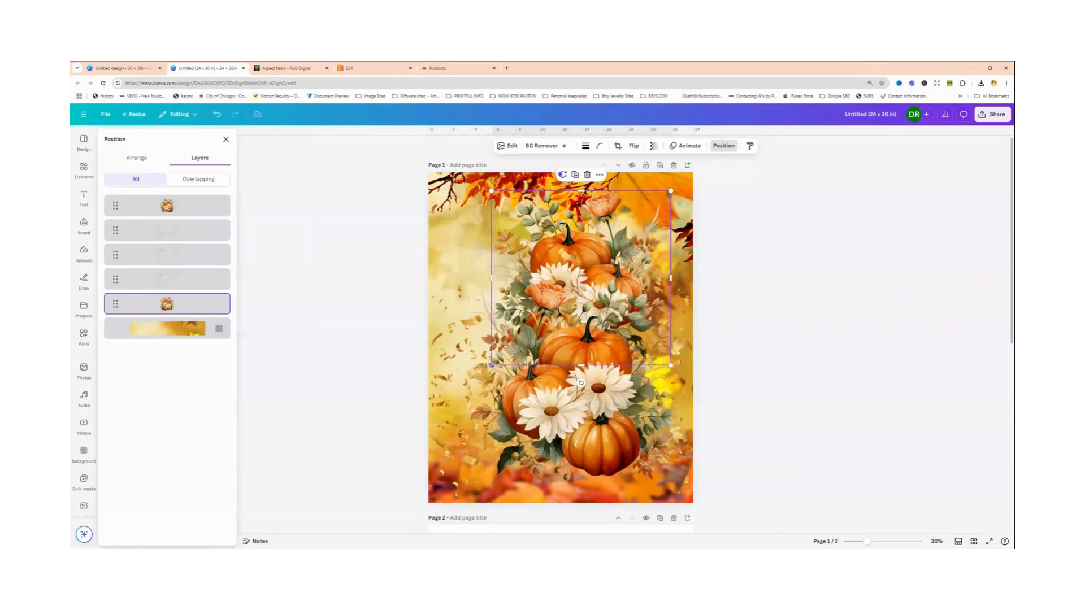
{"action": "left_click_drag", "start_coordinate": [491, 366], "coordinate": [492, 390]}
Move the upper gold flakes back over the top of the page, aligned to its edges, and nudge the lower pumpkin bouquet
{"action": "left_click", "coordinate": [440, 193]}
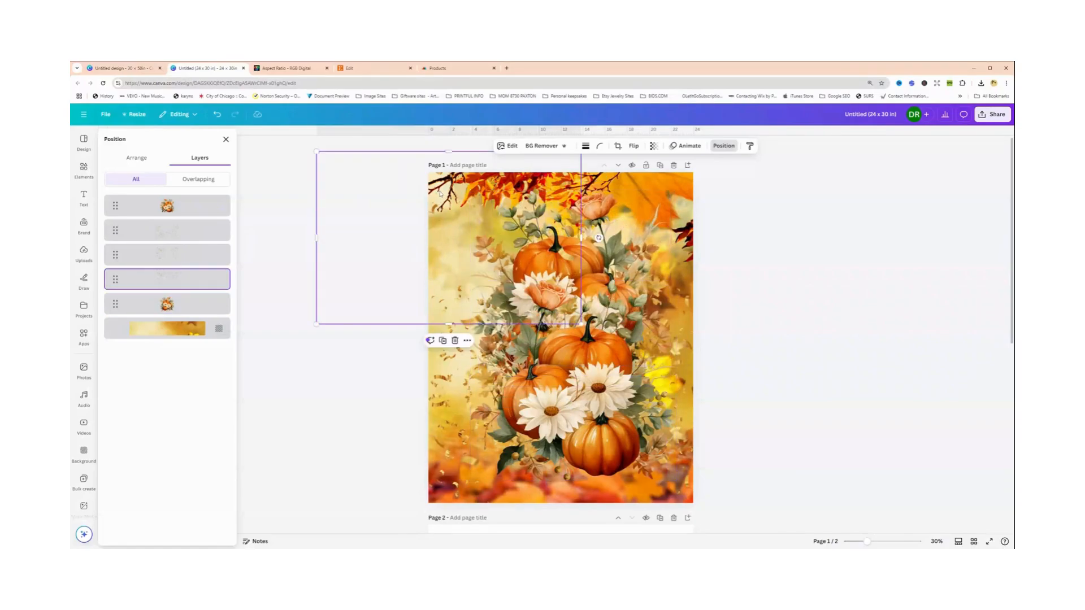
{"action": "left_click_drag", "start_coordinate": [440, 193], "coordinate": [549, 212]}
{"action": "left_click_drag", "start_coordinate": [598, 415], "coordinate": [593, 419]}
{"action": "left_click", "coordinate": [565, 263]}
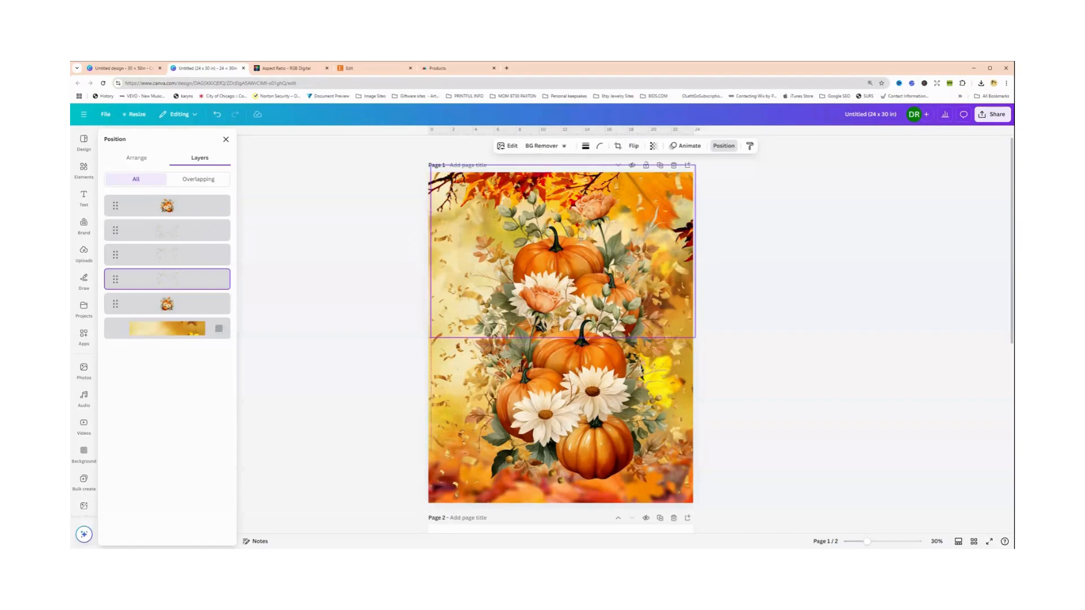
{"action": "left_click_drag", "start_coordinate": [581, 239], "coordinate": [577, 248]}
{"action": "left_click_drag", "start_coordinate": [678, 248], "coordinate": [653, 251]}
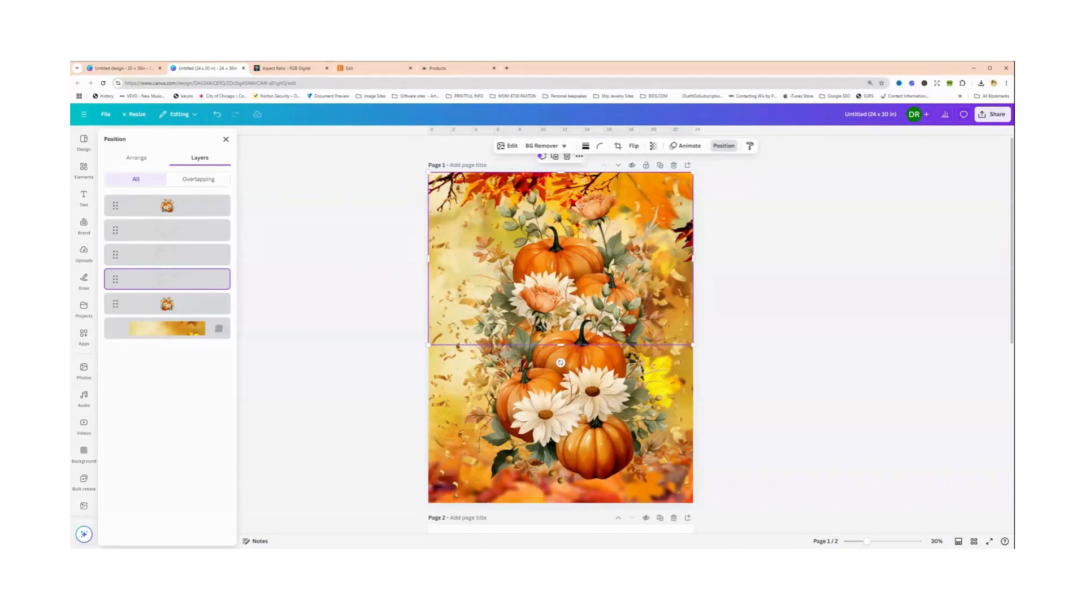
Nudge the bottom gold flakes slightly and close the layer list
{"action": "left_click", "coordinate": [493, 439]}
{"action": "left_click_drag", "start_coordinate": [444, 475], "coordinate": [446, 473]}
{"action": "key", "text": "Escape"}
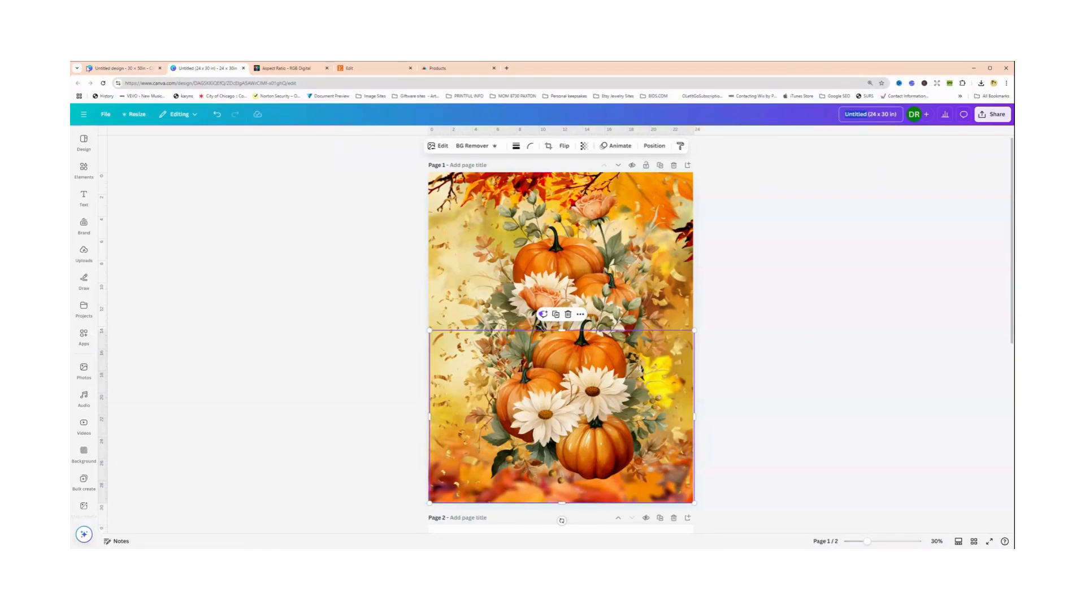
Rename the 24 × 30 in copy "Fall design wallart (24 x 30 in)", matching the original design's name
{"action": "left_click", "coordinate": [112, 68]}
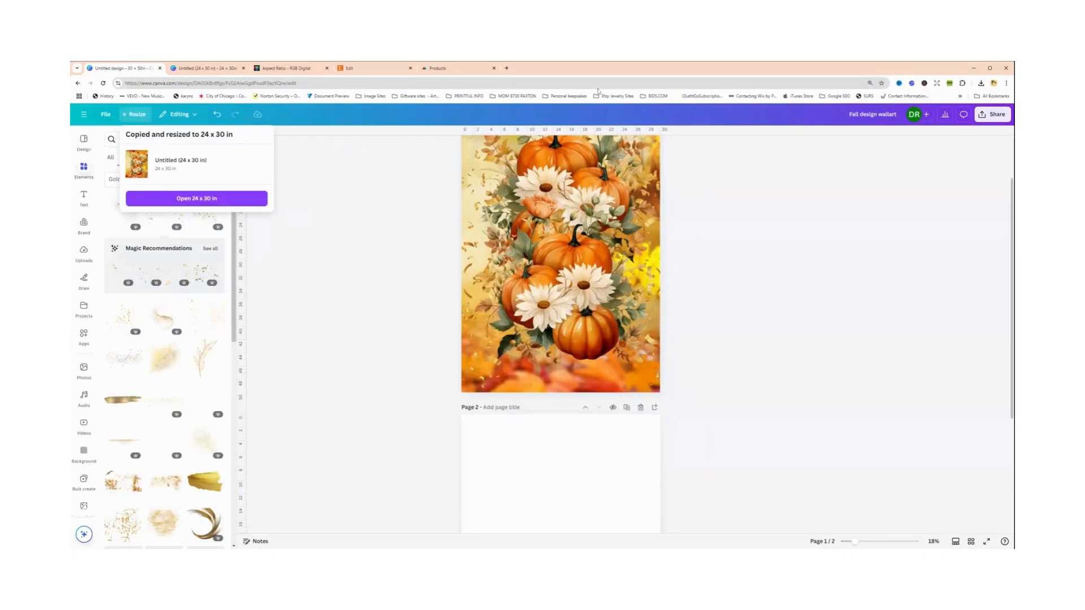
{"action": "left_click", "coordinate": [204, 69]}
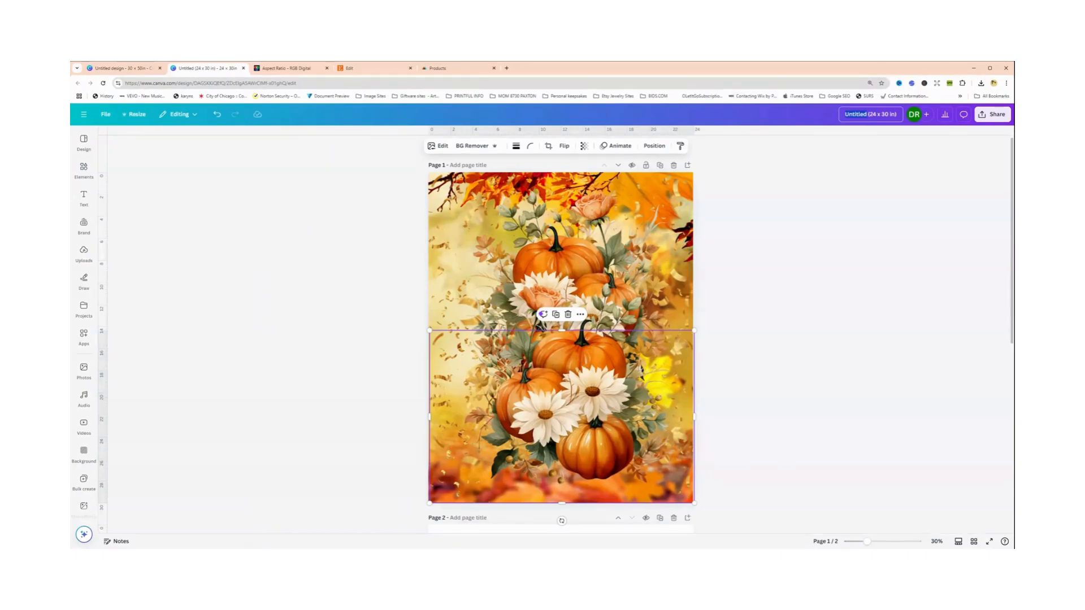
{"action": "type", "text": "Fall"}
{"action": "left_click", "coordinate": [123, 69]}
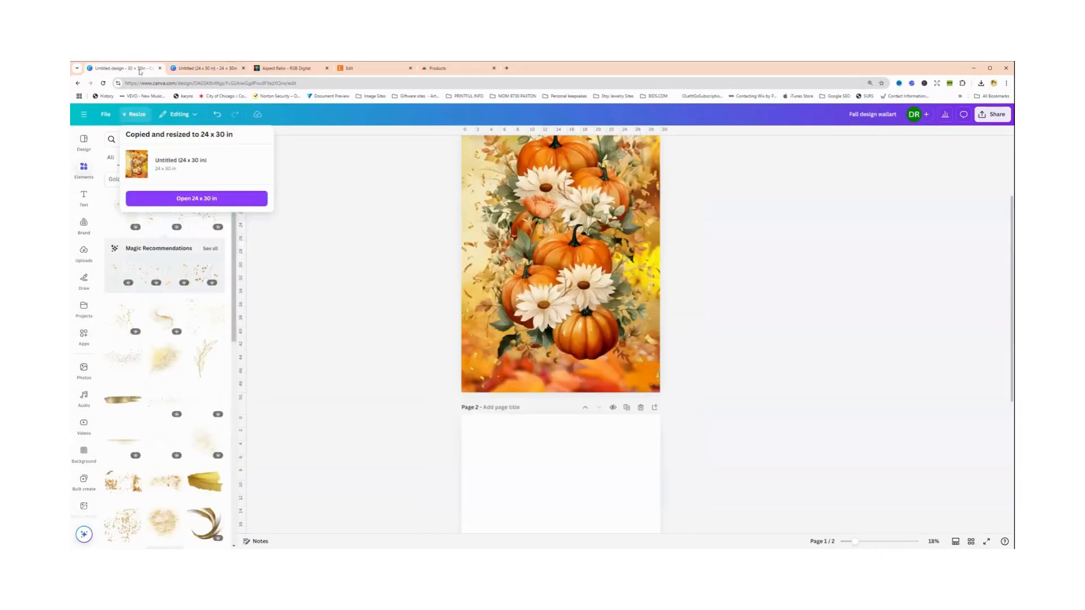
{"action": "left_click", "coordinate": [206, 68]}
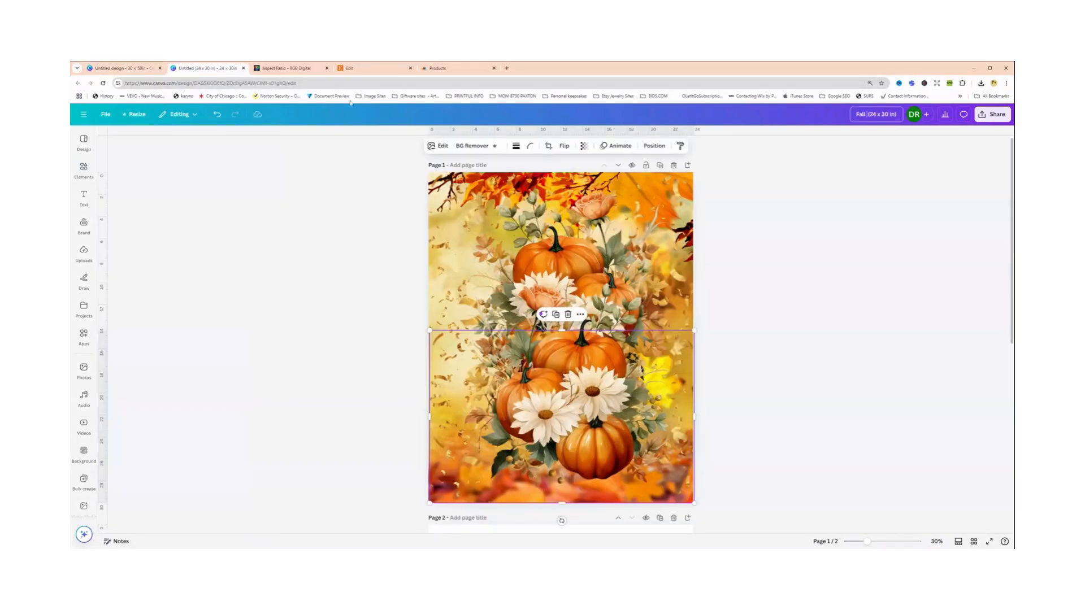
{"action": "left_click", "coordinate": [863, 115]}
{"action": "type", "text": "design wallart"}
{"action": "left_click", "coordinate": [819, 263]}
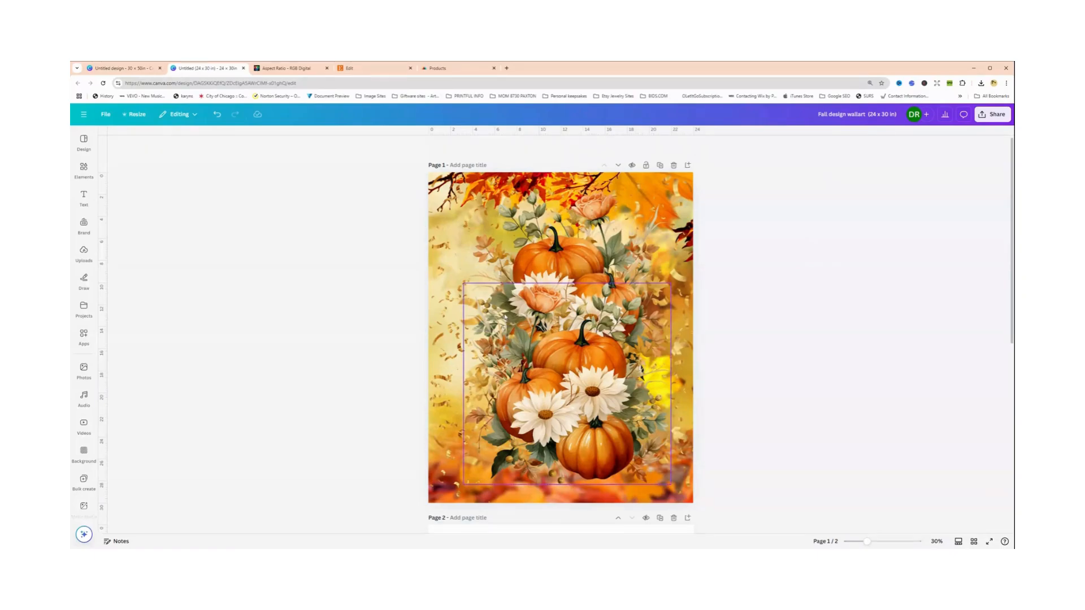
Consult the aspect ratio size chart, then move the lower pumpkin bouquet in the 24 × 30 in copy slightly downward
{"action": "left_click", "coordinate": [289, 69]}
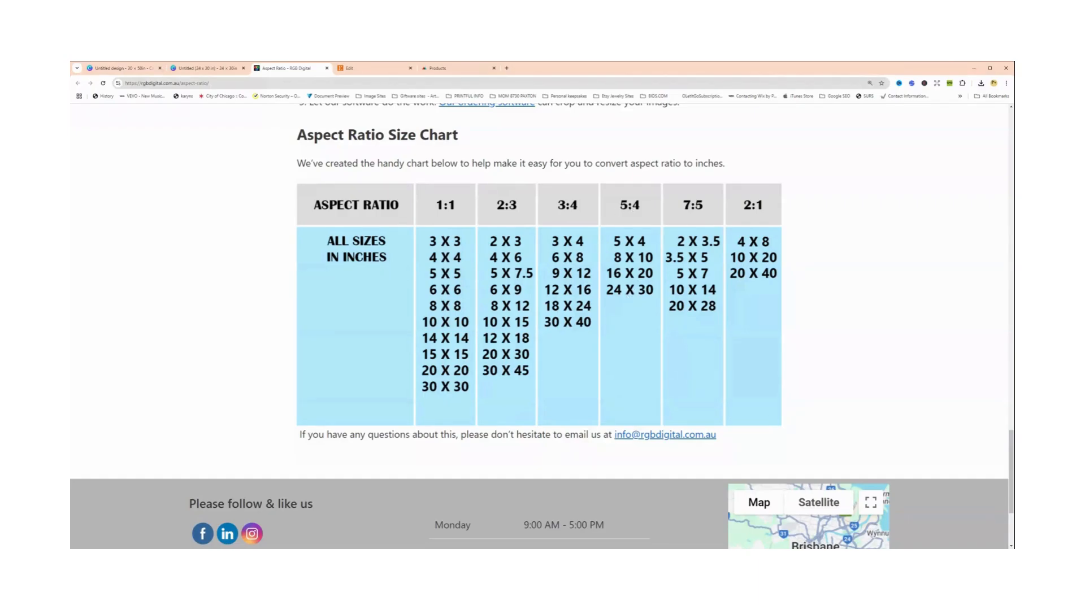
{"action": "left_click", "coordinate": [208, 67]}
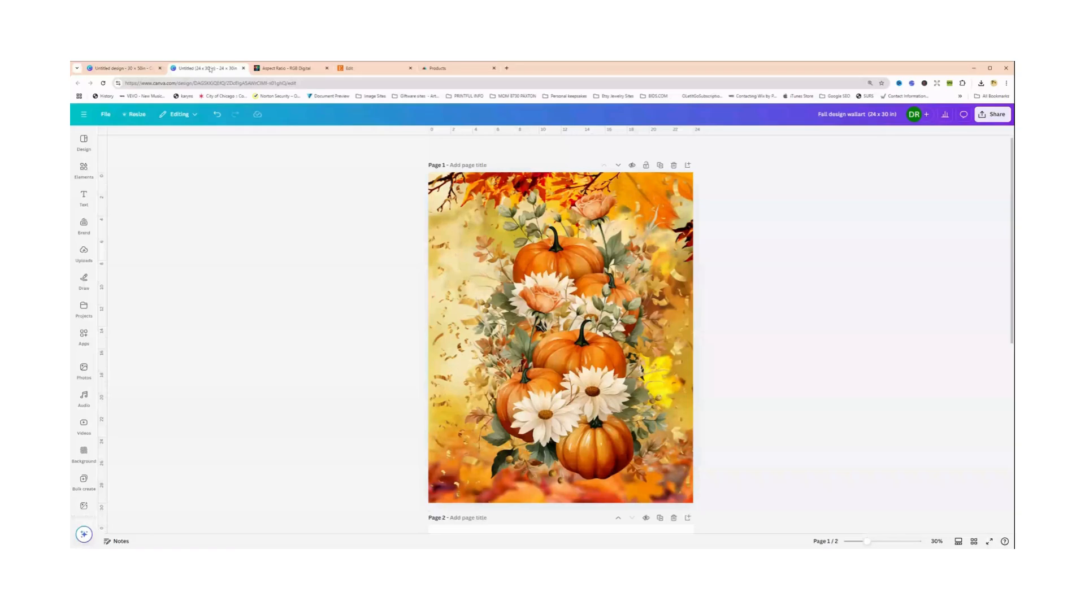
{"action": "left_click", "coordinate": [591, 329]}
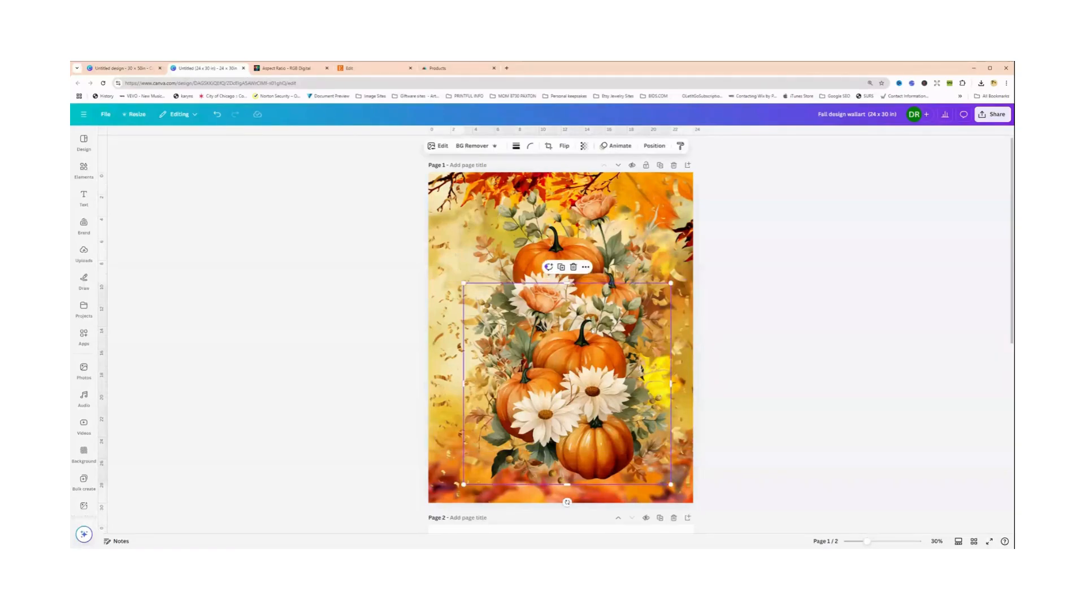
{"action": "left_click_drag", "start_coordinate": [590, 328], "coordinate": [590, 338]}
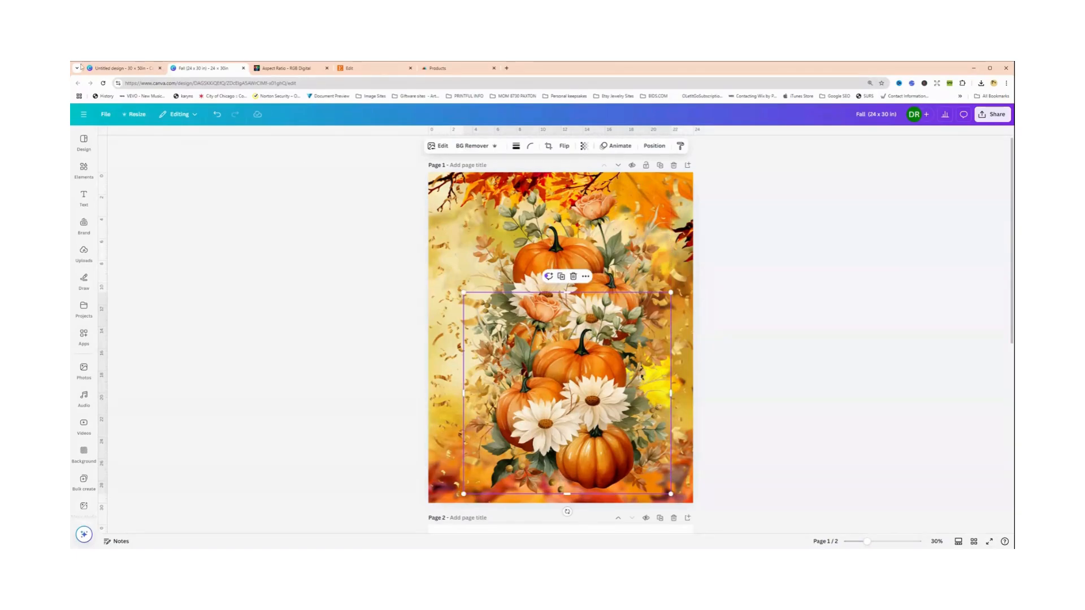
Review the original design and the size chart, then nudge the 24 × 30 in copy's lower bouquet slightly to the left and deselect it
{"action": "left_click", "coordinate": [110, 69]}
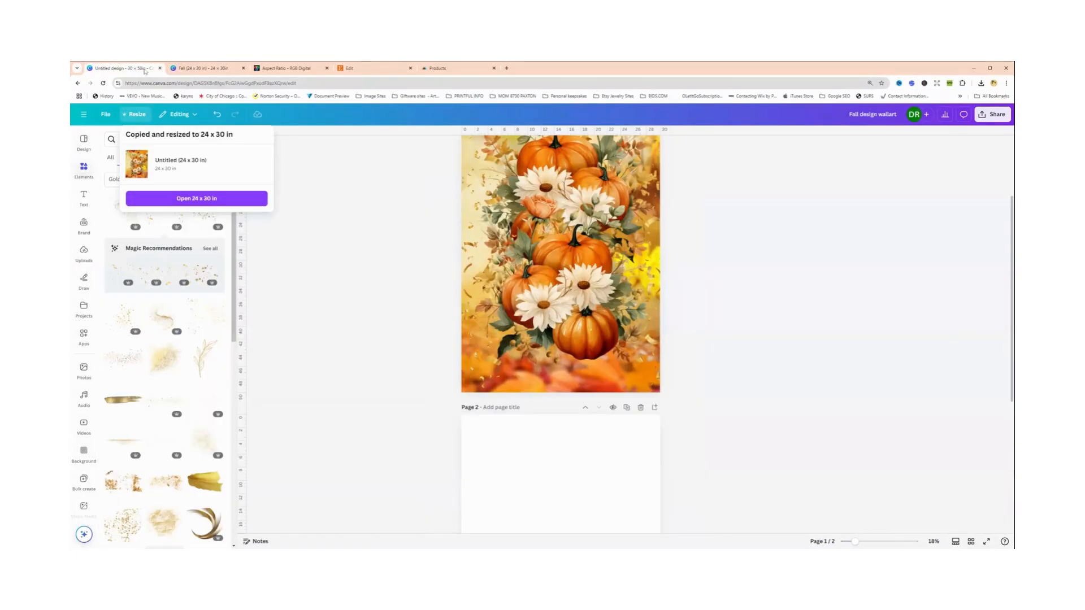
{"action": "left_click", "coordinate": [214, 68]}
{"action": "left_click", "coordinate": [283, 68]}
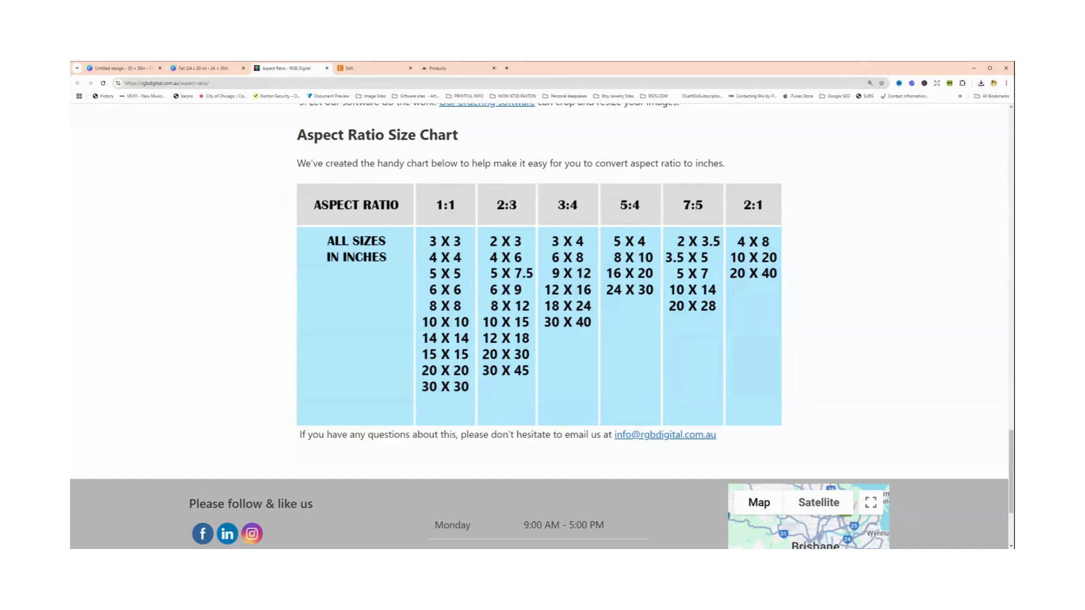
{"action": "left_click", "coordinate": [212, 71]}
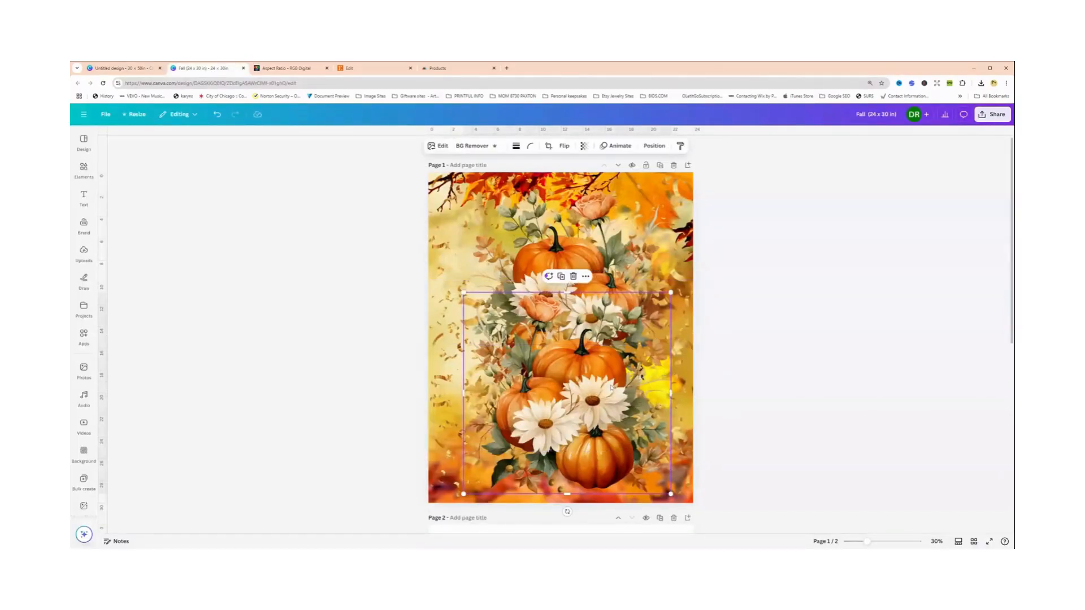
{"action": "left_click_drag", "start_coordinate": [609, 386], "coordinate": [605, 385]}
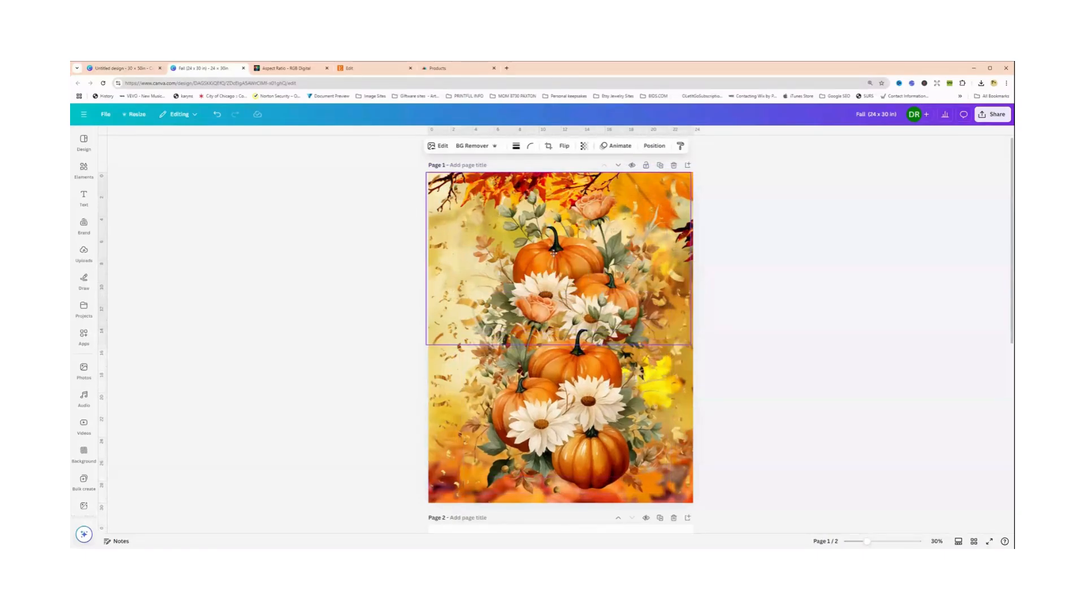
{"action": "left_click", "coordinate": [757, 325]}
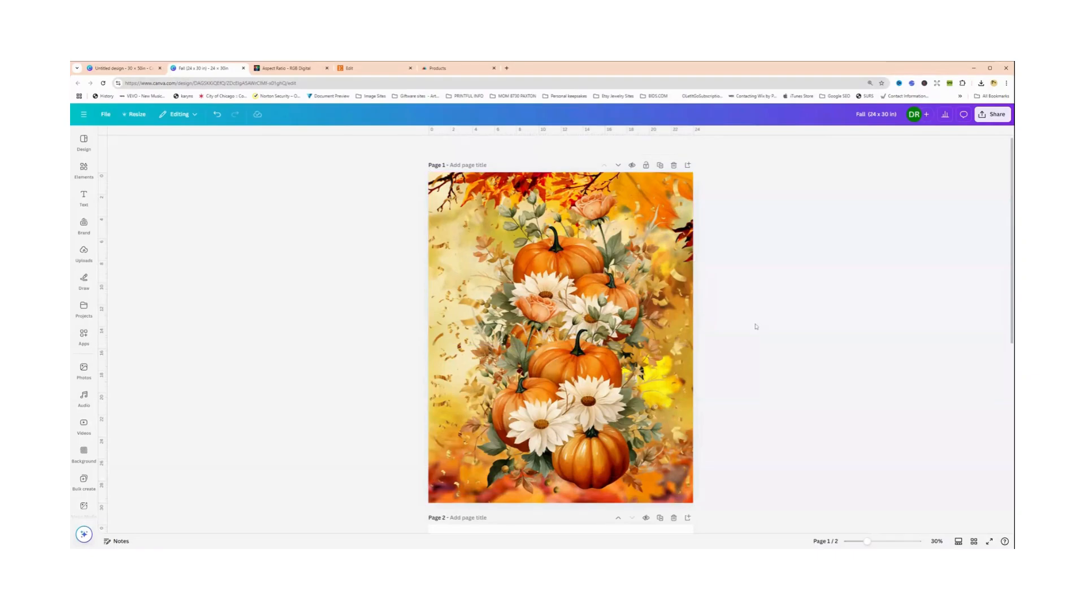
Download all pages of the 24 × 30 in design as PNG at size 1
{"action": "left_click", "coordinate": [993, 116]}
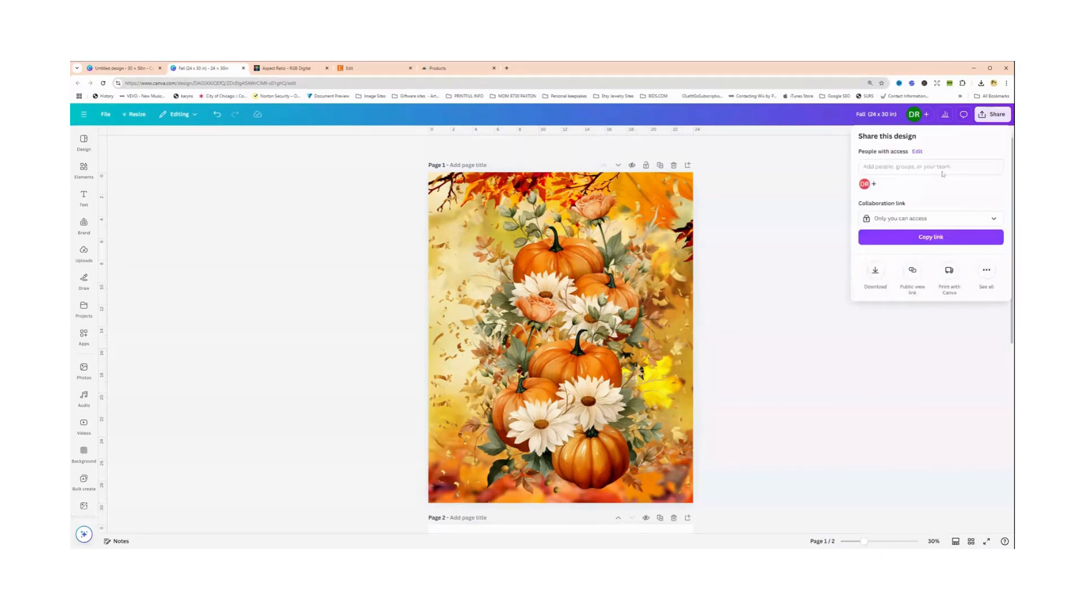
{"action": "left_click", "coordinate": [875, 271]}
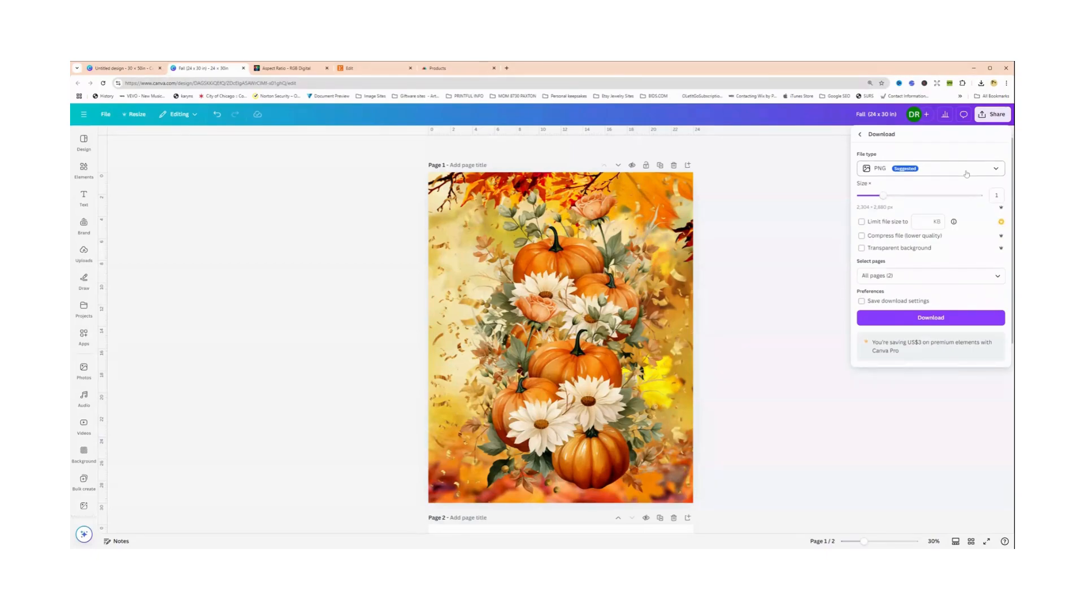
{"action": "left_click", "coordinate": [933, 319]}
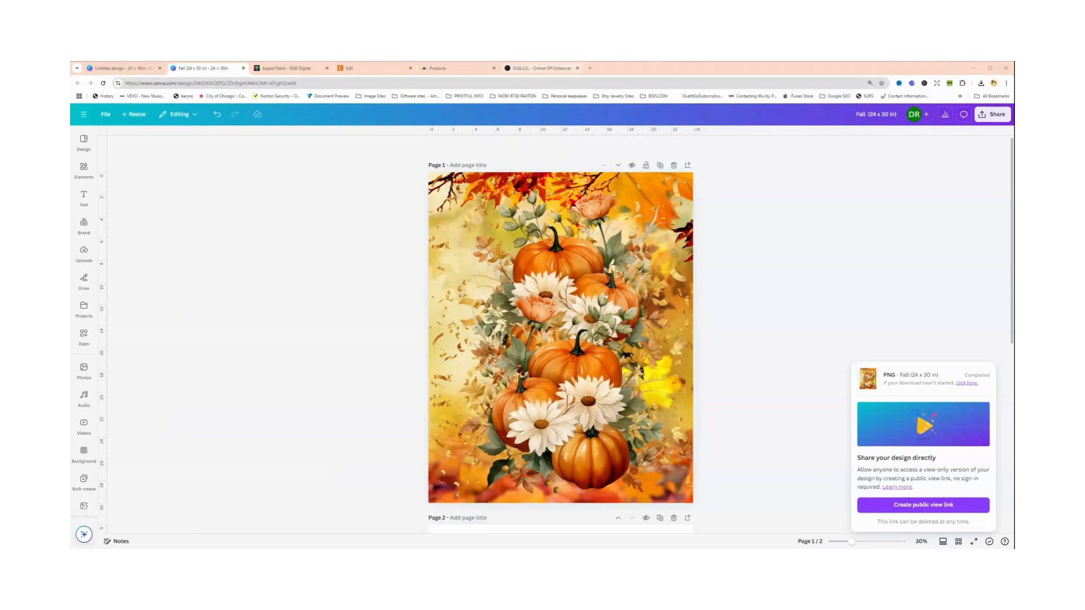
Switch to the DGB.LOL site and find and open the DPI Enhancer among its tools
{"action": "left_click", "coordinate": [521, 71]}
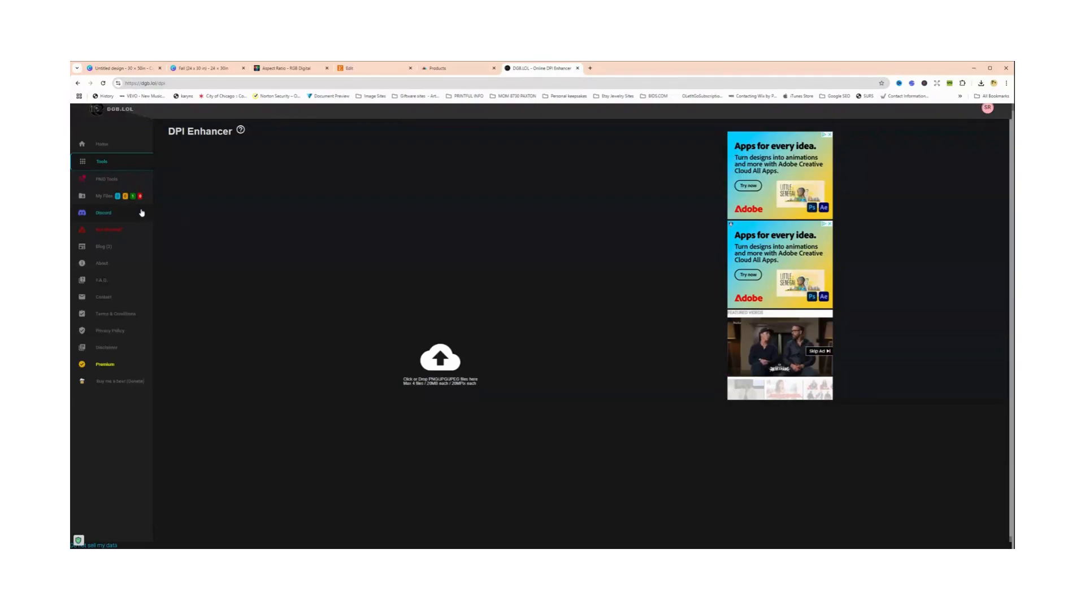
{"action": "left_click", "coordinate": [97, 161]}
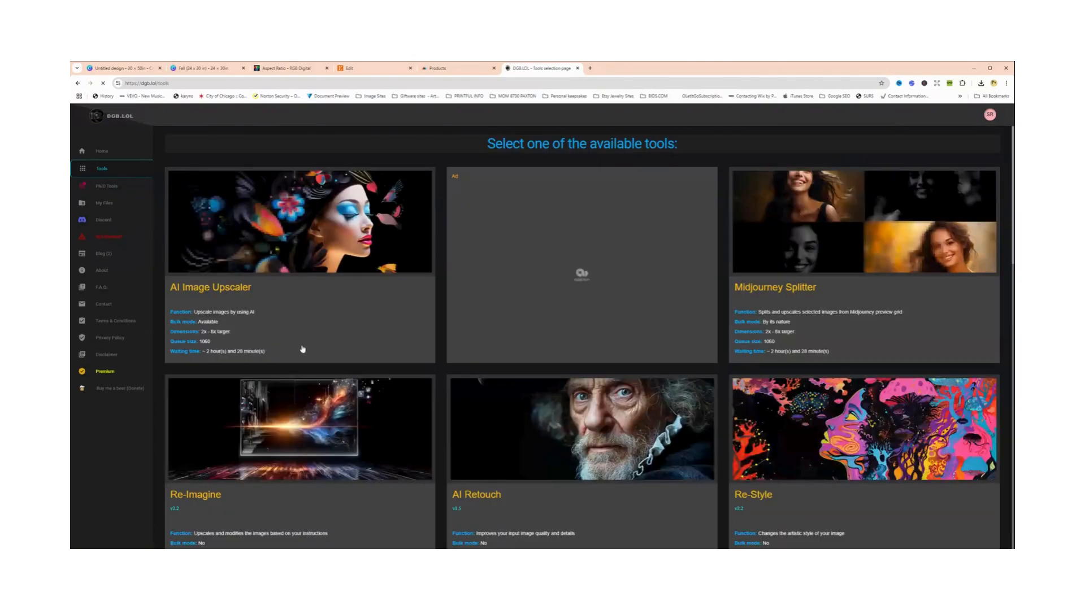
{"action": "scroll", "coordinate": [437, 378], "scroll_direction": "down", "scroll_amount": 2}
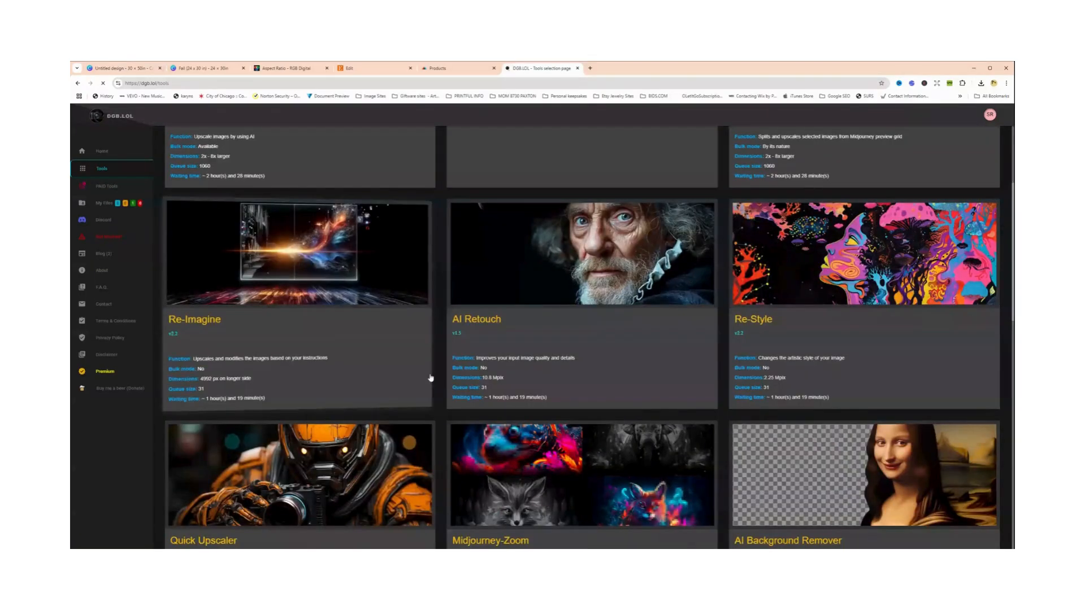
{"action": "scroll", "coordinate": [431, 380], "scroll_direction": "up", "scroll_amount": 1}
{"action": "scroll", "coordinate": [428, 379], "scroll_direction": "up", "scroll_amount": 2}
{"action": "scroll", "coordinate": [424, 380], "scroll_direction": "down", "scroll_amount": 5}
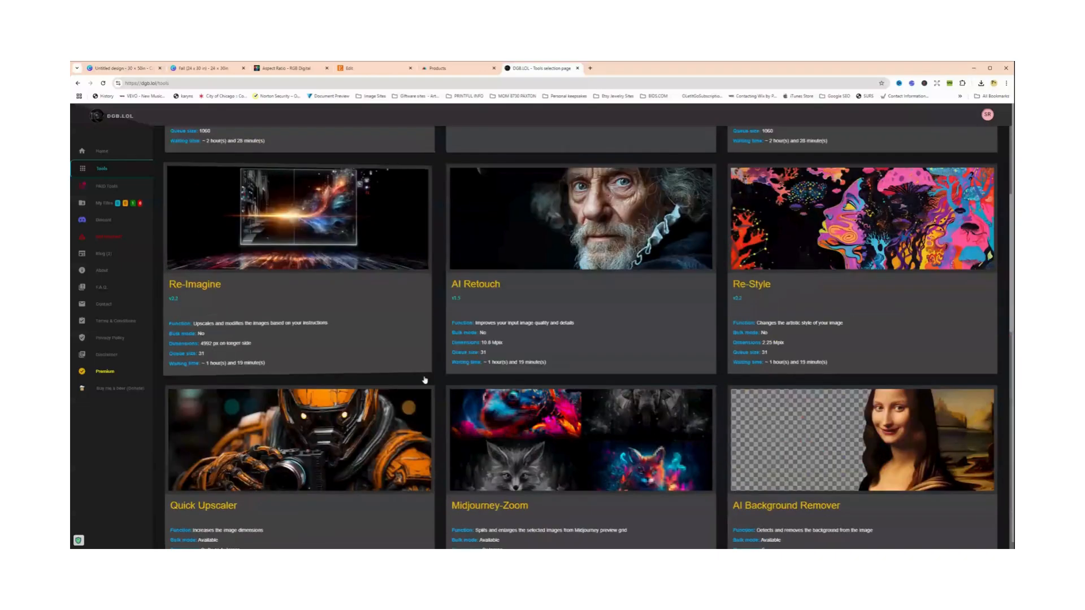
{"action": "scroll", "coordinate": [425, 380], "scroll_direction": "down", "scroll_amount": 6}
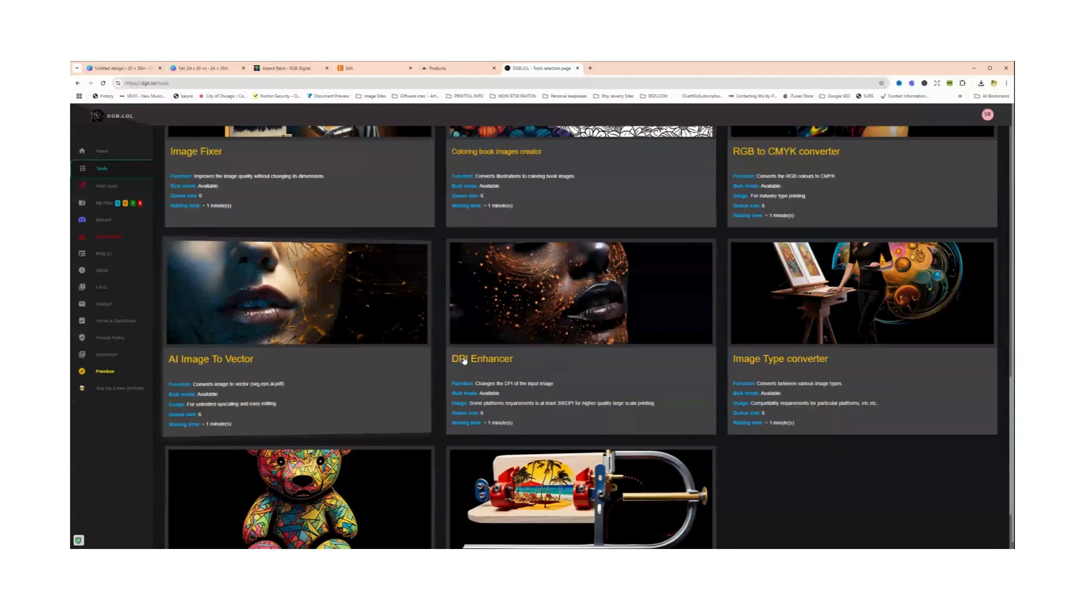
{"action": "left_click", "coordinate": [465, 361]}
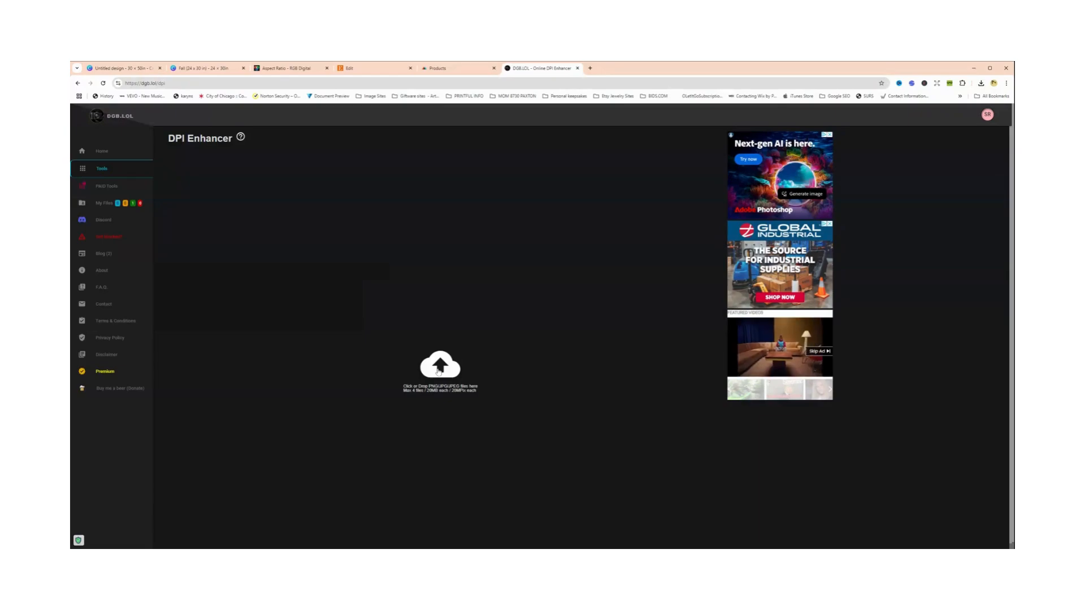
Upload the exported fall design PNG, convert it to 300 DPI and download the processed file
{"action": "left_click", "coordinate": [438, 371]}
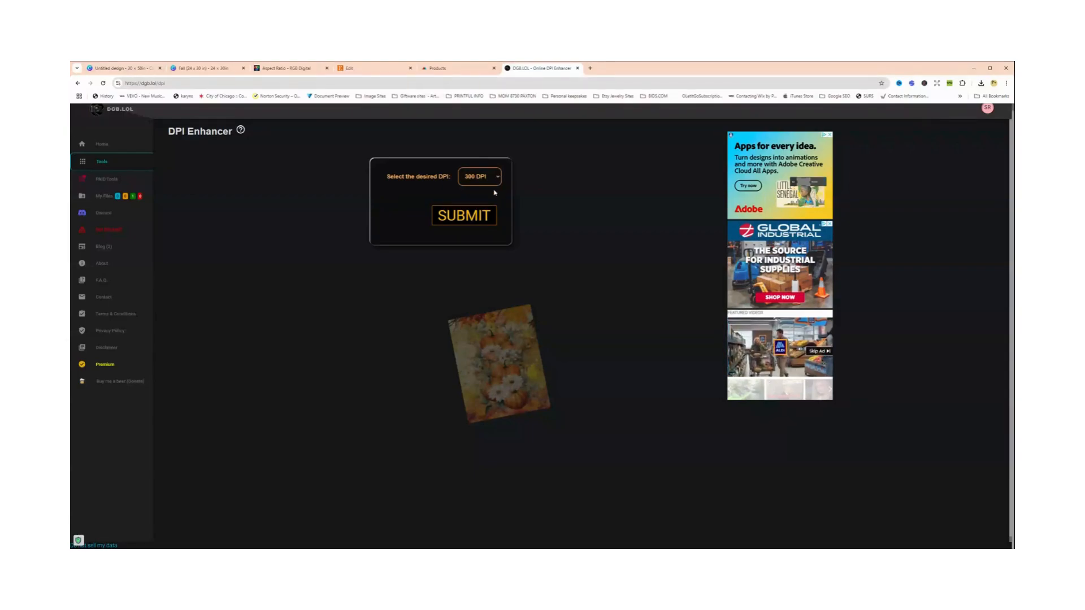
{"action": "left_click", "coordinate": [453, 220]}
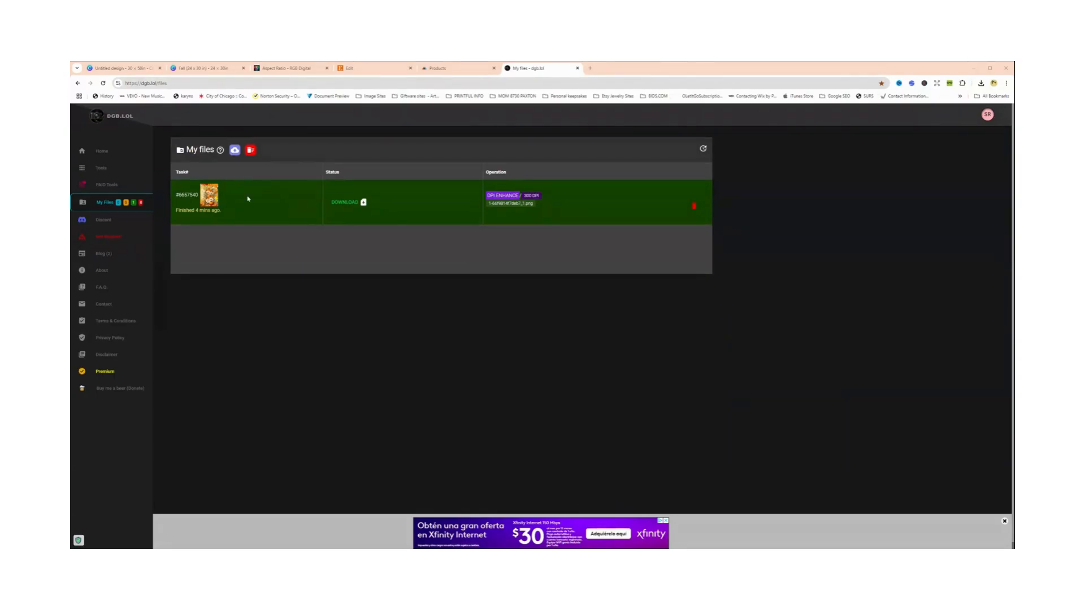
{"action": "left_click", "coordinate": [347, 207]}
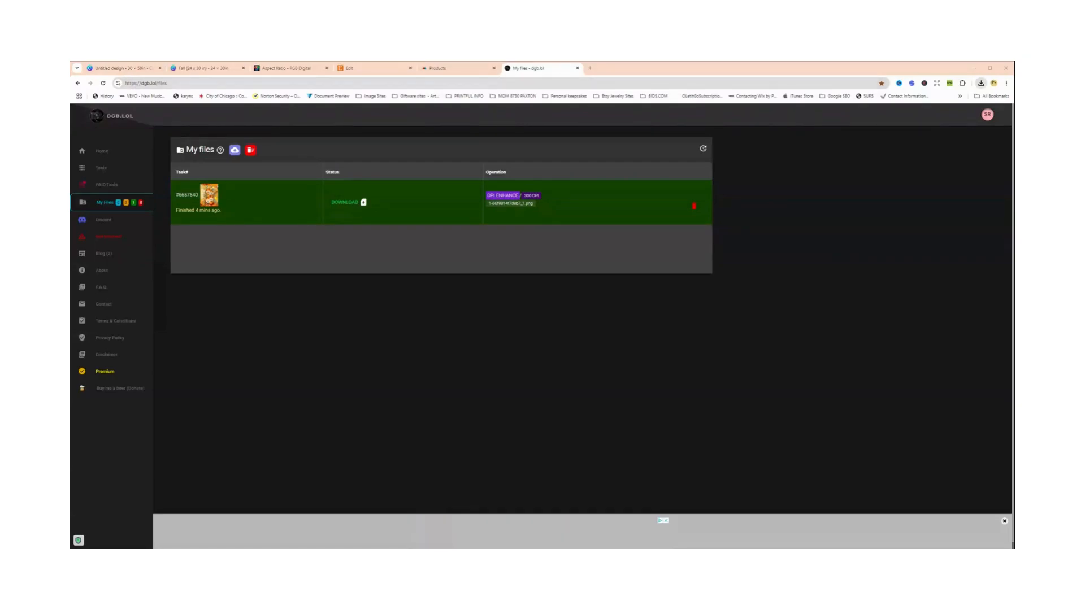
Open the Canva home page in a new browser tab and place it right after the two design tabs
{"action": "key", "text": "ctrl+2"}
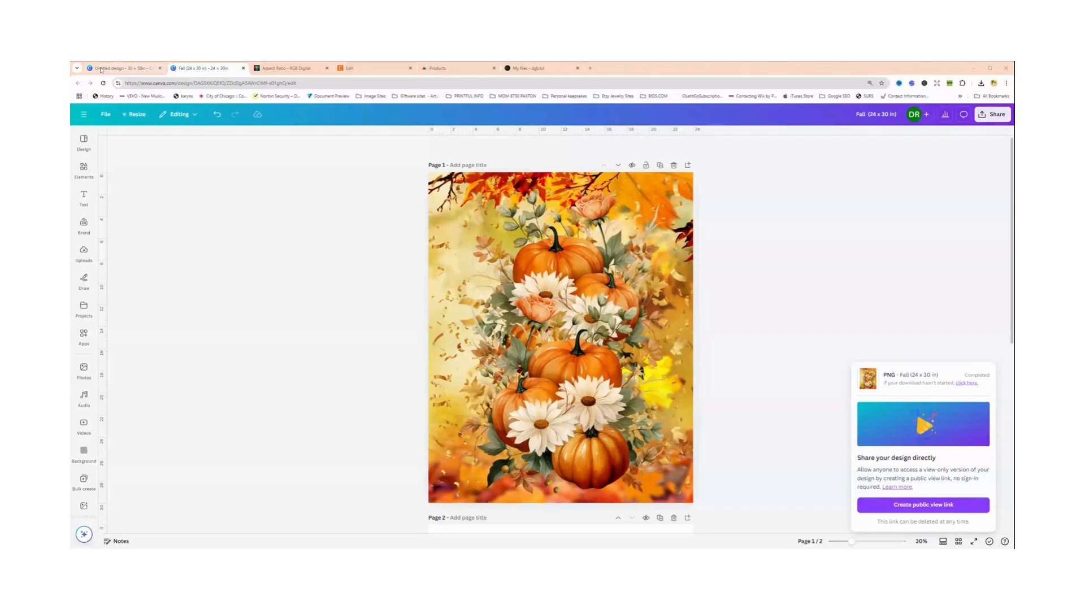
{"action": "left_click", "coordinate": [590, 69]}
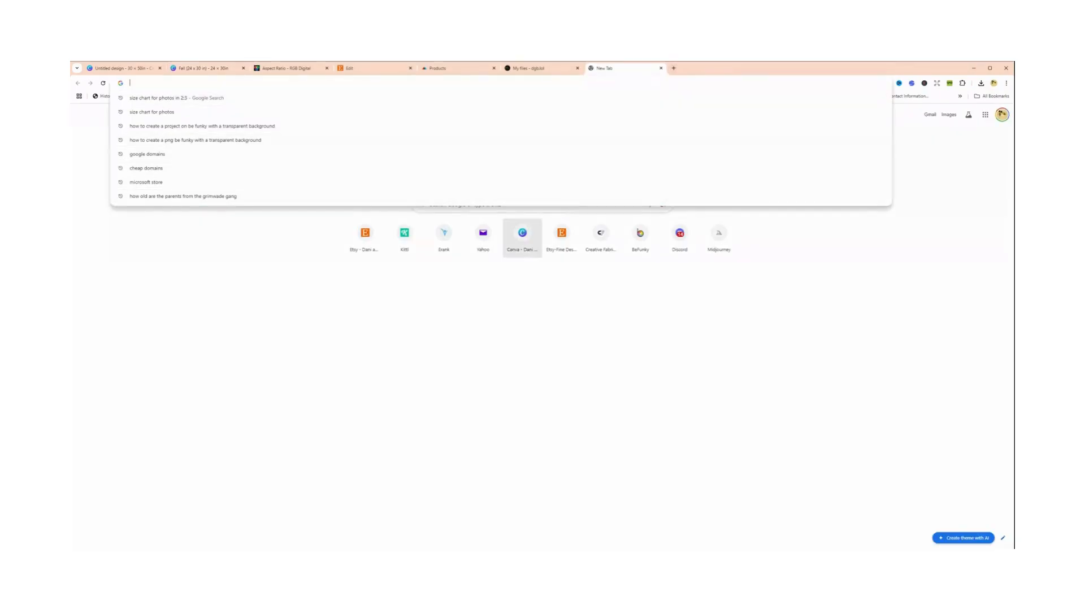
{"action": "left_click", "coordinate": [520, 240]}
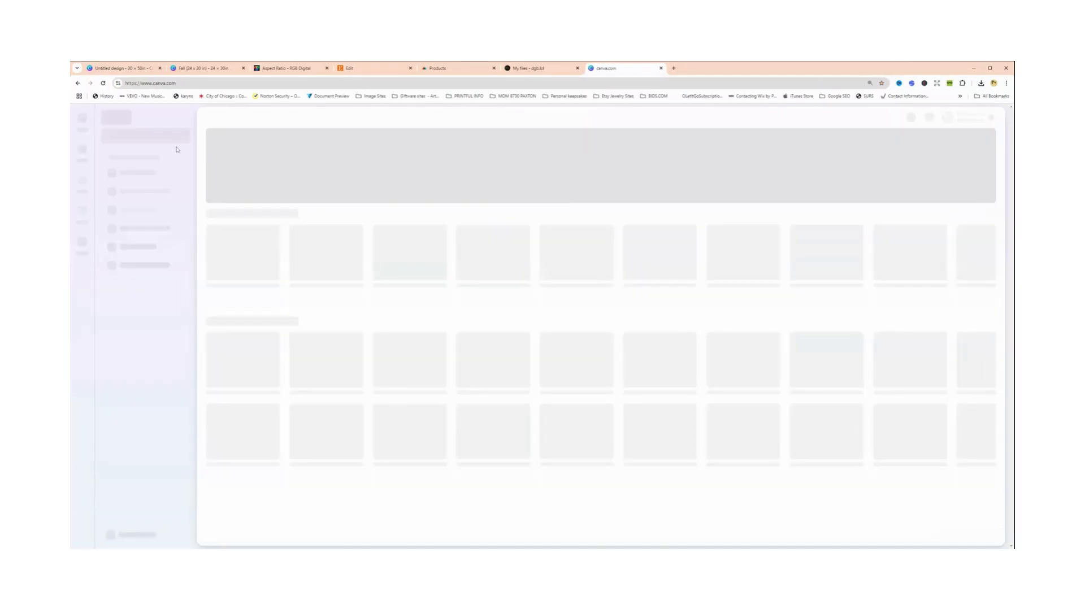
{"action": "left_click_drag", "start_coordinate": [638, 69], "coordinate": [309, 84]}
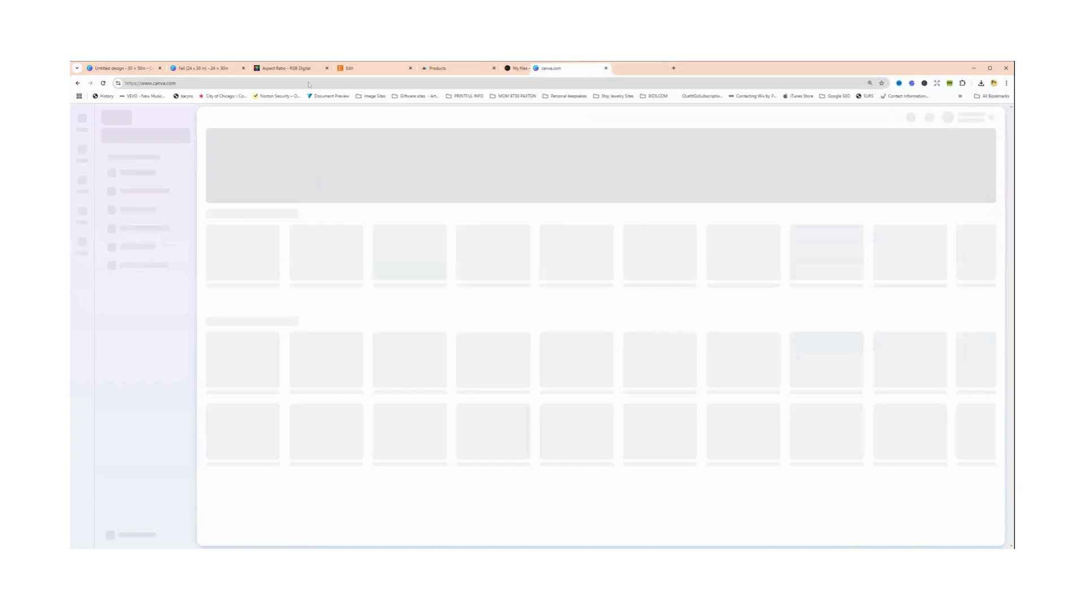
{"action": "left_click_drag", "start_coordinate": [565, 69], "coordinate": [279, 82]}
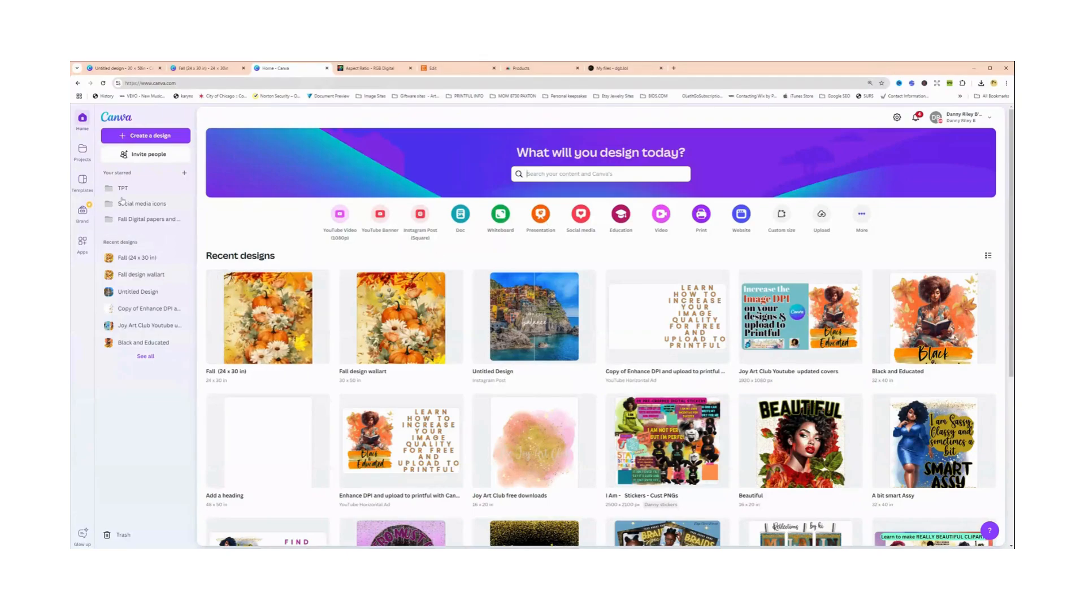
Create a new custom-size design 2500 px wide and 2100 px high
{"action": "left_click", "coordinate": [136, 139]}
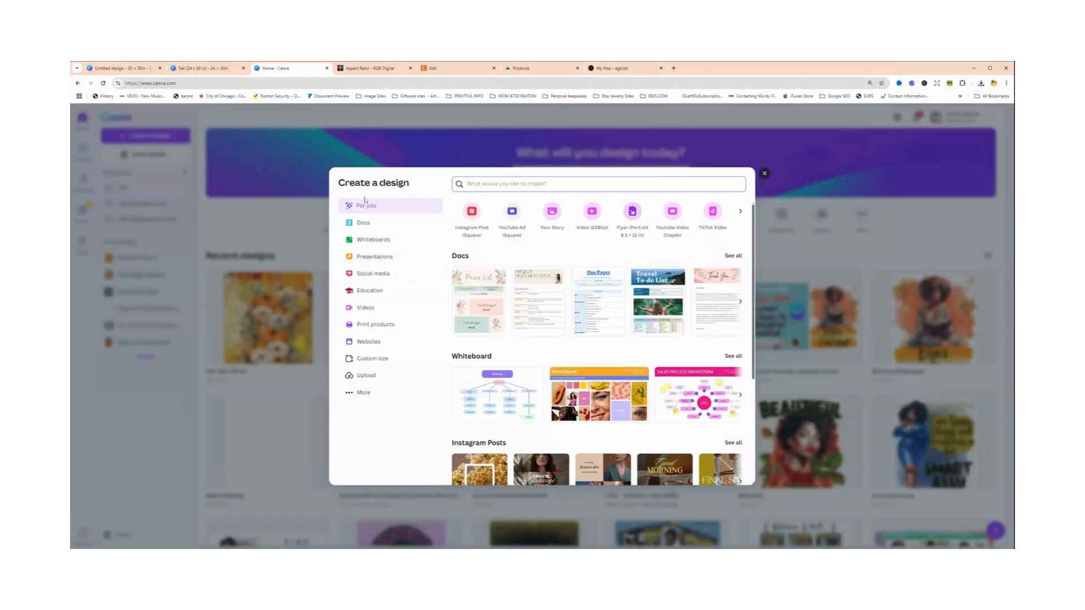
{"action": "left_click", "coordinate": [362, 359]}
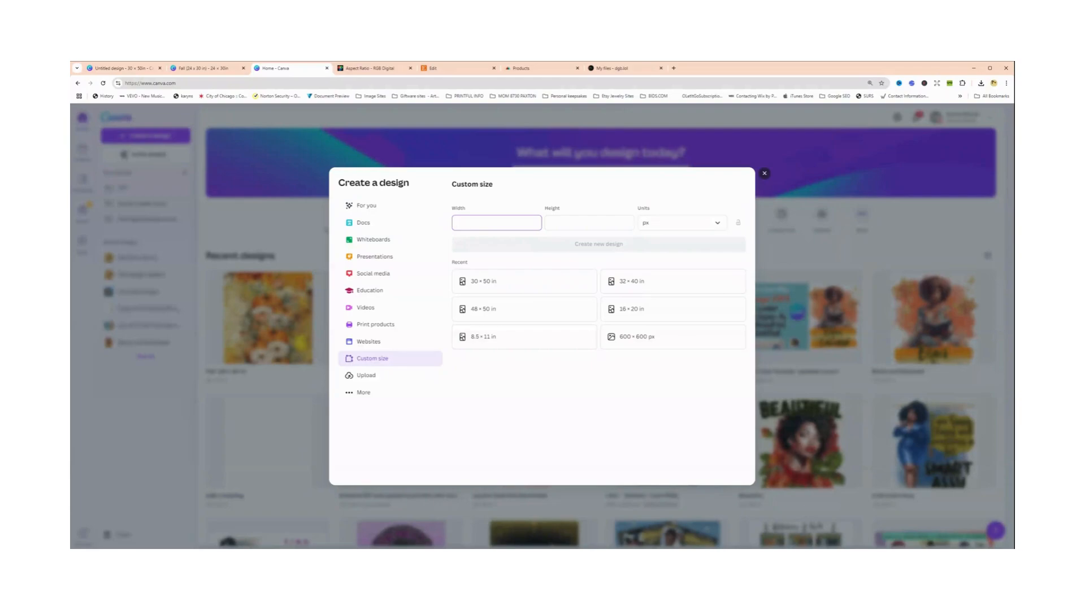
{"action": "type", "text": "2100"}
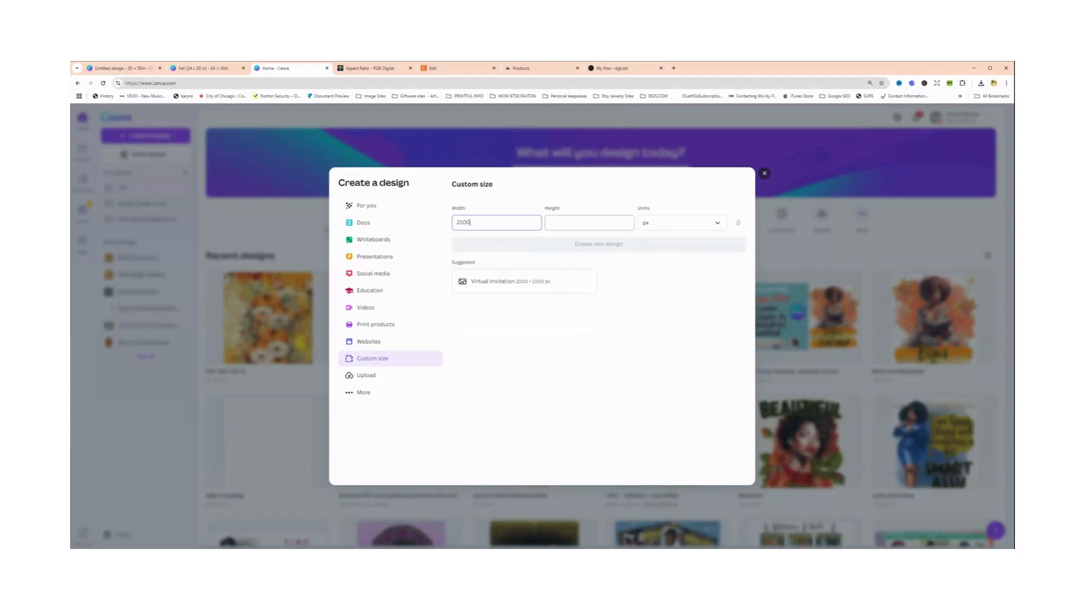
{"action": "left_click_drag", "start_coordinate": [473, 222], "coordinate": [446, 225]}
{"action": "type", "text": "2500"}
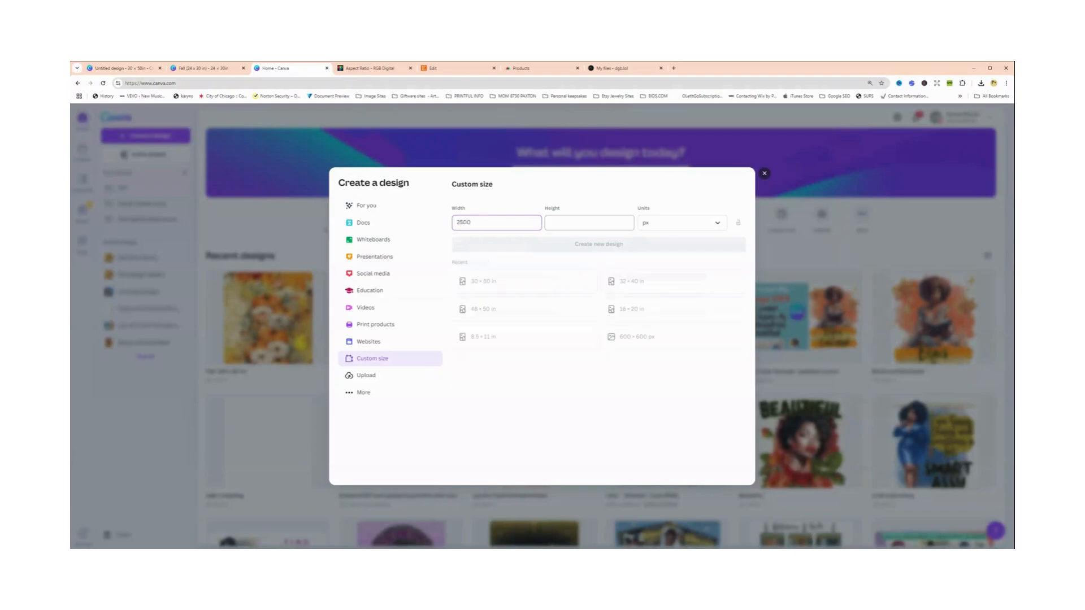
{"action": "left_click", "coordinate": [588, 223]}
{"action": "type", "text": "2100"}
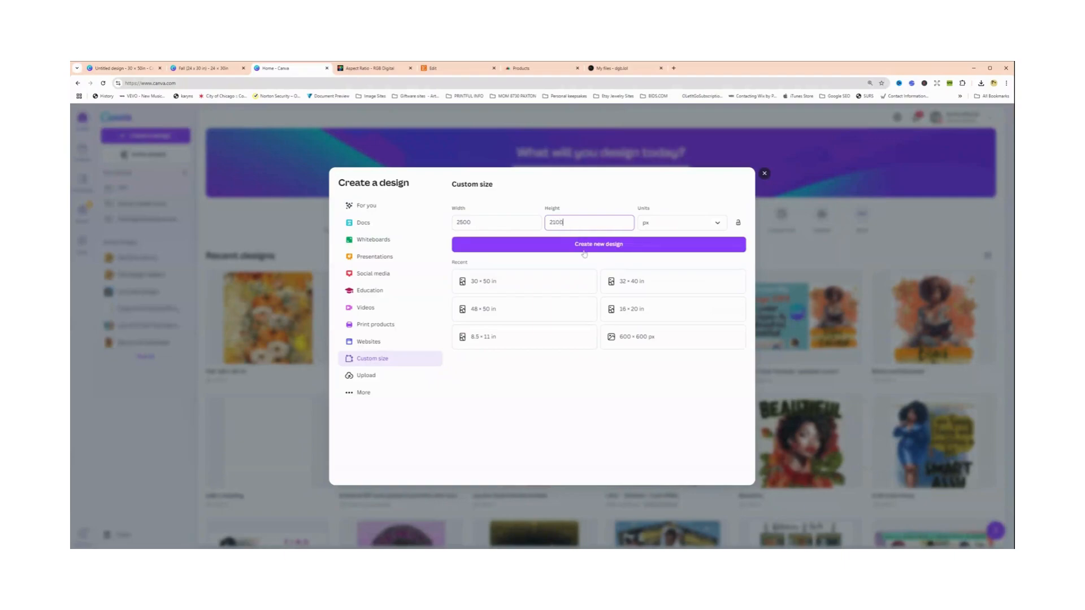
{"action": "left_click", "coordinate": [588, 248]}
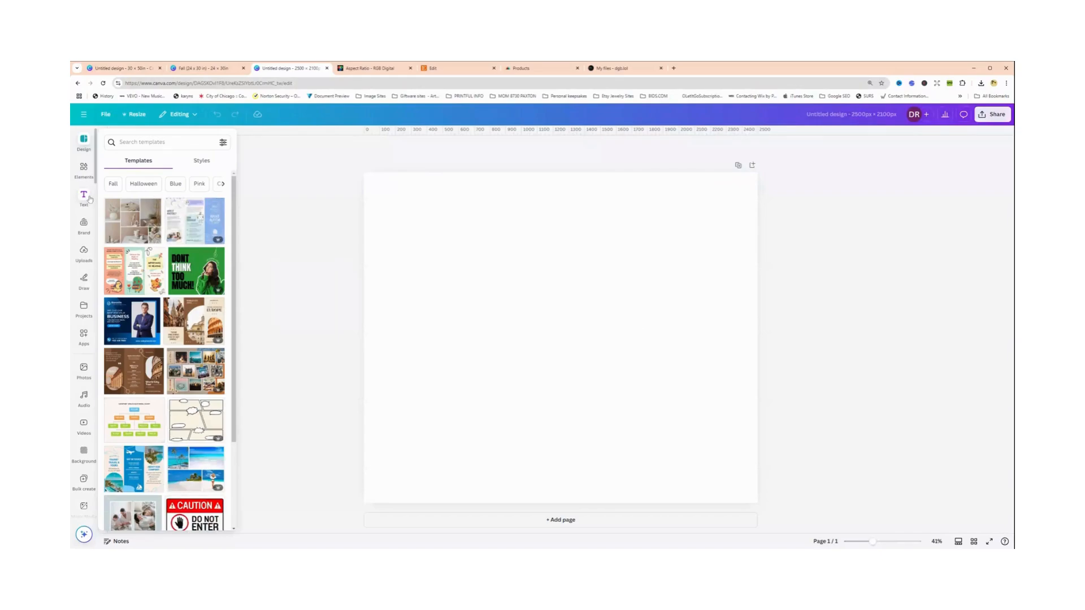
Search the photo library for "wall art mockup"
{"action": "left_click", "coordinate": [84, 370]}
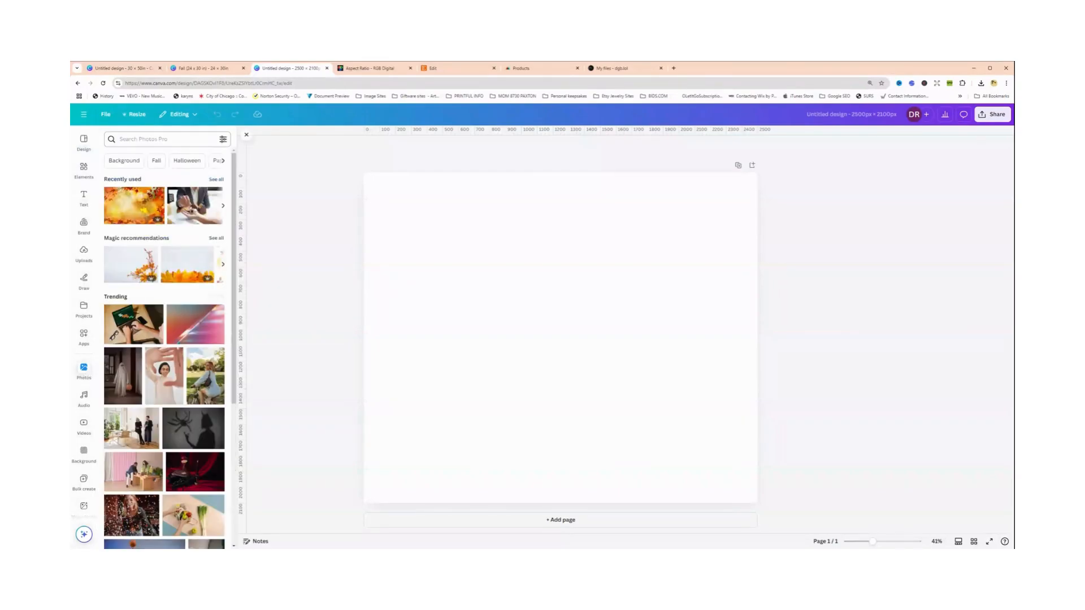
{"action": "left_click", "coordinate": [143, 139]}
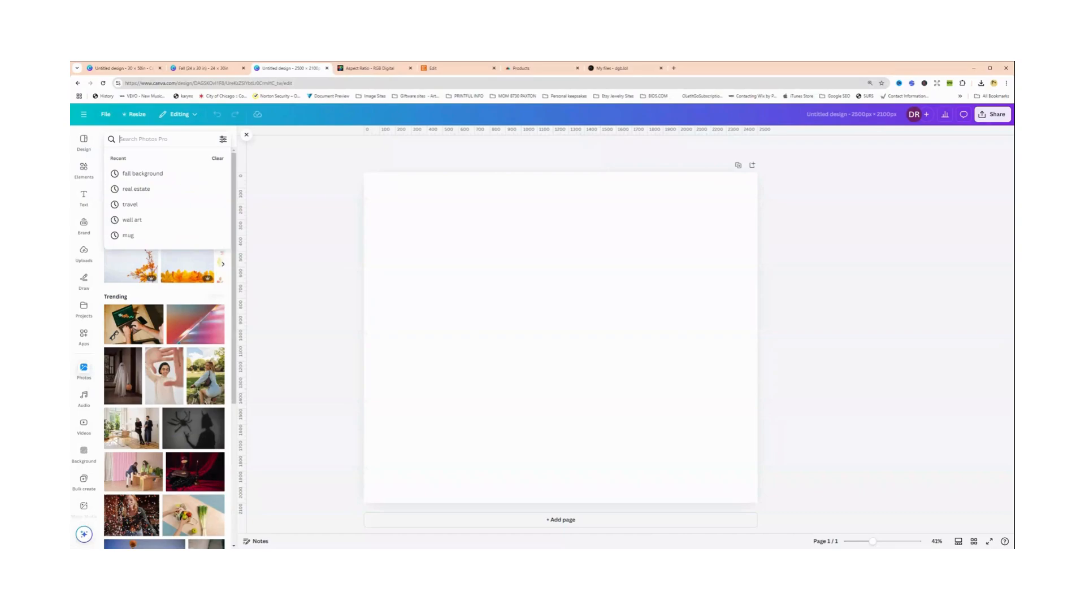
{"action": "type", "text": "wall art"}
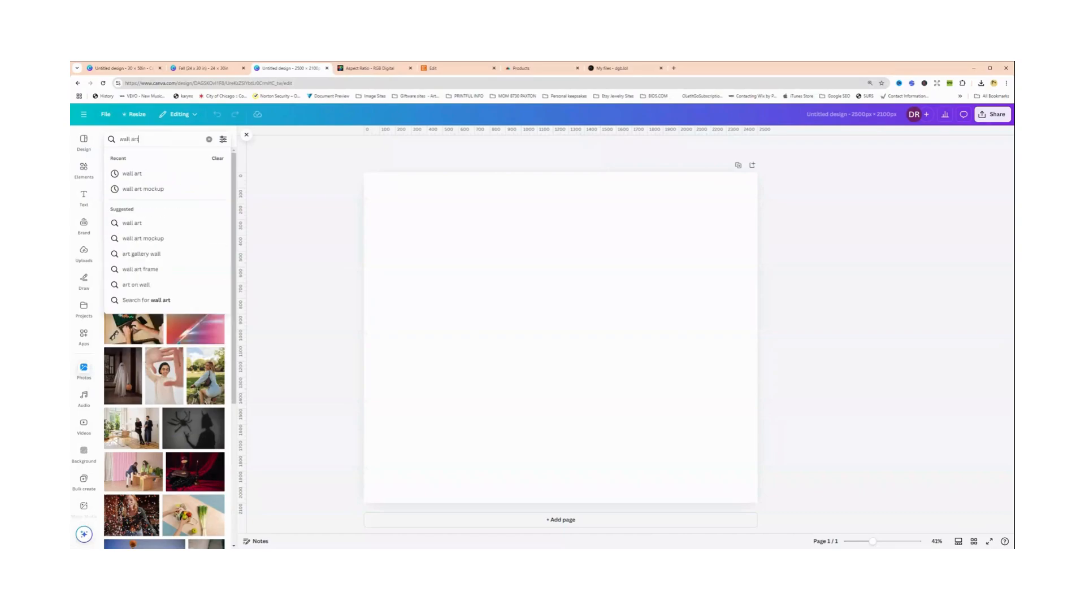
{"action": "key", "text": "Return"}
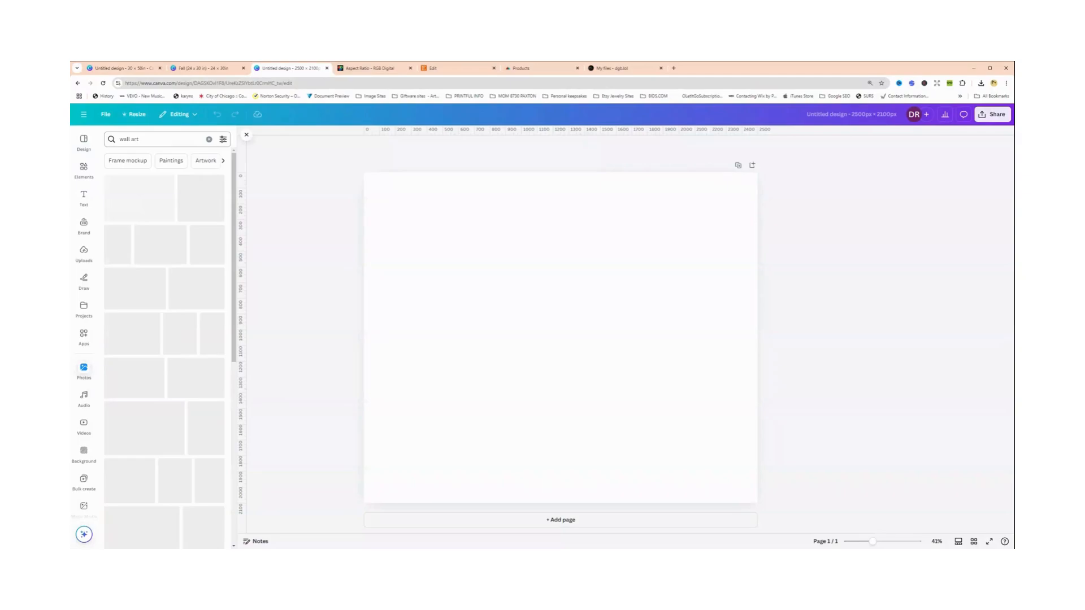
{"action": "left_click", "coordinate": [139, 139]}
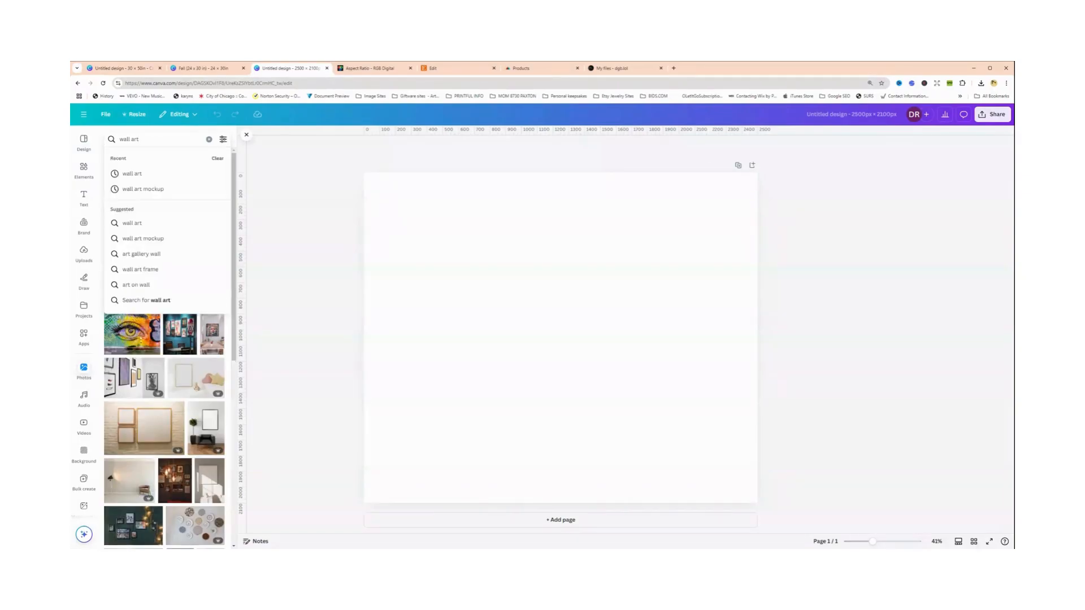
{"action": "type", "text": "mockup"}
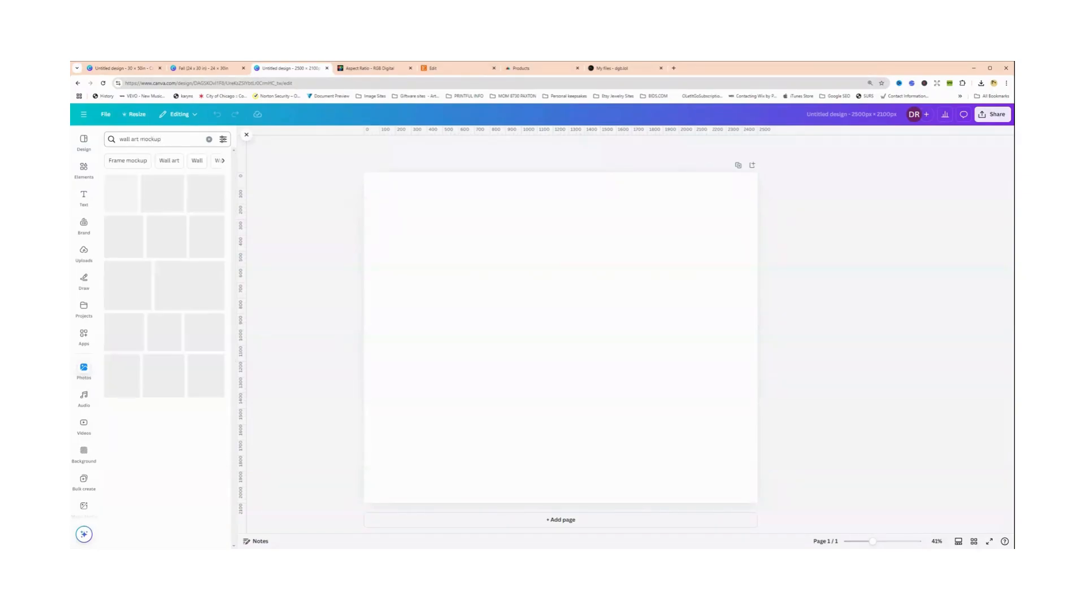
{"action": "key", "text": "Return"}
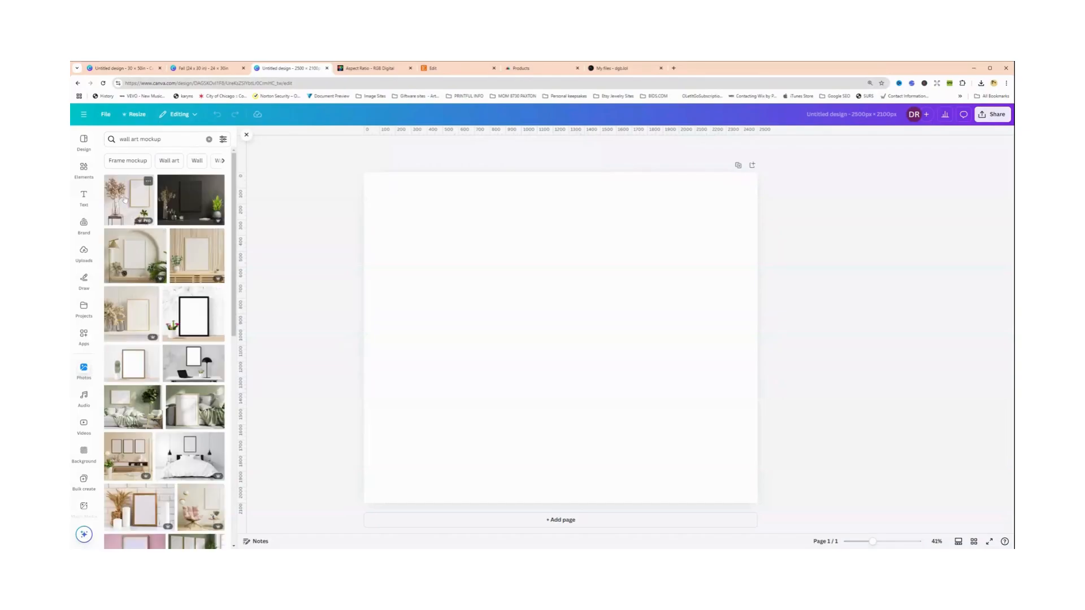
Add the black-framed mockup photo with the pink potted flowers and set it as the first page's background
{"action": "left_click", "coordinate": [192, 316]}
{"action": "right_click", "coordinate": [560, 314]}
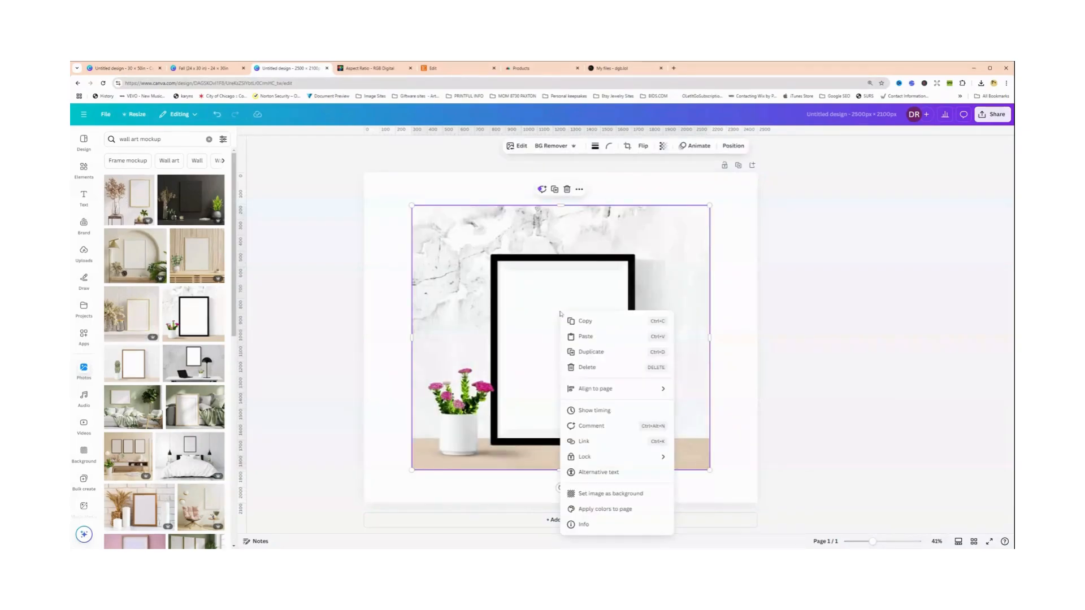
{"action": "left_click", "coordinate": [487, 367]}
{"action": "right_click", "coordinate": [552, 378]}
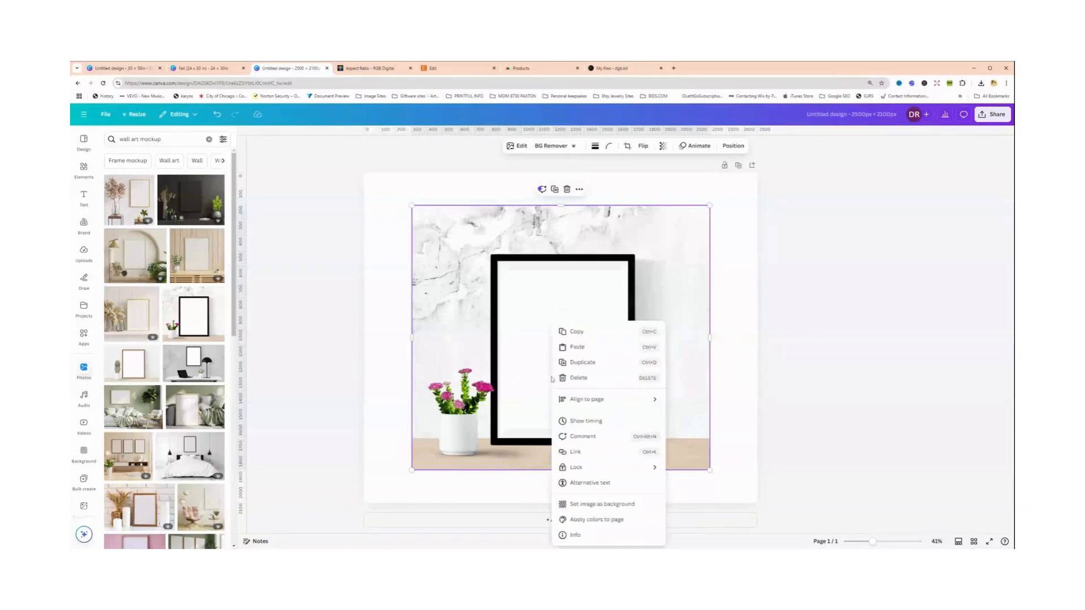
{"action": "left_click", "coordinate": [584, 504]}
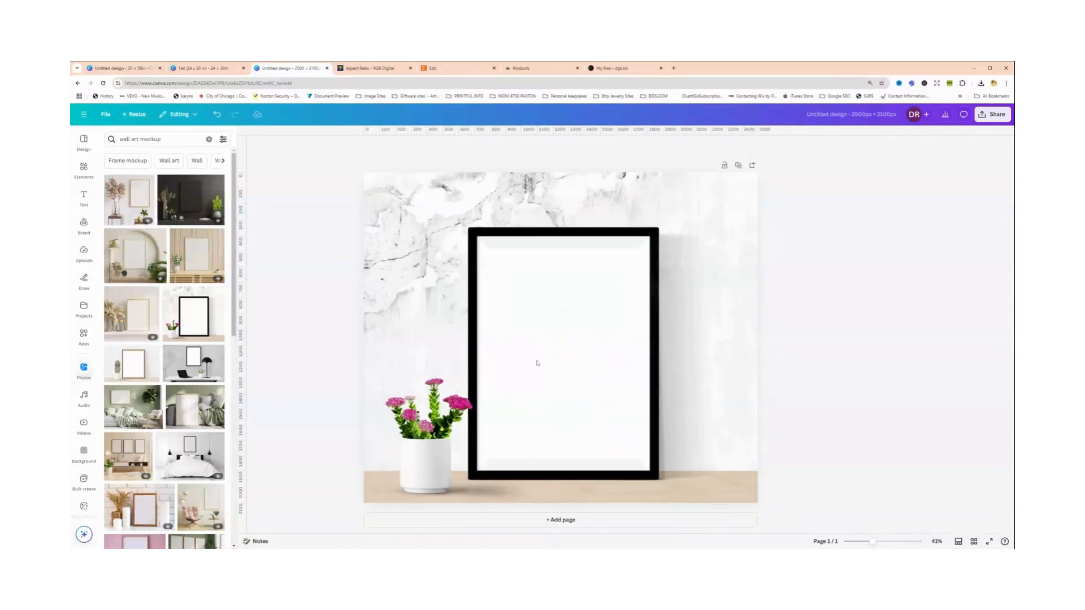
Add a second page and set the wooden frame mockup beside the sofa with the green blanket as its background
{"action": "left_click", "coordinate": [553, 521]}
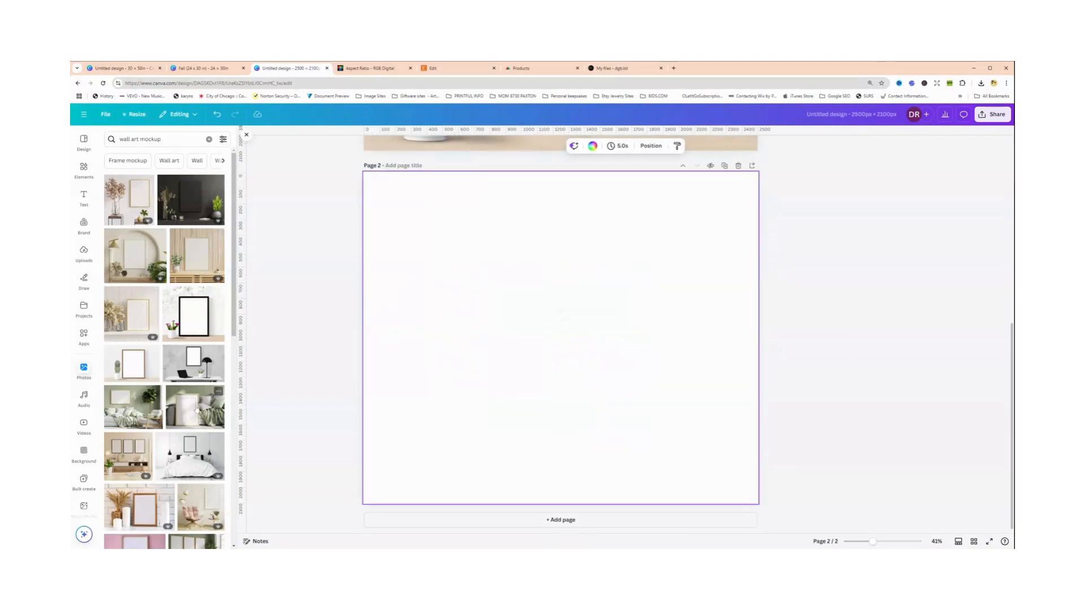
{"action": "left_click", "coordinate": [191, 412]}
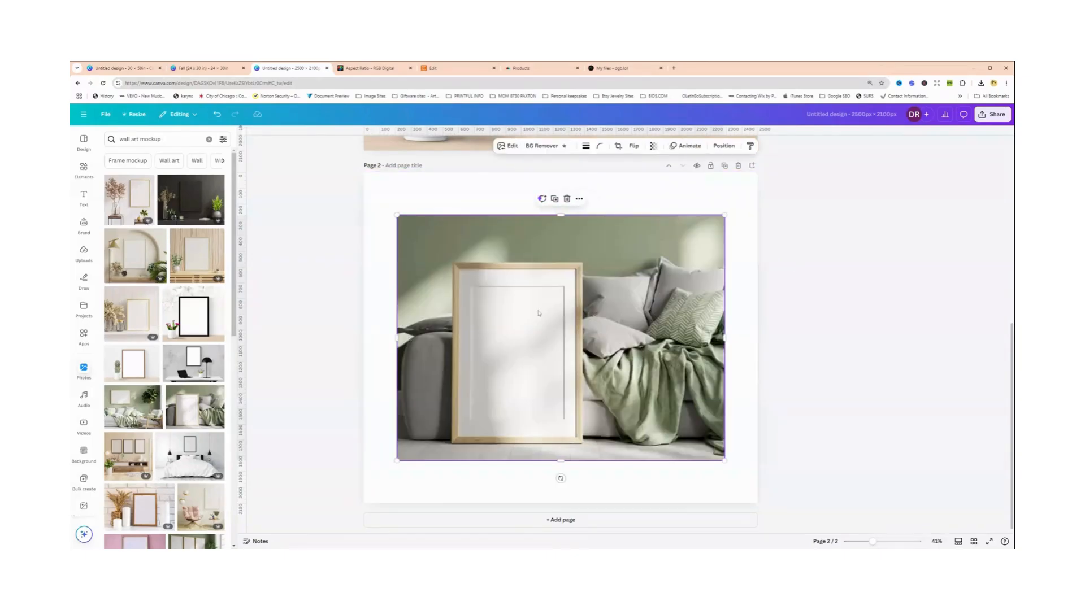
{"action": "right_click", "coordinate": [541, 331]}
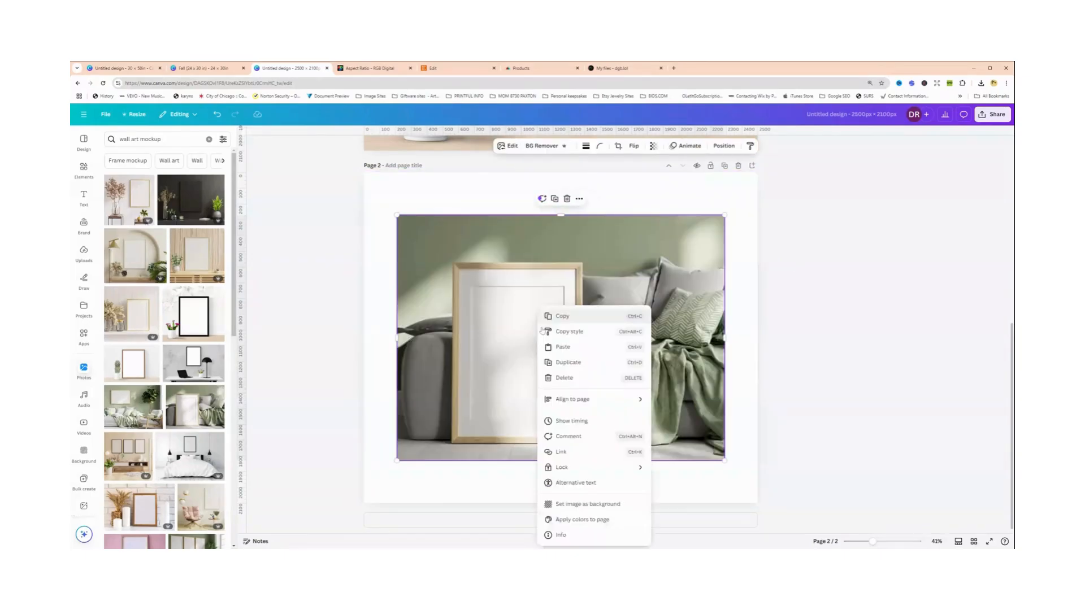
{"action": "left_click", "coordinate": [585, 503]}
Add a third page and set the mockup photo of a wooden frame above a marble shelf with a white vase as its background
{"action": "left_click", "coordinate": [570, 520]}
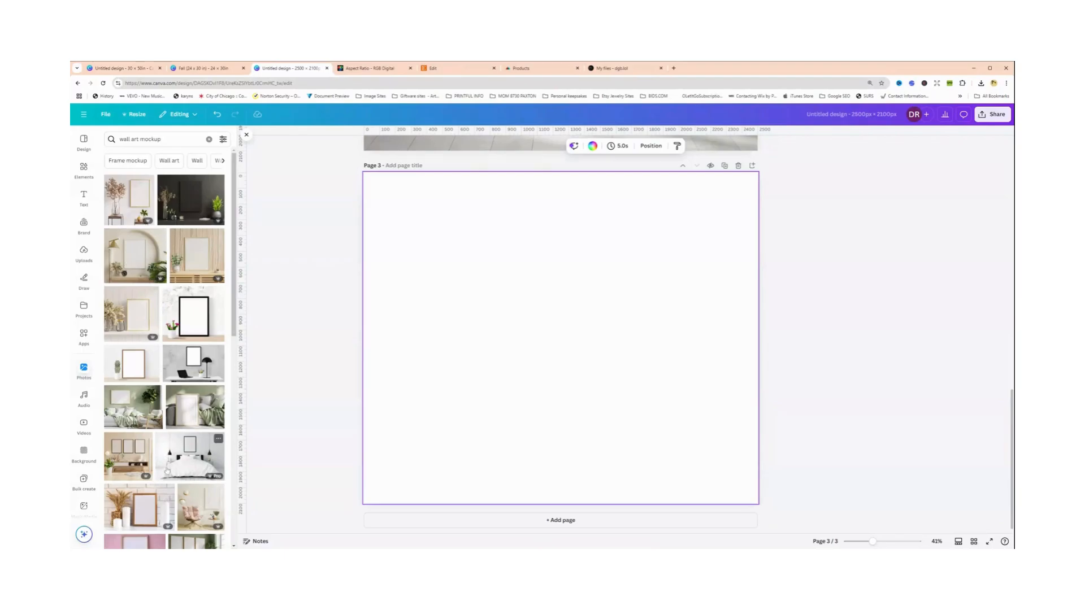
{"action": "scroll", "coordinate": [167, 470], "scroll_direction": "down", "scroll_amount": 5}
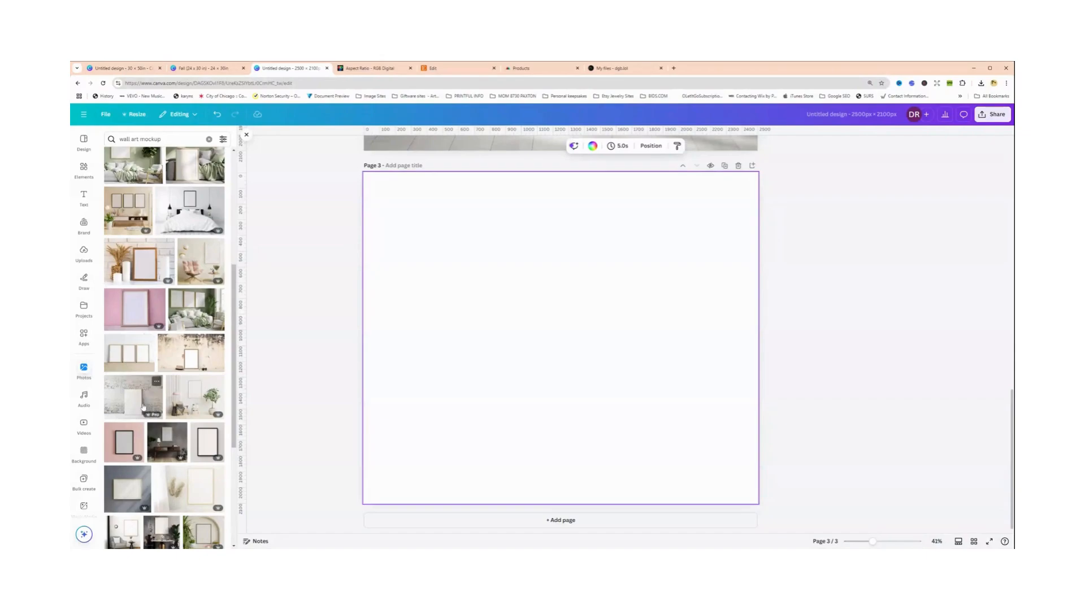
{"action": "scroll", "coordinate": [131, 464], "scroll_direction": "down", "scroll_amount": 1}
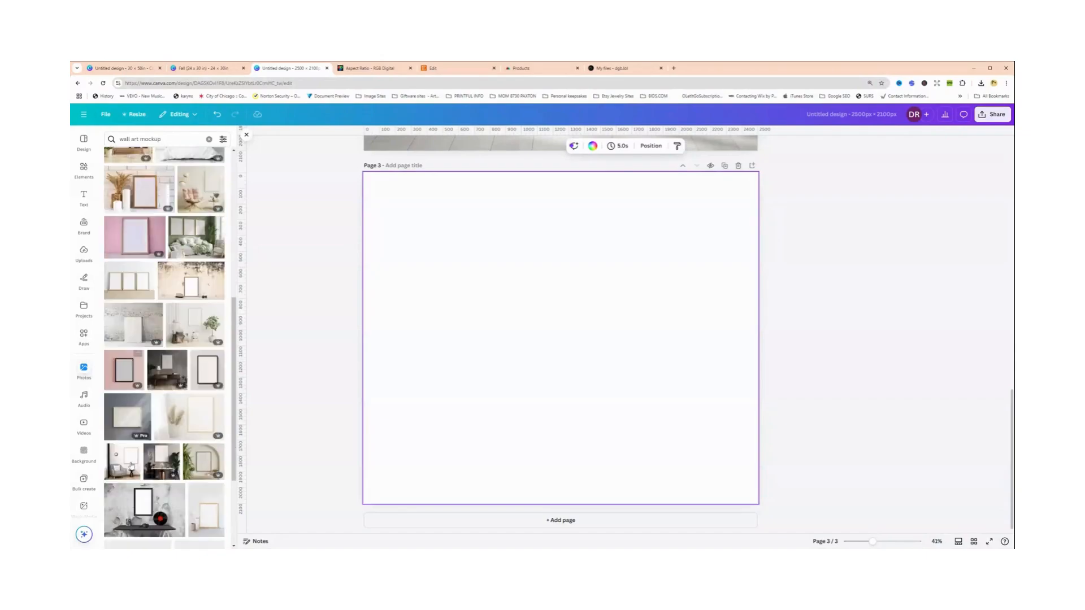
{"action": "scroll", "coordinate": [131, 464], "scroll_direction": "down", "scroll_amount": 1}
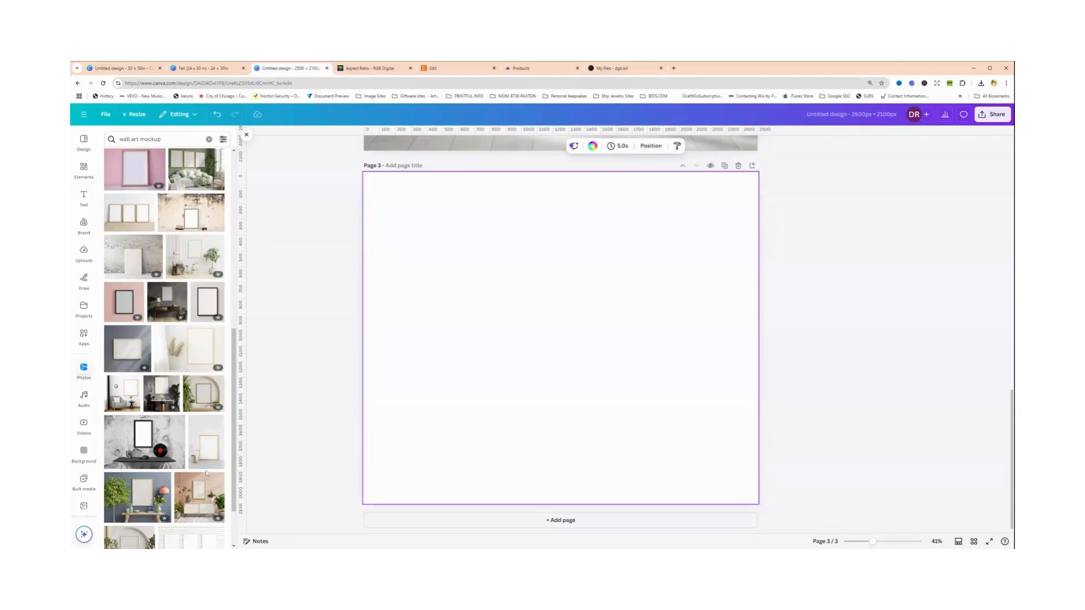
{"action": "scroll", "coordinate": [208, 473], "scroll_direction": "down", "scroll_amount": 1}
{"action": "scroll", "coordinate": [141, 396], "scroll_direction": "down", "scroll_amount": 1}
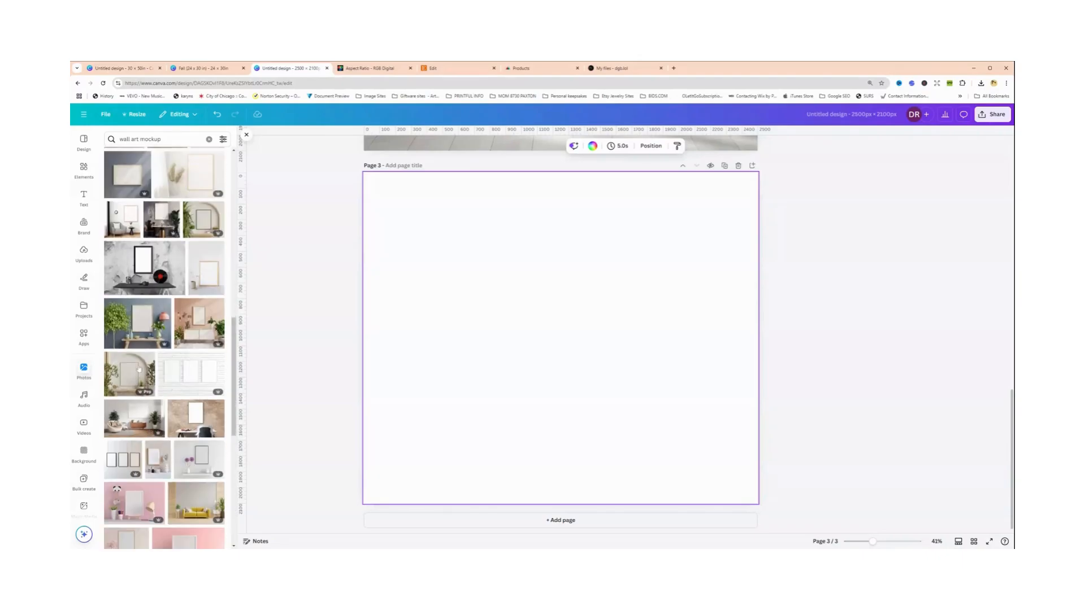
{"action": "scroll", "coordinate": [132, 364], "scroll_direction": "down", "scroll_amount": 1}
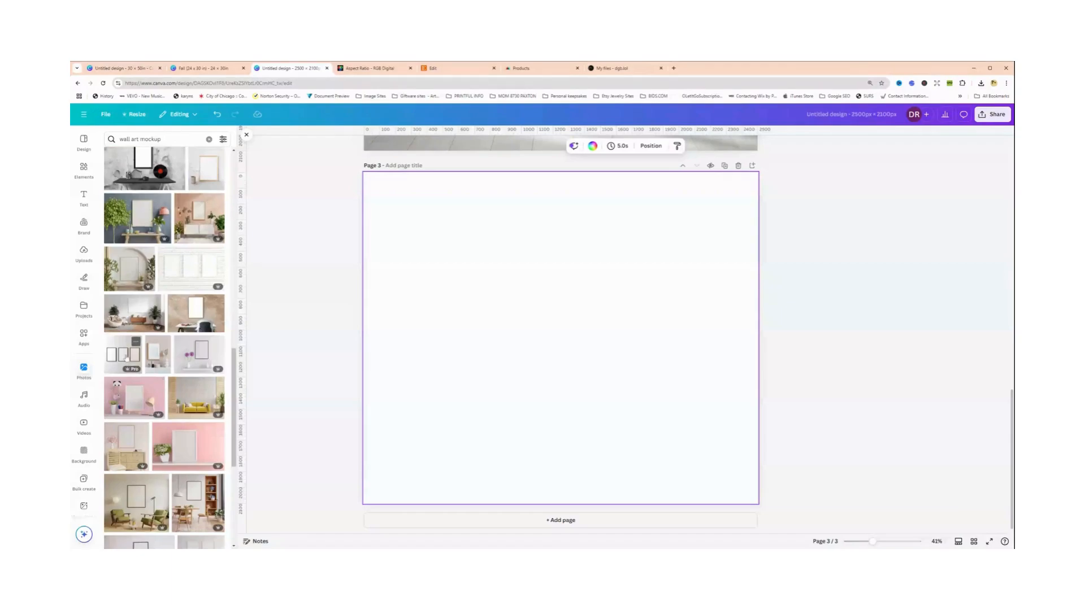
{"action": "left_click", "coordinate": [157, 356]}
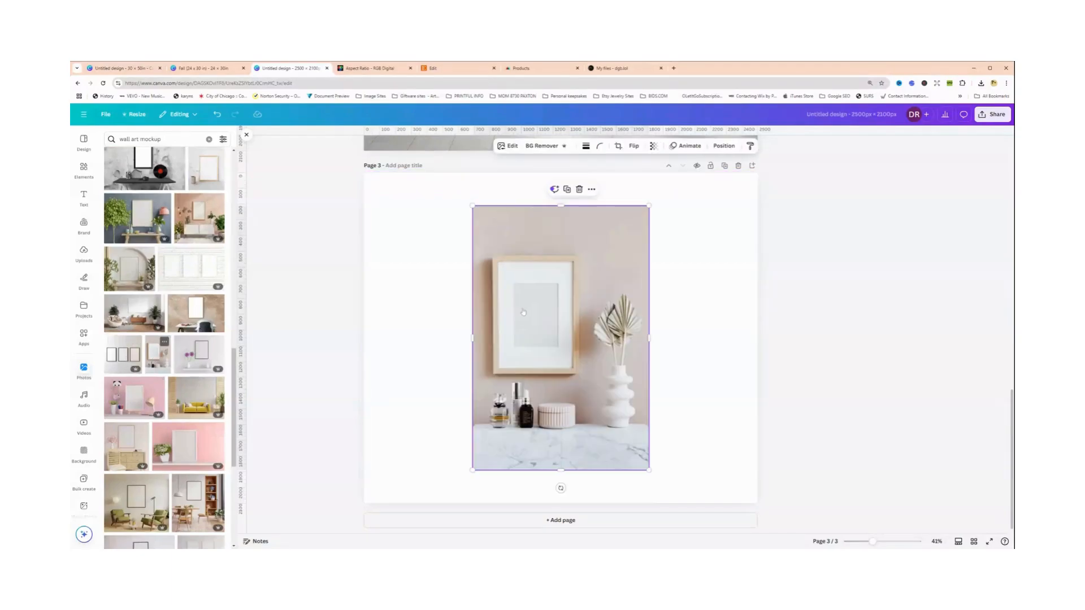
{"action": "right_click", "coordinate": [540, 339]}
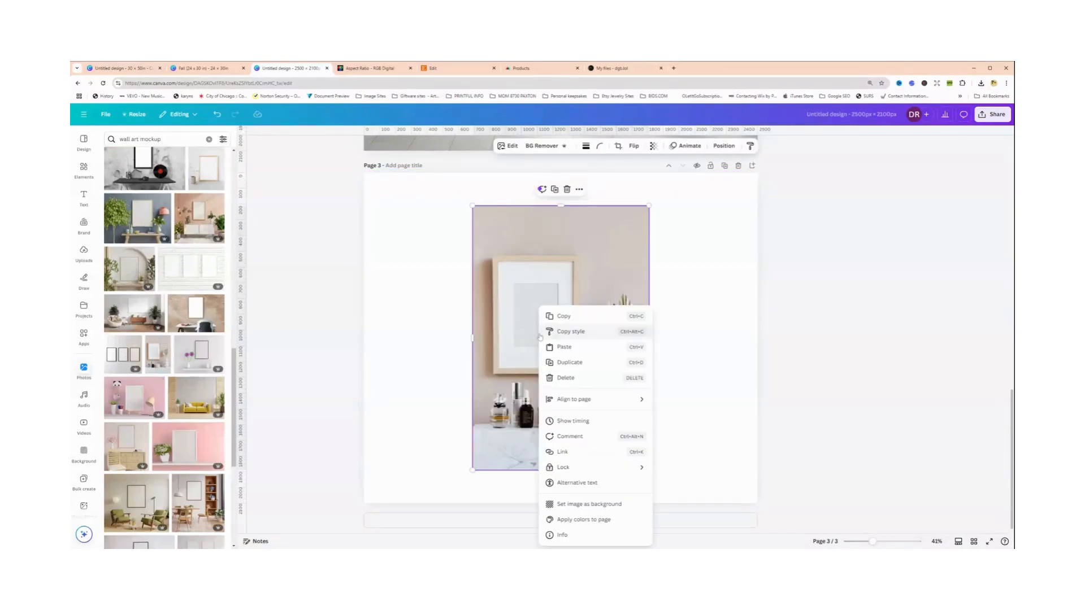
{"action": "left_click", "coordinate": [571, 505]}
Undo the third page's background placement, and set the same wooden frame photo as the background again
{"action": "scroll", "coordinate": [536, 343], "scroll_direction": "up", "scroll_amount": 3}
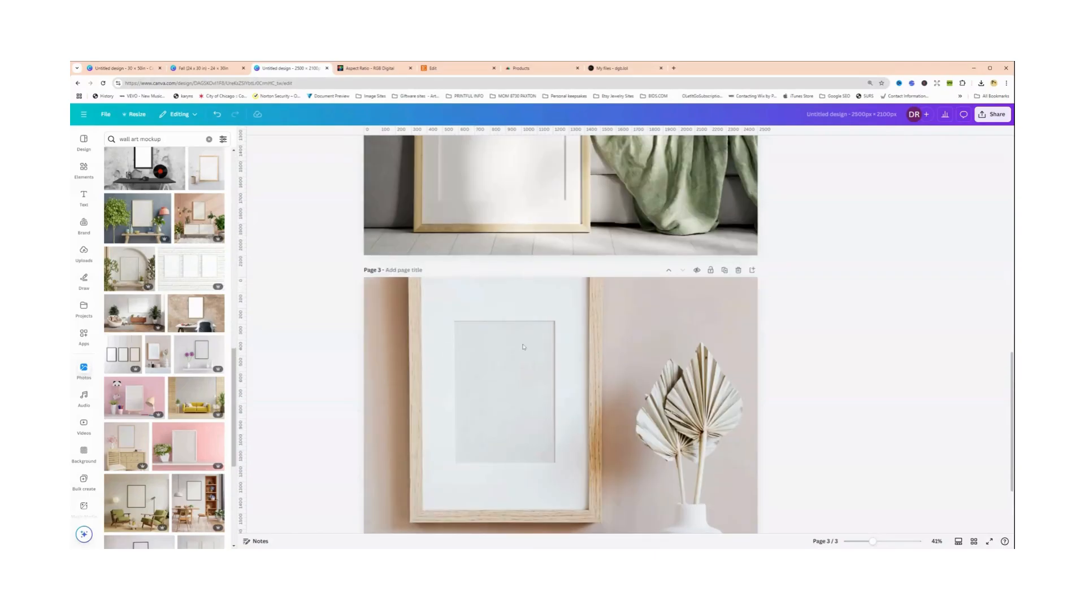
{"action": "scroll", "coordinate": [512, 359], "scroll_direction": "down", "scroll_amount": 2}
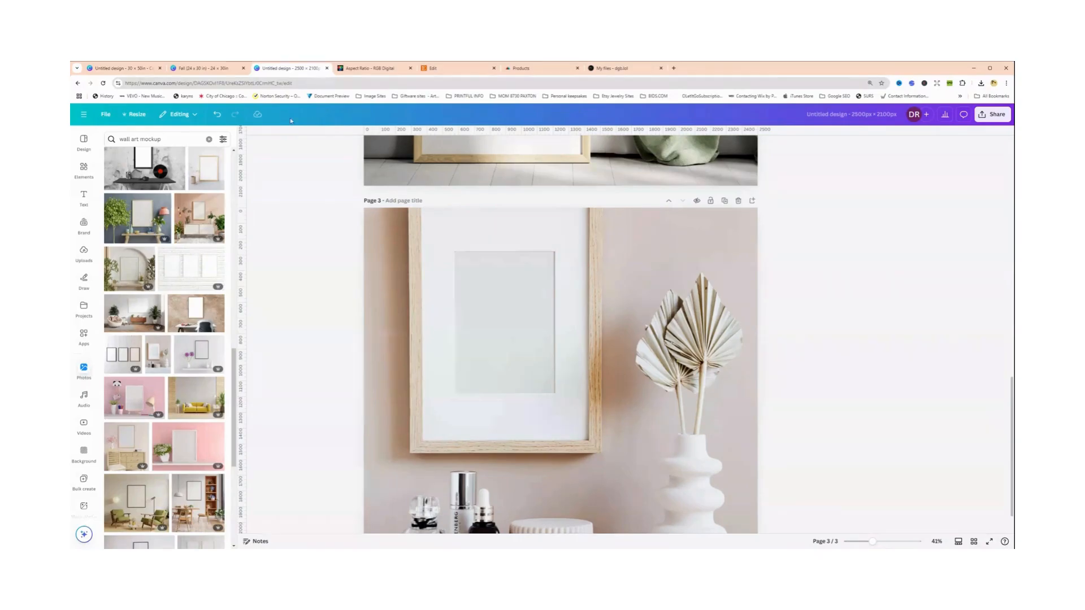
{"action": "left_click", "coordinate": [217, 115]}
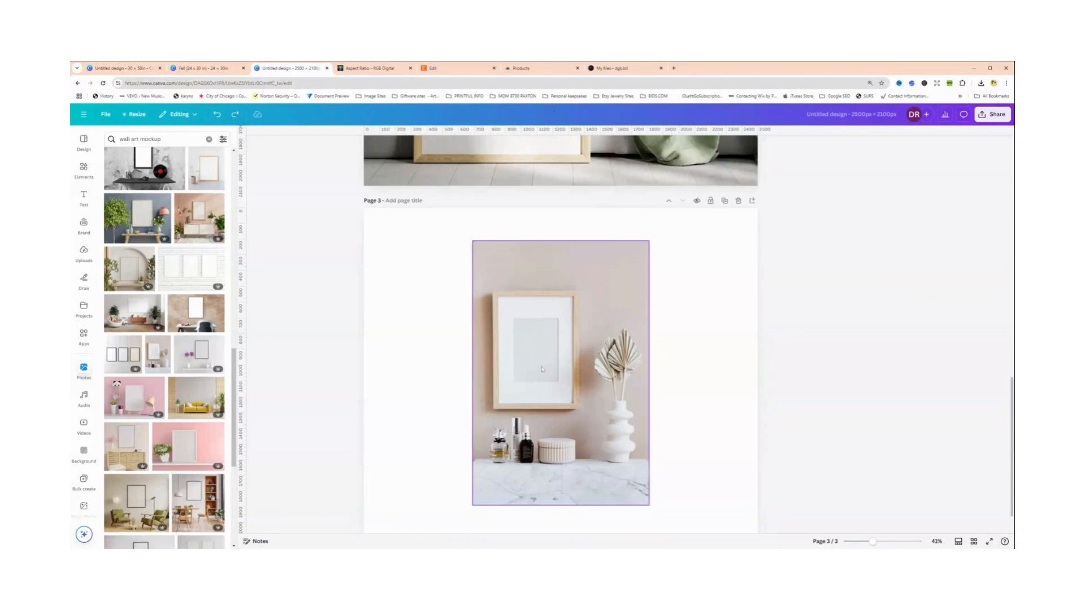
{"action": "right_click", "coordinate": [561, 391]}
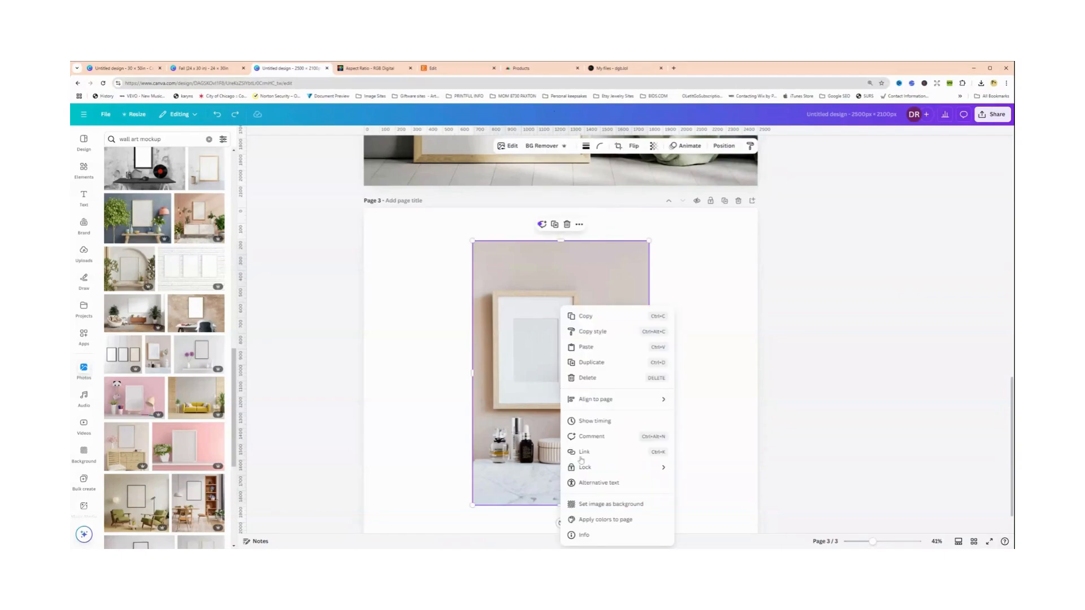
{"action": "left_click", "coordinate": [597, 505]}
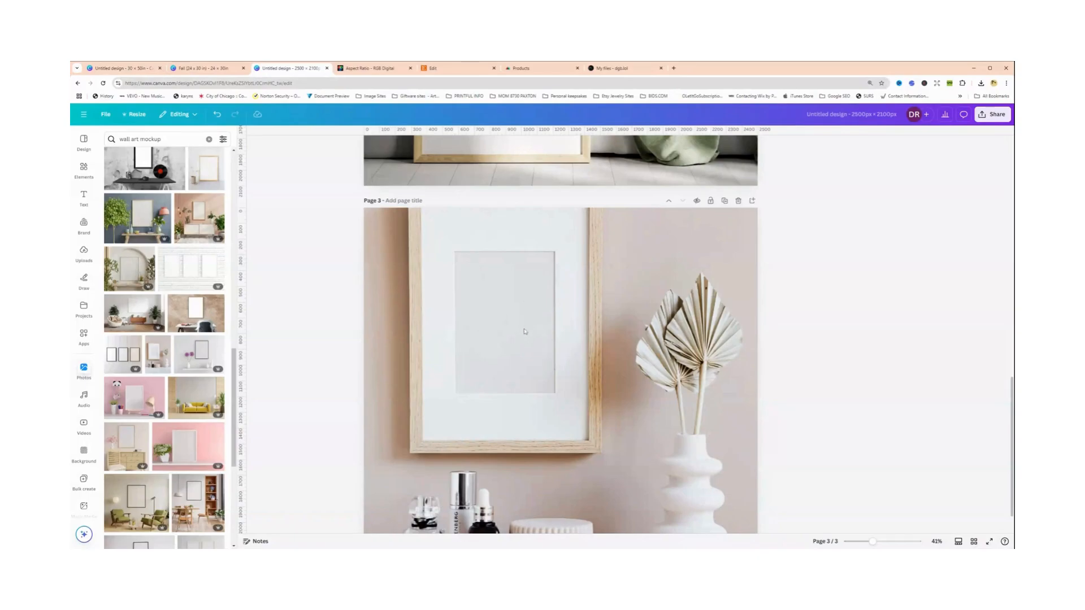
Shift the third page's background photo down within its crop so the frame's upper edge is fully inside the page, and apply the crop
{"action": "left_click", "coordinate": [494, 319]}
{"action": "double_click", "coordinate": [493, 319]}
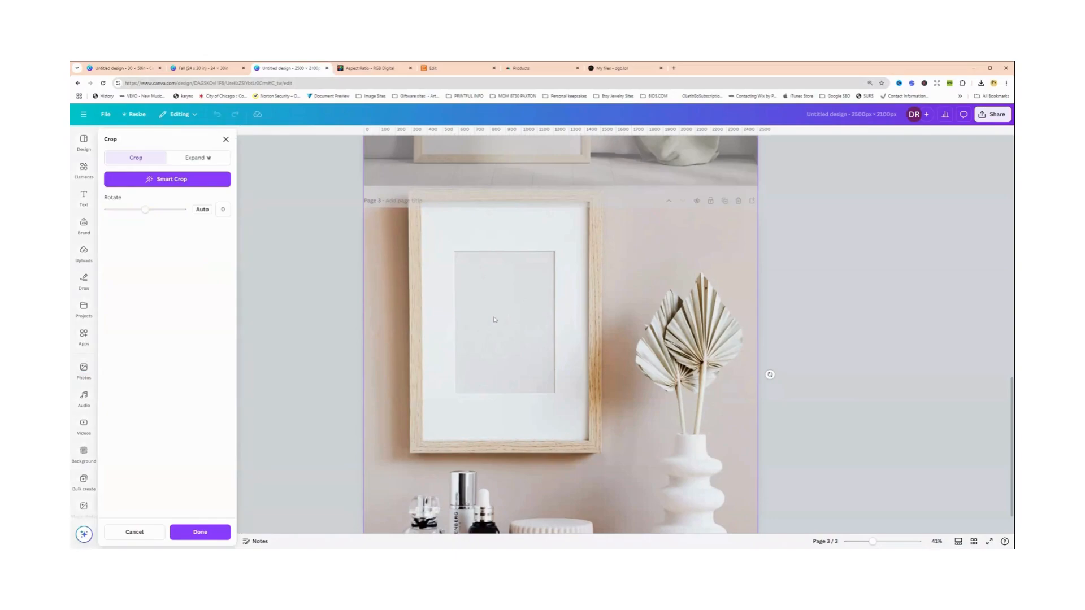
{"action": "left_click_drag", "start_coordinate": [494, 318], "coordinate": [491, 352]}
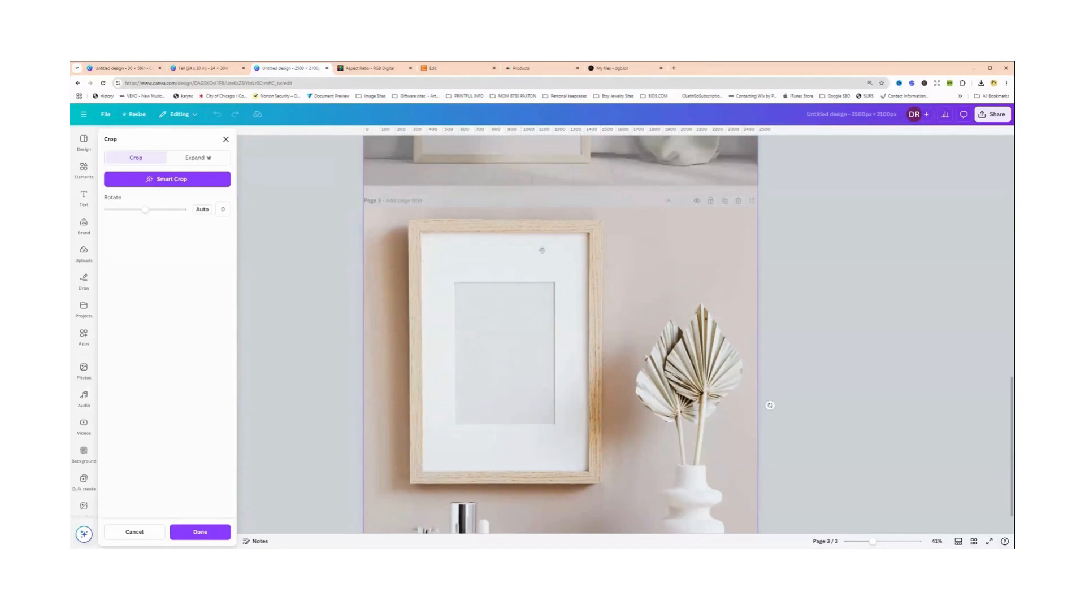
{"action": "left_click", "coordinate": [200, 532]}
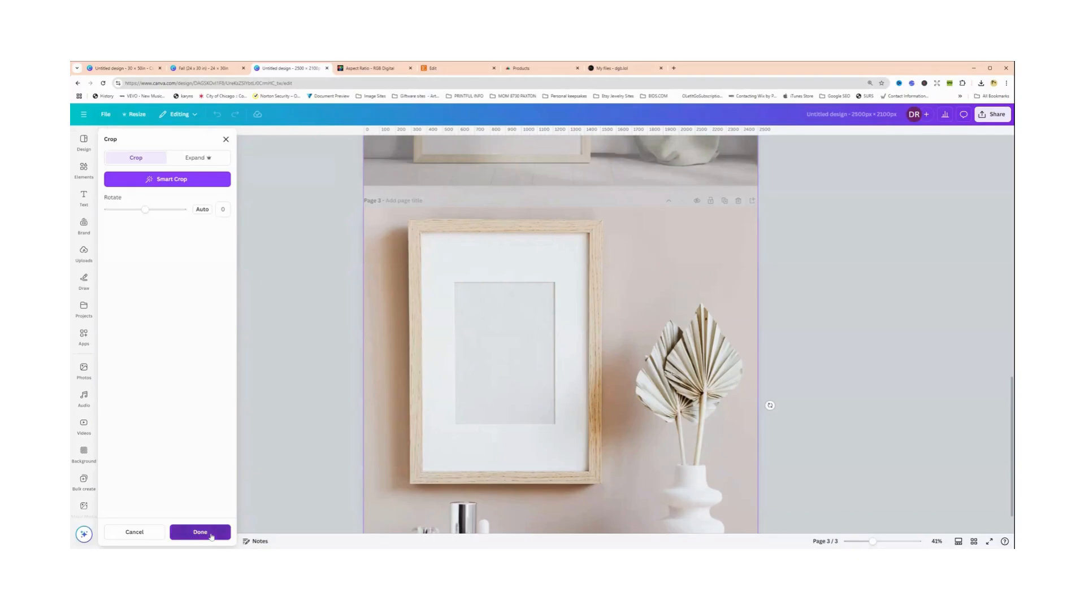
Add a fourth page and set the dining room mockup photo with the black frame and wooden bookshelf as its background
{"action": "scroll", "coordinate": [492, 474], "scroll_direction": "down", "scroll_amount": 1}
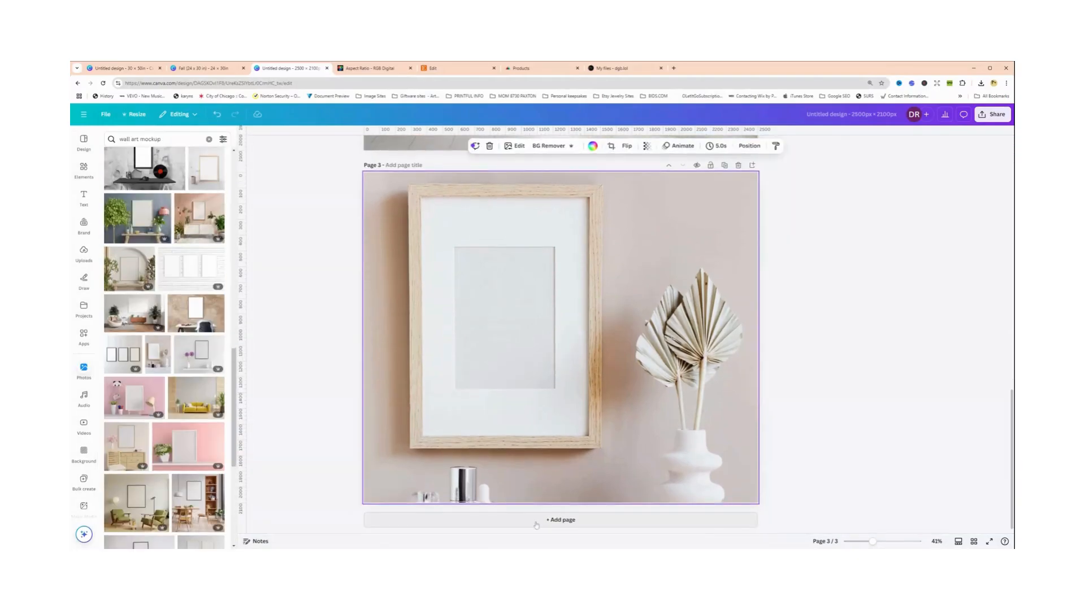
{"action": "left_click", "coordinate": [559, 521]}
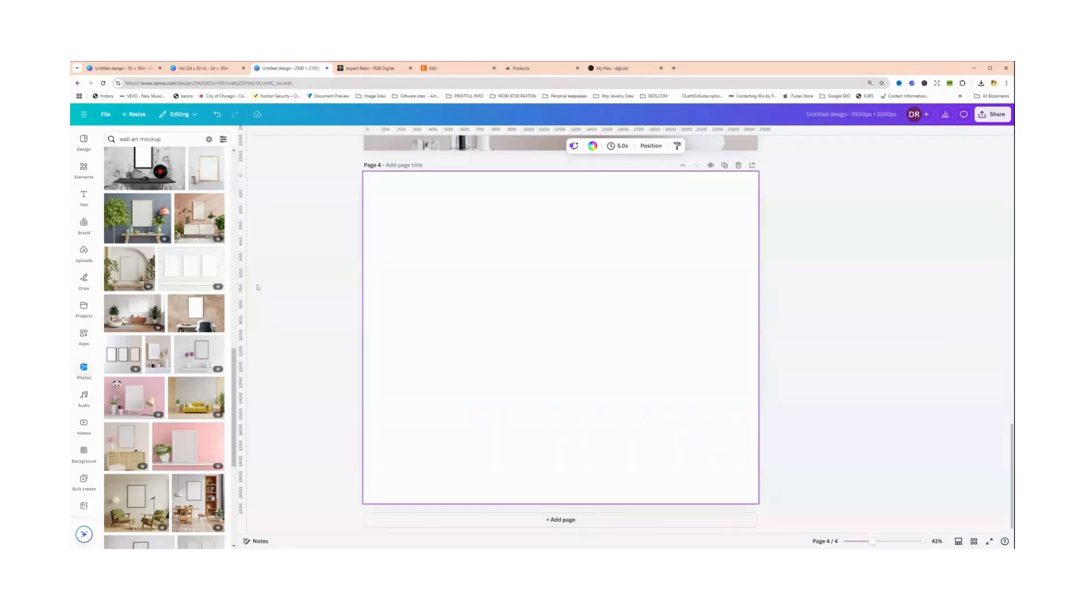
{"action": "scroll", "coordinate": [188, 443], "scroll_direction": "down", "scroll_amount": 3}
{"action": "scroll", "coordinate": [188, 443], "scroll_direction": "down", "scroll_amount": 1}
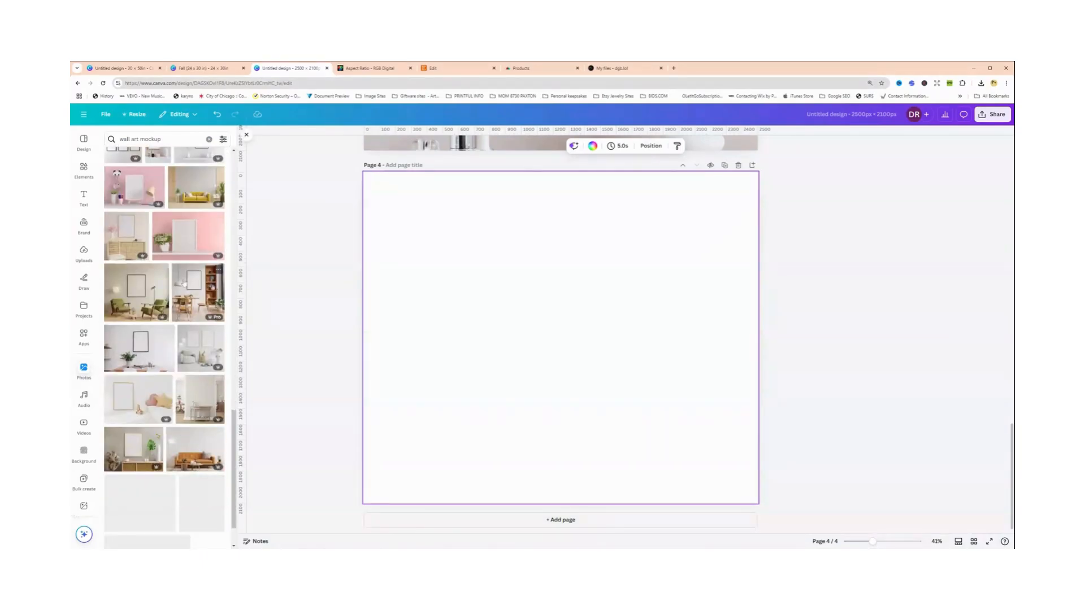
{"action": "left_click", "coordinate": [197, 284]}
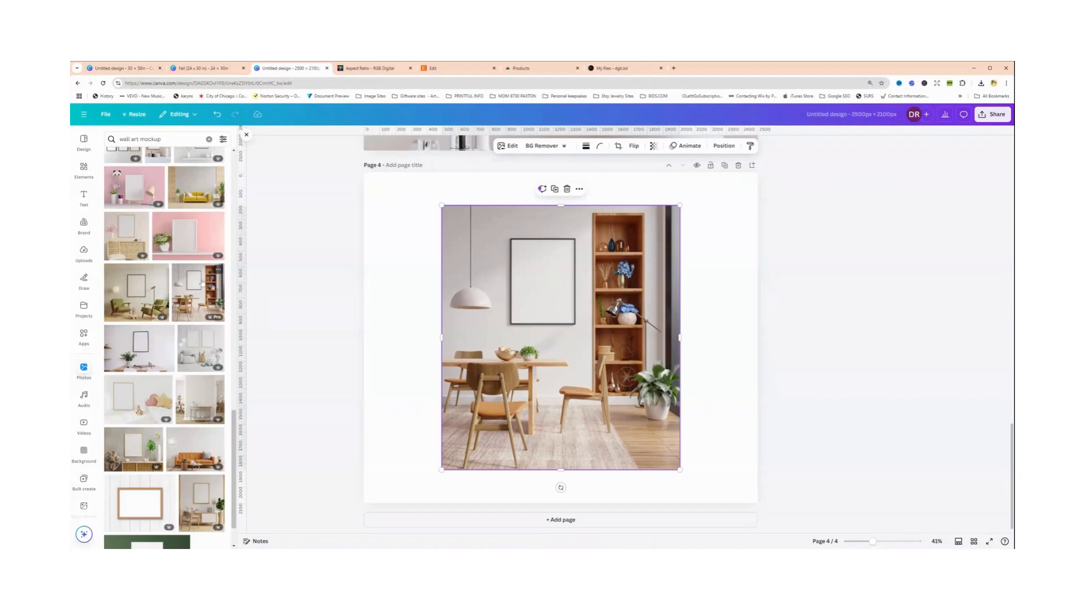
{"action": "right_click", "coordinate": [560, 299]}
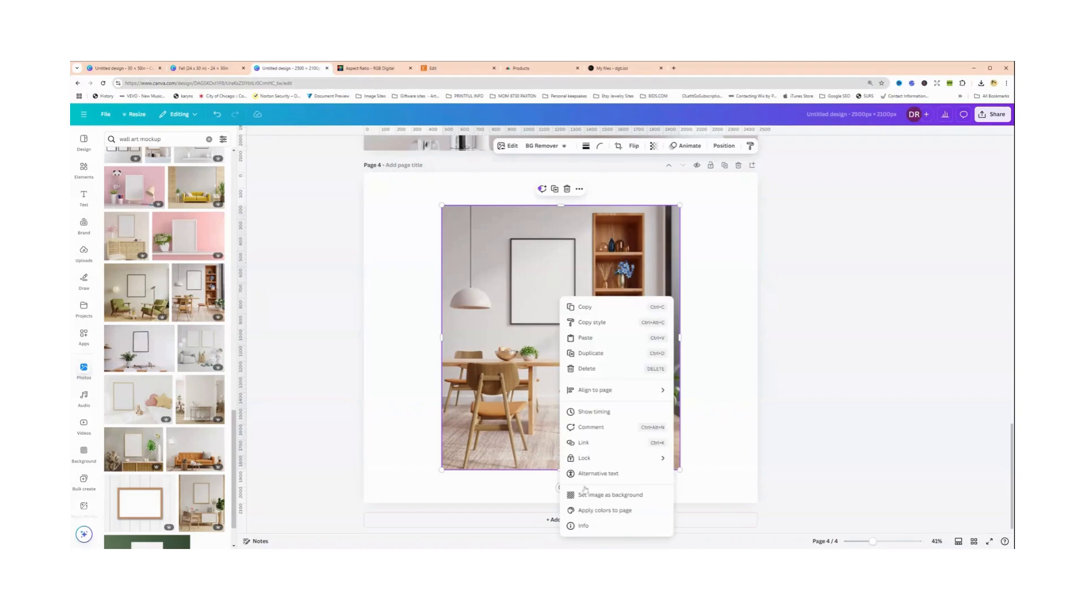
{"action": "left_click", "coordinate": [597, 498]}
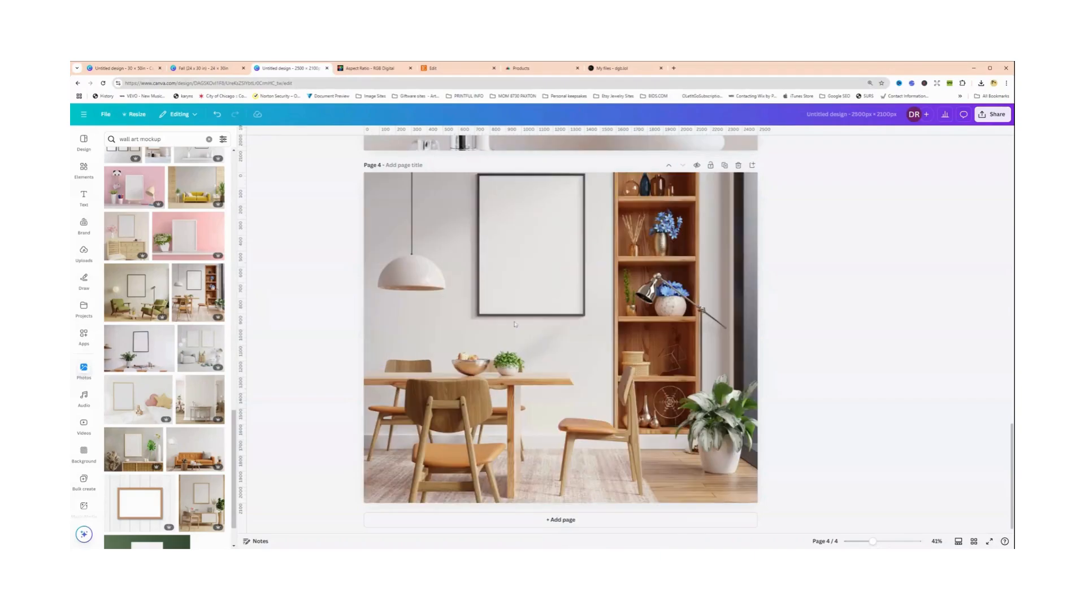
Shift the fourth page's background photo down within its crop so wall shows above the black frame, and apply the crop
{"action": "double_click", "coordinate": [530, 283]}
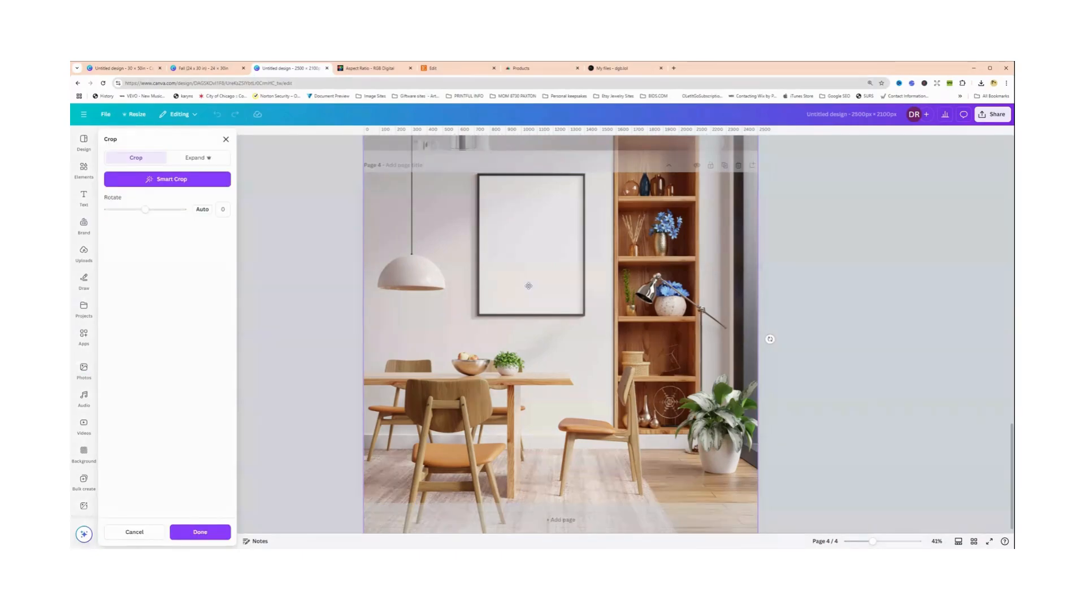
{"action": "left_click_drag", "start_coordinate": [530, 283], "coordinate": [539, 307]}
{"action": "left_click", "coordinate": [814, 347]}
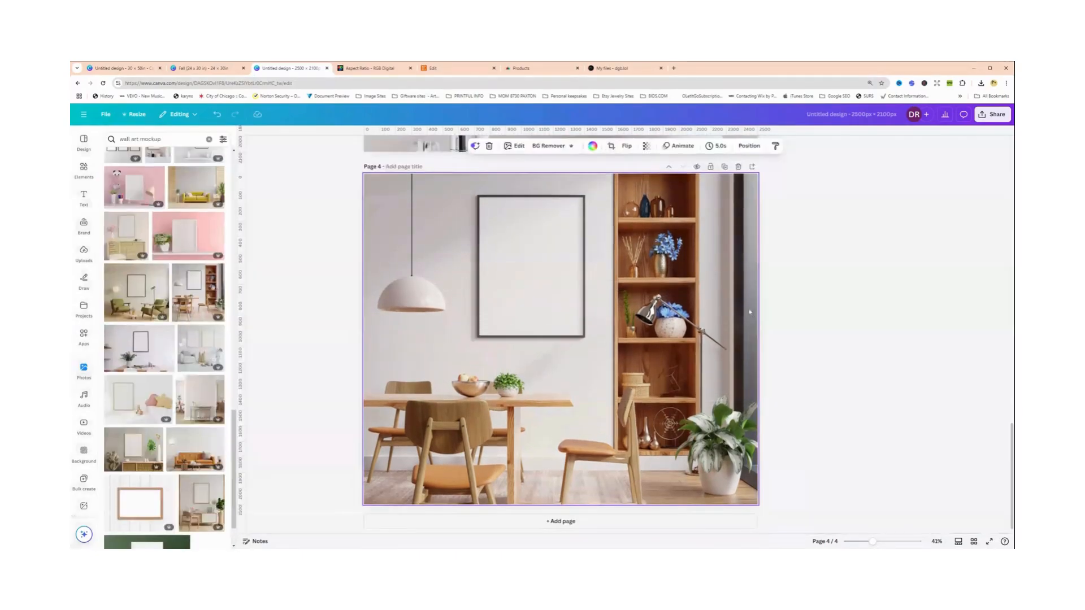
Look back over the existing mockup pages and add a blank fifth page after the dining room scene
{"action": "scroll", "coordinate": [668, 308], "scroll_direction": "up", "scroll_amount": 10}
{"action": "scroll", "coordinate": [669, 308], "scroll_direction": "up", "scroll_amount": 5}
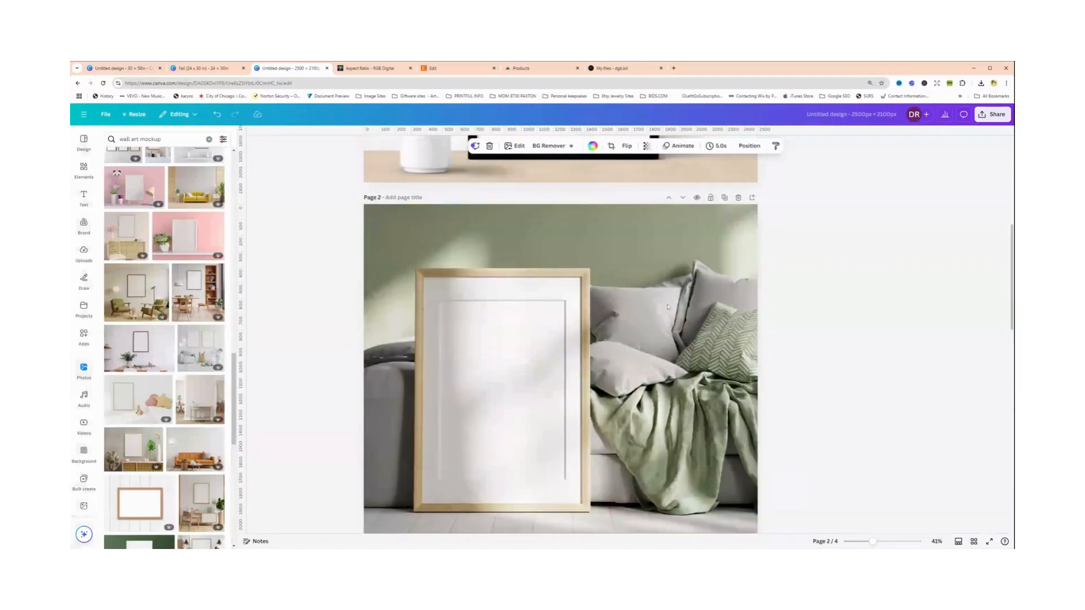
{"action": "scroll", "coordinate": [600, 333], "scroll_direction": "down", "scroll_amount": 10}
{"action": "scroll", "coordinate": [600, 334], "scroll_direction": "down", "scroll_amount": 3}
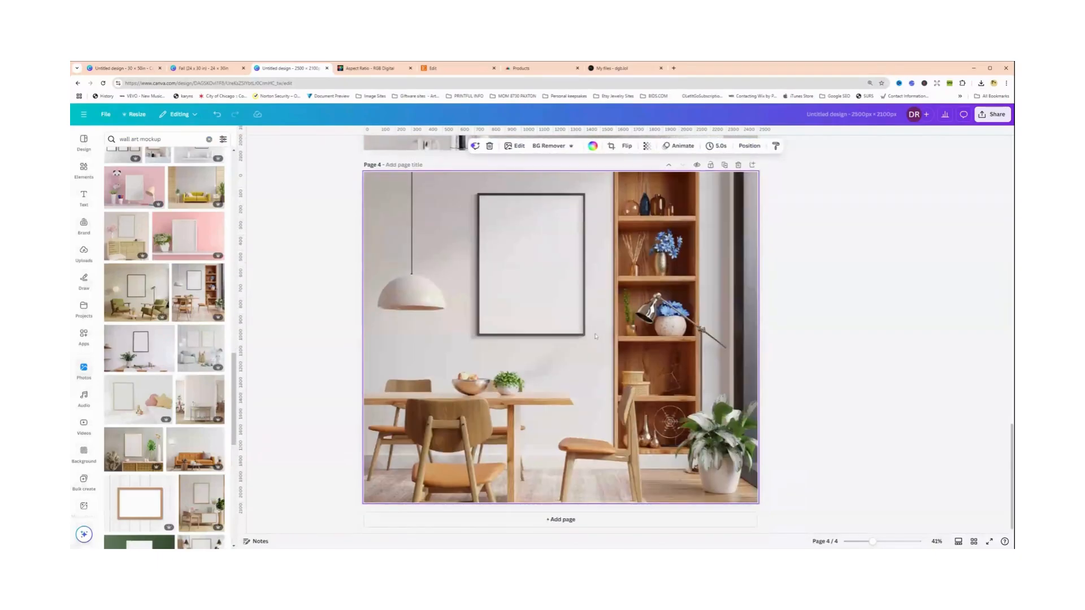
{"action": "left_click", "coordinate": [553, 520]}
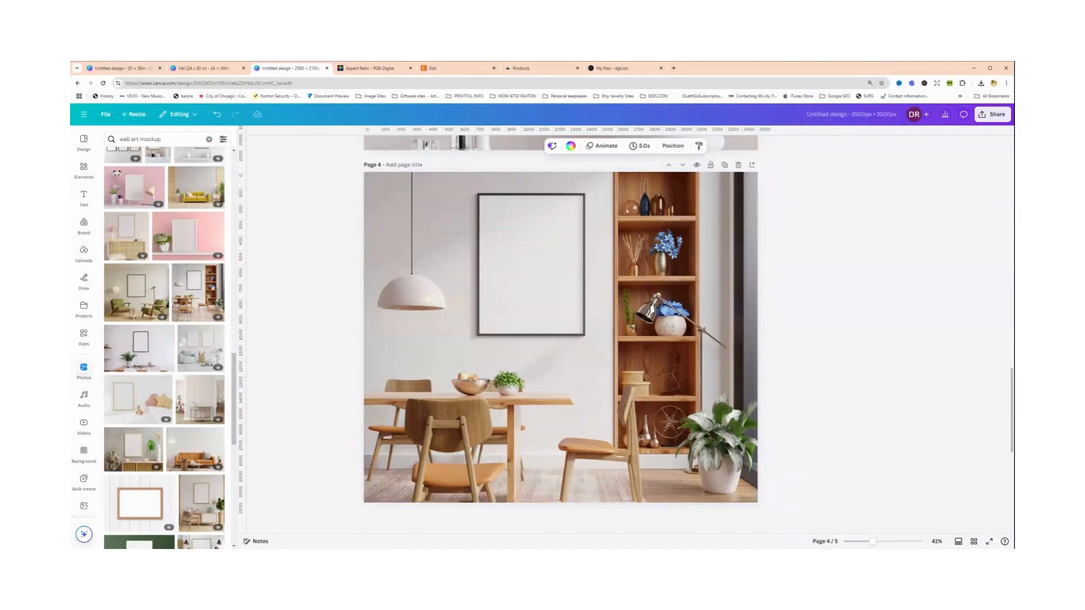
Browse the wall art mockup photo results for a framed room scene suited to the fifth page
{"action": "scroll", "coordinate": [128, 451], "scroll_direction": "down", "scroll_amount": 5}
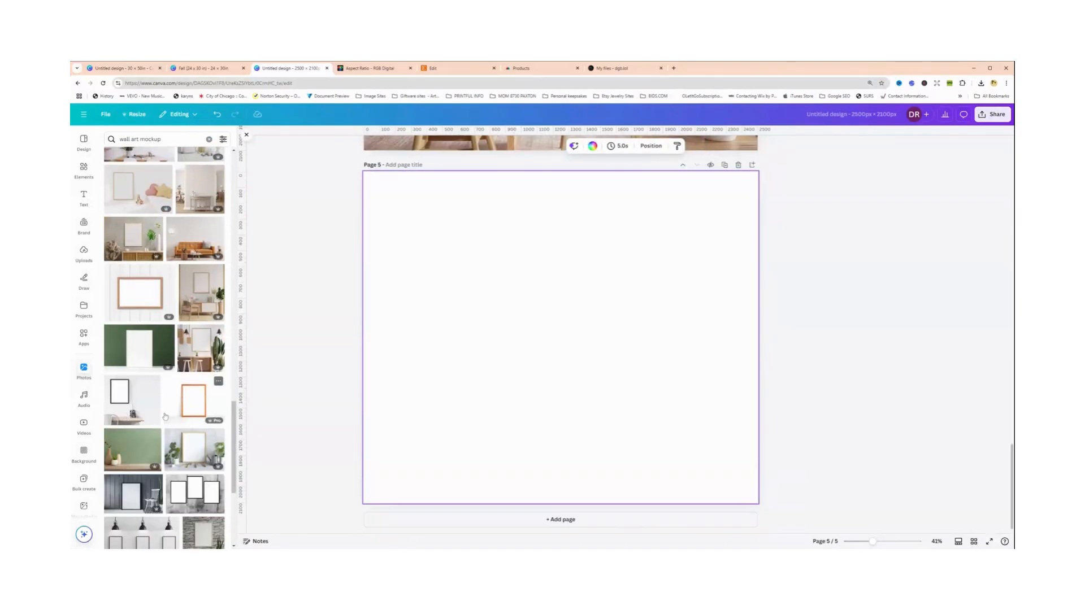
{"action": "scroll", "coordinate": [148, 419], "scroll_direction": "down", "scroll_amount": 1}
{"action": "scroll", "coordinate": [148, 419], "scroll_direction": "down", "scroll_amount": 2}
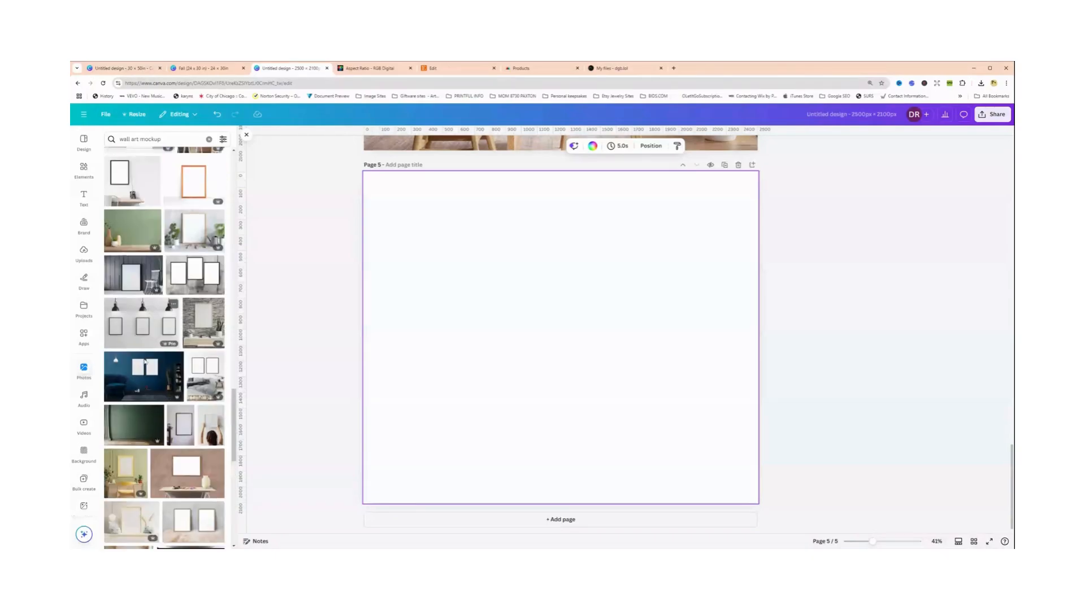
{"action": "scroll", "coordinate": [204, 445], "scroll_direction": "down", "scroll_amount": 2}
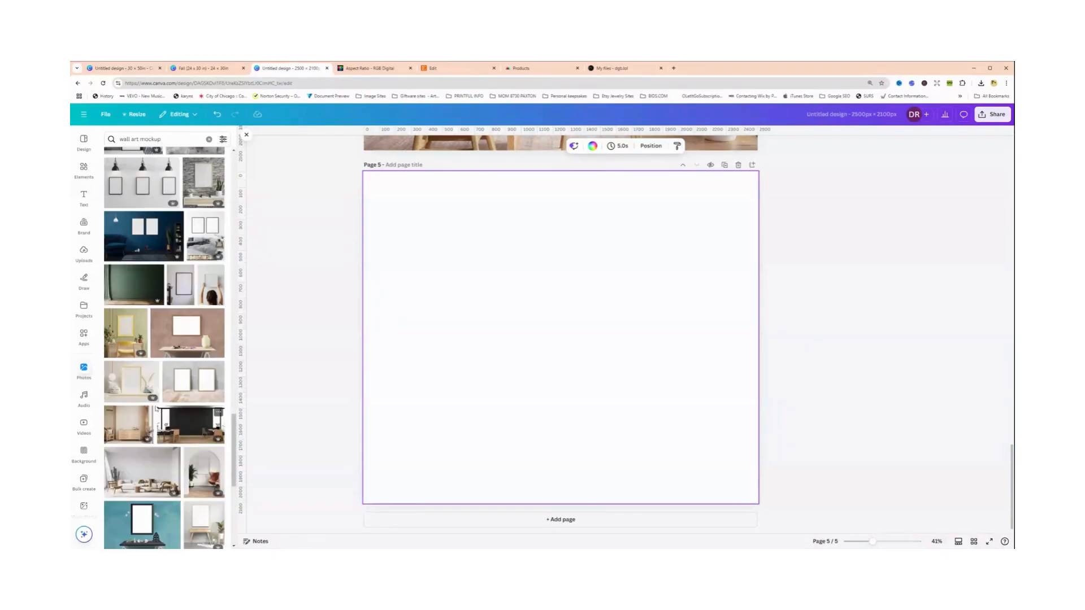
{"action": "scroll", "coordinate": [149, 452], "scroll_direction": "down", "scroll_amount": 3}
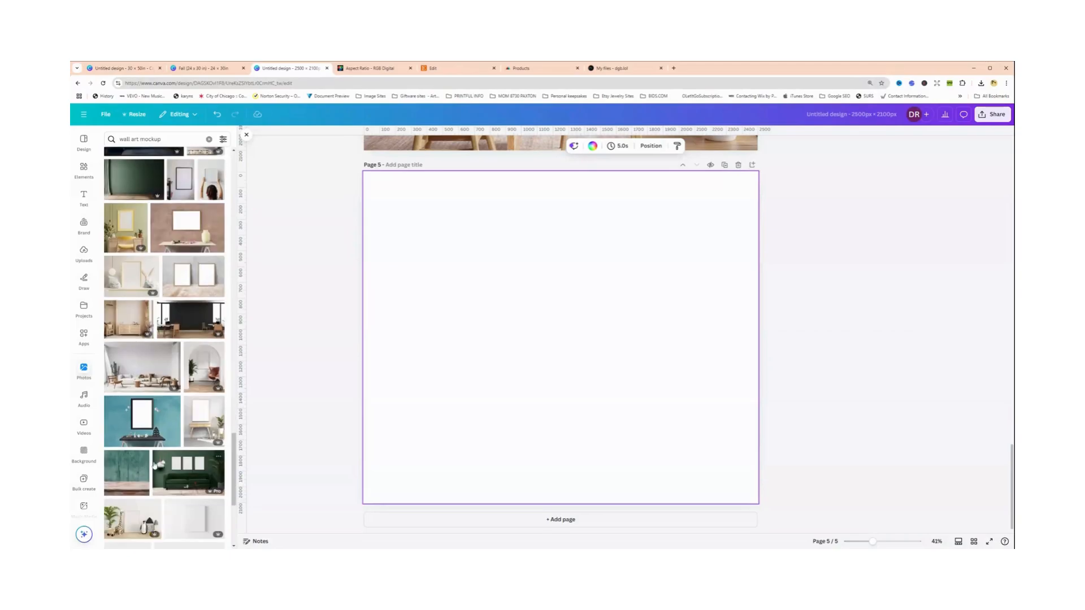
{"action": "scroll", "coordinate": [148, 467], "scroll_direction": "down", "scroll_amount": 3}
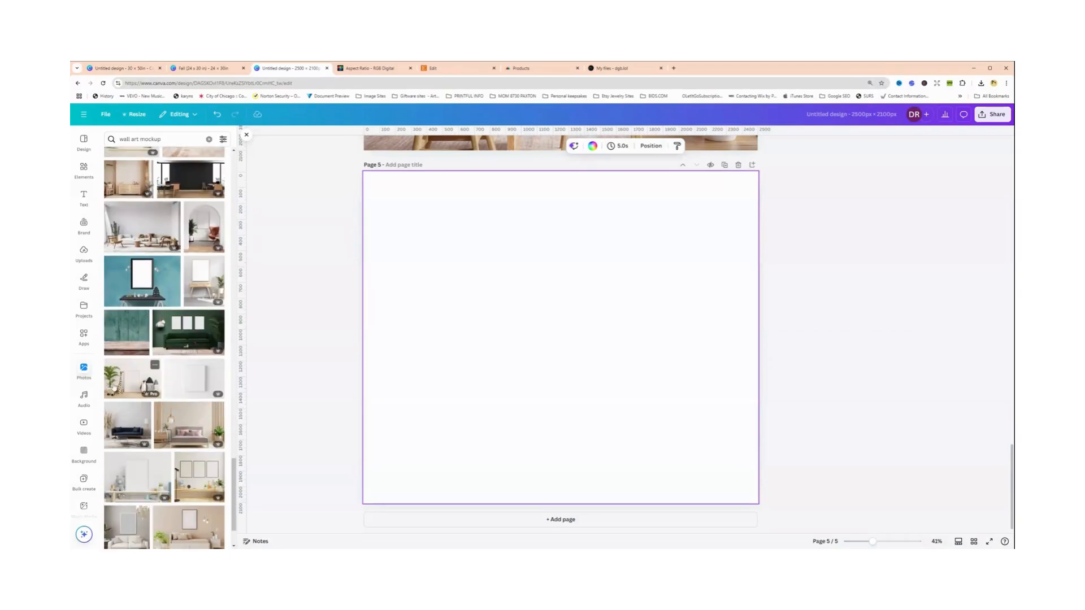
{"action": "scroll", "coordinate": [151, 466], "scroll_direction": "down", "scroll_amount": 2}
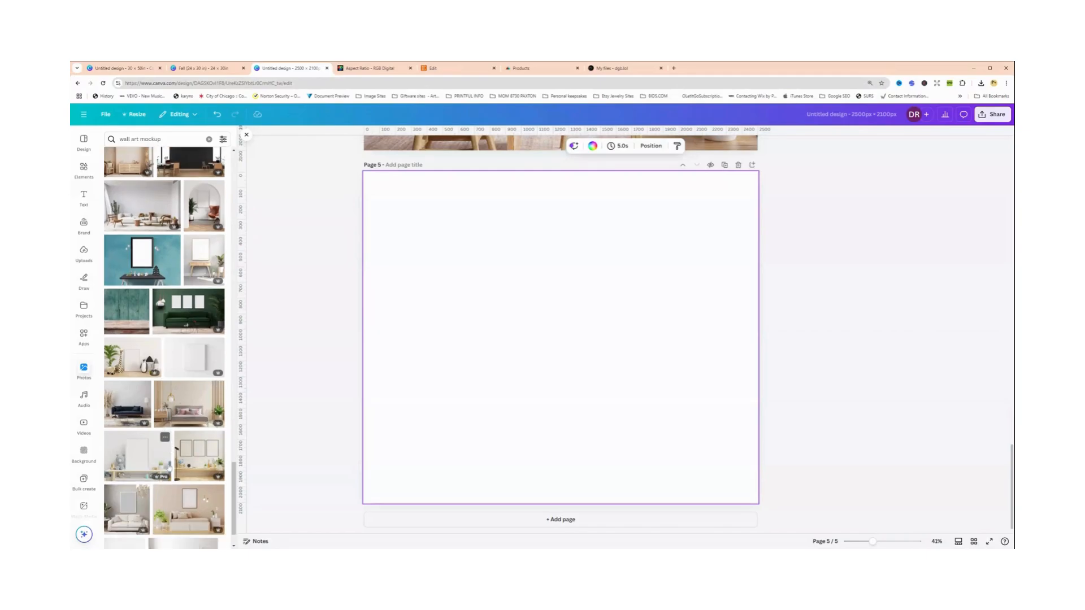
{"action": "scroll", "coordinate": [151, 465], "scroll_direction": "down", "scroll_amount": 6}
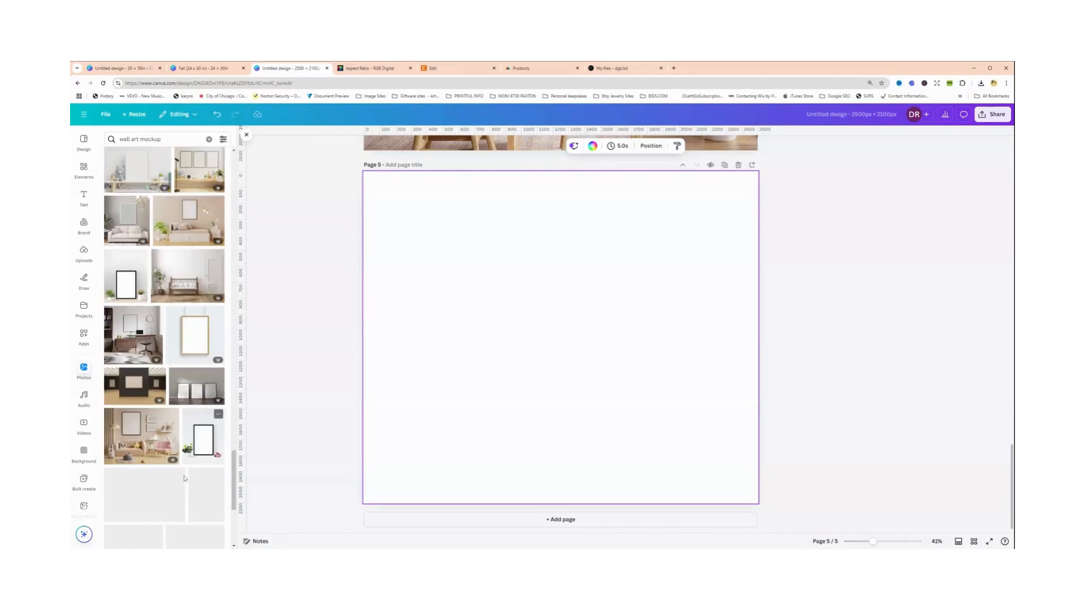
{"action": "scroll", "coordinate": [150, 425], "scroll_direction": "down", "scroll_amount": 4}
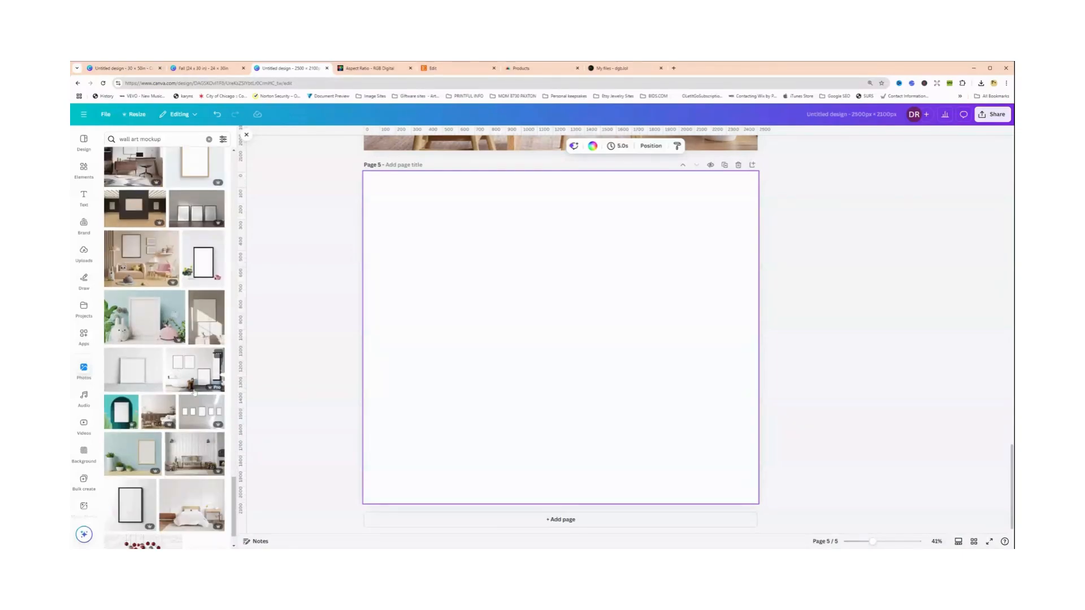
{"action": "scroll", "coordinate": [175, 399], "scroll_direction": "down", "scroll_amount": 3}
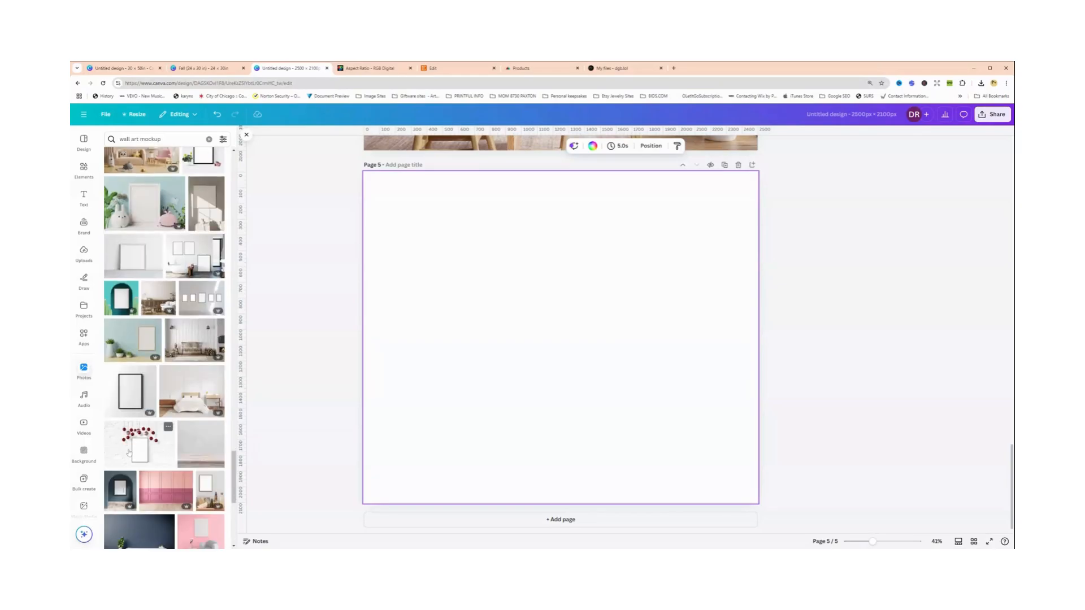
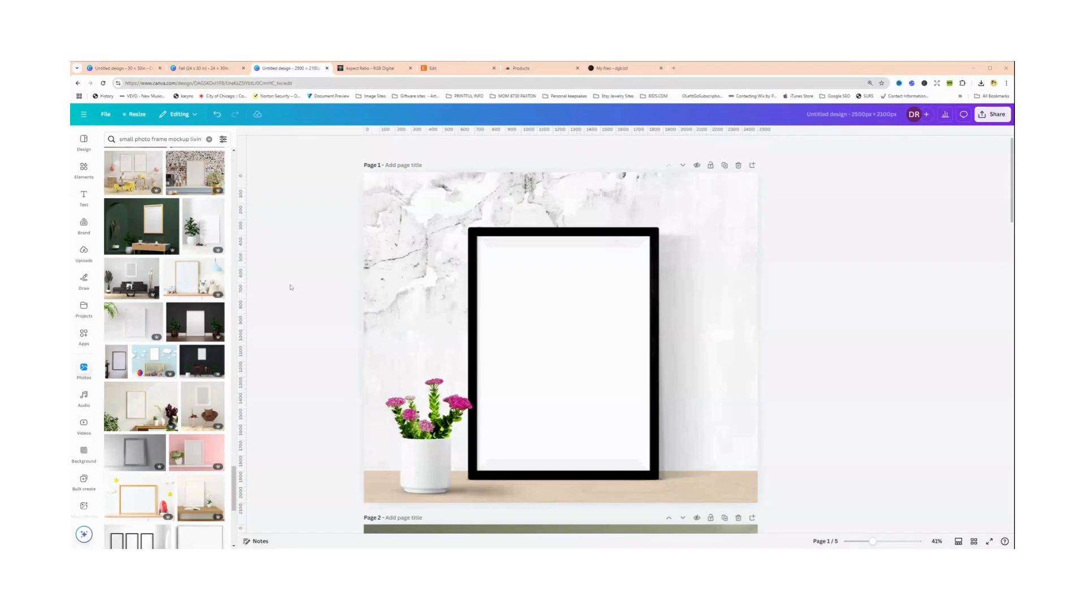
Review the framed mockup backgrounds on all five pages, comparing the scenes and the blank frame areas
{"action": "scroll", "coordinate": [508, 305], "scroll_direction": "down", "scroll_amount": 1}
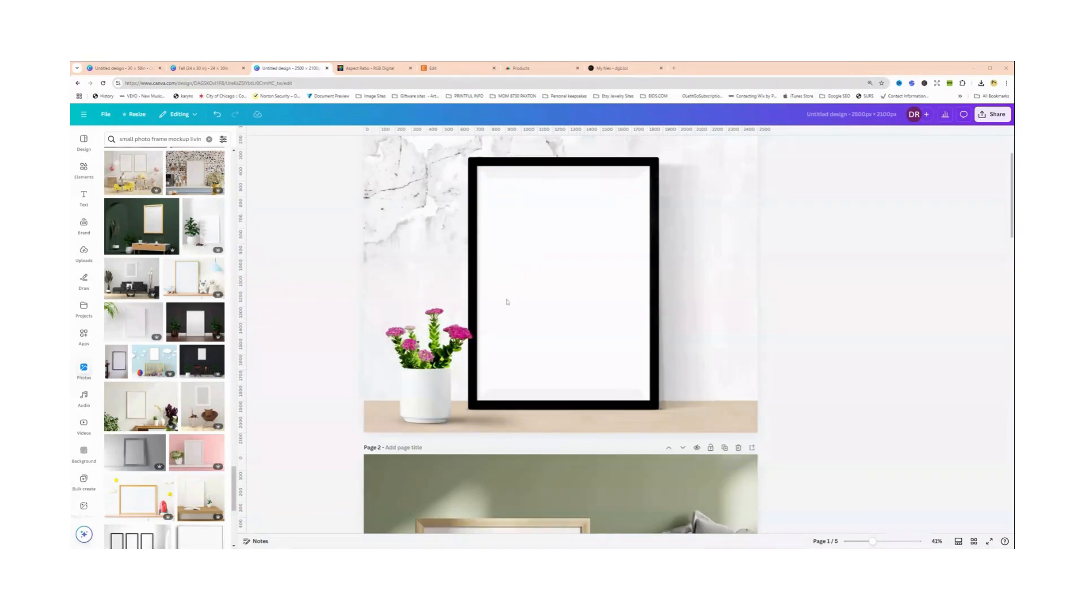
{"action": "scroll", "coordinate": [508, 301], "scroll_direction": "up", "scroll_amount": 1}
{"action": "scroll", "coordinate": [509, 301], "scroll_direction": "down", "scroll_amount": 7}
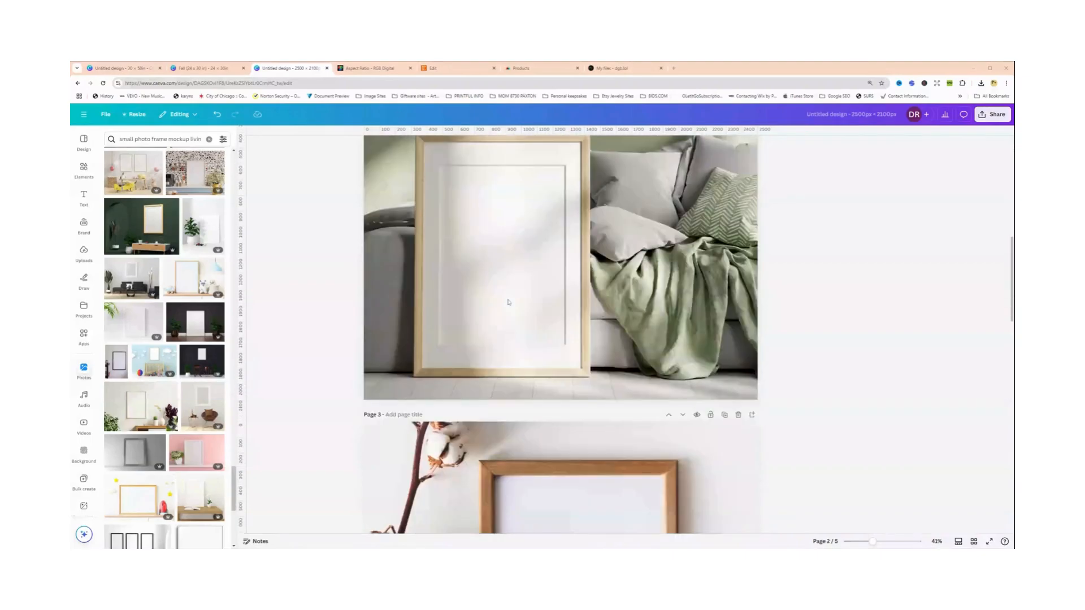
{"action": "scroll", "coordinate": [507, 301], "scroll_direction": "up", "scroll_amount": 2}
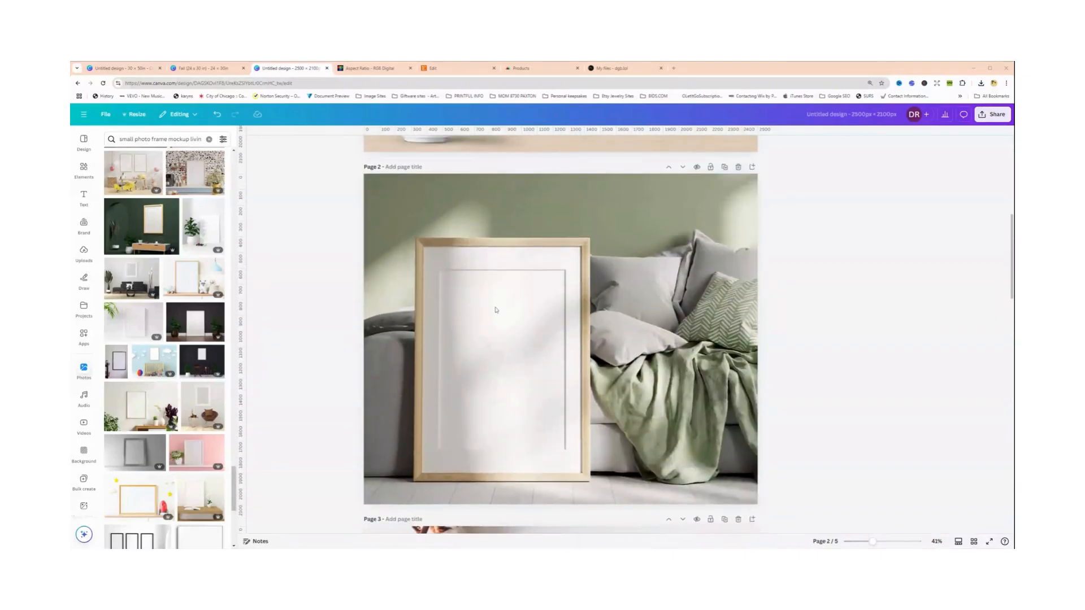
{"action": "scroll", "coordinate": [499, 304], "scroll_direction": "up", "scroll_amount": 2}
{"action": "scroll", "coordinate": [556, 273], "scroll_direction": "up", "scroll_amount": 1}
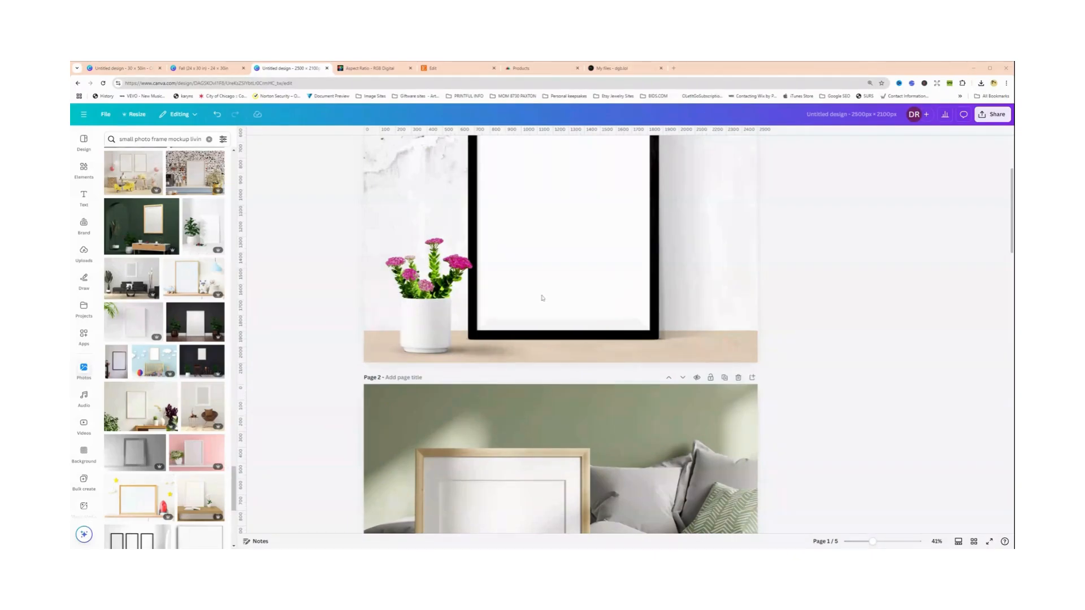
{"action": "scroll", "coordinate": [541, 309], "scroll_direction": "down", "scroll_amount": 7}
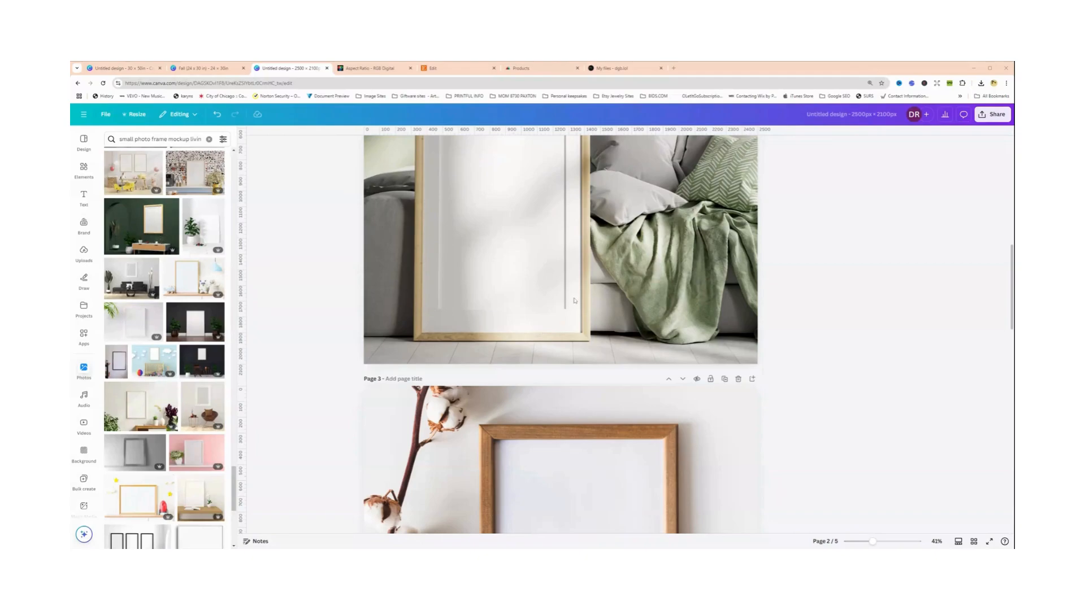
{"action": "scroll", "coordinate": [511, 338], "scroll_direction": "down", "scroll_amount": 4}
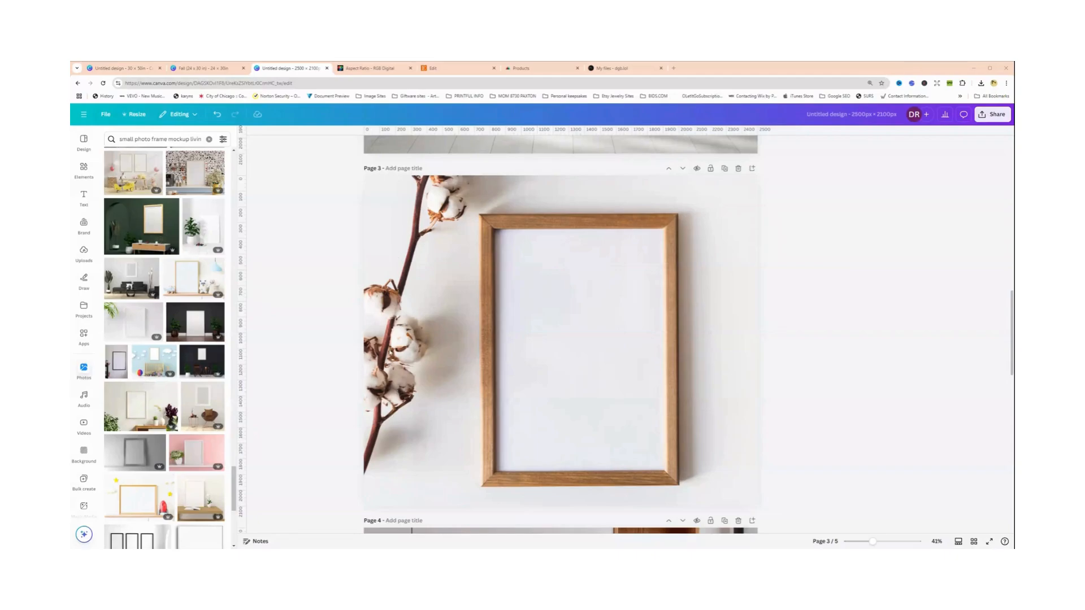
{"action": "scroll", "coordinate": [417, 278], "scroll_direction": "down", "scroll_amount": 6}
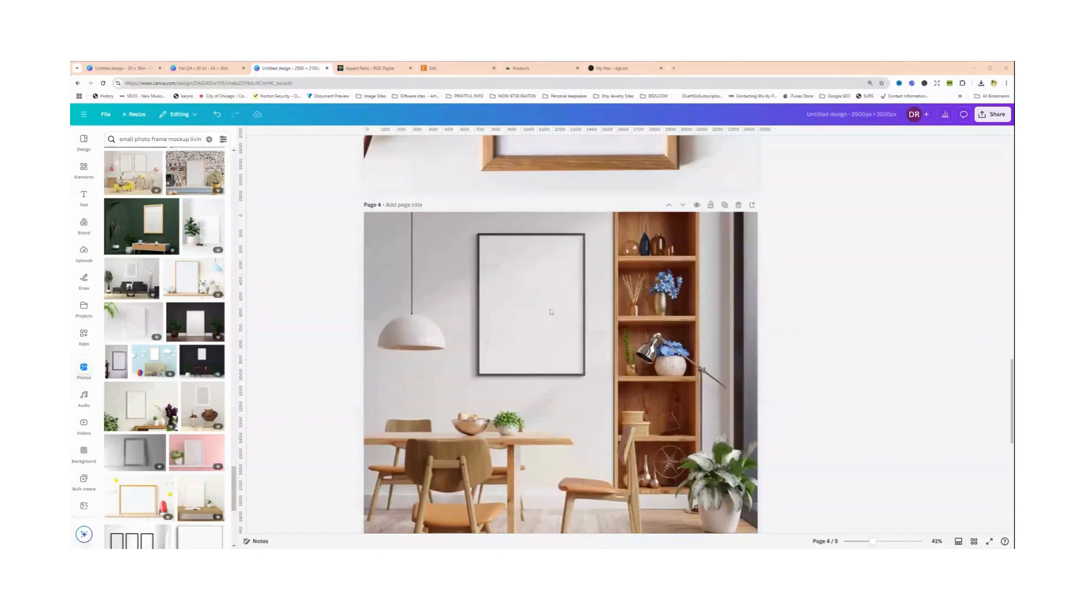
{"action": "scroll", "coordinate": [551, 311], "scroll_direction": "down", "scroll_amount": 6}
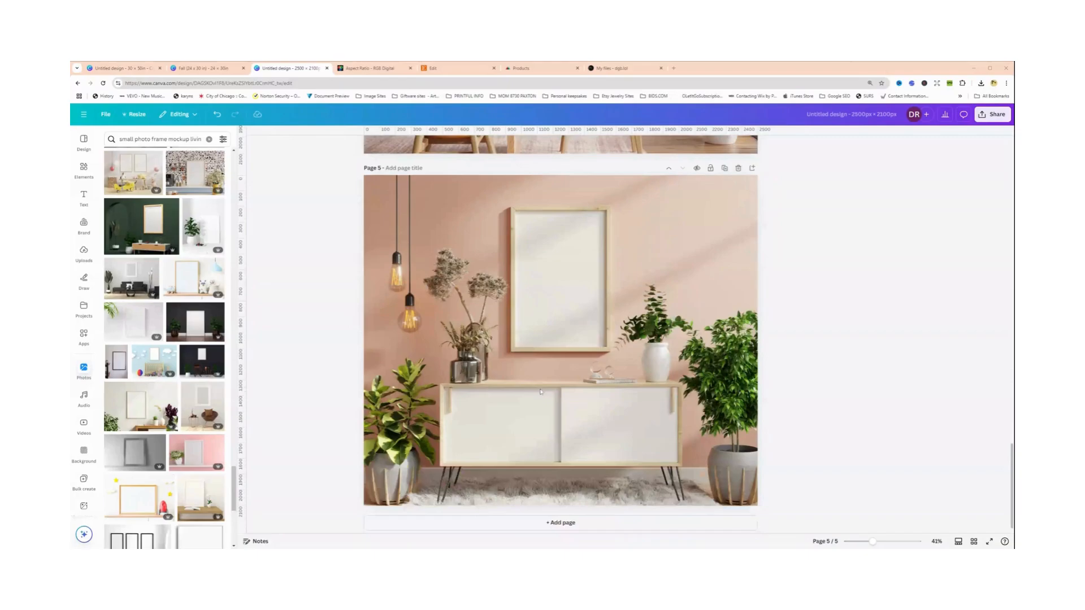
{"action": "scroll", "coordinate": [571, 412], "scroll_direction": "up", "scroll_amount": 10}
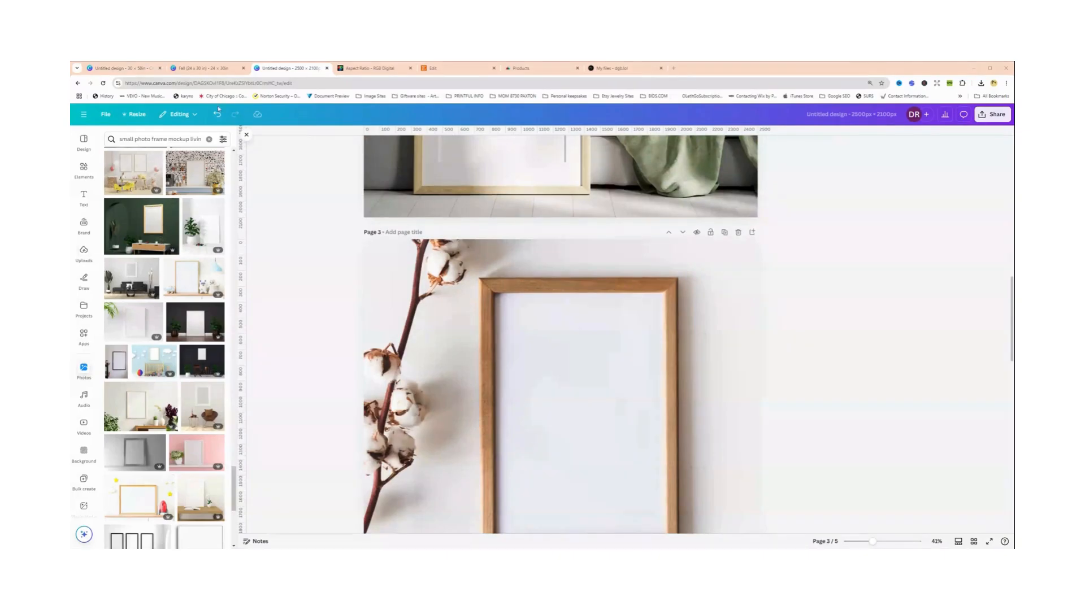
Check the enhanced 300 DPI file on dgb.lol, return to the Canva mockup design, and upload the finished fall artwork
{"action": "left_click", "coordinate": [608, 69]}
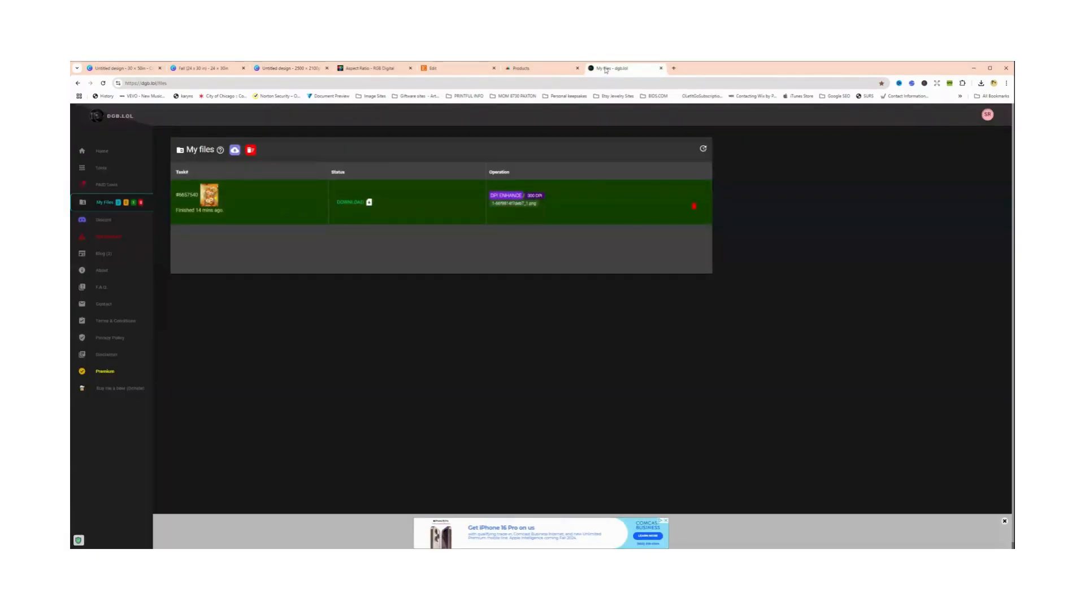
{"action": "left_click", "coordinate": [286, 71]}
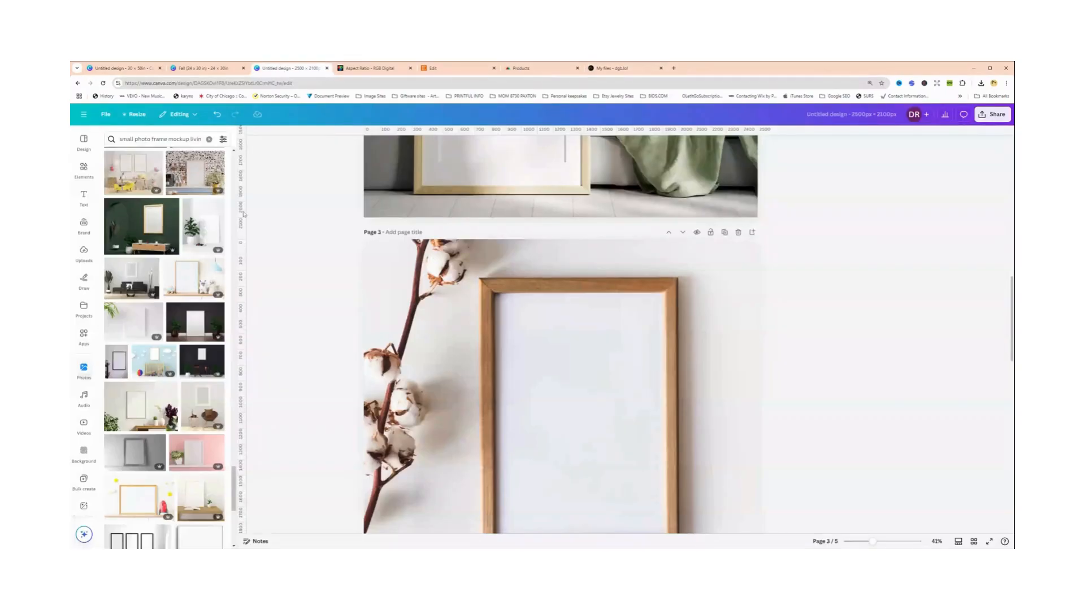
{"action": "left_click", "coordinate": [83, 255]}
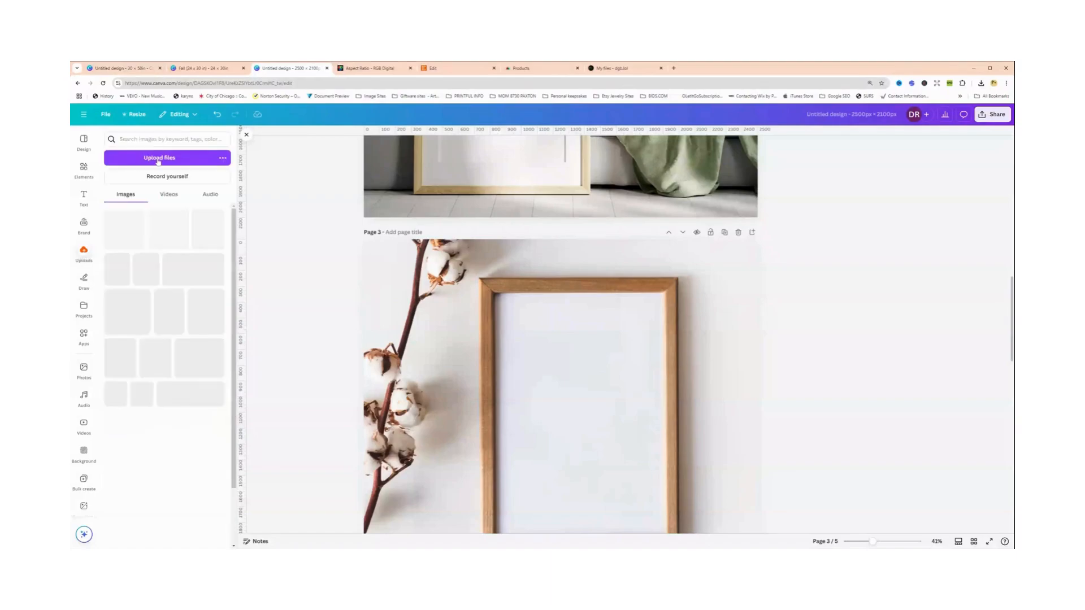
{"action": "left_click", "coordinate": [158, 159]}
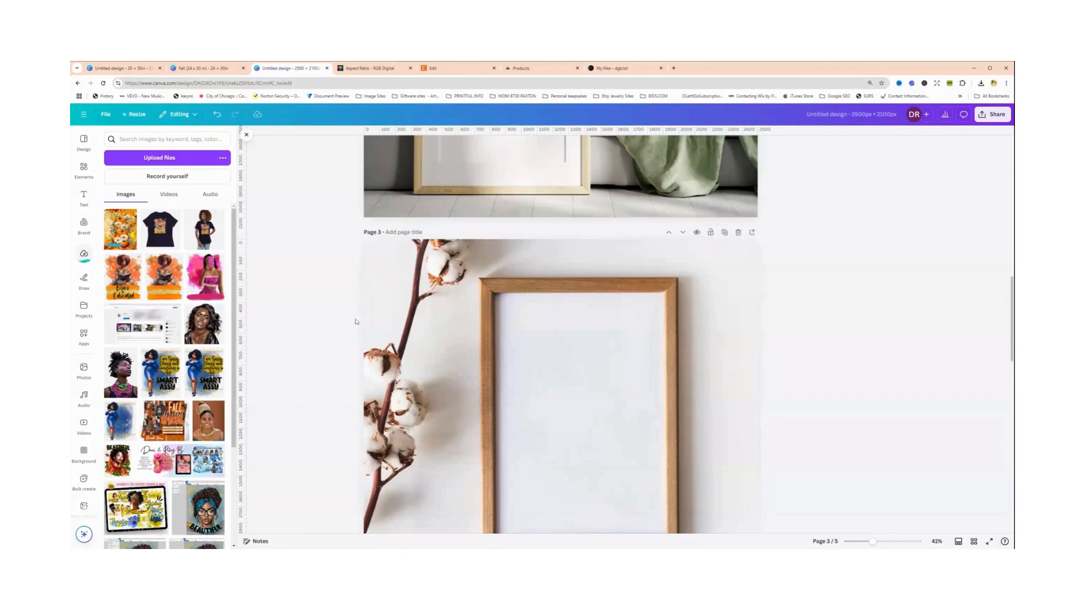
{"action": "scroll", "coordinate": [440, 308], "scroll_direction": "up", "scroll_amount": 10}
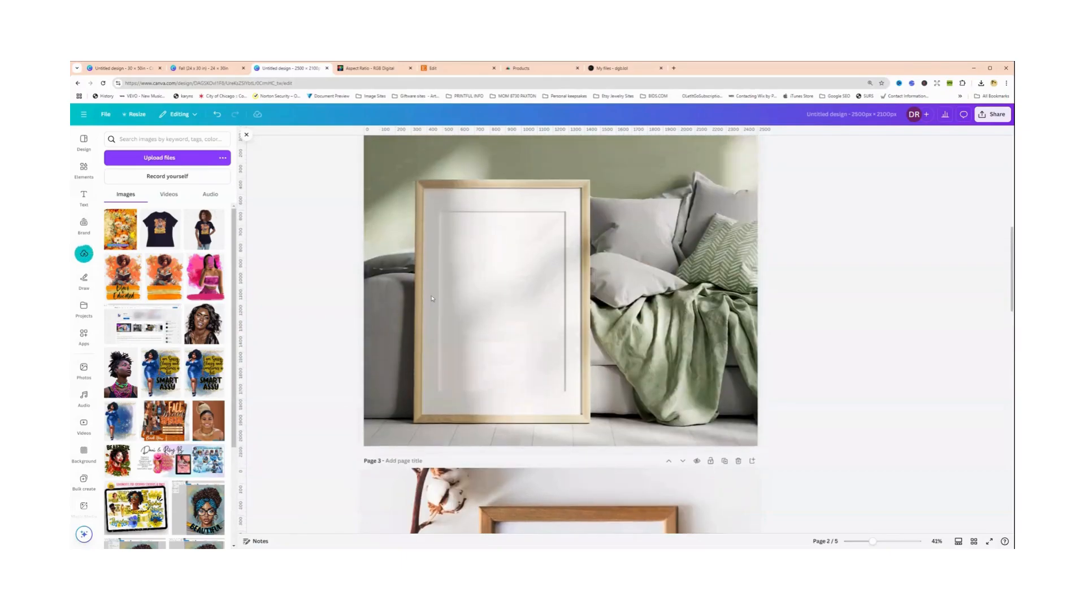
Add the uploaded pumpkin artwork at the black frame's opening on page 1, try scaling it to the opening's width, and undo the resize
{"action": "scroll", "coordinate": [431, 298], "scroll_direction": "up", "scroll_amount": 5}
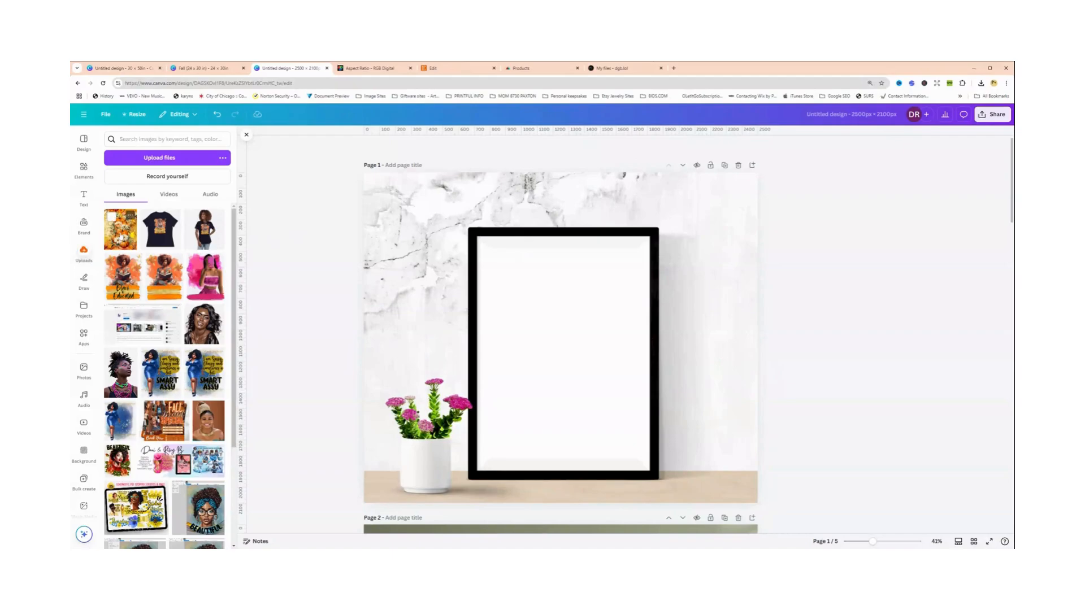
{"action": "left_click", "coordinate": [387, 241]}
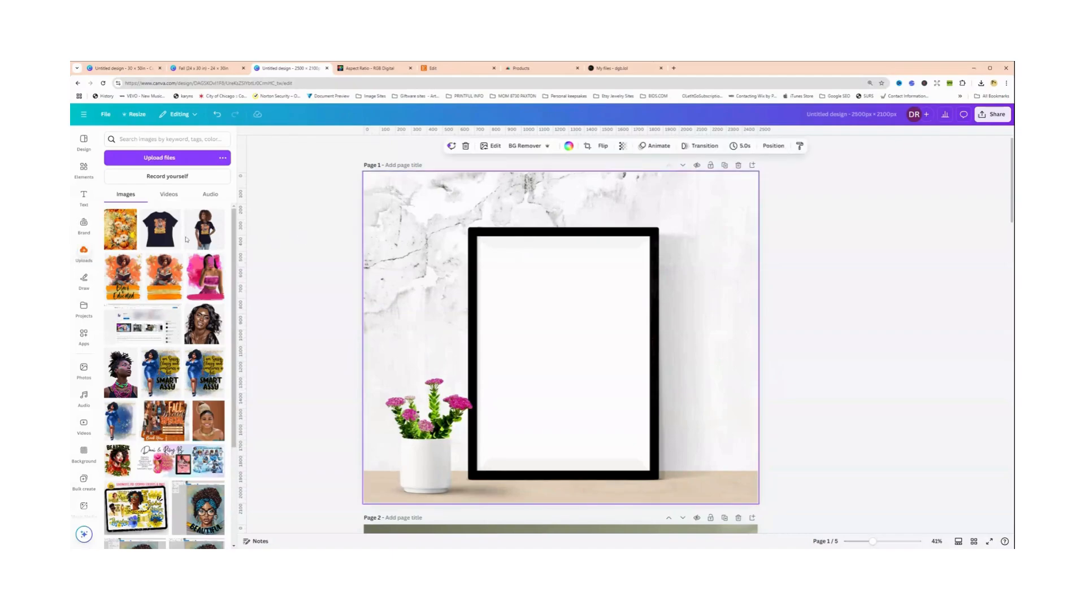
{"action": "left_click", "coordinate": [120, 229]}
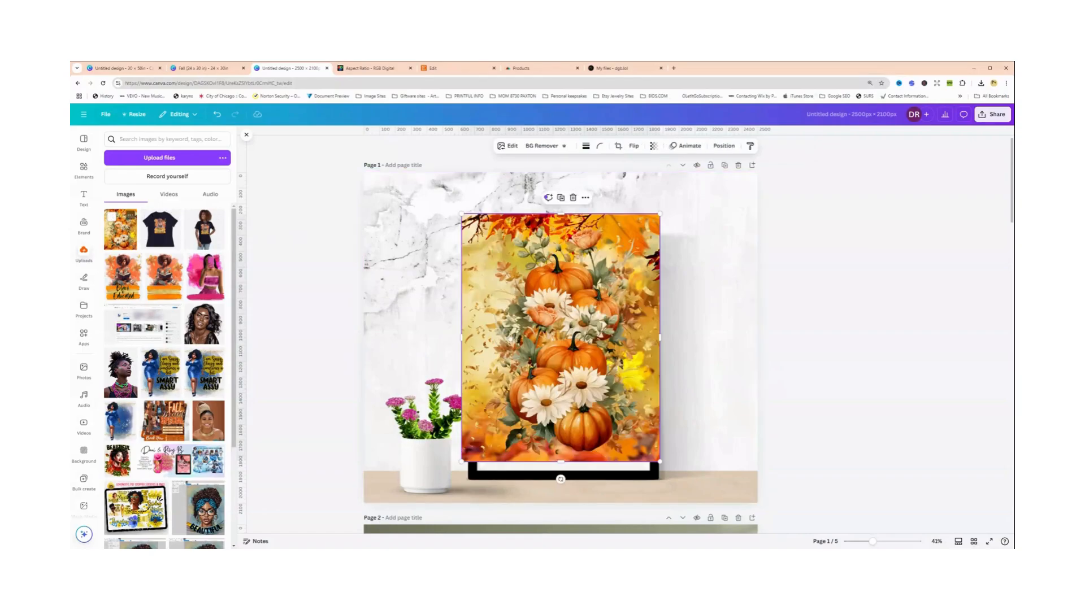
{"action": "left_click_drag", "start_coordinate": [569, 370], "coordinate": [585, 388]}
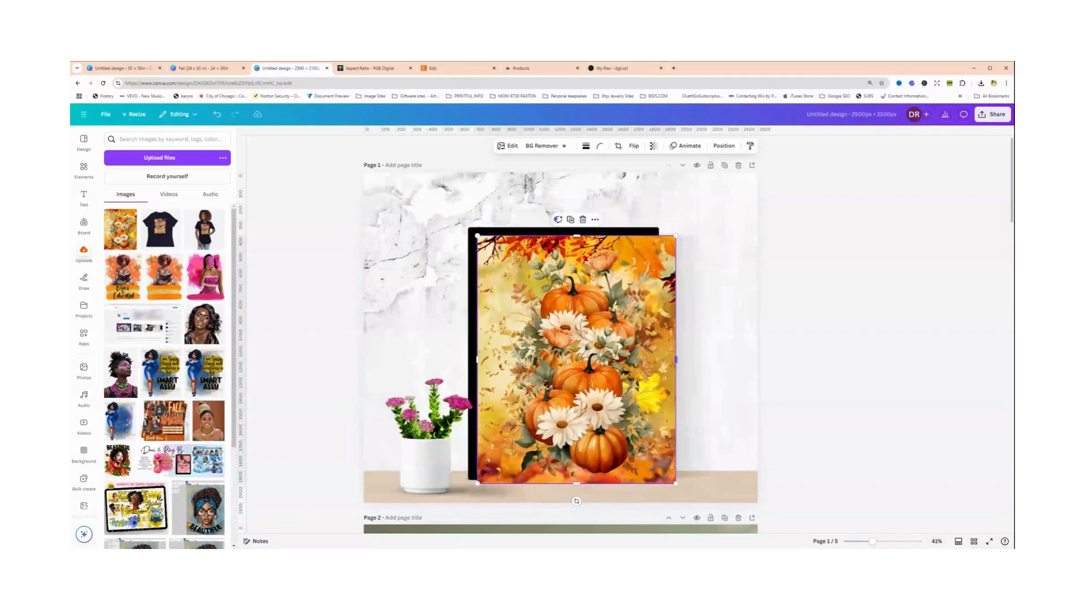
{"action": "left_click_drag", "start_coordinate": [676, 484], "coordinate": [650, 451]}
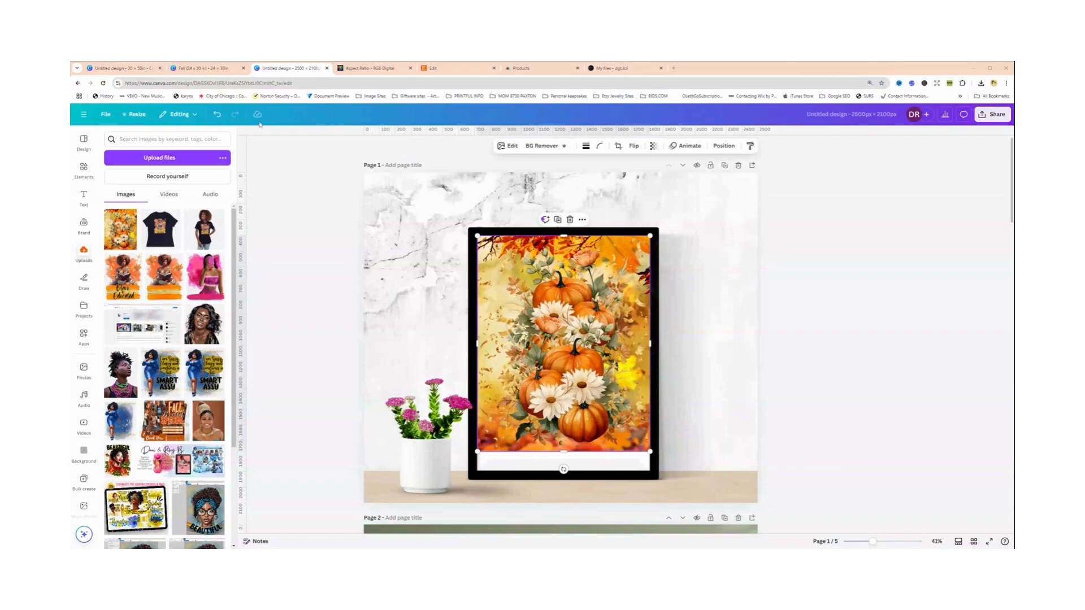
{"action": "left_click", "coordinate": [218, 115]}
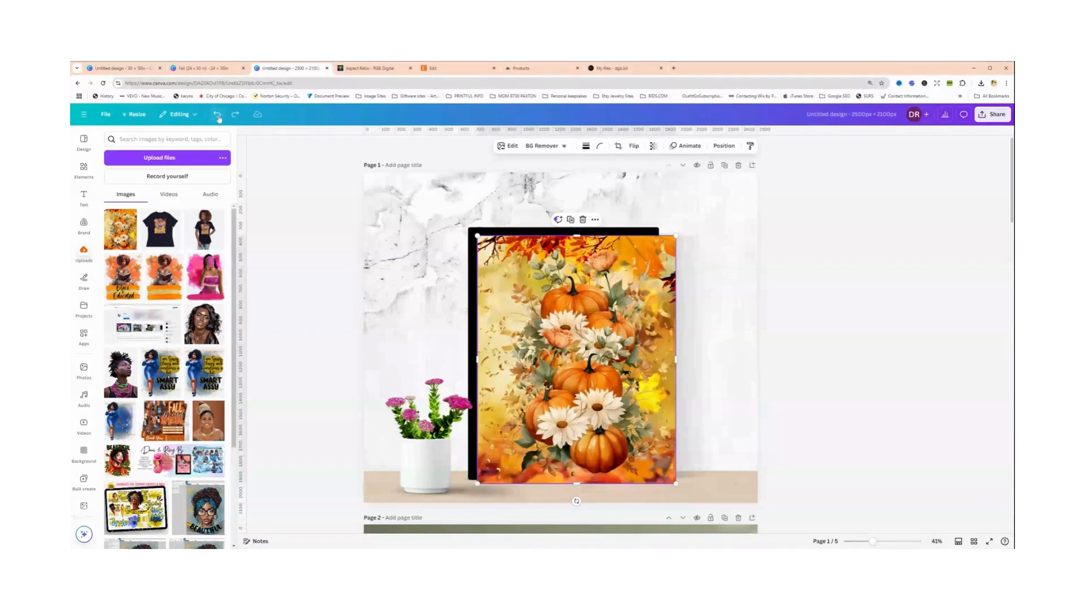
Search the elements for "frame", move the pumpkin artwork aside, and add the plain square photo frame to page 1
{"action": "left_click", "coordinate": [83, 170]}
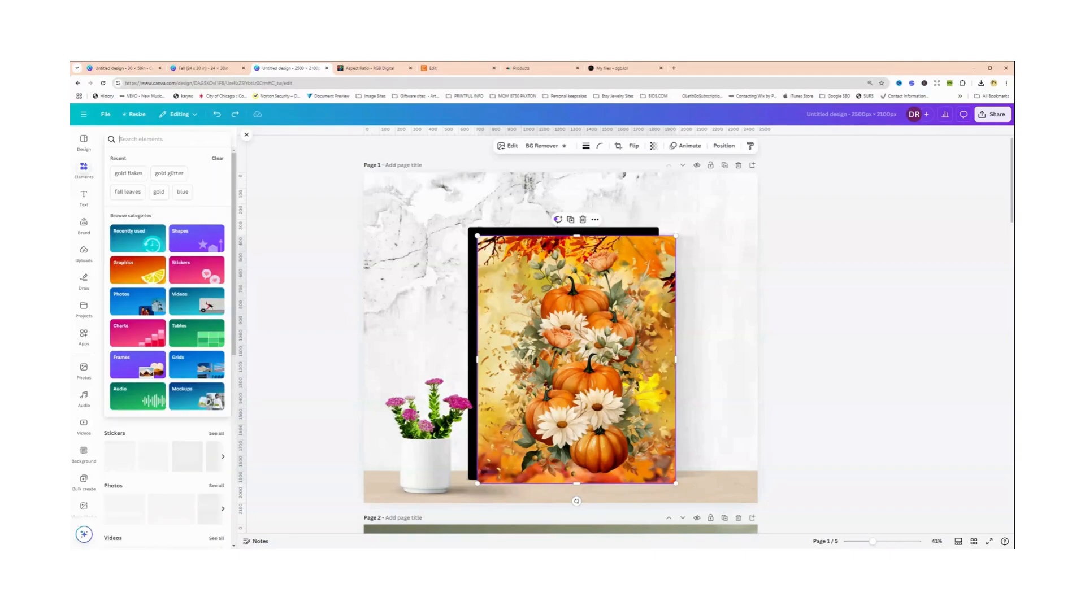
{"action": "type", "text": "frame"}
{"action": "key", "text": "Return"}
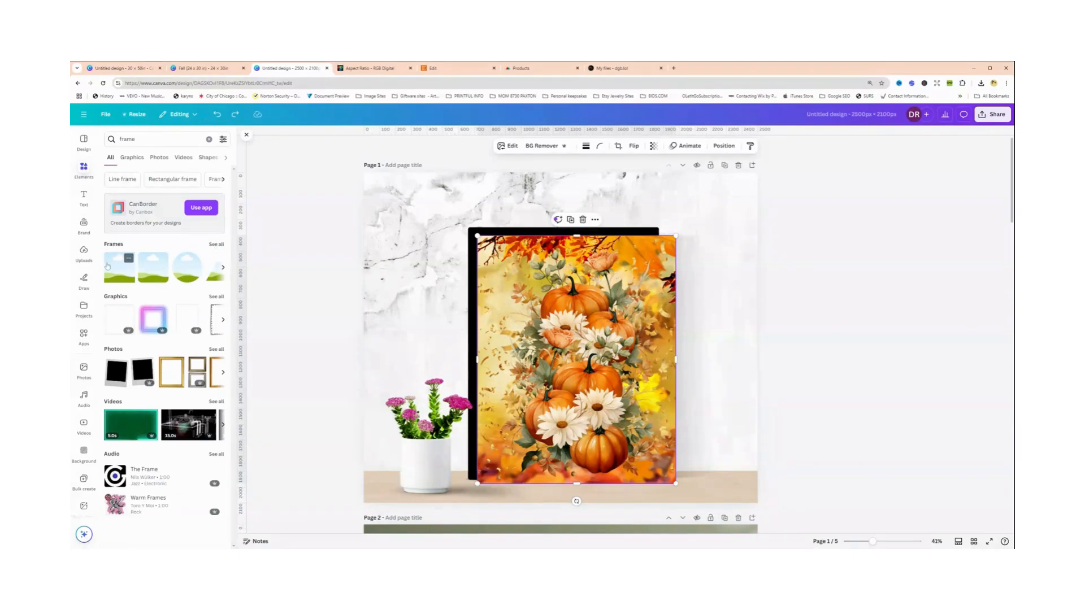
{"action": "left_click", "coordinate": [217, 244]}
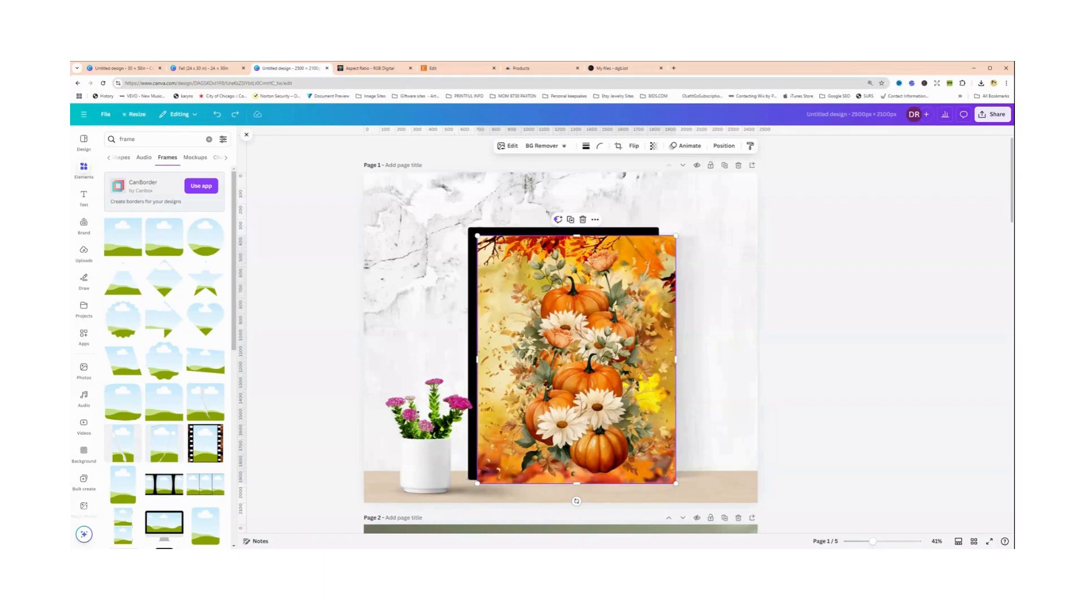
{"action": "left_click_drag", "start_coordinate": [538, 292], "coordinate": [667, 217]}
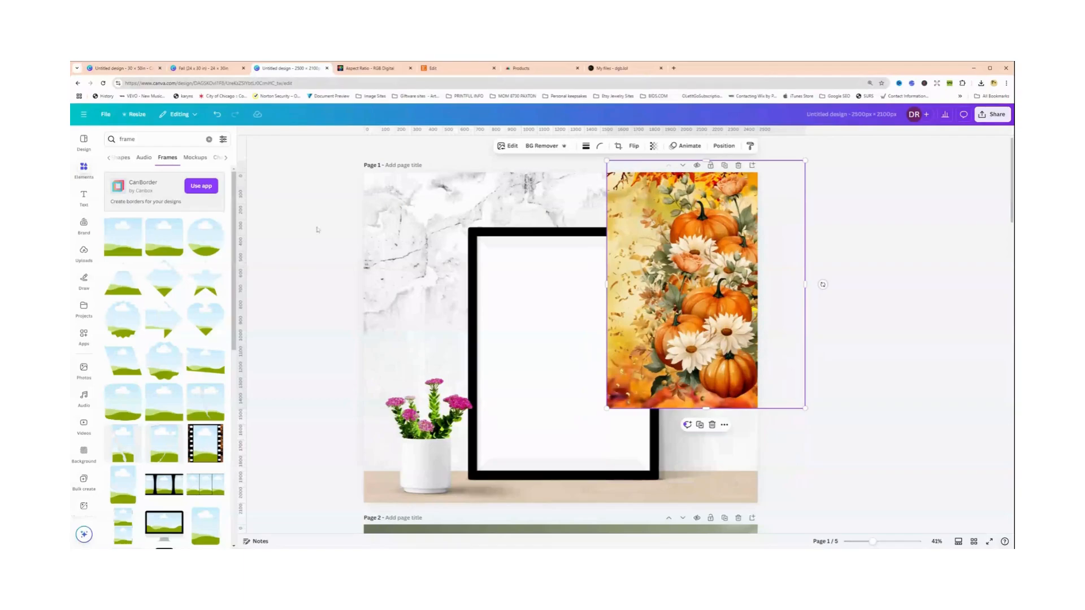
{"action": "left_click", "coordinate": [117, 239]}
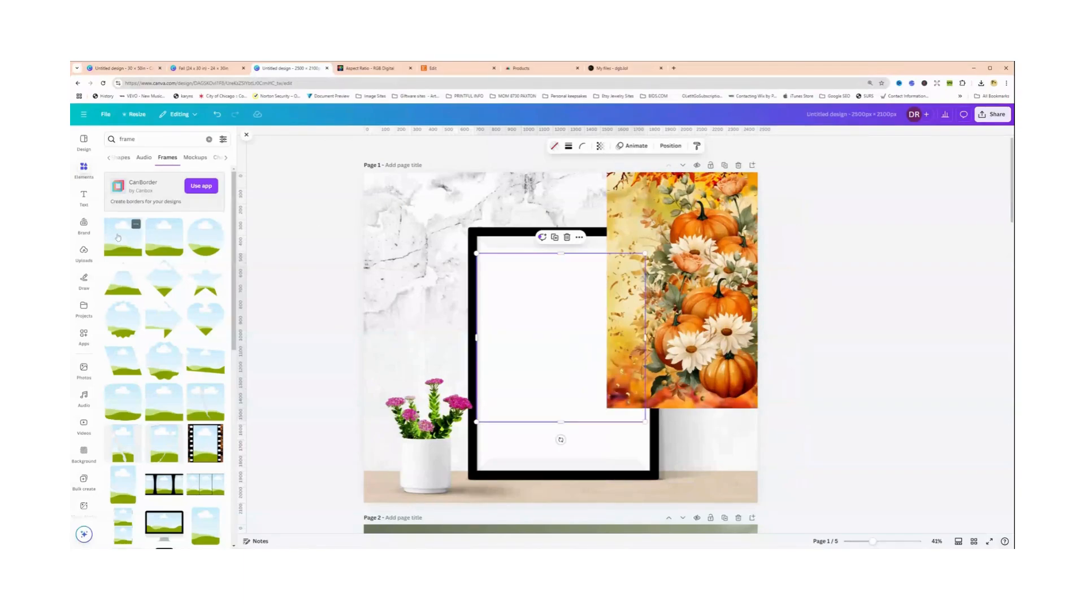
Align the photo placeholder with the black frame's opening on page 1 and stretch it to cover the whole blank area
{"action": "left_click_drag", "start_coordinate": [557, 338], "coordinate": [557, 321]}
{"action": "left_click_drag", "start_coordinate": [677, 339], "coordinate": [357, 432]}
{"action": "left_click", "coordinate": [565, 350]}
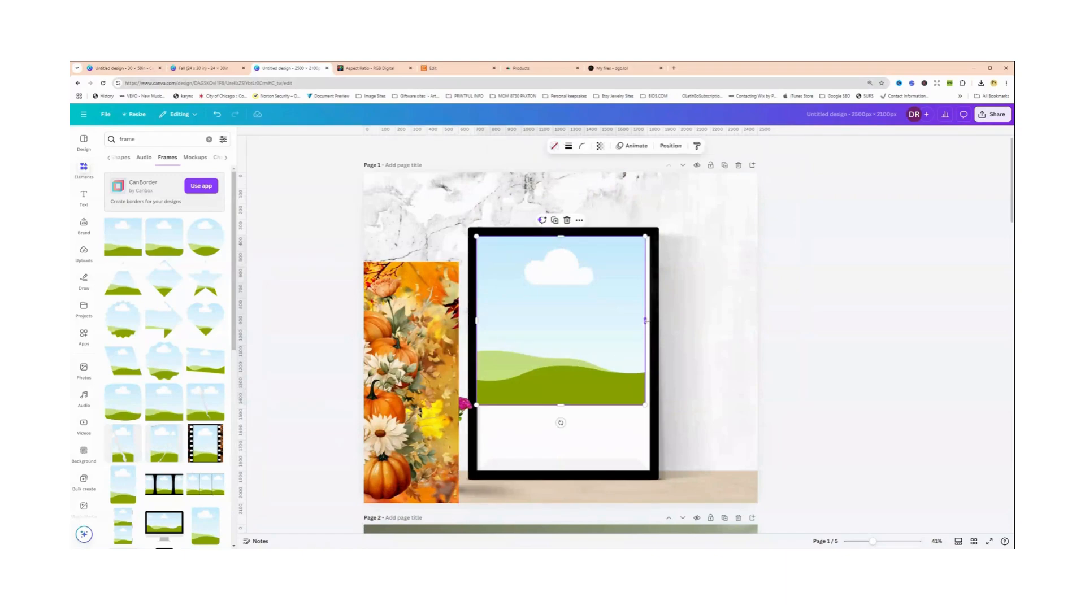
{"action": "left_click_drag", "start_coordinate": [646, 321], "coordinate": [643, 330]}
{"action": "left_click_drag", "start_coordinate": [562, 405], "coordinate": [565, 469]}
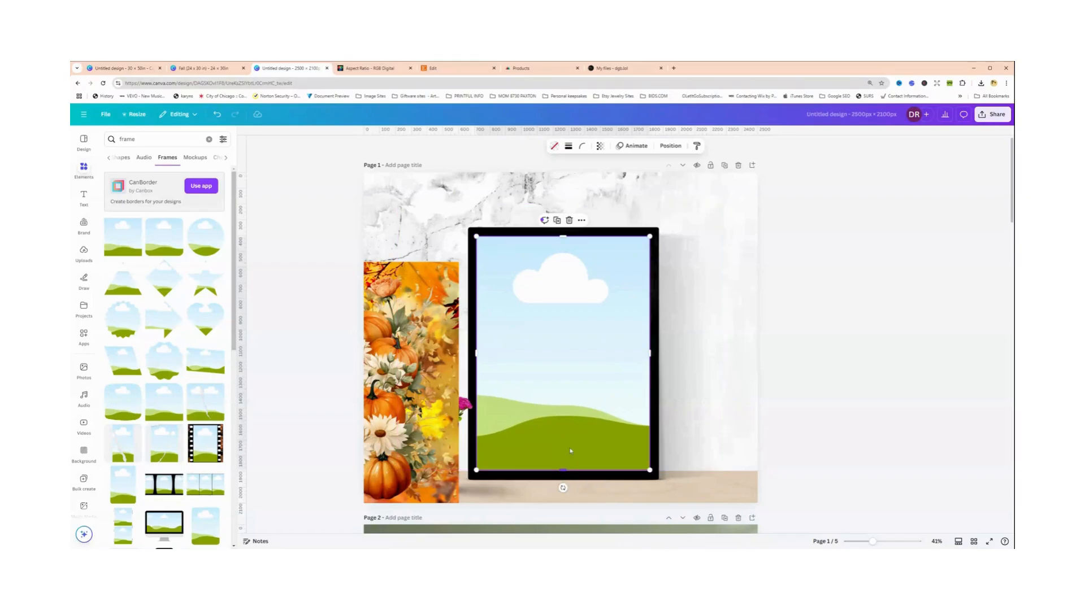
Drop the pumpkin artwork into the placeholder on page 1 and extend its lower edge slightly to meet the black frame
{"action": "left_click", "coordinate": [704, 341]}
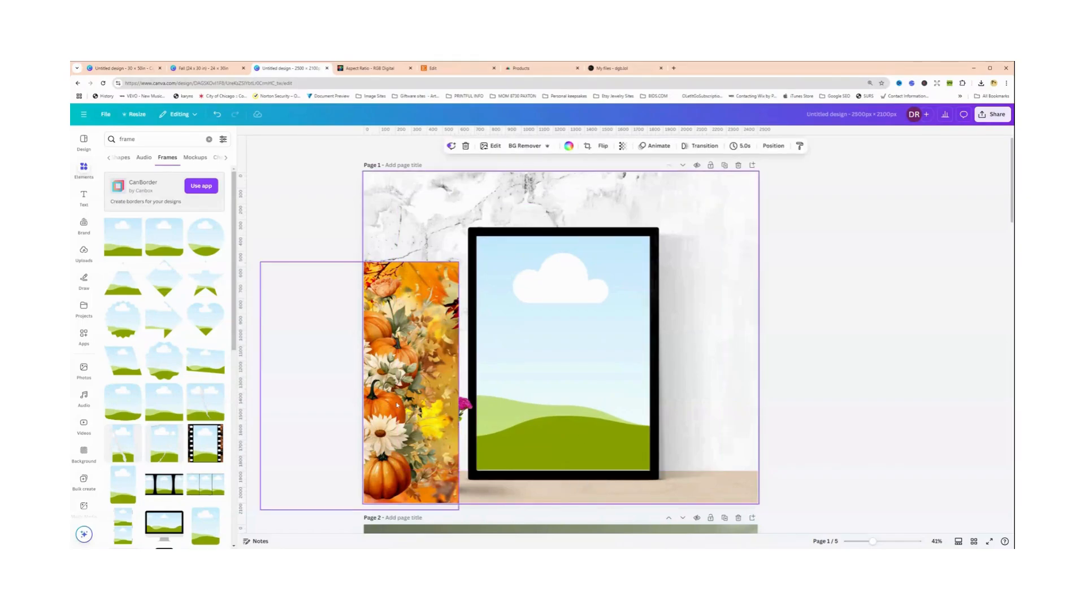
{"action": "left_click_drag", "start_coordinate": [397, 404], "coordinate": [556, 369]}
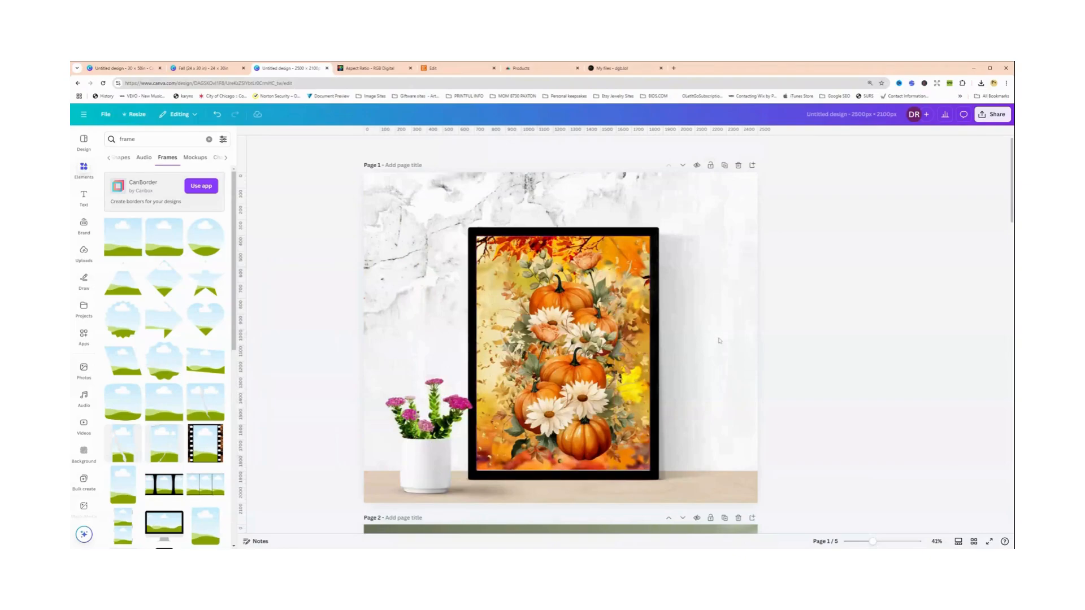
{"action": "left_click", "coordinate": [563, 470]}
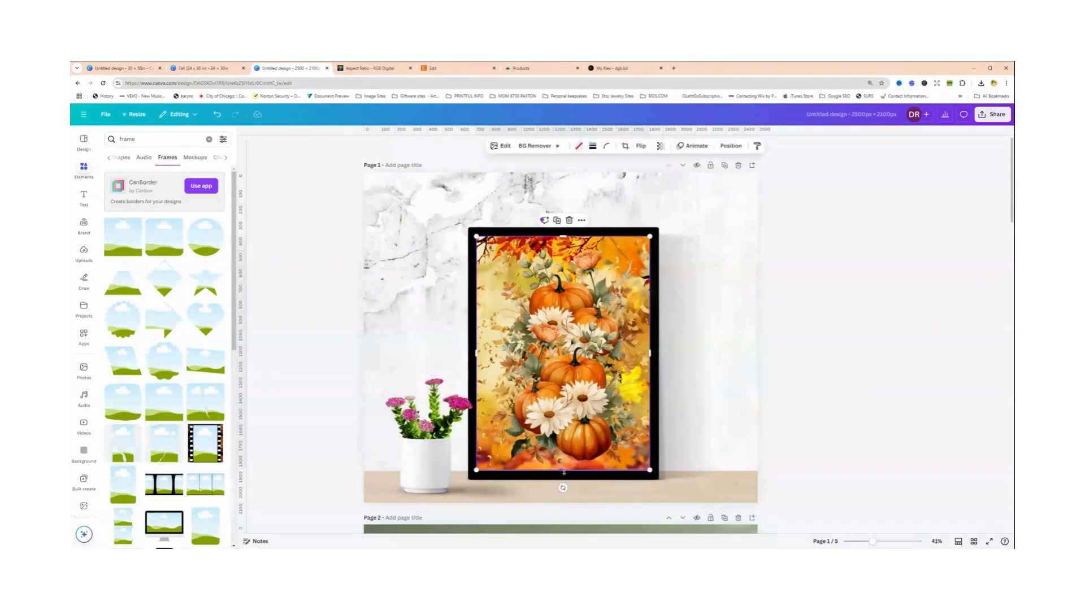
{"action": "left_click_drag", "start_coordinate": [563, 470], "coordinate": [563, 473]}
{"action": "left_click", "coordinate": [686, 397]}
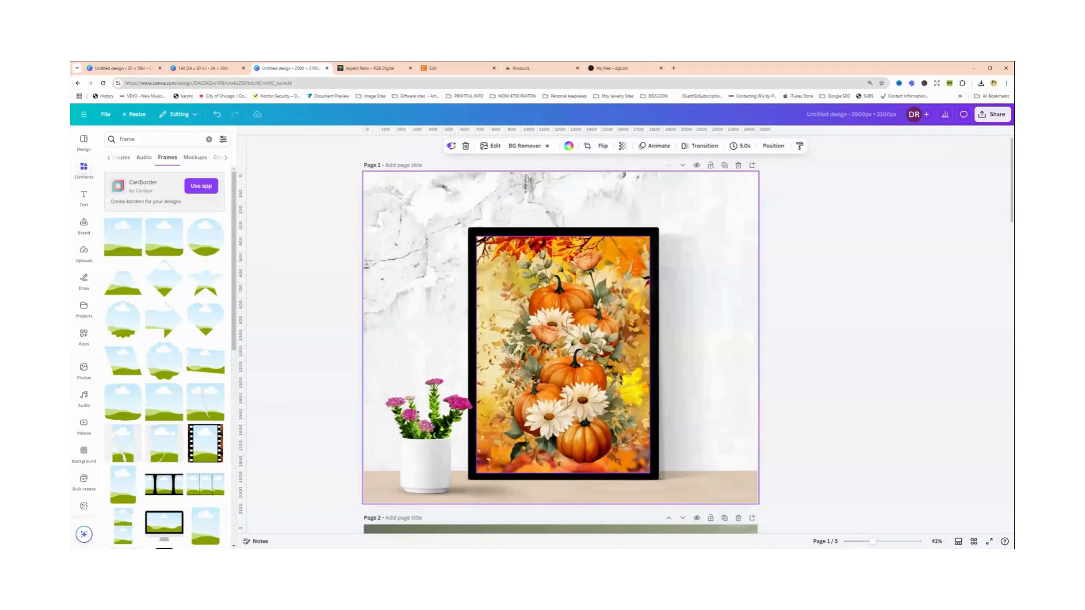
Copy the filled artwork placeholder from page 1 and paste it onto the sofa scene on page 2
{"action": "left_click", "coordinate": [580, 363]}
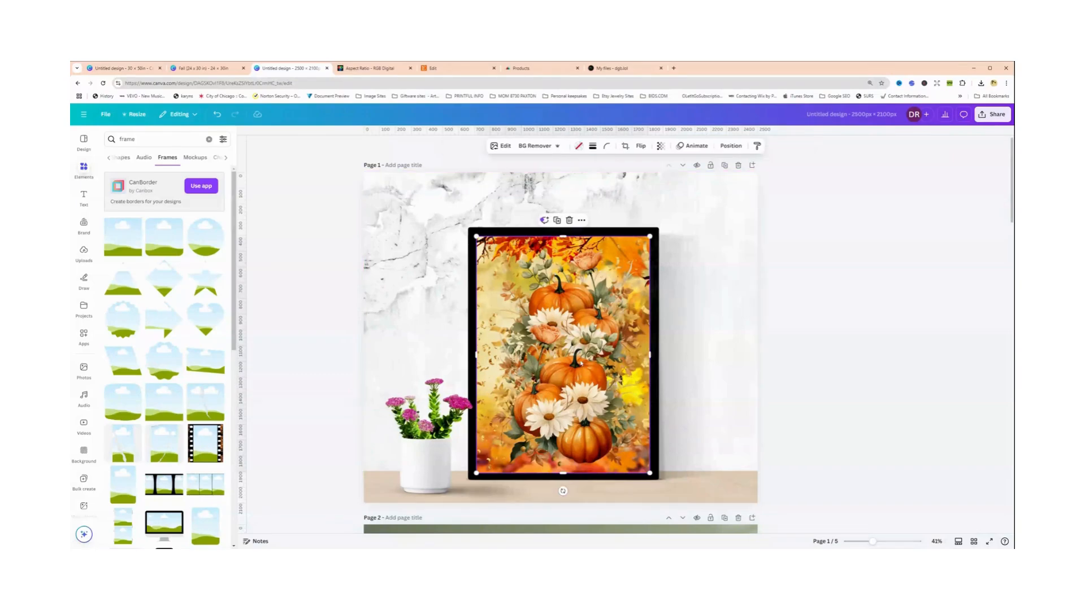
{"action": "right_click", "coordinate": [580, 353]}
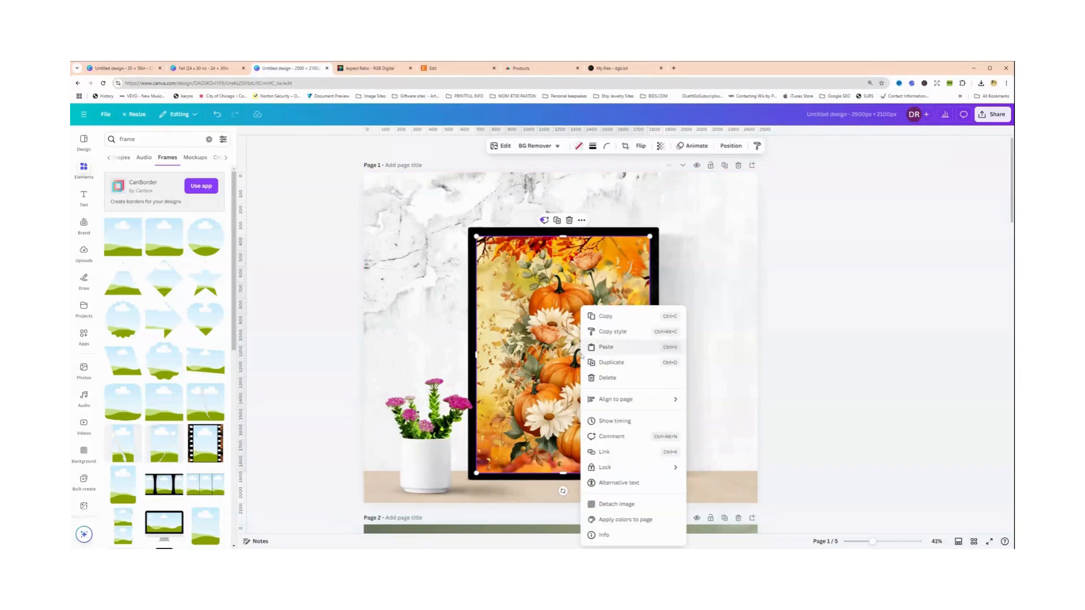
{"action": "left_click", "coordinate": [602, 318]}
{"action": "scroll", "coordinate": [605, 329], "scroll_direction": "down", "scroll_amount": 3}
{"action": "scroll", "coordinate": [605, 329], "scroll_direction": "down", "scroll_amount": 5}
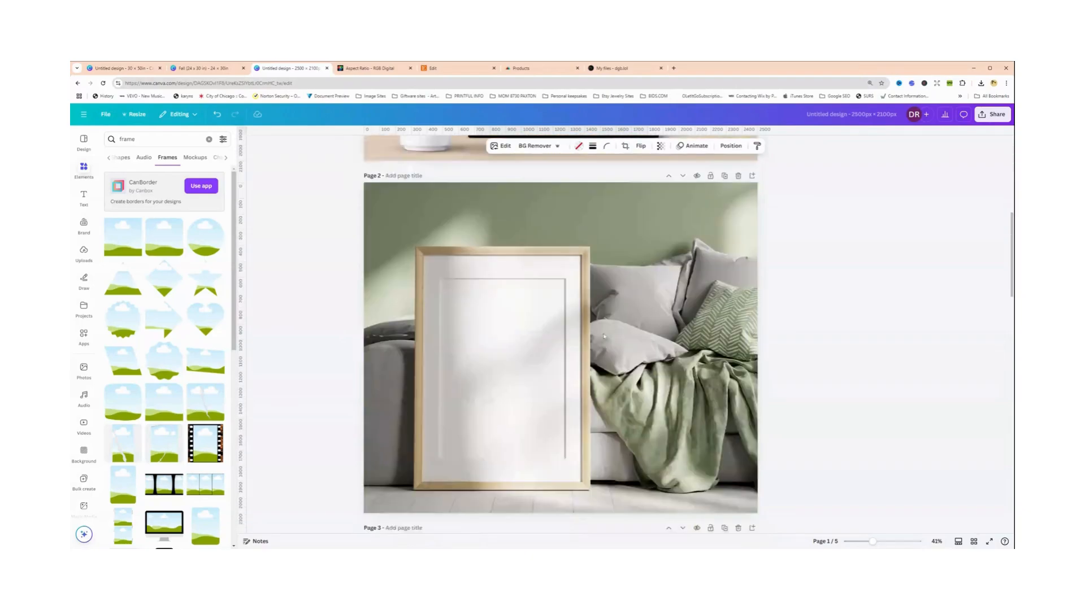
{"action": "left_click", "coordinate": [522, 378]}
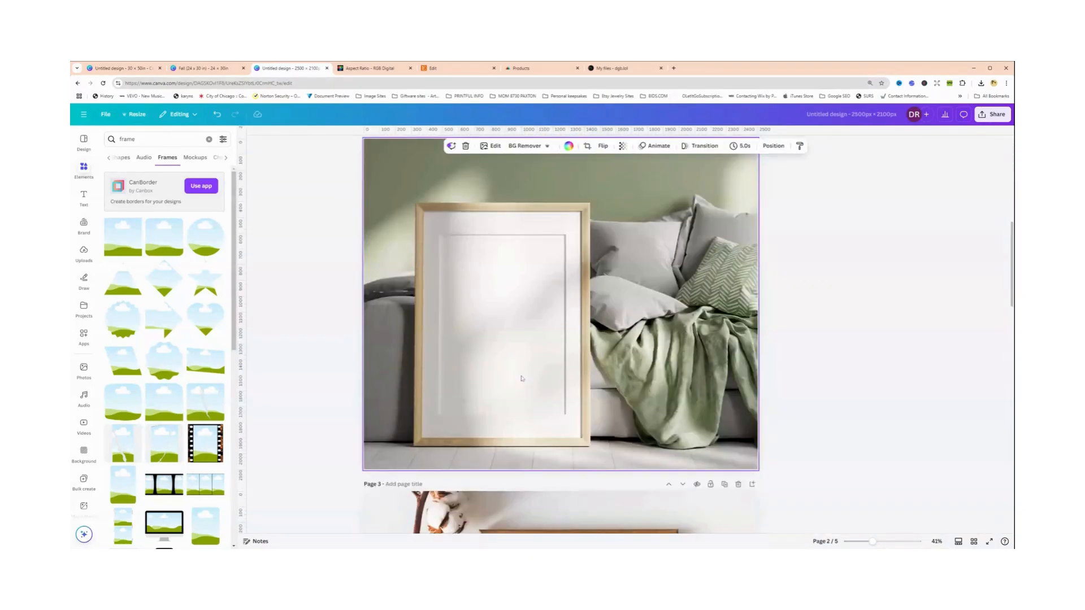
{"action": "key", "text": "ctrl+v"}
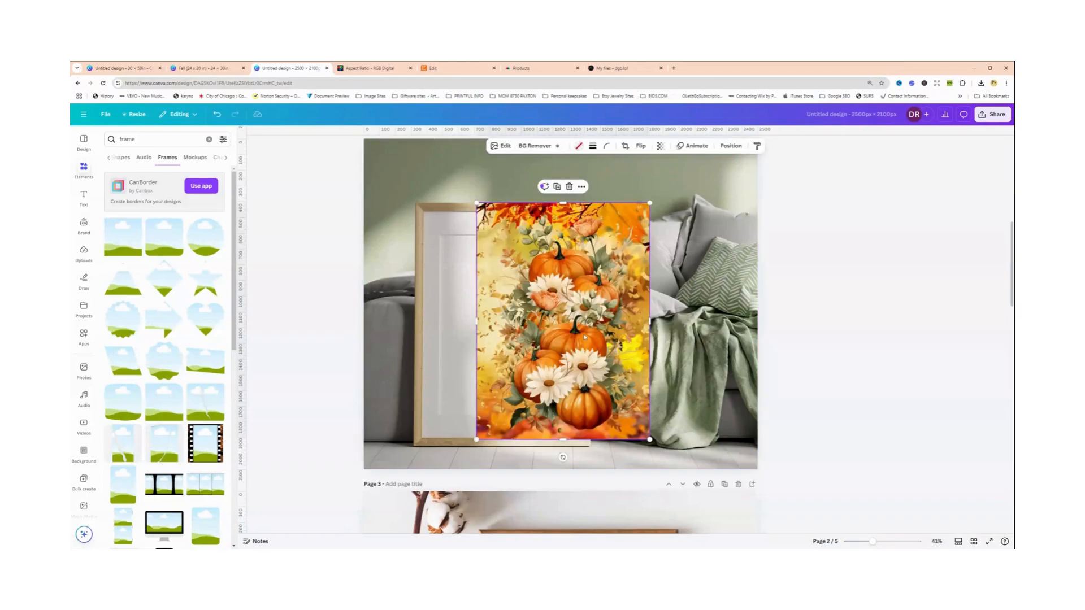
Move and scale the pasted artwork on page 2 to fill the inner mat opening of the light wood frame
{"action": "left_click_drag", "start_coordinate": [584, 337], "coordinate": [546, 362]}
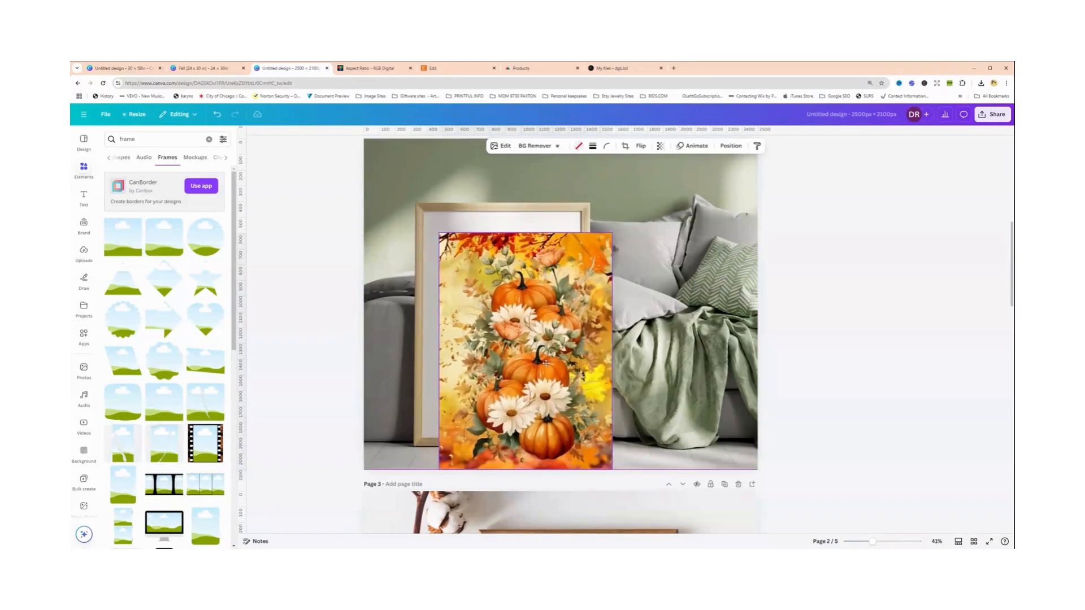
{"action": "left_click_drag", "start_coordinate": [612, 468], "coordinate": [503, 416]}
{"action": "left_click_drag", "start_coordinate": [510, 348], "coordinate": [515, 343]}
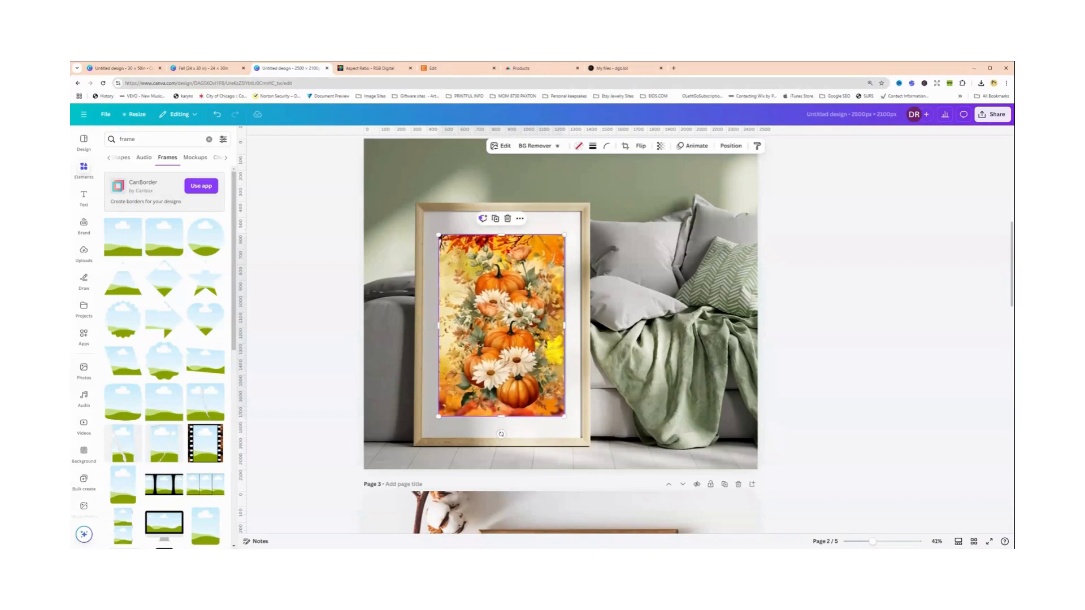
Paste the artwork onto the cotton branch scene on page 3 and fit it to the wooden frame's opening, extending its lower edge
{"action": "scroll", "coordinate": [559, 332], "scroll_direction": "down", "scroll_amount": 6}
{"action": "right_click", "coordinate": [559, 333]}
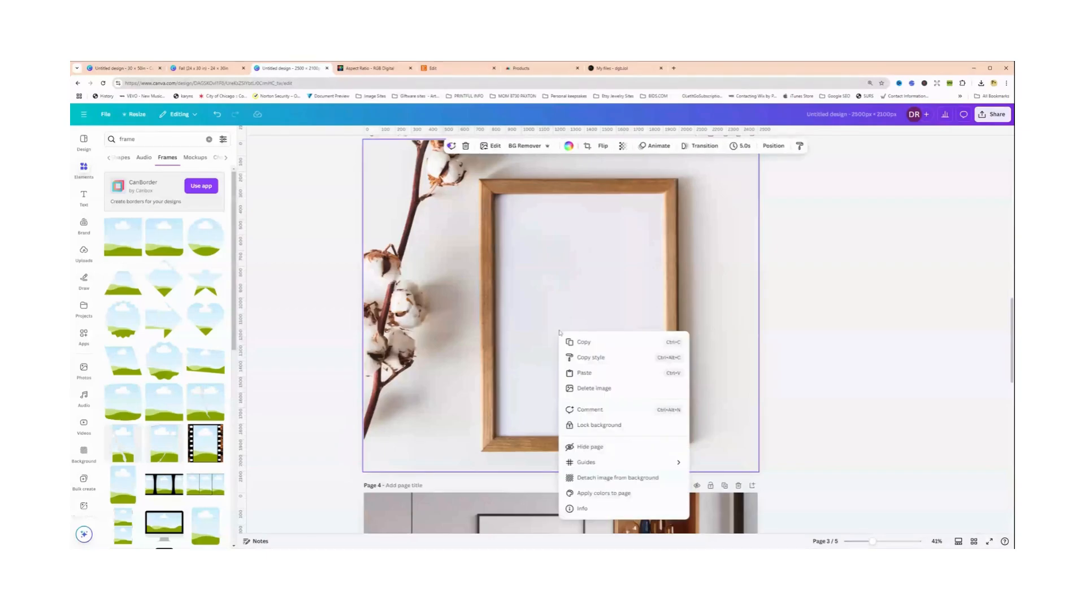
{"action": "key", "text": "ctrl+v"}
{"action": "left_click", "coordinate": [548, 270]}
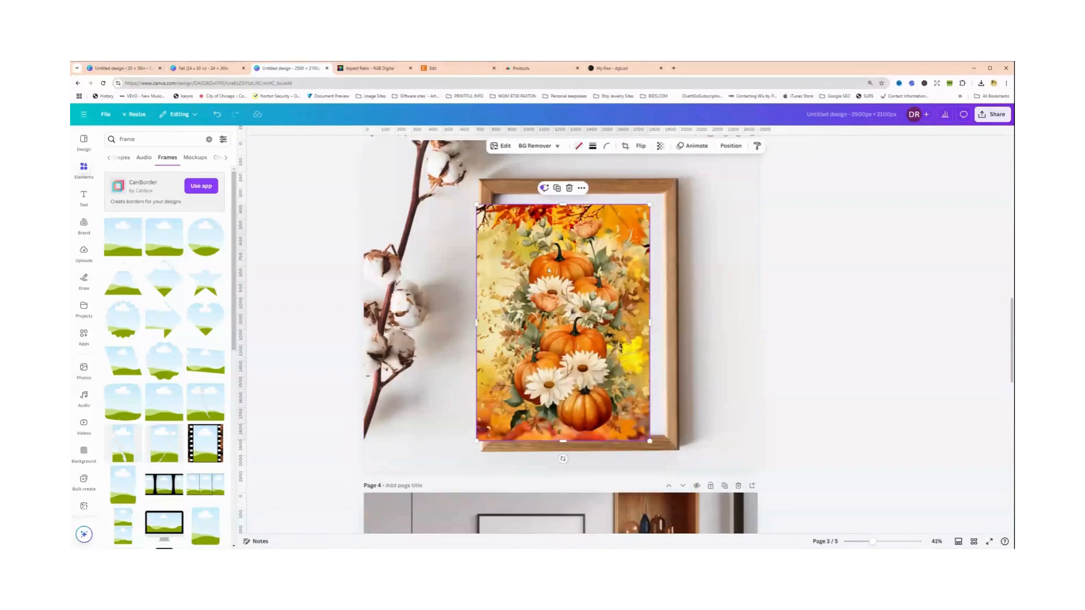
{"action": "left_click_drag", "start_coordinate": [571, 265], "coordinate": [571, 259]}
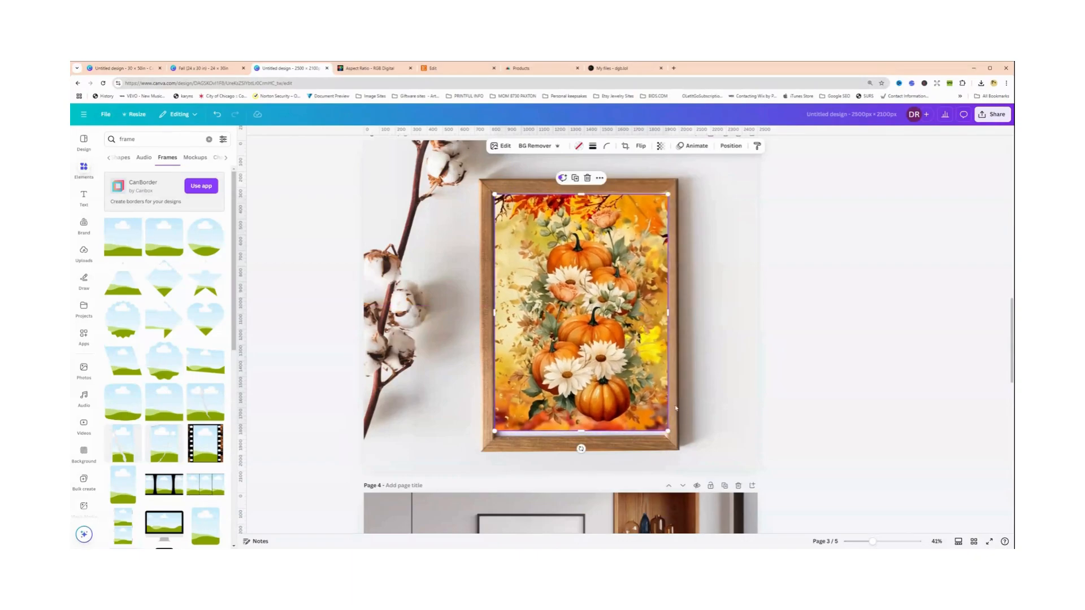
{"action": "left_click_drag", "start_coordinate": [581, 431], "coordinate": [579, 437]}
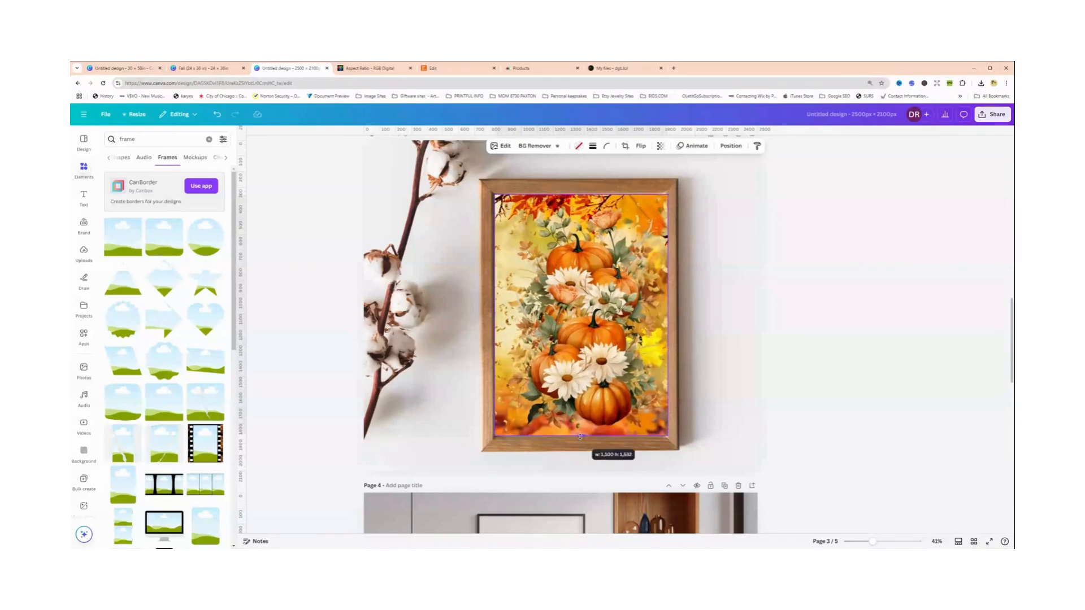
{"action": "left_click", "coordinate": [738, 388]}
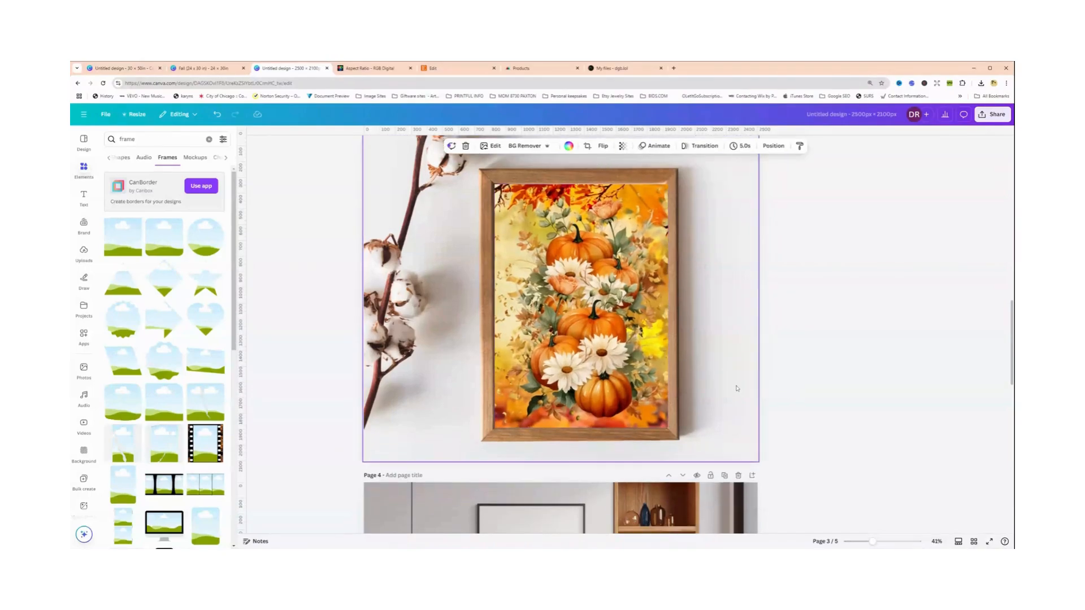
Paste the artwork onto the dining room scene on page 4, scale it down, and center it inside the wall frame with a narrow margin
{"action": "scroll", "coordinate": [732, 394], "scroll_direction": "down", "scroll_amount": 5}
{"action": "scroll", "coordinate": [726, 399], "scroll_direction": "down", "scroll_amount": 3}
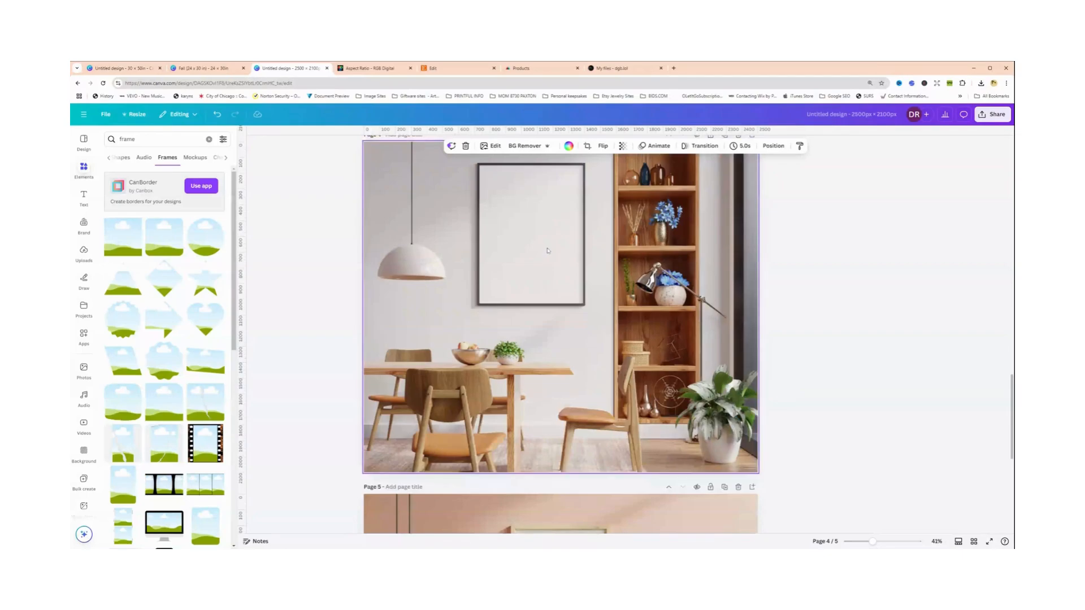
{"action": "key", "text": "ctrl+v"}
{"action": "left_click_drag", "start_coordinate": [544, 300], "coordinate": [547, 261]}
{"action": "left_click_drag", "start_coordinate": [653, 402], "coordinate": [572, 306]}
{"action": "left_click_drag", "start_coordinate": [527, 250], "coordinate": [530, 254]}
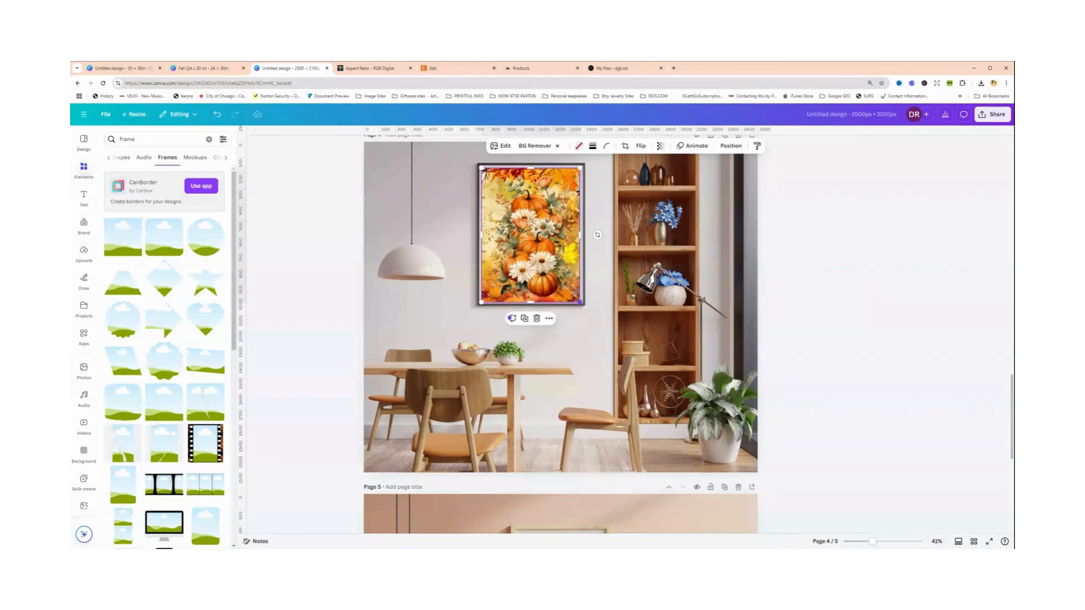
{"action": "mouse_move", "coordinate": [581, 303]}
{"action": "left_mouse_down"}
{"action": "mouse_move", "coordinate": [564, 281]}
{"action": "mouse_move", "coordinate": [582, 302]}
{"action": "left_mouse_up"}
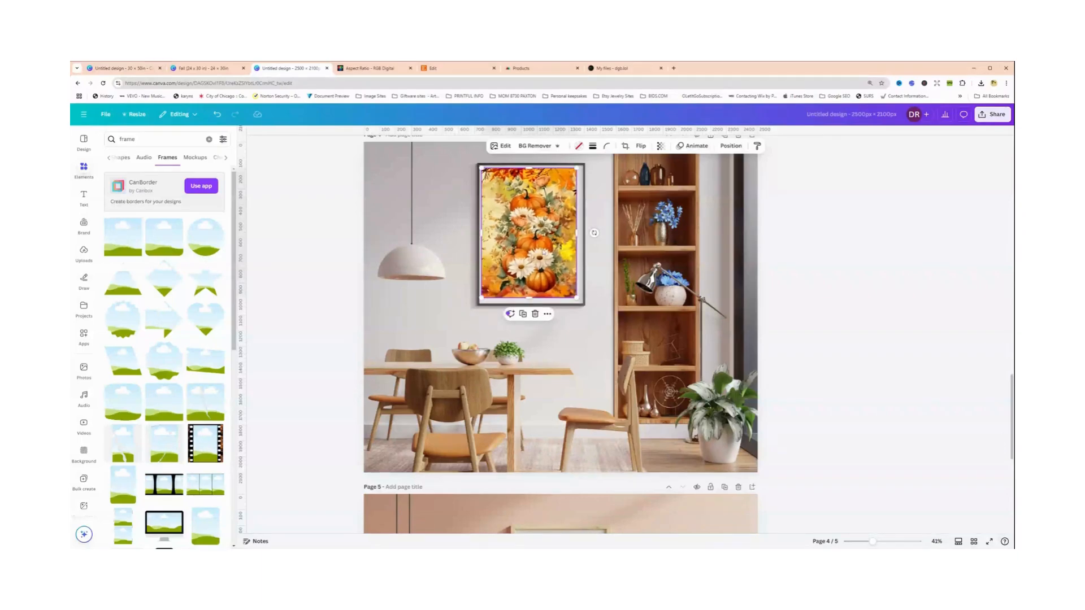
{"action": "left_click_drag", "start_coordinate": [546, 250], "coordinate": [544, 250]}
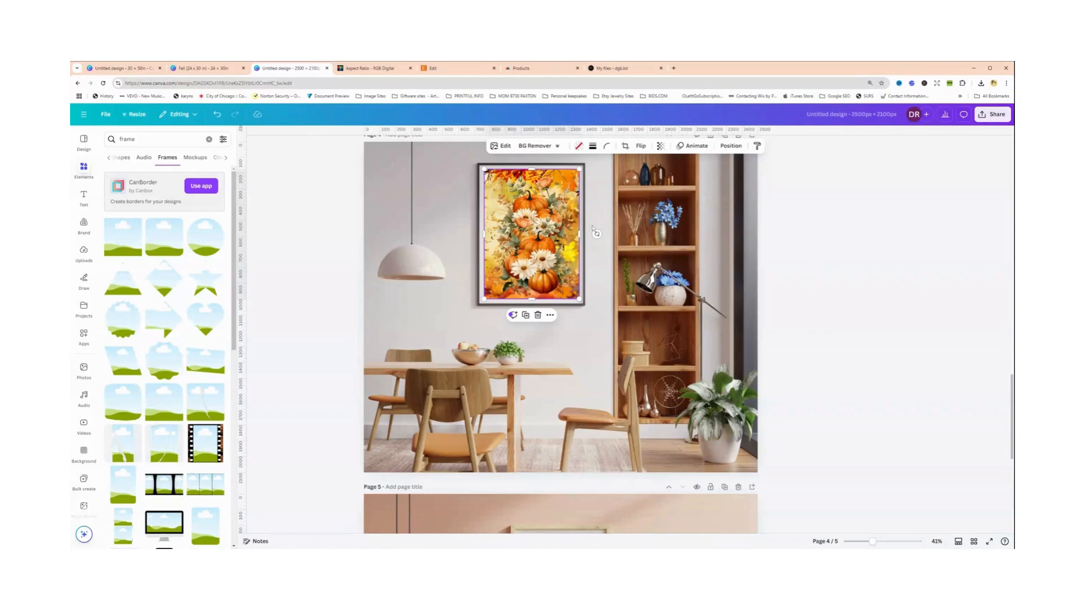
Paste the artwork onto the sideboard scene on page 5 and scale it down to fit the light wood frame's opening
{"action": "scroll", "coordinate": [573, 366], "scroll_direction": "down", "scroll_amount": 5}
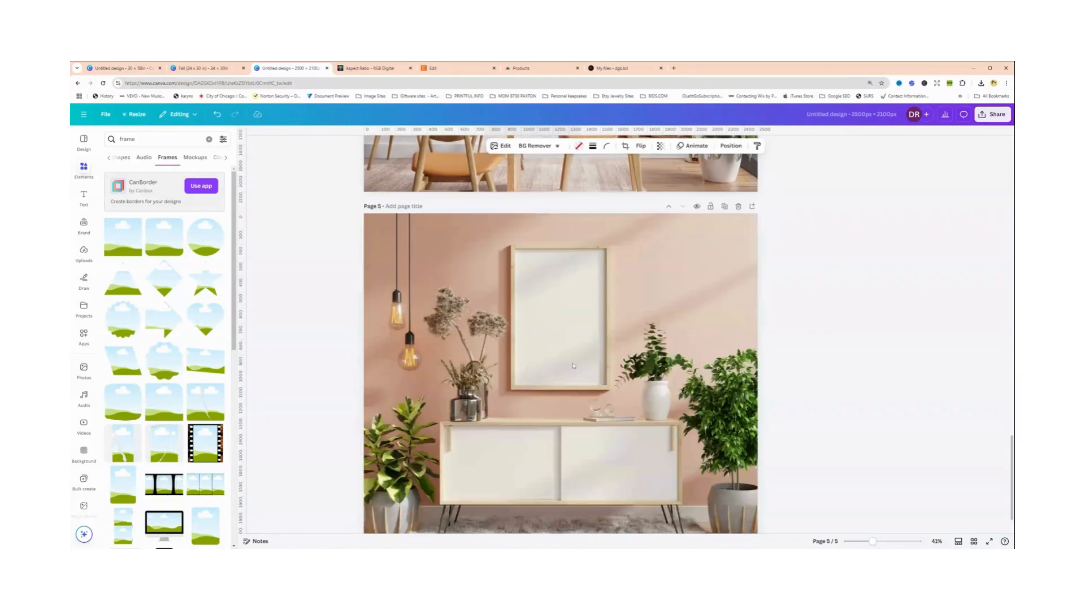
{"action": "left_click", "coordinate": [573, 365]}
{"action": "key", "text": "ctrl+v"}
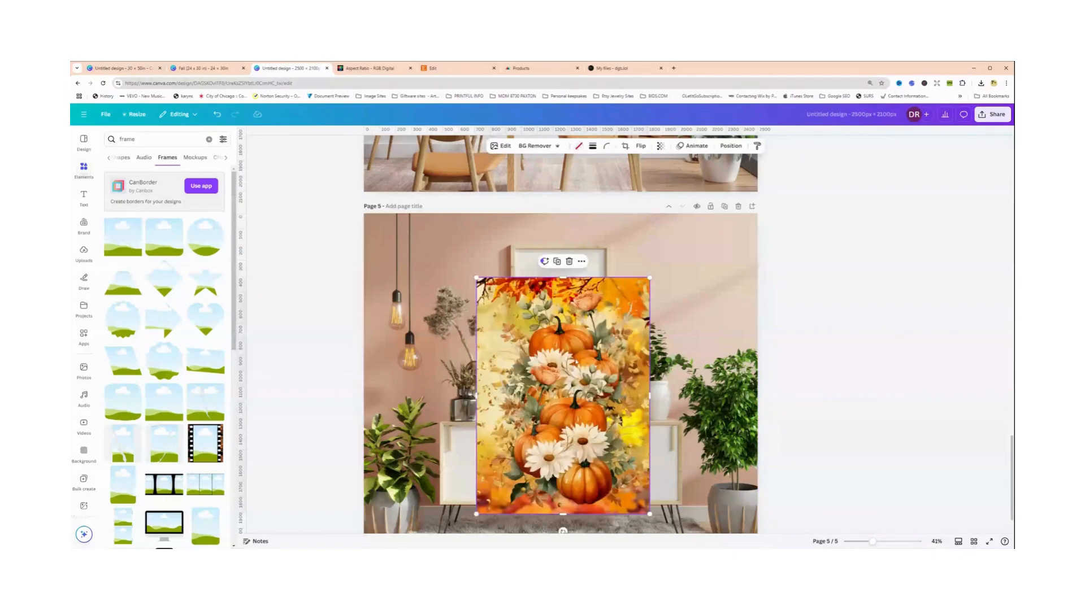
{"action": "left_click_drag", "start_coordinate": [585, 369], "coordinate": [611, 345]}
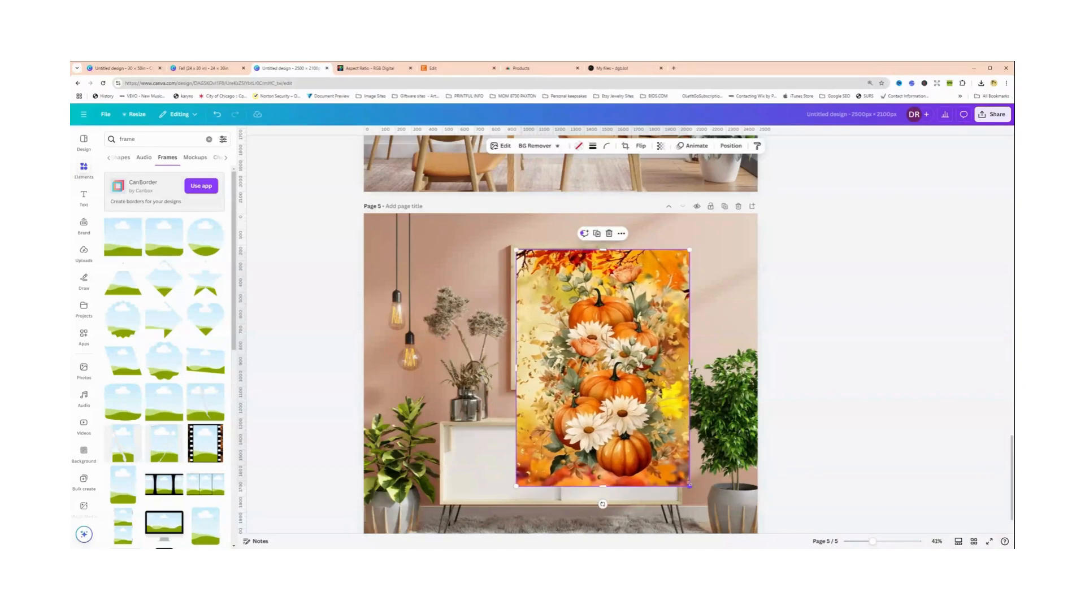
{"action": "left_click_drag", "start_coordinate": [689, 484], "coordinate": [564, 387]}
{"action": "left_click", "coordinate": [665, 320]}
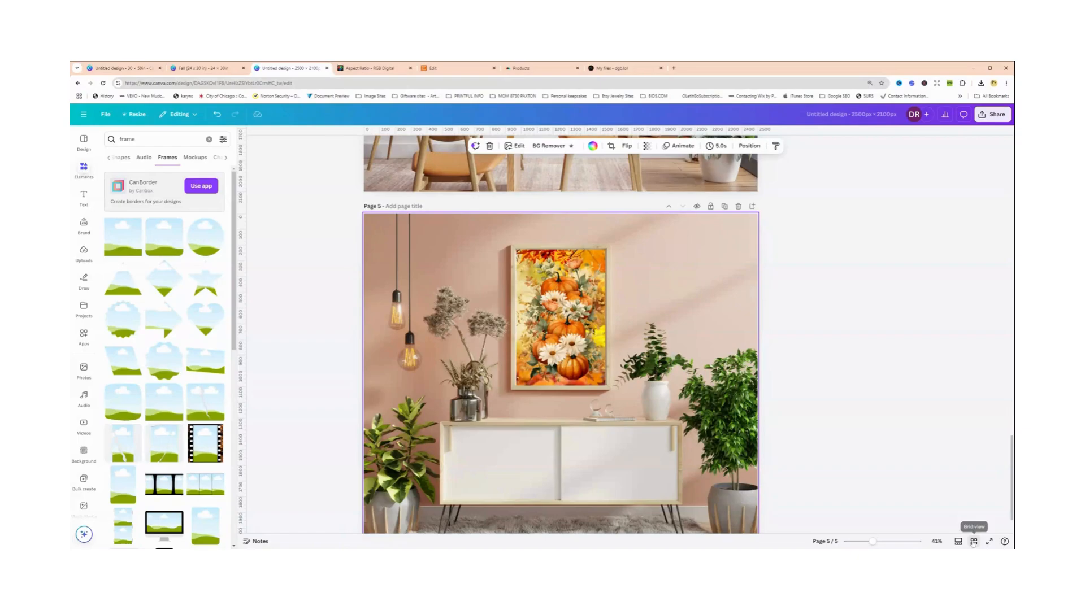
Review all five finished mockups together in grid view, and reopen page 1 for editing
{"action": "left_click", "coordinate": [973, 541]}
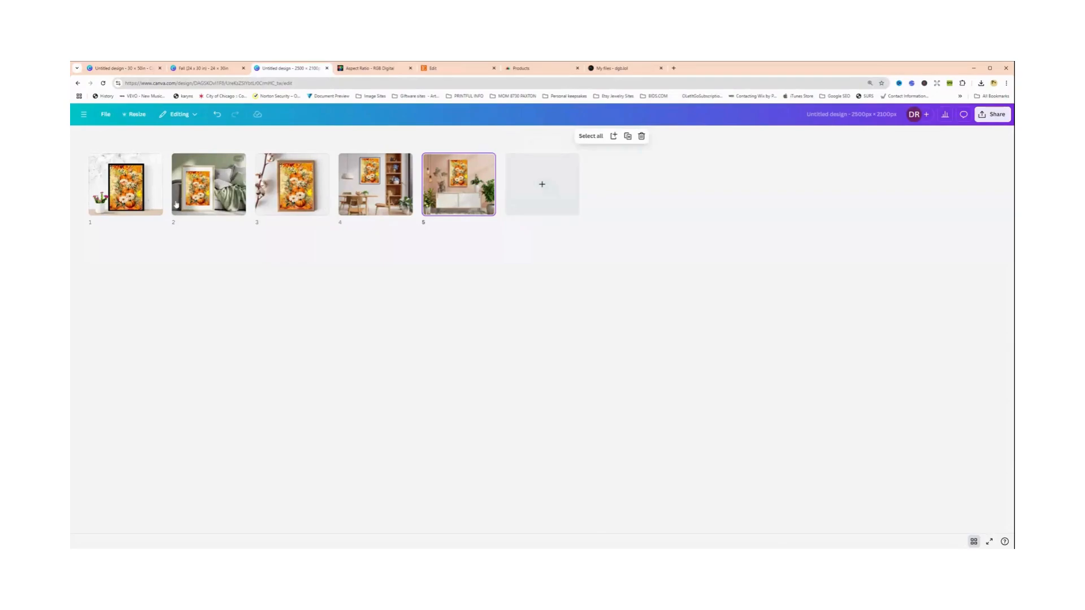
{"action": "left_click", "coordinate": [131, 196]}
{"action": "double_click", "coordinate": [131, 196]}
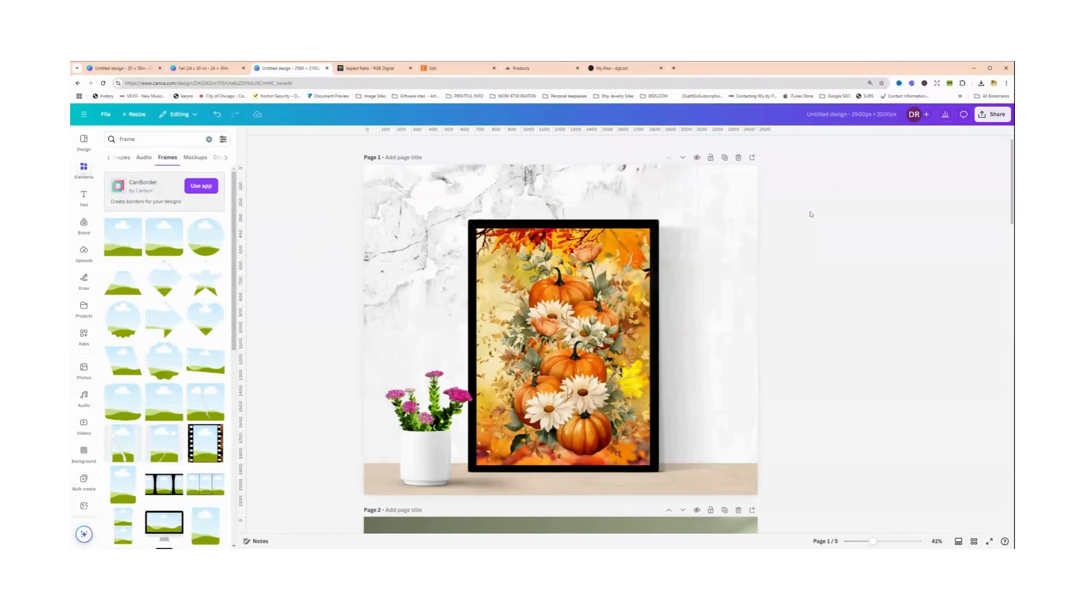
{"action": "left_click", "coordinate": [453, 308]}
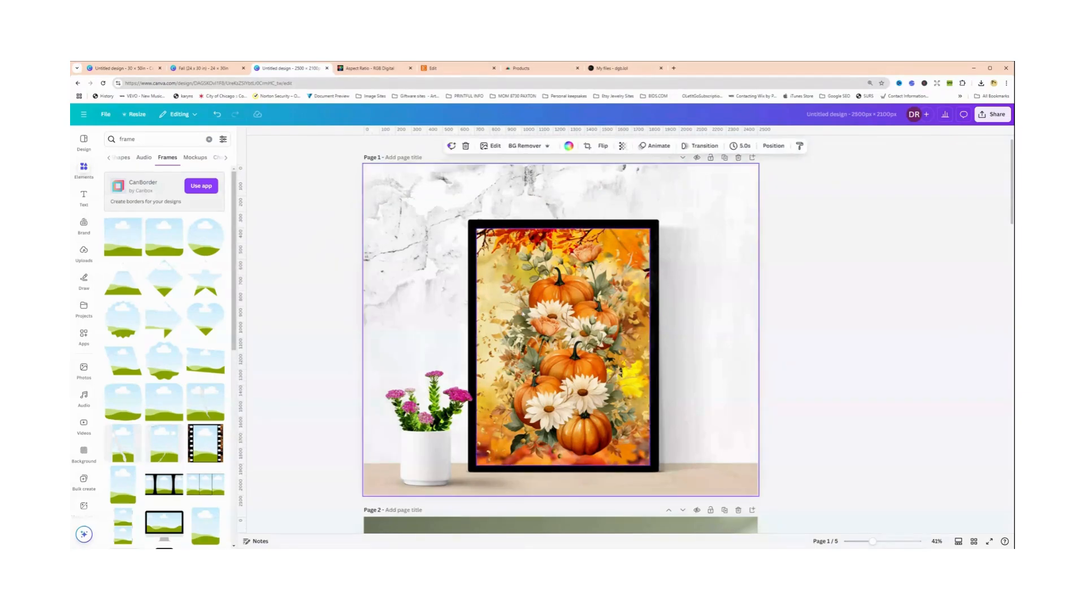
{"action": "left_click", "coordinate": [524, 313]}
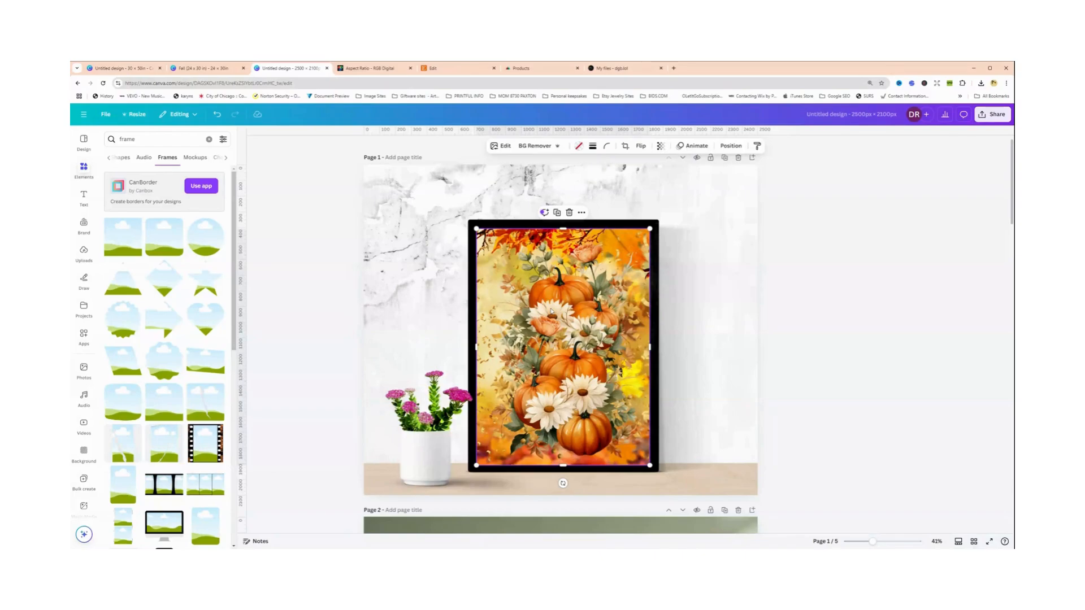
{"action": "left_click", "coordinate": [411, 308]}
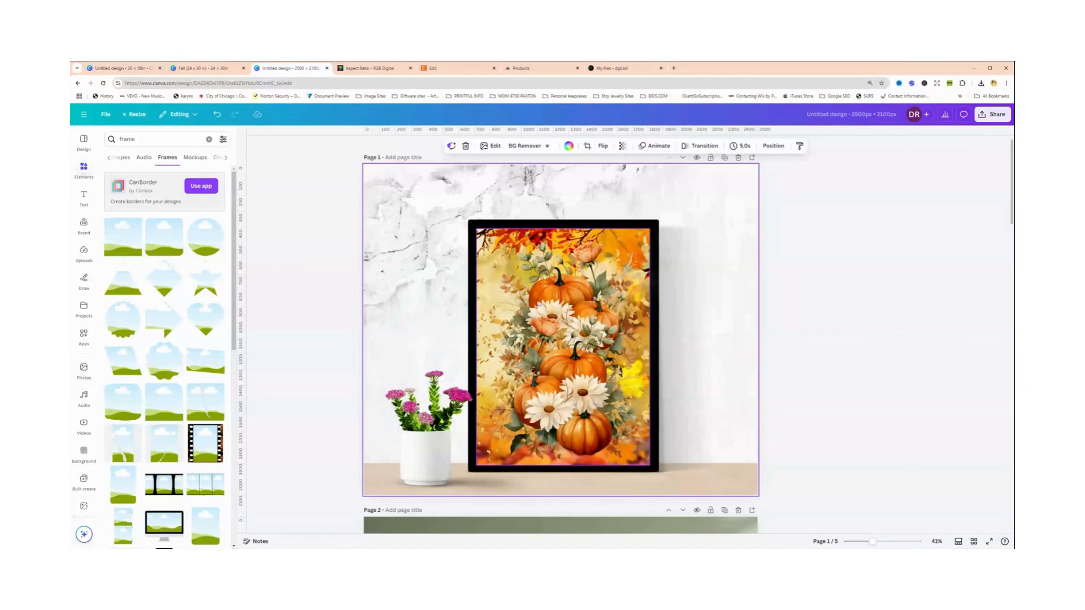
{"action": "right_click", "coordinate": [538, 303]}
{"action": "left_click", "coordinate": [450, 238]}
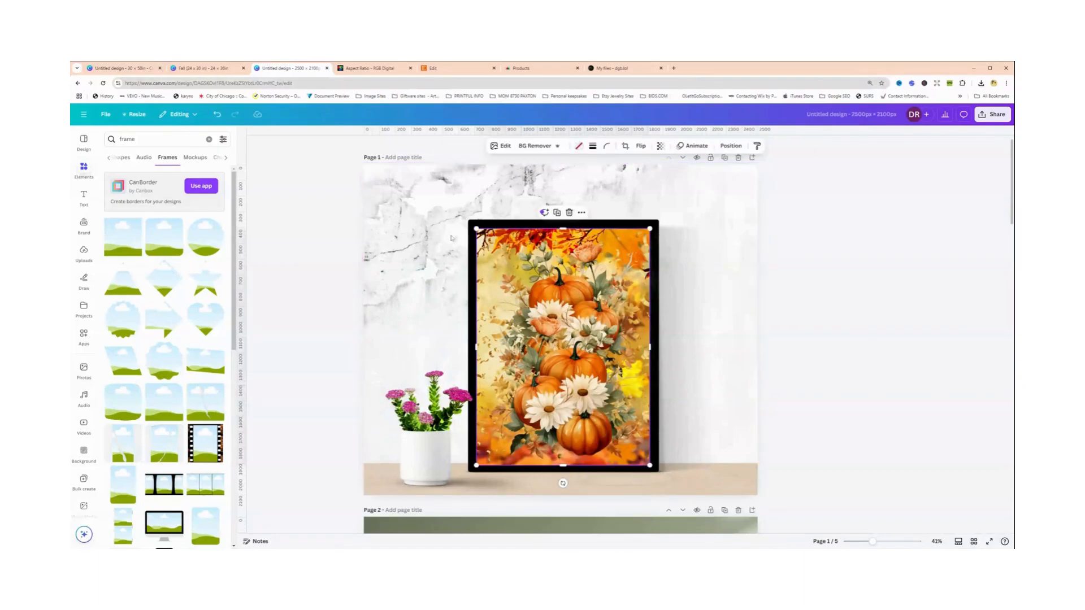
{"action": "left_click", "coordinate": [409, 270]}
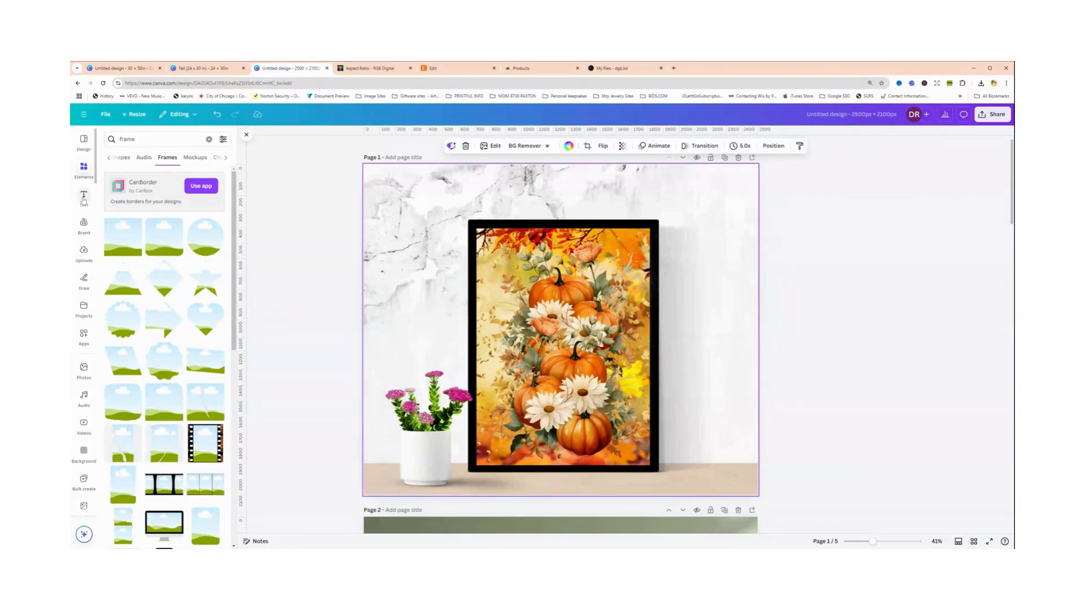
Add a new text box on page 1 and move it toward the upper-left part of the framed pumpkin artwork
{"action": "left_click", "coordinate": [84, 198]}
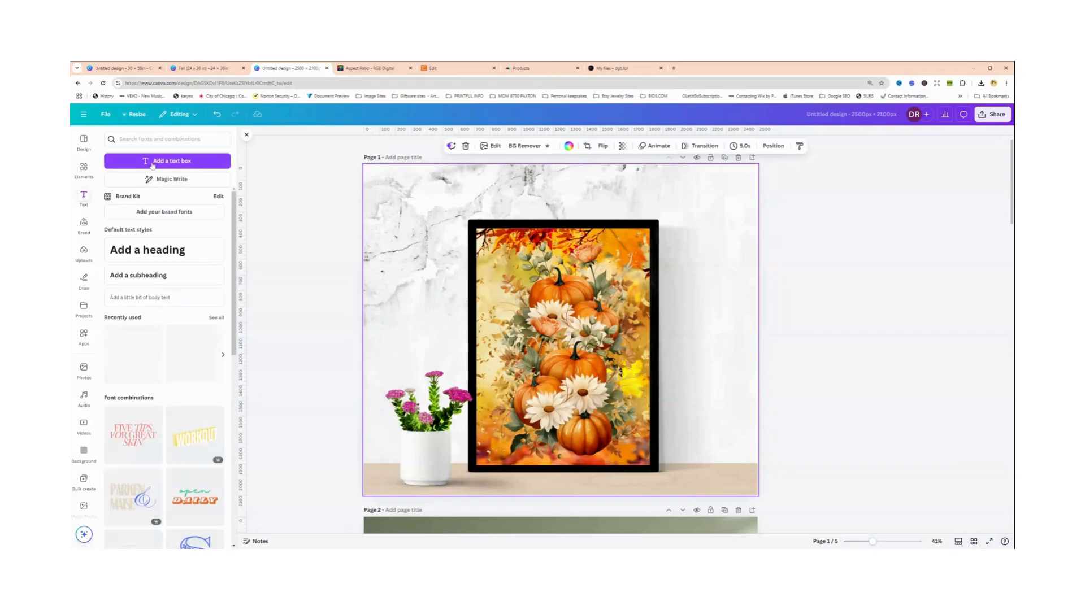
{"action": "left_click", "coordinate": [159, 163]}
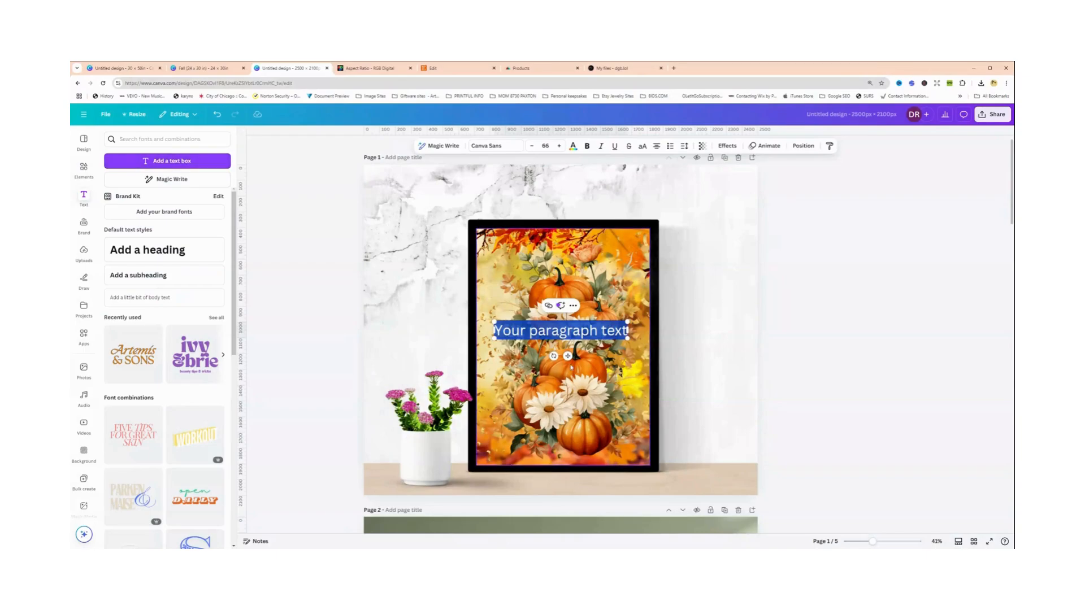
{"action": "left_click_drag", "start_coordinate": [569, 363], "coordinate": [507, 328]}
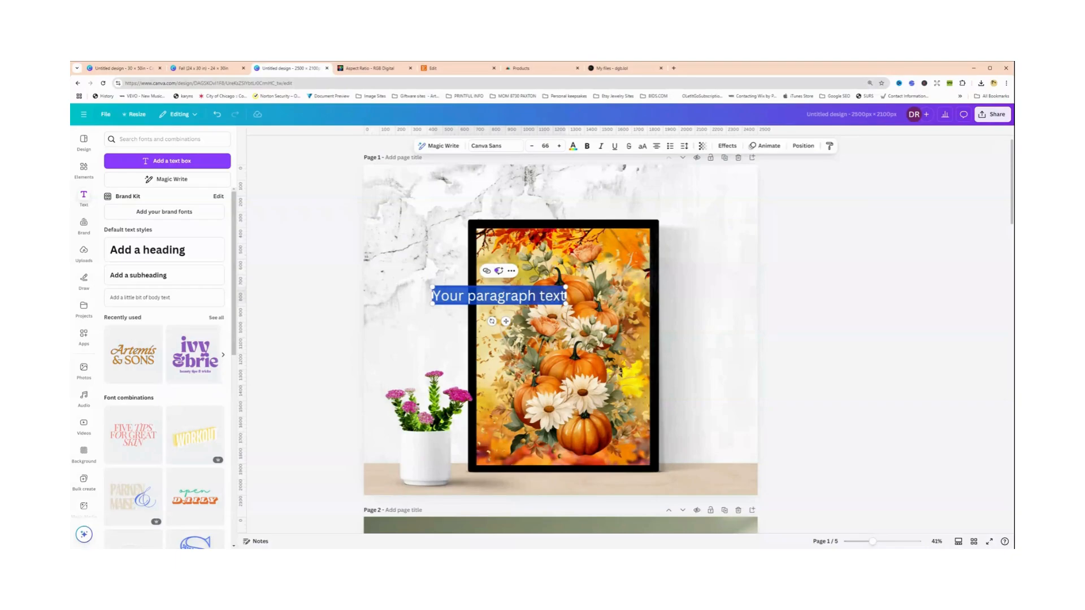
{"action": "type", "text": "the J"}
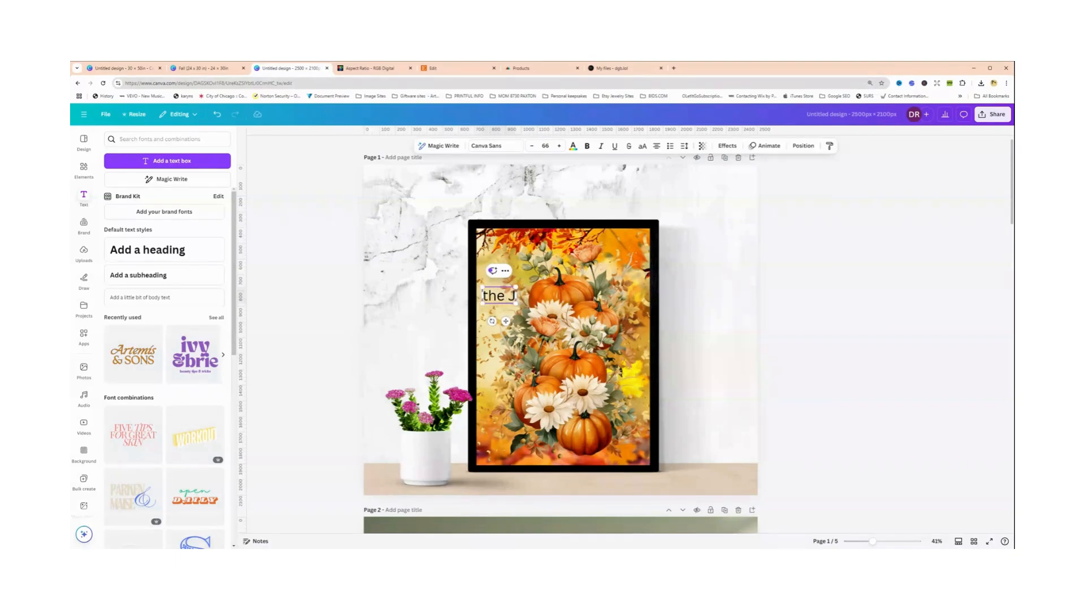
{"action": "key", "text": "BackSpace"}
{"action": "key", "text": "BackSpace"}
{"action": "key", "text": "BackSpace"}
{"action": "key", "text": "BackSpace"}
{"action": "key", "text": "BackSpace"}
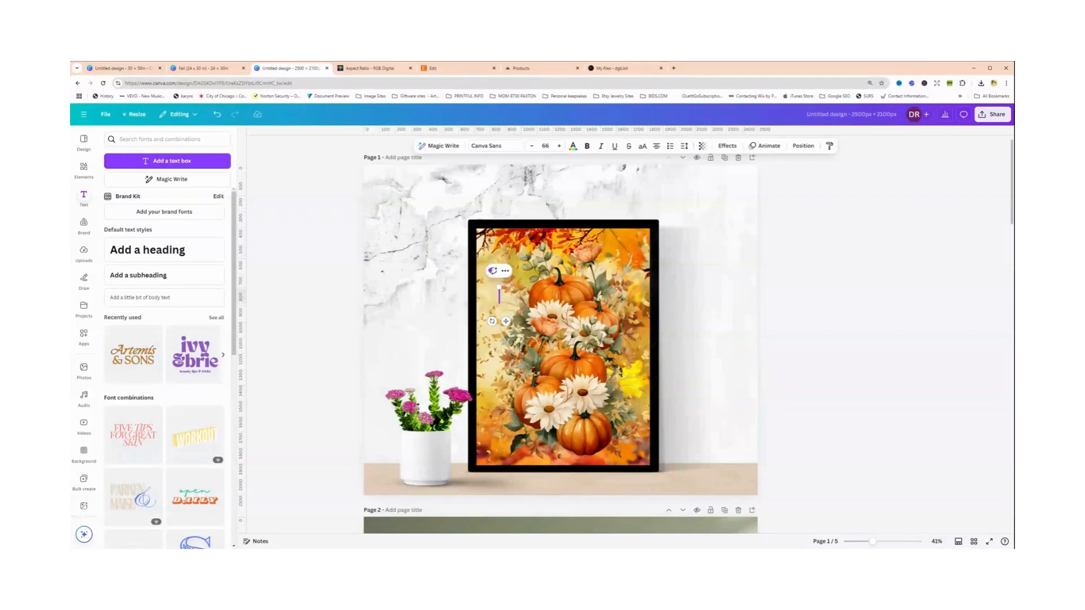
Enter "Joy Art Club" as the content of the text box on page 1
{"action": "type", "text": "Joy Art"}
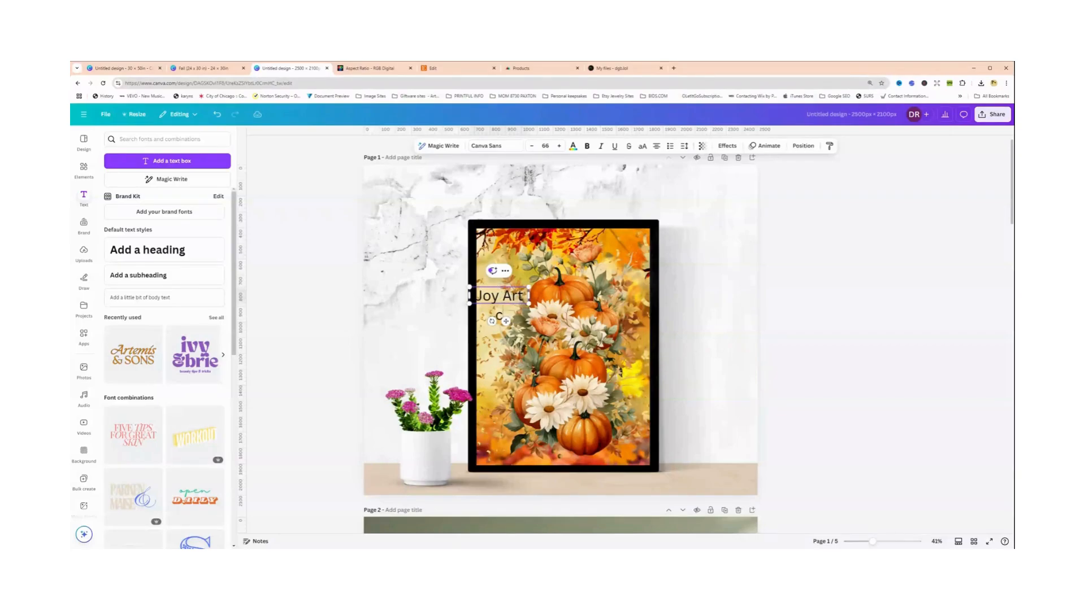
{"action": "type", "text": " clu"}
{"action": "key", "text": "BackSpace"}
{"action": "key", "text": "BackSpace"}
{"action": "key", "text": "BackSpace"}
{"action": "key", "text": "BackSpace"}
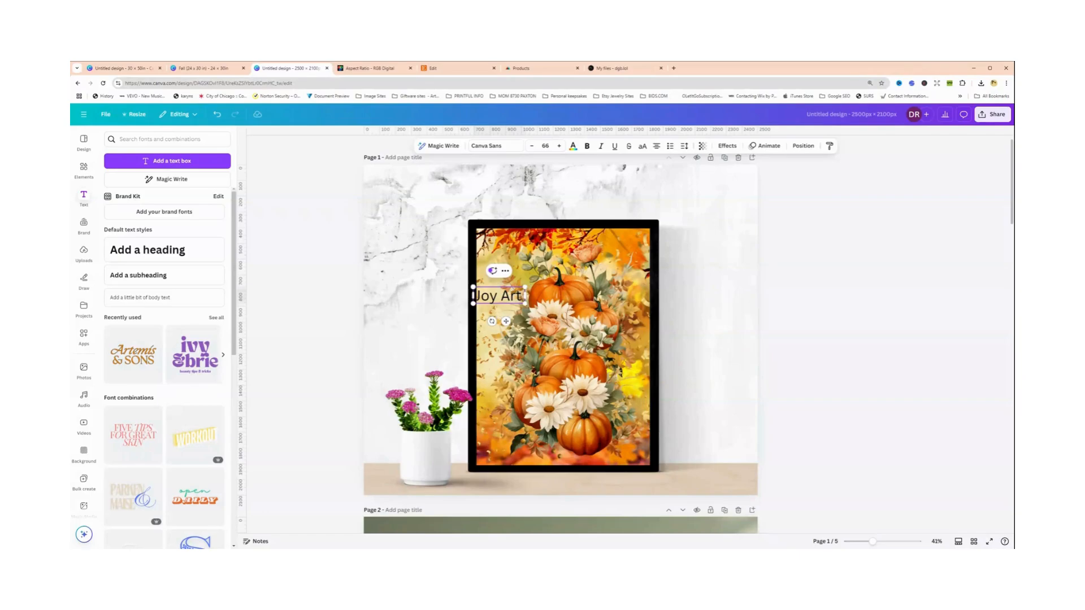
{"action": "type", "text": "Club"}
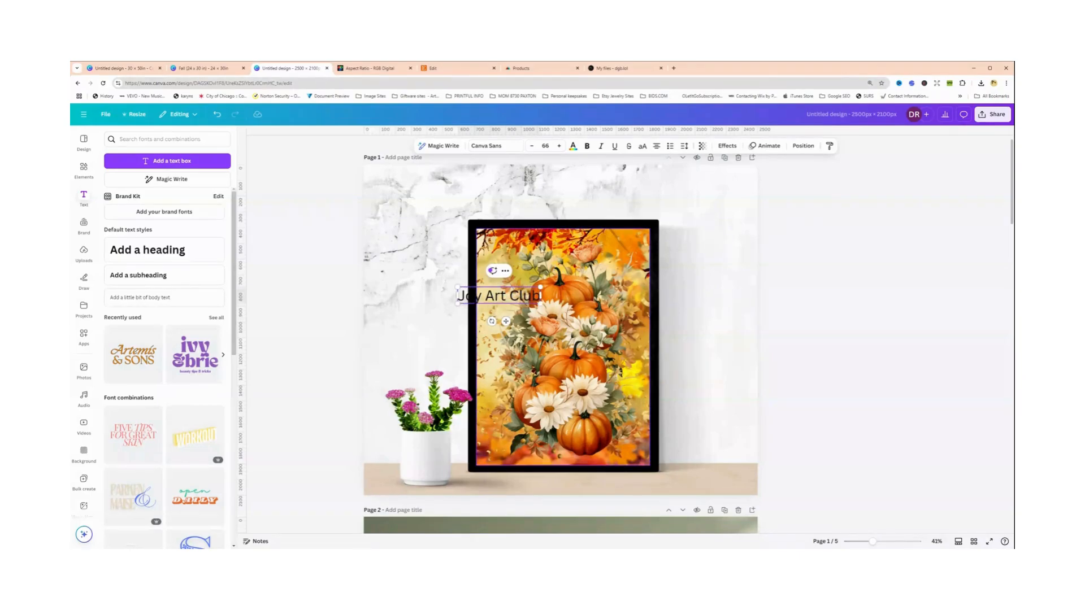
{"action": "key", "text": "Escape"}
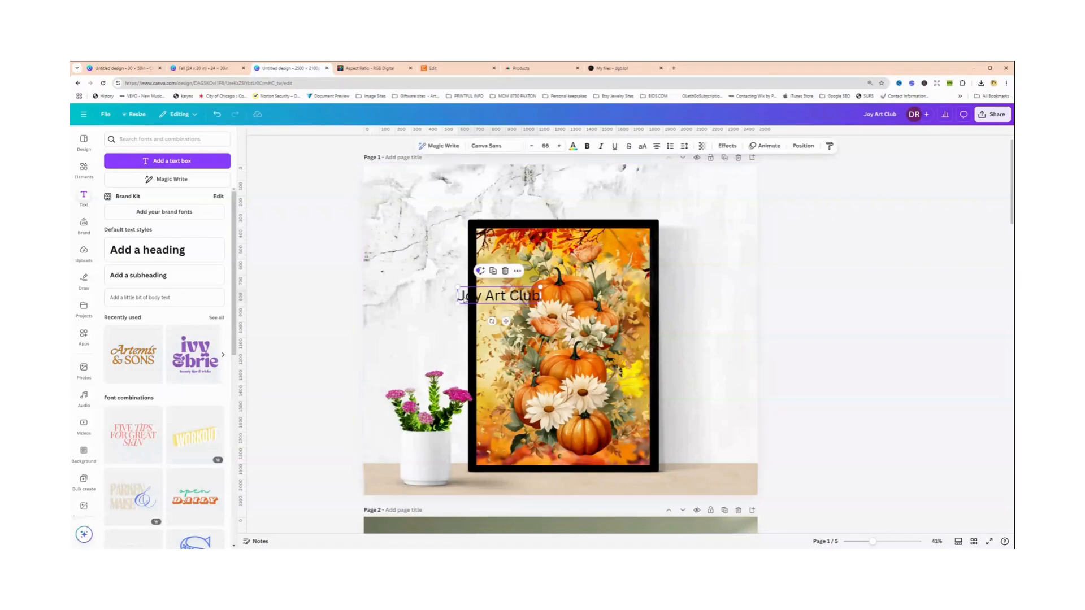
Move the text above the picture frame and add a second "Joy Art Club" line below it, separated by a blank line
{"action": "left_click_drag", "start_coordinate": [462, 296], "coordinate": [480, 200]}
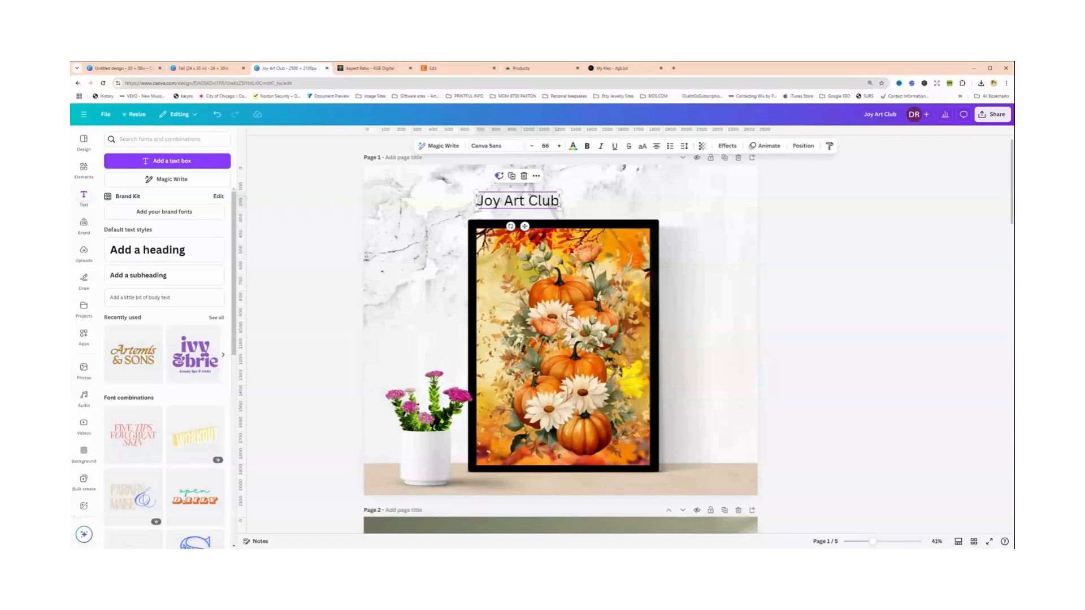
{"action": "left_click", "coordinate": [556, 201]}
{"action": "key", "text": "Return"}
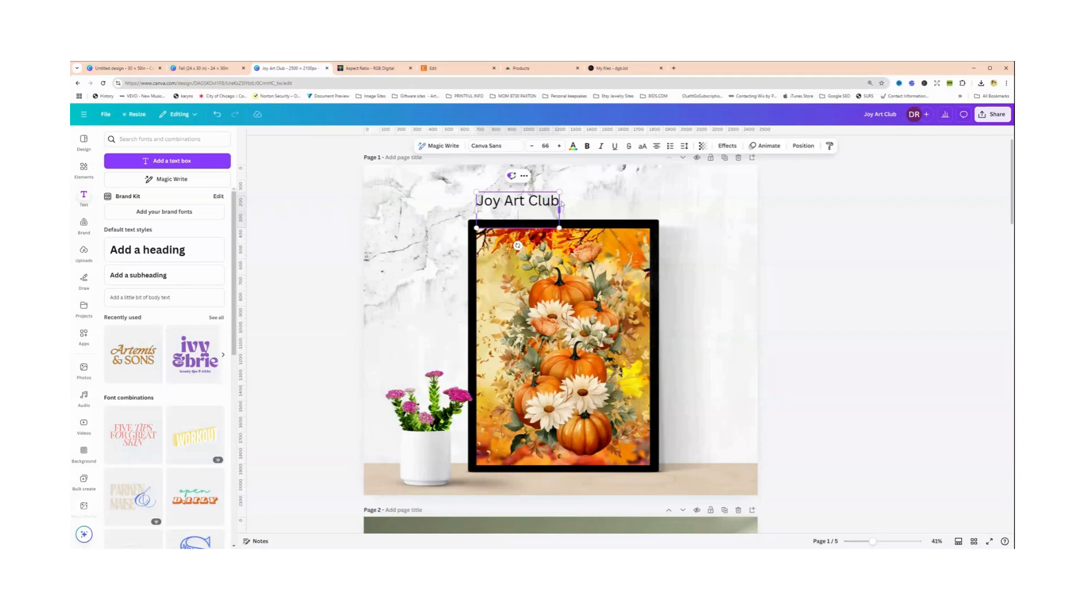
{"action": "key", "text": "Return"}
{"action": "type", "text": "Joy Art"}
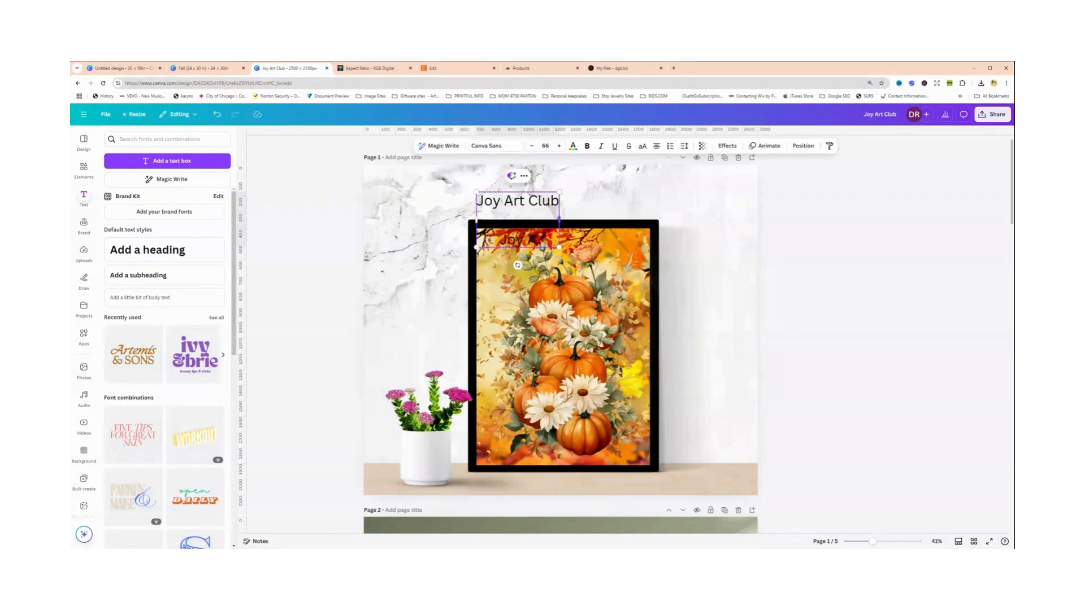
{"action": "type", "text": " Club"}
{"action": "left_click", "coordinate": [464, 231]}
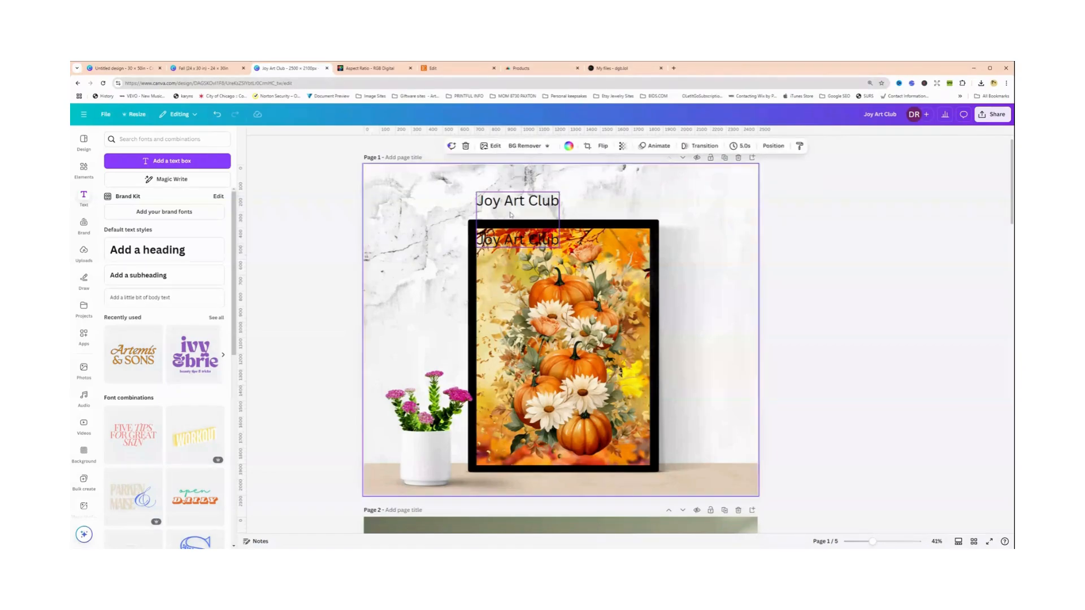
Enlarge the two-line text to about size 178 over the framed artwork and color it light gray
{"action": "left_click_drag", "start_coordinate": [533, 234], "coordinate": [686, 322]}
{"action": "mouse_move", "coordinate": [637, 277]}
{"action": "left_mouse_down"}
{"action": "mouse_move", "coordinate": [618, 327]}
{"action": "mouse_move", "coordinate": [503, 317]}
{"action": "mouse_move", "coordinate": [588, 251]}
{"action": "mouse_move", "coordinate": [628, 292]}
{"action": "mouse_move", "coordinate": [559, 231]}
{"action": "mouse_move", "coordinate": [663, 305]}
{"action": "mouse_move", "coordinate": [615, 283]}
{"action": "mouse_move", "coordinate": [598, 260]}
{"action": "mouse_move", "coordinate": [629, 273]}
{"action": "mouse_move", "coordinate": [632, 262]}
{"action": "left_mouse_up"}
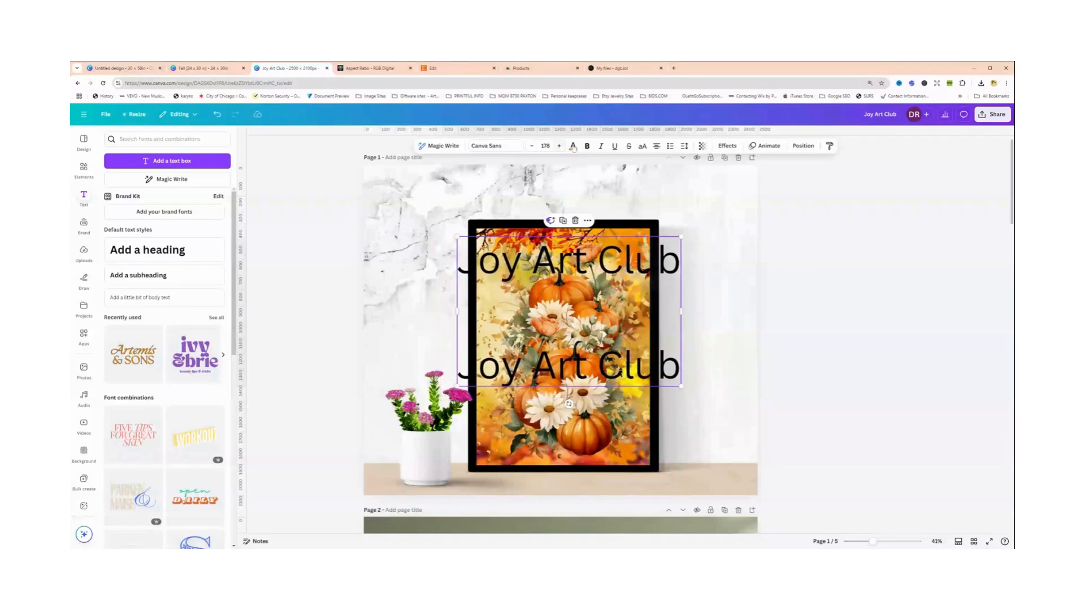
{"action": "left_click", "coordinate": [573, 146]}
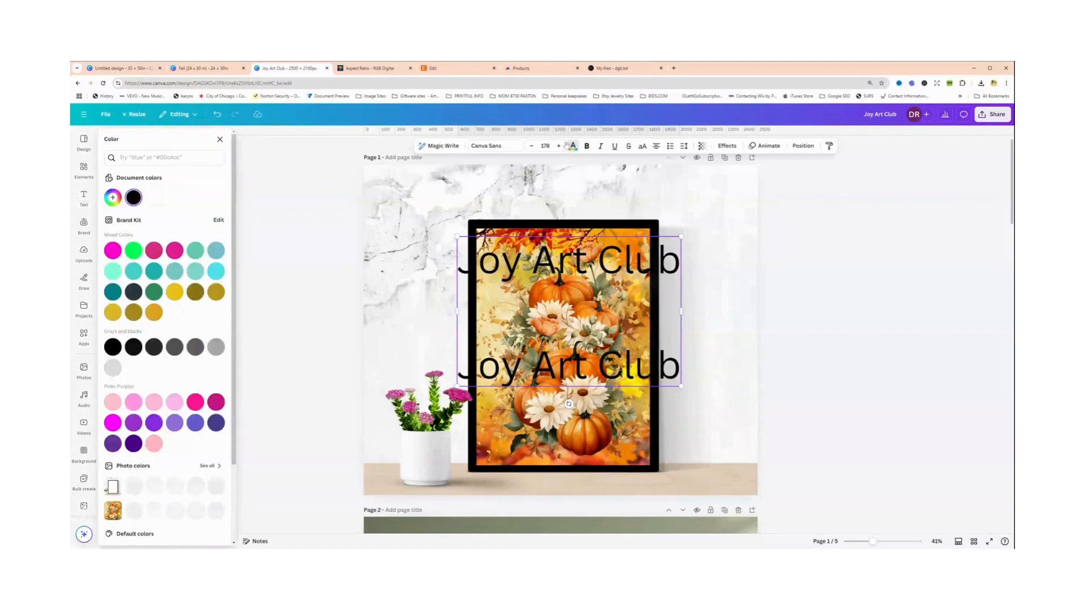
{"action": "left_click", "coordinate": [112, 368]}
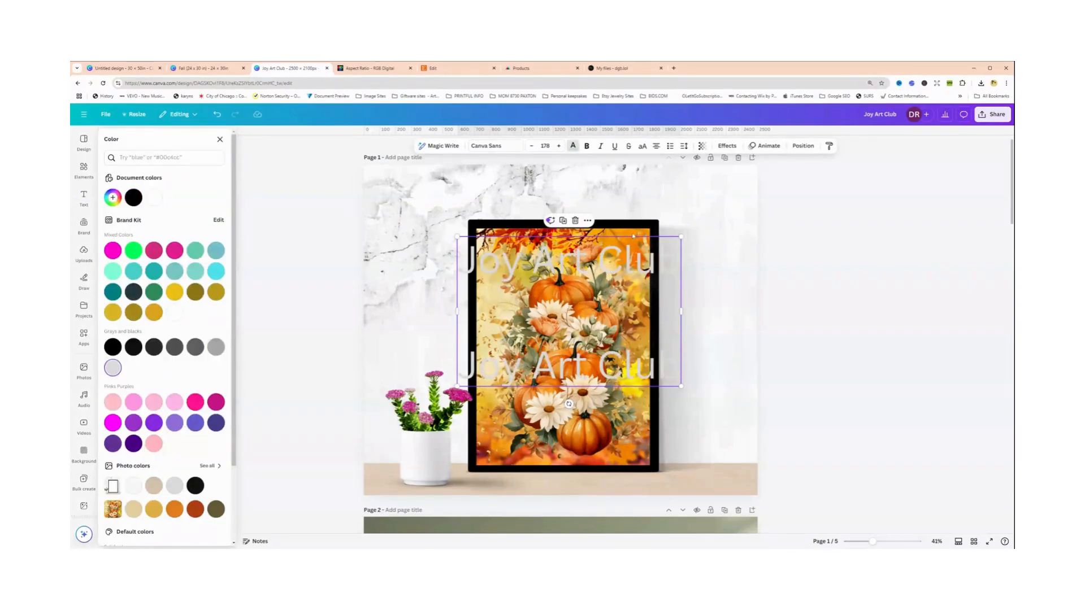
Set the text's font to Boho Regular and scale it up to about size 200 over the artwork
{"action": "left_click", "coordinate": [515, 148]}
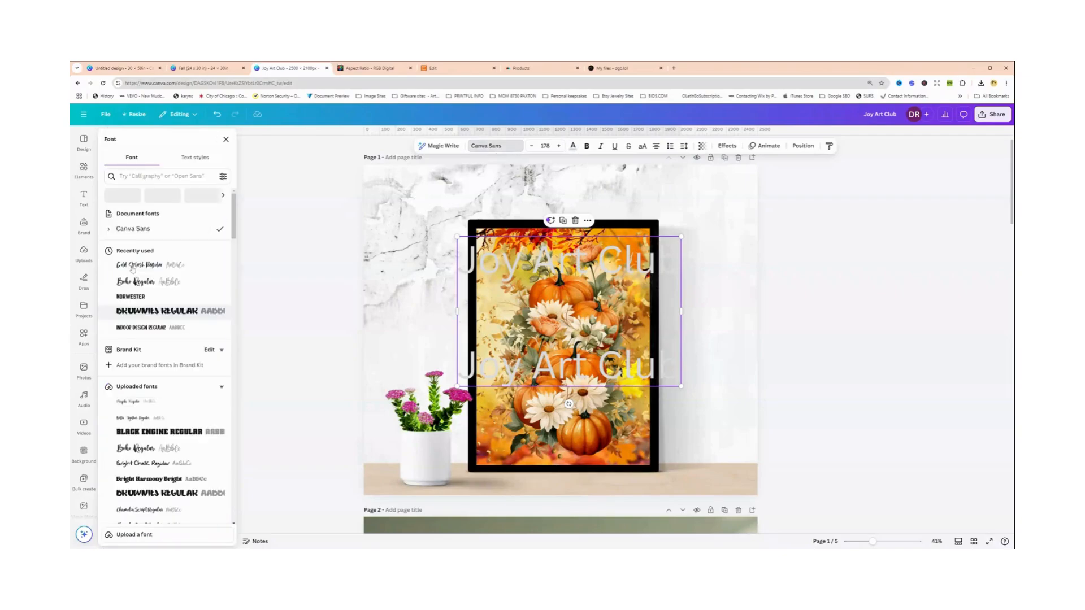
{"action": "left_click", "coordinate": [130, 266]}
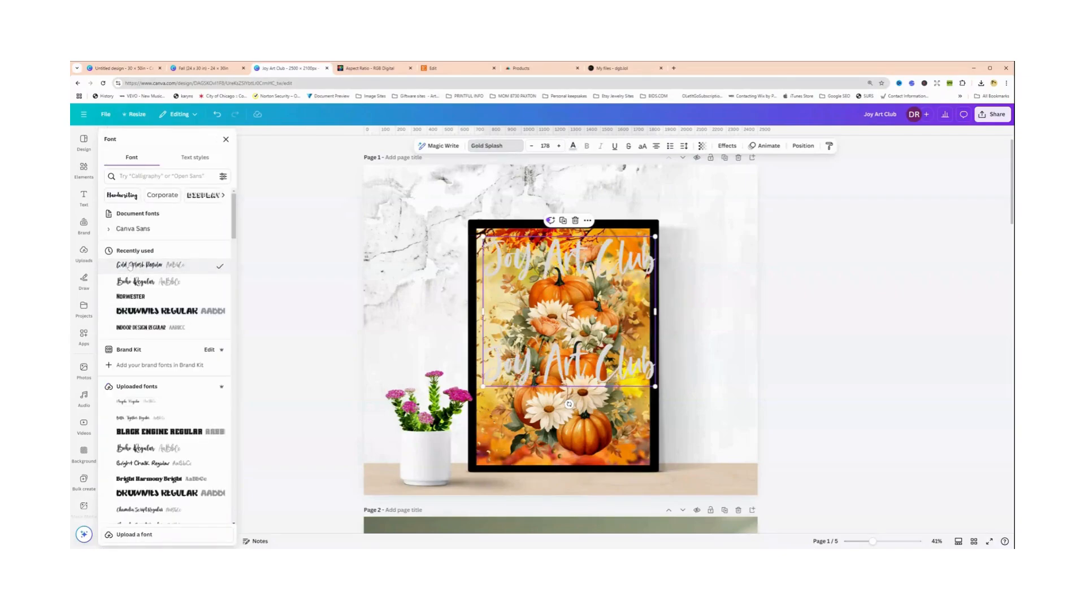
{"action": "left_click", "coordinate": [130, 283]}
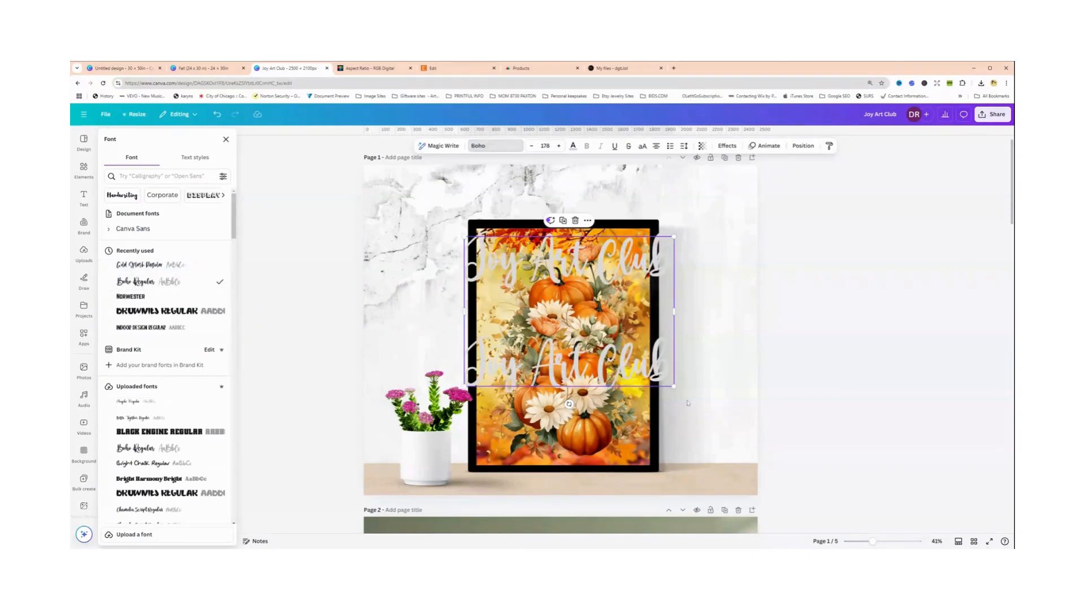
{"action": "left_click_drag", "start_coordinate": [673, 386], "coordinate": [700, 404]}
{"action": "left_click_drag", "start_coordinate": [638, 342], "coordinate": [626, 353]}
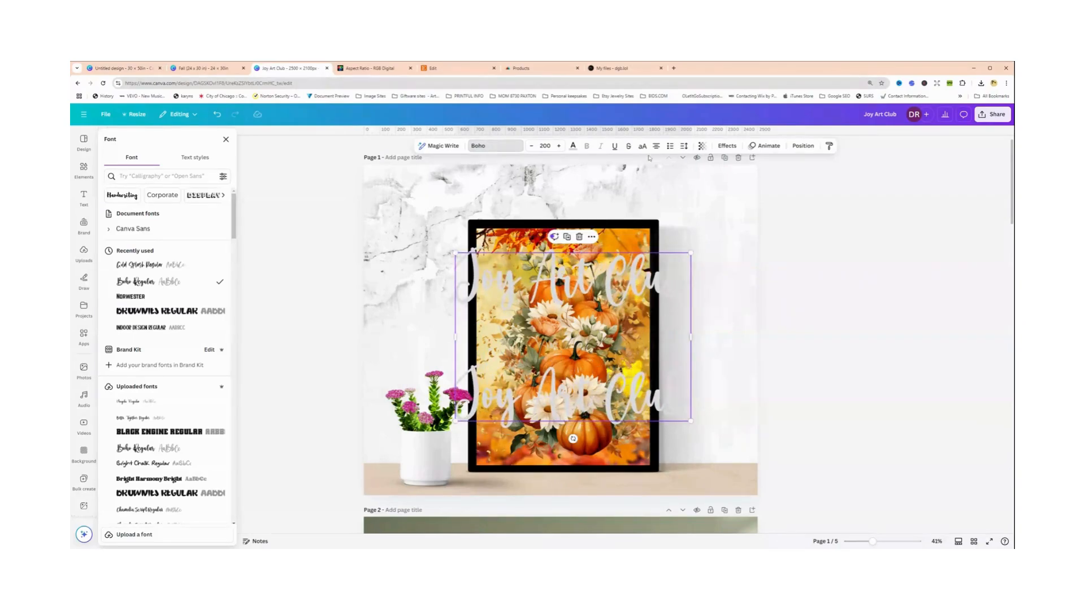
Set the text's transparency to 54 and center it over the framed artwork
{"action": "left_click", "coordinate": [701, 149]}
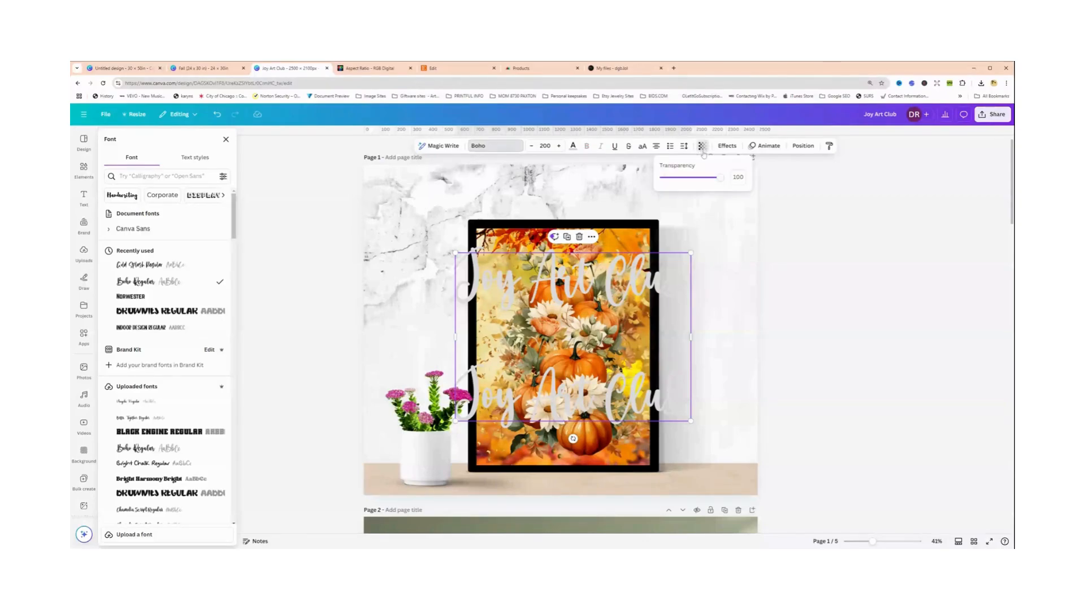
{"action": "mouse_move", "coordinate": [717, 177]}
{"action": "left_mouse_down"}
{"action": "mouse_move", "coordinate": [678, 180]}
{"action": "mouse_move", "coordinate": [705, 189]}
{"action": "left_mouse_up"}
{"action": "left_click", "coordinate": [744, 311]}
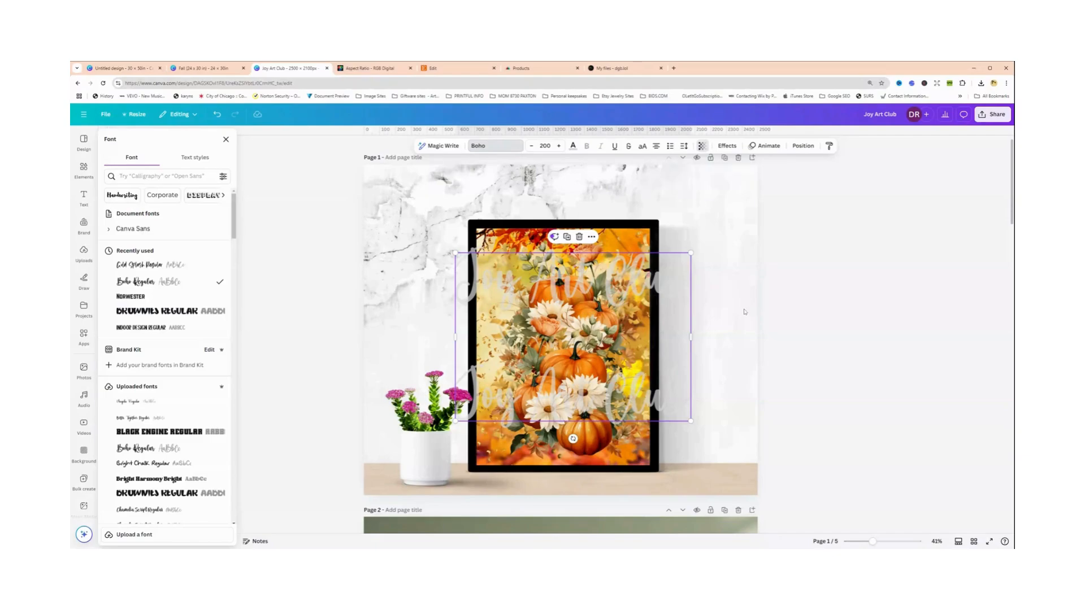
{"action": "left_click_drag", "start_coordinate": [625, 370], "coordinate": [647, 360]}
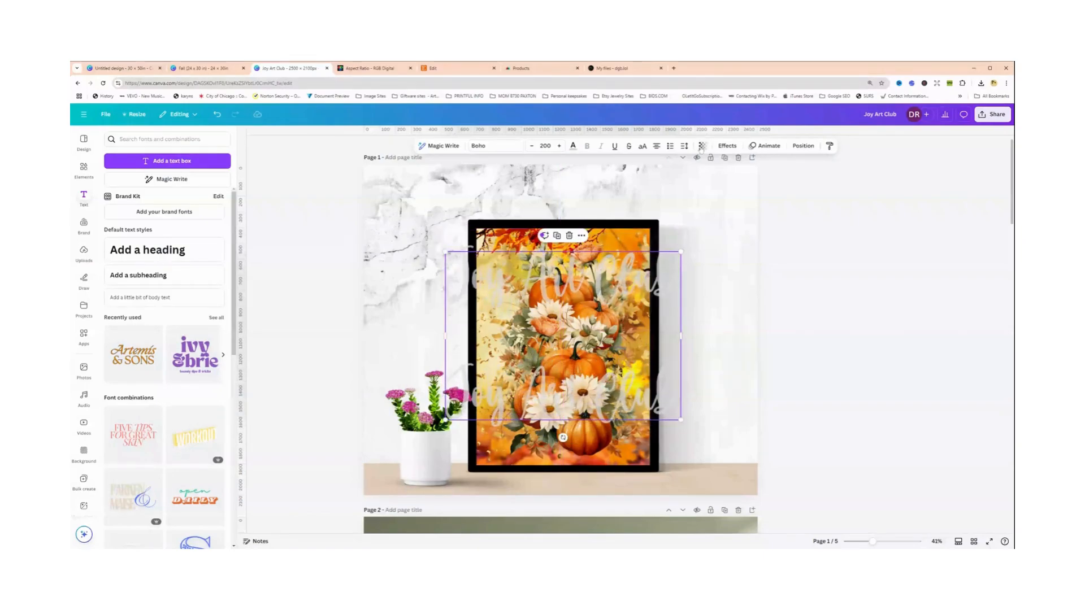
{"action": "left_click", "coordinate": [701, 146]}
{"action": "left_click_drag", "start_coordinate": [702, 180], "coordinate": [693, 185]}
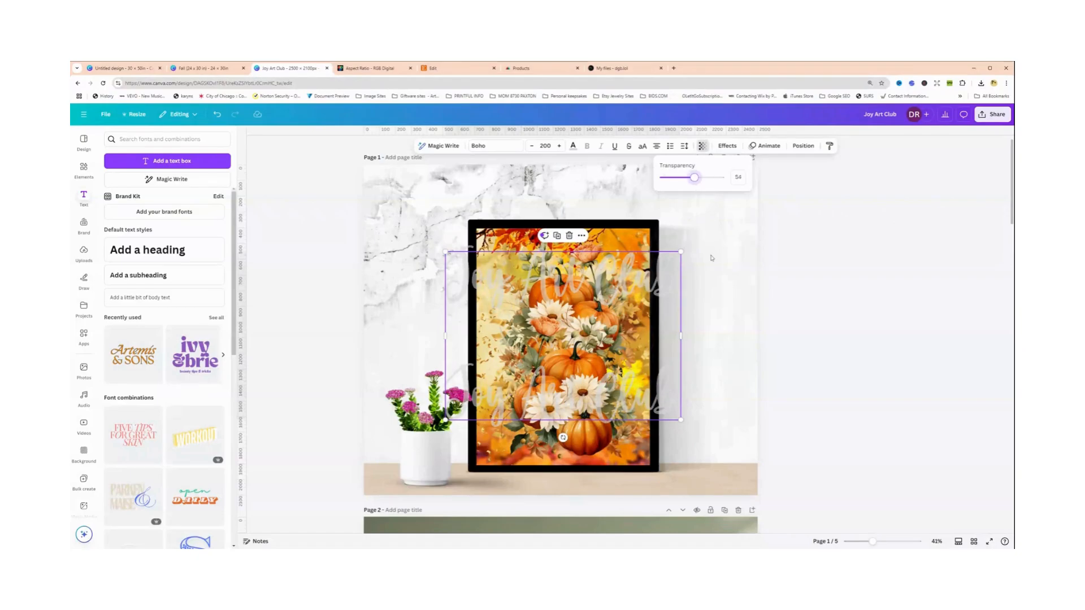
{"action": "left_click", "coordinate": [577, 234]}
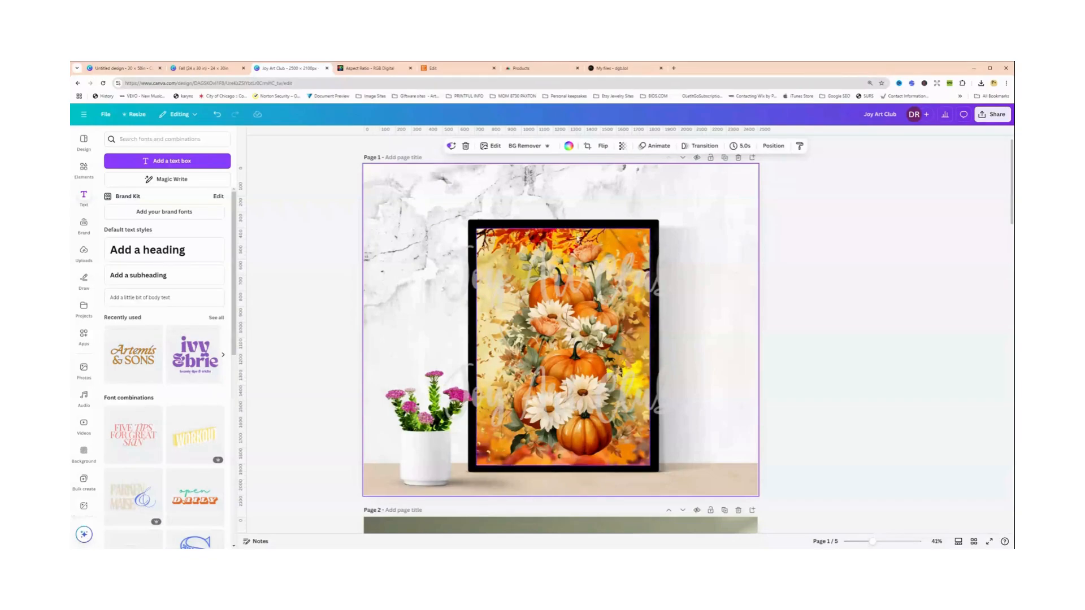
Enlarge the semi-transparent text to about size 210 and recenter it over the frame on page 1
{"action": "left_click", "coordinate": [456, 258]}
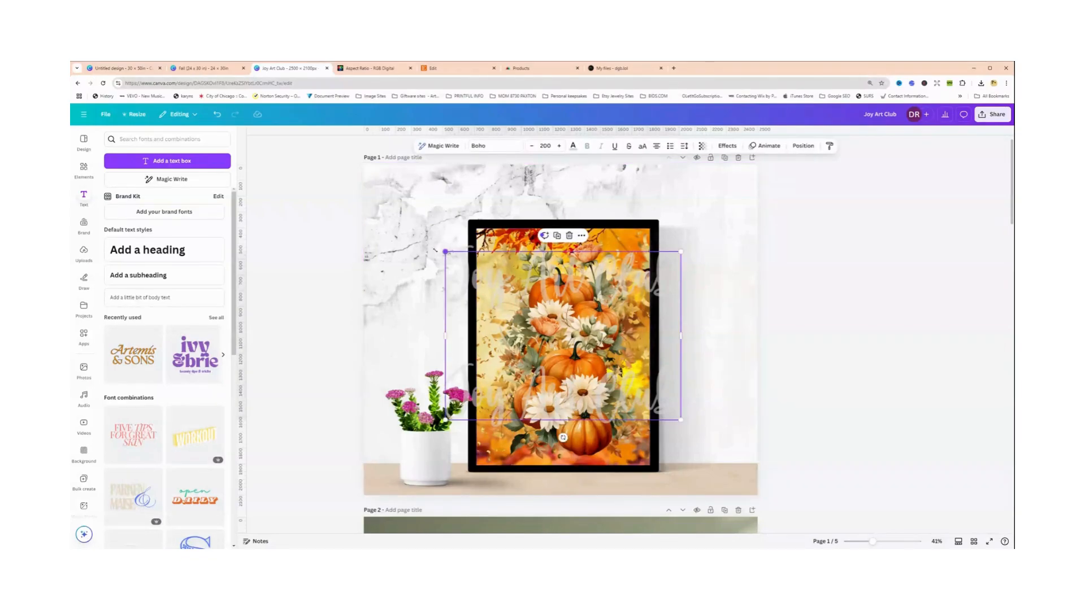
{"action": "left_click_drag", "start_coordinate": [452, 254], "coordinate": [434, 252]}
{"action": "mouse_move", "coordinate": [561, 278]}
{"action": "left_mouse_down"}
{"action": "mouse_move", "coordinate": [575, 272]}
{"action": "mouse_move", "coordinate": [565, 271]}
{"action": "left_mouse_up"}
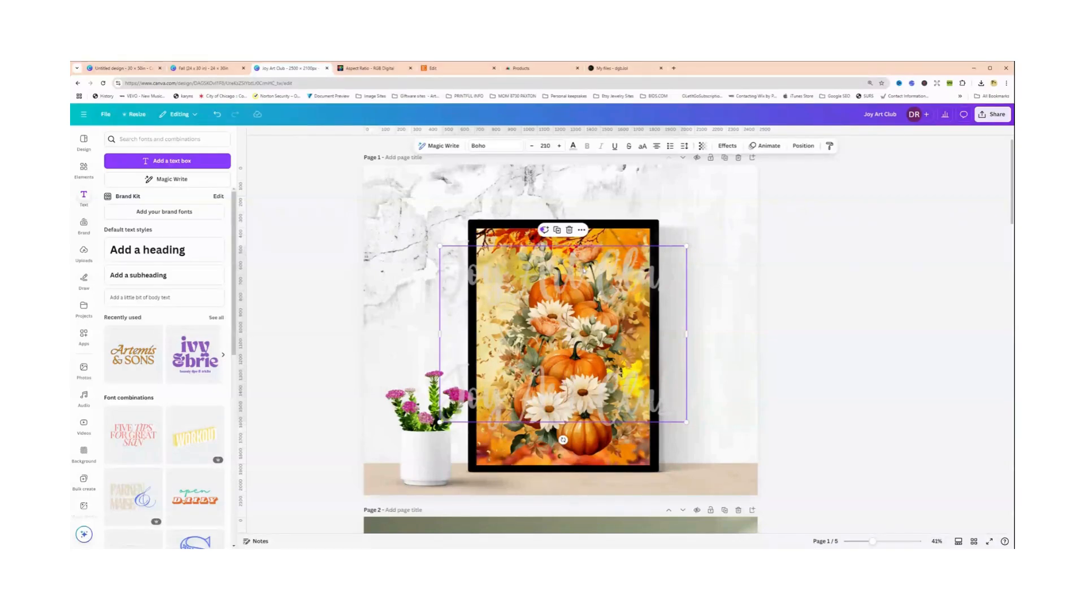
Copy the Joy Art Club watermark to page 2 and position it over the framed pumpkin artwork
{"action": "right_click", "coordinate": [583, 270]}
{"action": "left_click", "coordinate": [600, 279]}
{"action": "scroll", "coordinate": [583, 286], "scroll_direction": "down", "scroll_amount": 4}
{"action": "scroll", "coordinate": [583, 286], "scroll_direction": "down", "scroll_amount": 3}
{"action": "left_click", "coordinate": [501, 316]}
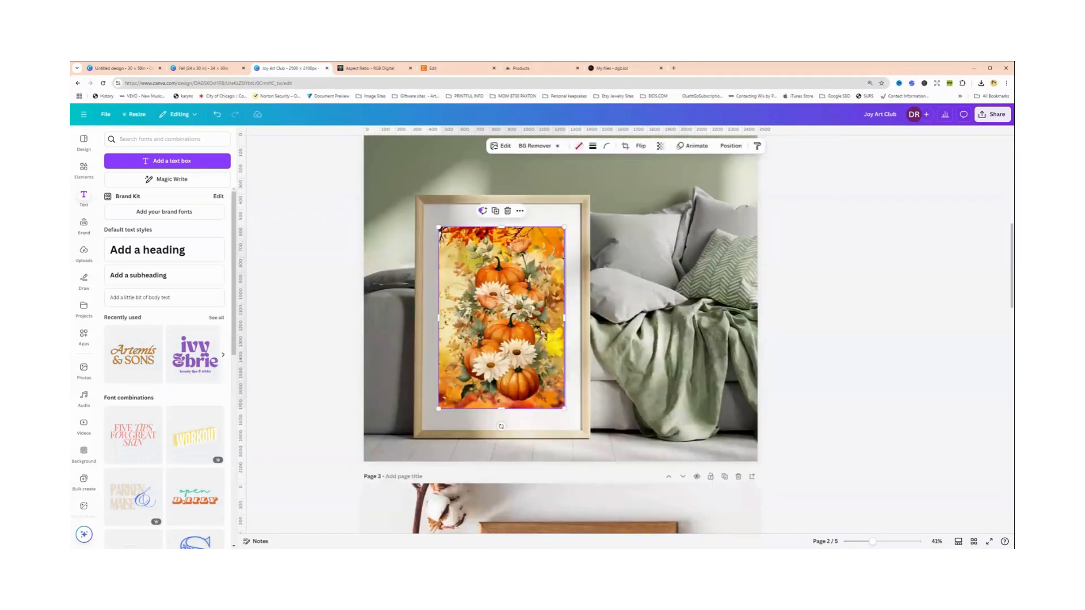
{"action": "key", "text": "ctrl+v"}
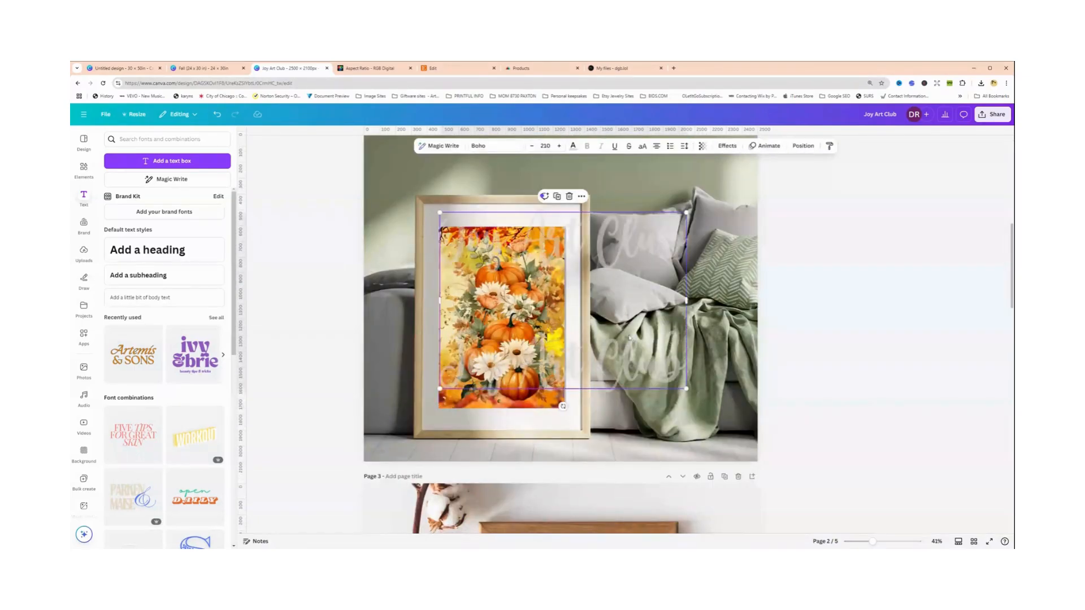
{"action": "left_click_drag", "start_coordinate": [629, 338], "coordinate": [571, 356]}
Paste the Joy Art Club watermark over the wooden-framed pumpkin artwork on page 3
{"action": "scroll", "coordinate": [569, 374], "scroll_direction": "down", "scroll_amount": 1}
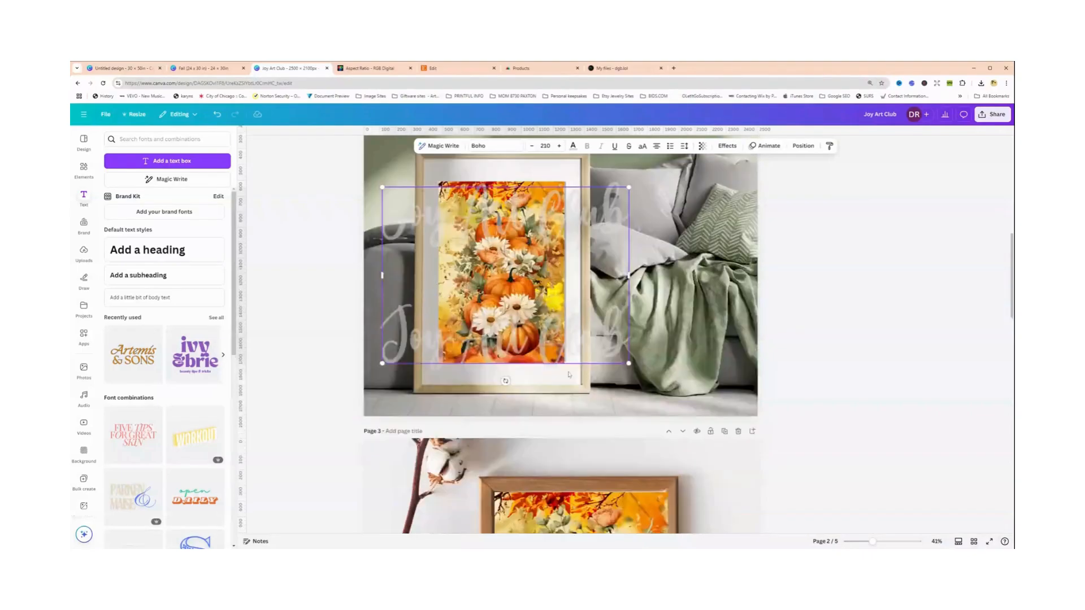
{"action": "scroll", "coordinate": [568, 374], "scroll_direction": "down", "scroll_amount": 3}
{"action": "right_click", "coordinate": [544, 306]}
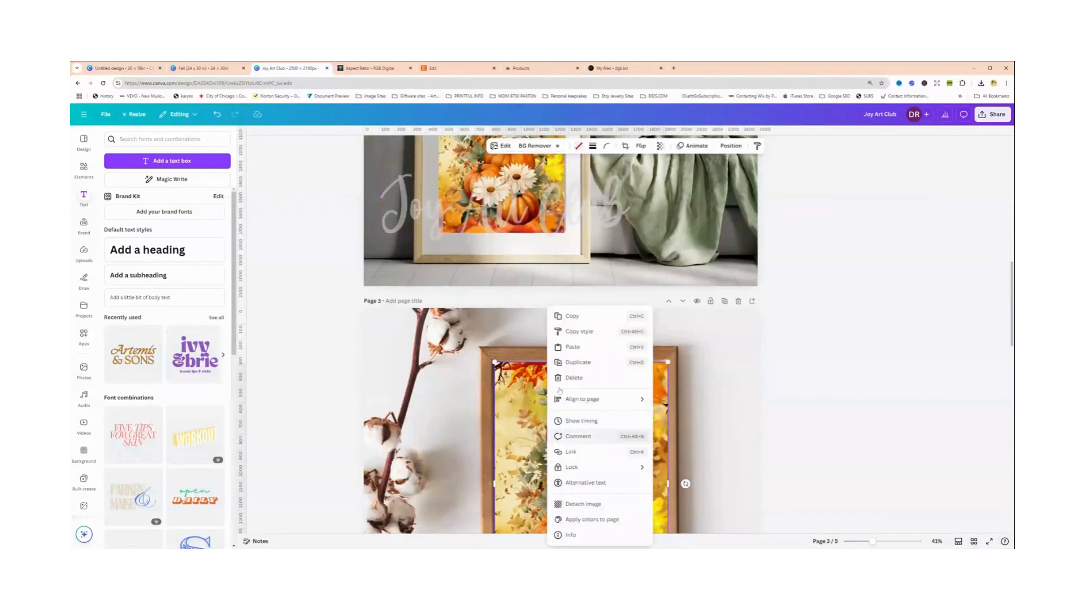
{"action": "left_click", "coordinate": [565, 347]}
Paste the Joy Art Club watermark on page 4 and move it up over the framed artwork on the wall
{"action": "scroll", "coordinate": [565, 395], "scroll_direction": "down", "scroll_amount": 1}
{"action": "scroll", "coordinate": [565, 396], "scroll_direction": "down", "scroll_amount": 5}
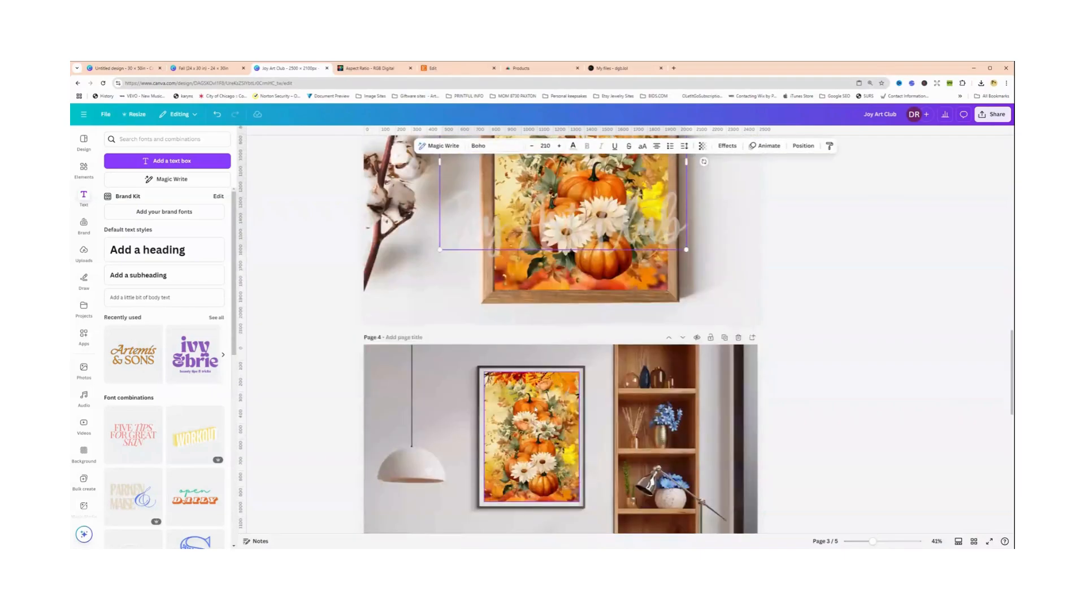
{"action": "right_click", "coordinate": [535, 367]}
{"action": "left_click", "coordinate": [559, 347]}
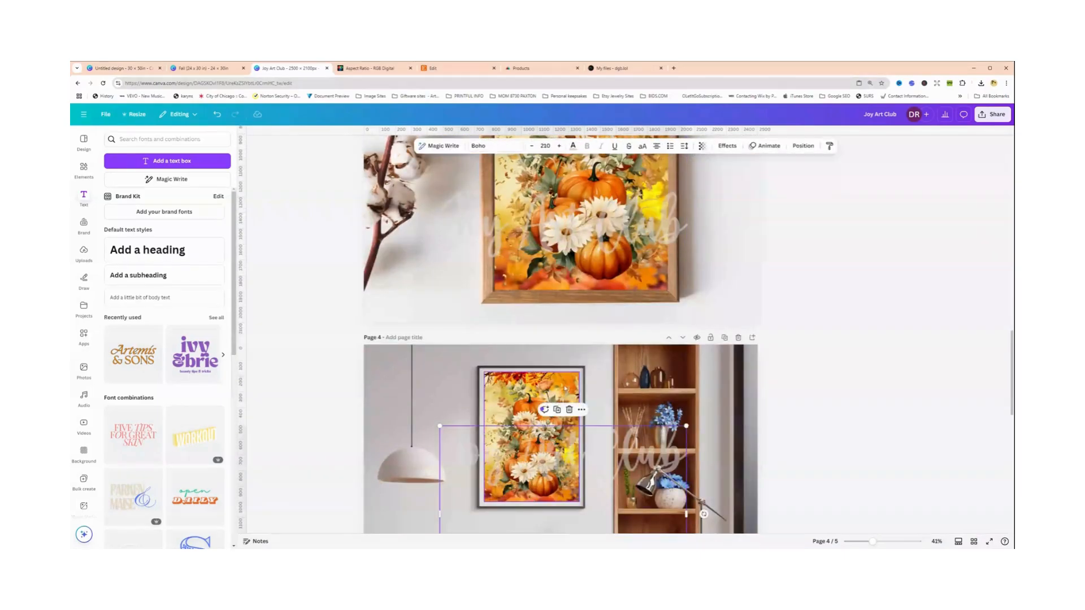
{"action": "left_click_drag", "start_coordinate": [573, 411], "coordinate": [560, 367]}
Paste the Joy Art Club watermark on page 5, raise it over the framed artwork, and deselect it
{"action": "scroll", "coordinate": [557, 396], "scroll_direction": "down", "scroll_amount": 7}
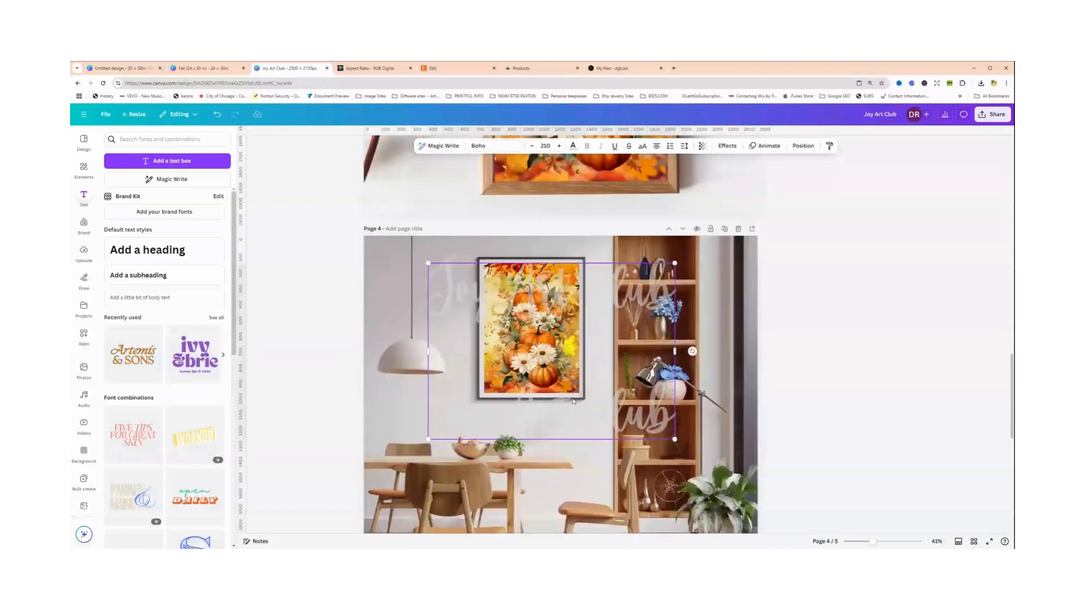
{"action": "right_click", "coordinate": [553, 400]}
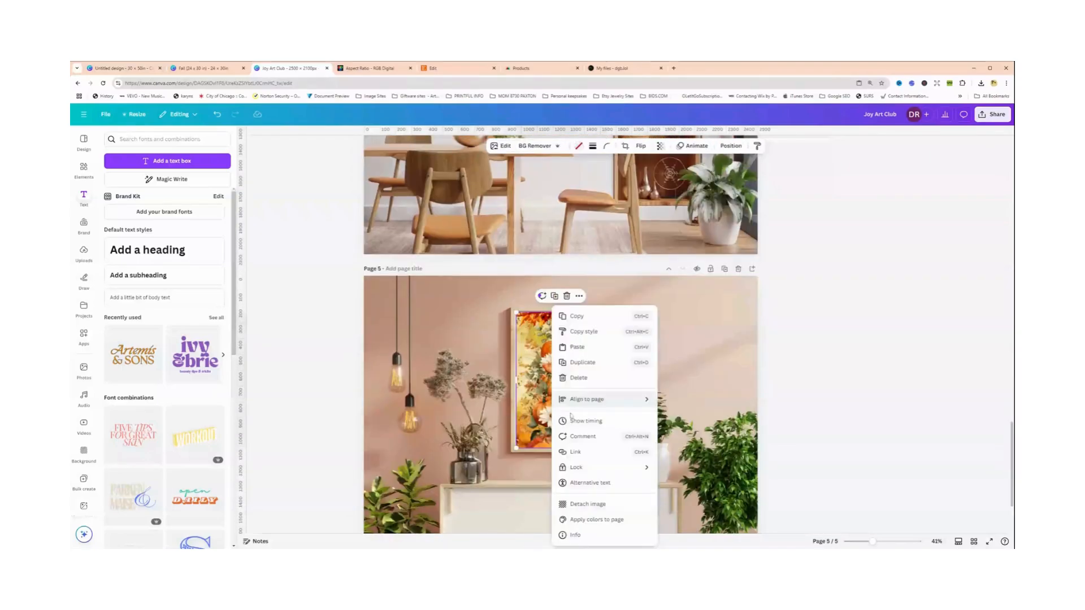
{"action": "left_click", "coordinate": [571, 349]}
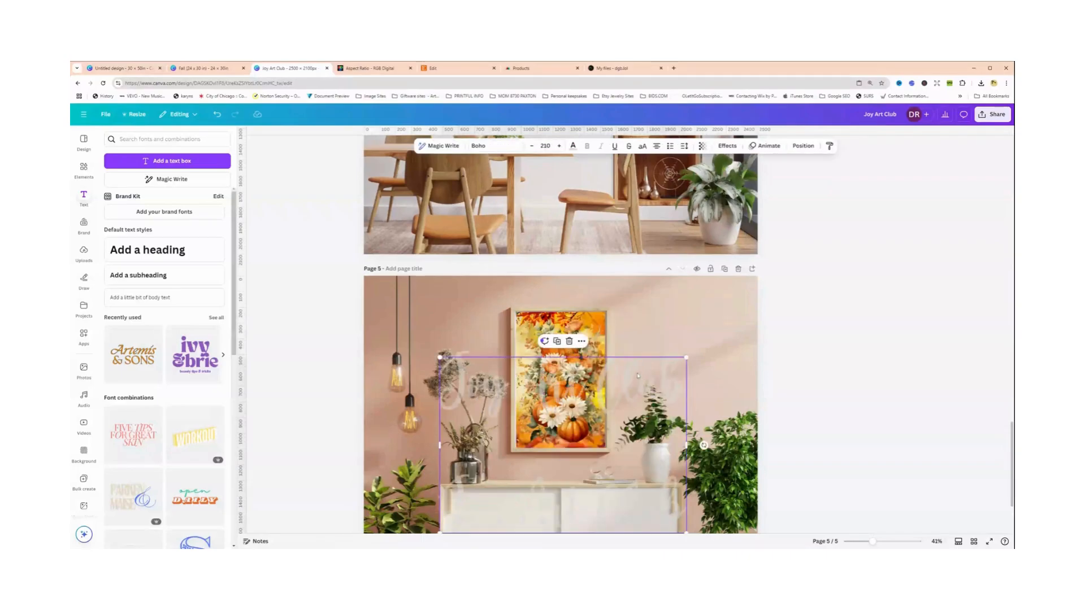
{"action": "left_click_drag", "start_coordinate": [640, 377], "coordinate": [637, 342]}
{"action": "left_click", "coordinate": [725, 362]}
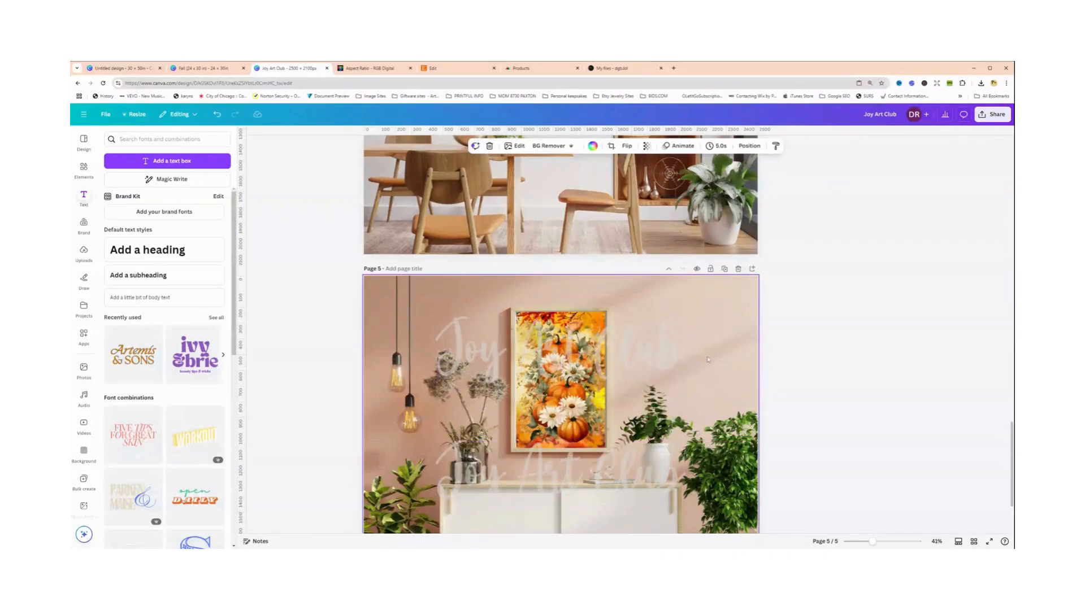
Check the watermark placement on the mockup pages from page 5 back up to page 1
{"action": "scroll", "coordinate": [706, 360], "scroll_direction": "up", "scroll_amount": 15}
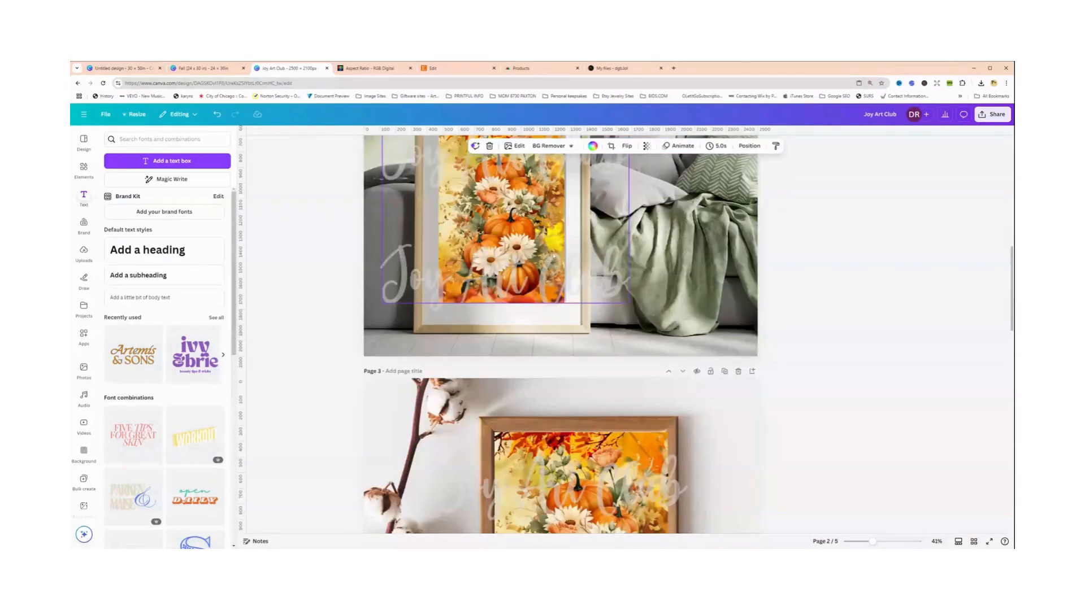
{"action": "scroll", "coordinate": [622, 362], "scroll_direction": "up", "scroll_amount": 5}
{"action": "scroll", "coordinate": [548, 364], "scroll_direction": "up", "scroll_amount": 3}
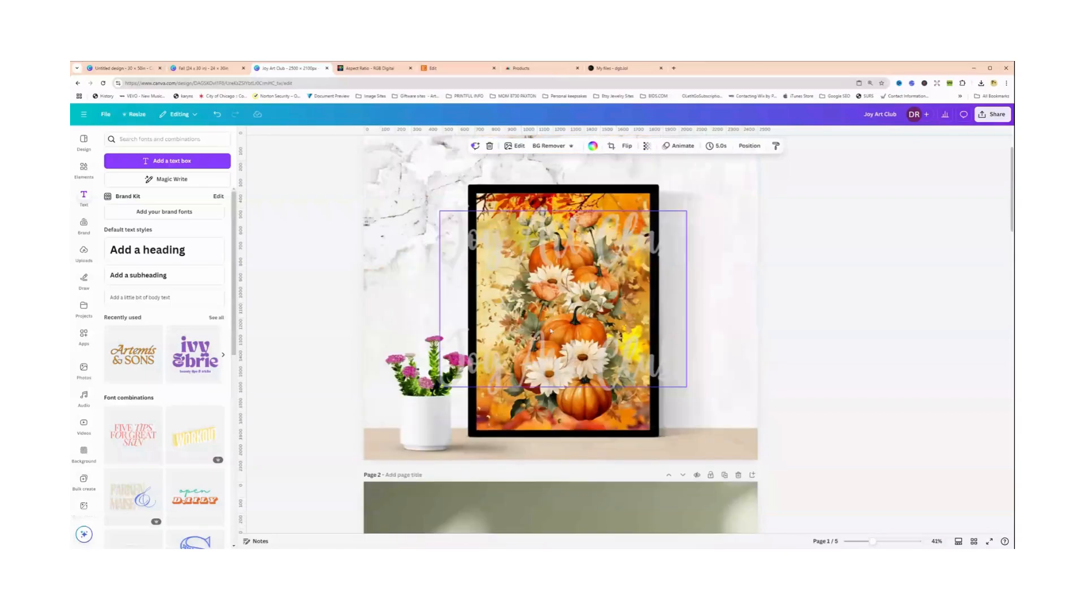
{"action": "left_click", "coordinate": [543, 326]}
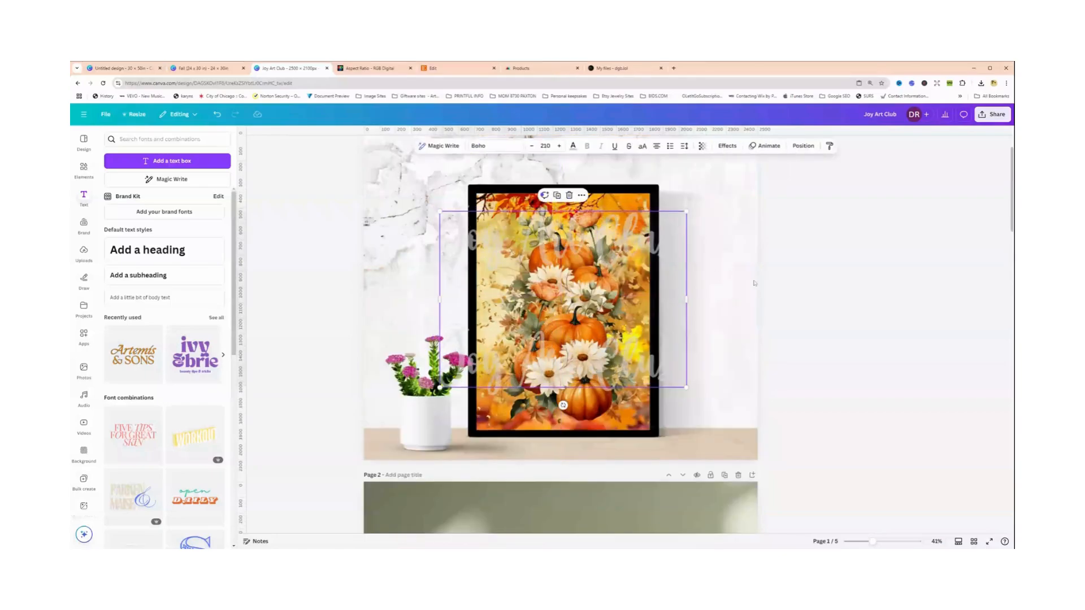
{"action": "left_click", "coordinate": [731, 289]}
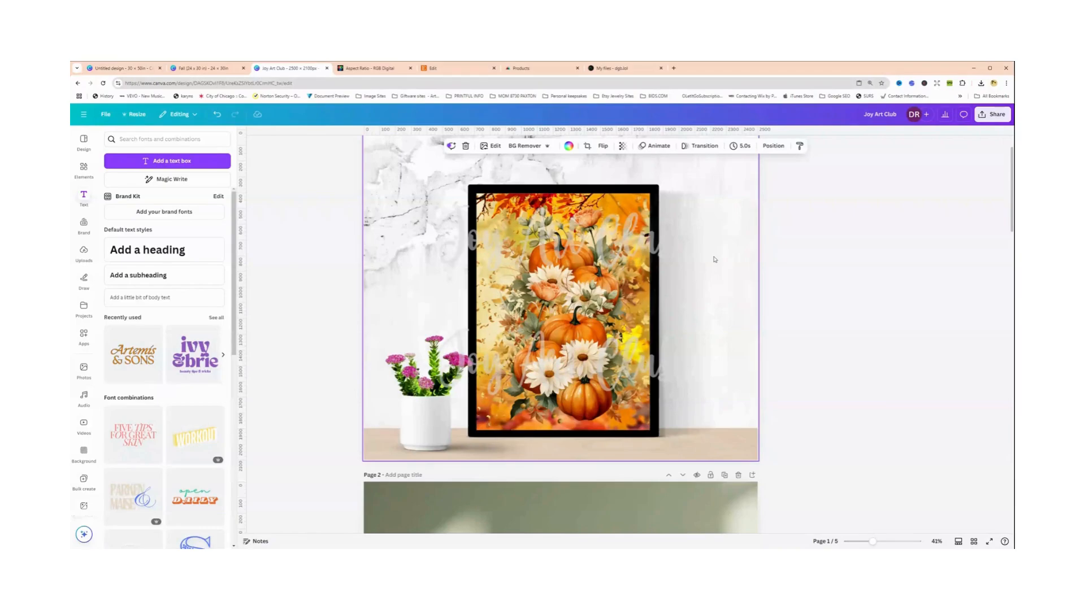
{"action": "scroll", "coordinate": [714, 260], "scroll_direction": "up", "scroll_amount": 1}
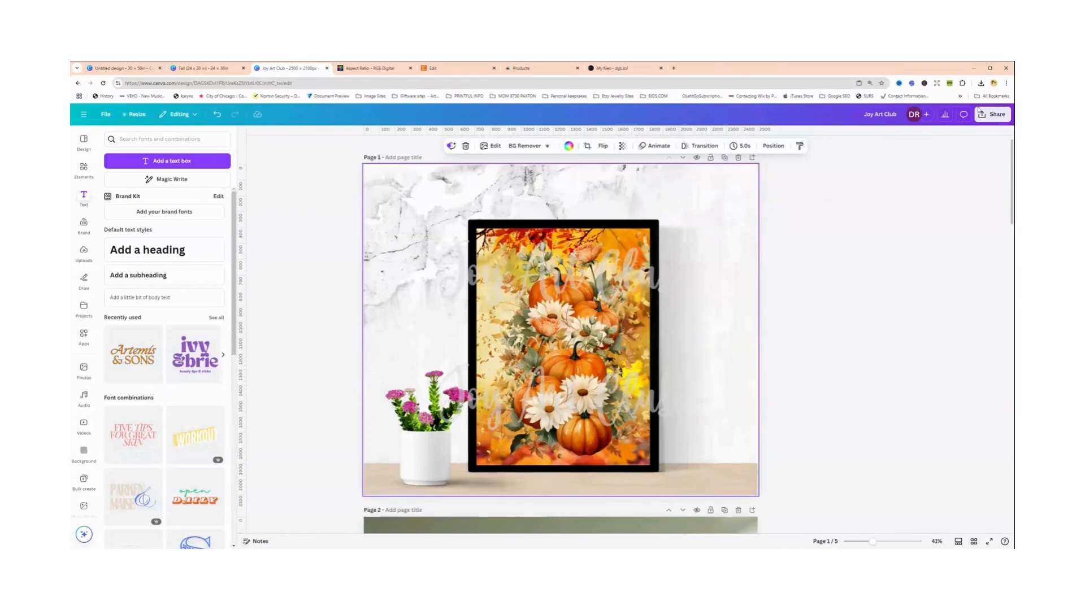
Download all 5 pages of the design as JPG files
{"action": "left_click", "coordinate": [996, 118]}
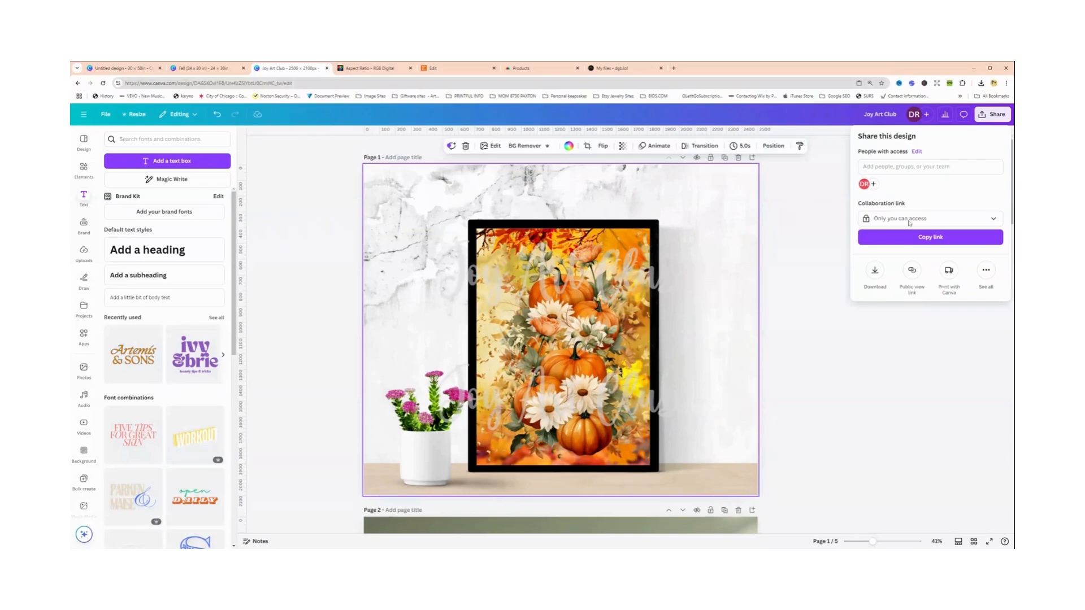
{"action": "left_click", "coordinate": [874, 272]}
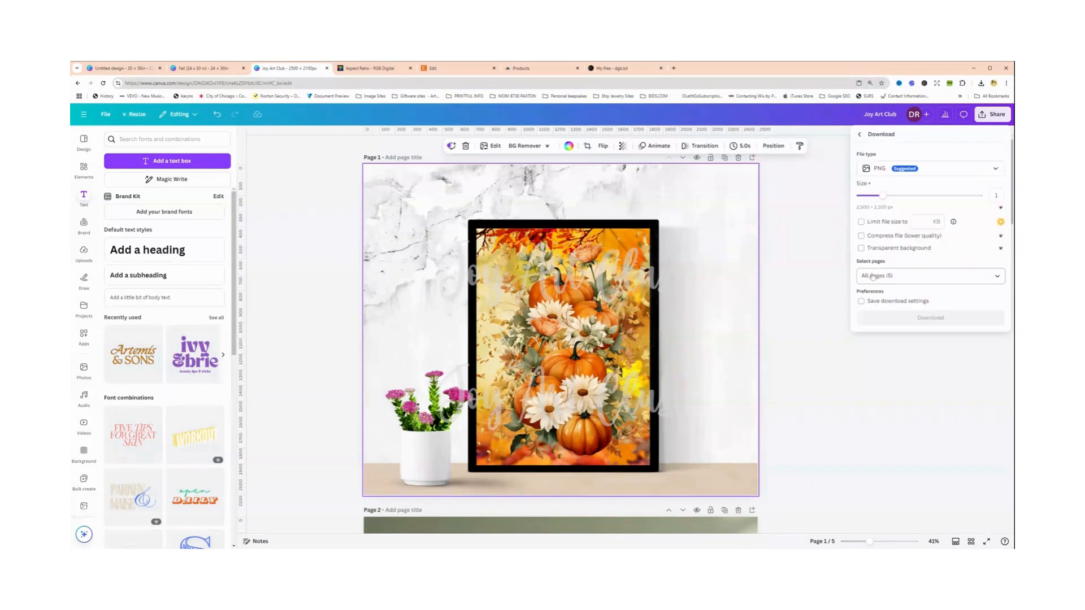
{"action": "left_click", "coordinate": [870, 169]}
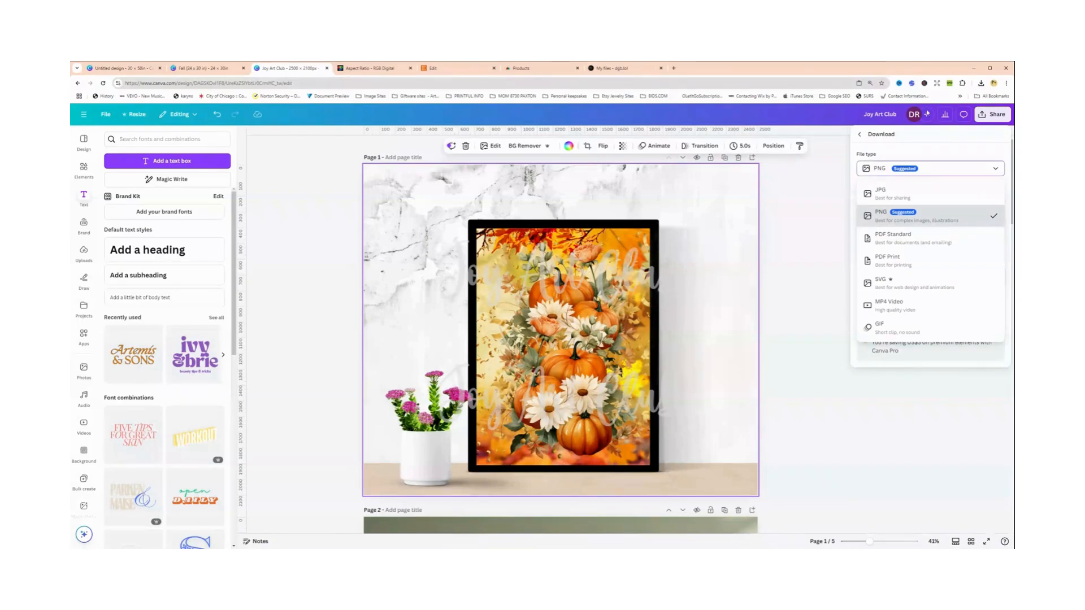
{"action": "left_click", "coordinate": [876, 194]}
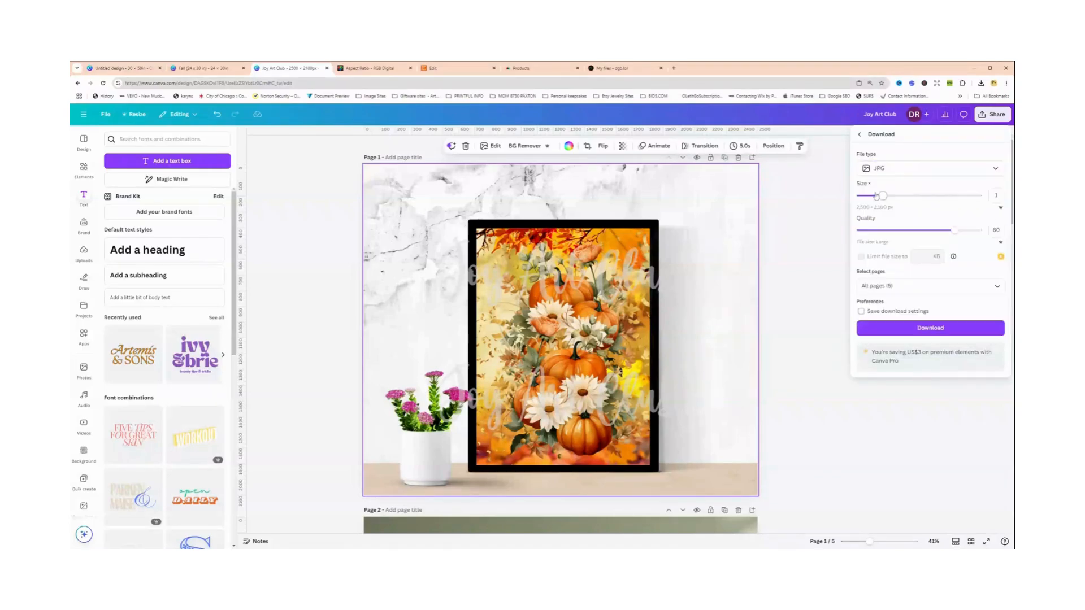
{"action": "left_click", "coordinate": [909, 330]}
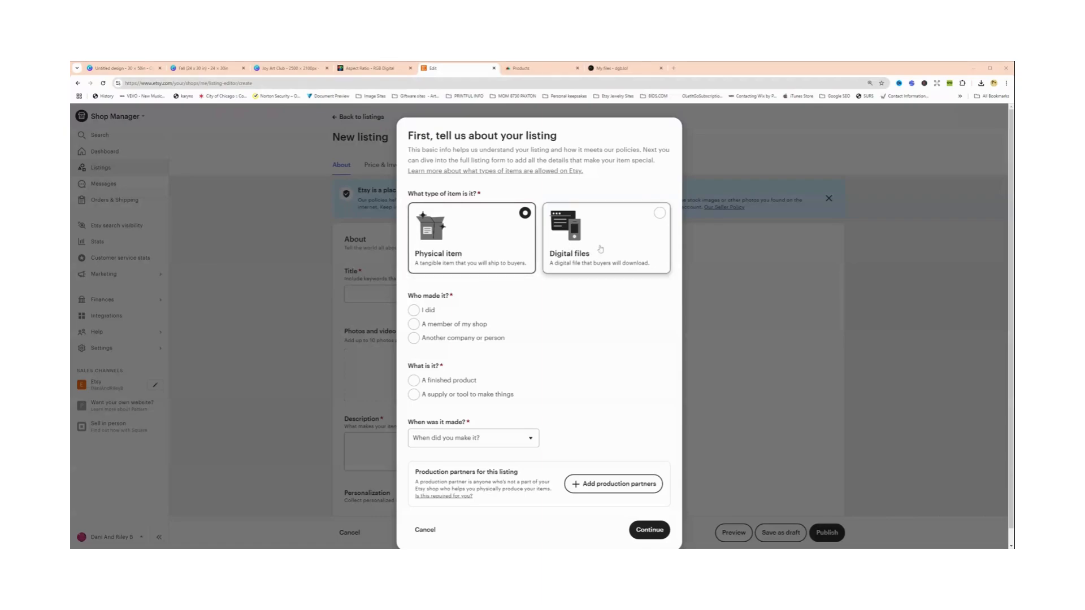
Answer the new Etsy listing's questions with Digital files, I did, A supply or tool to make things, 2020 - 2024 and Created by me, and continue
{"action": "left_click", "coordinate": [653, 224]}
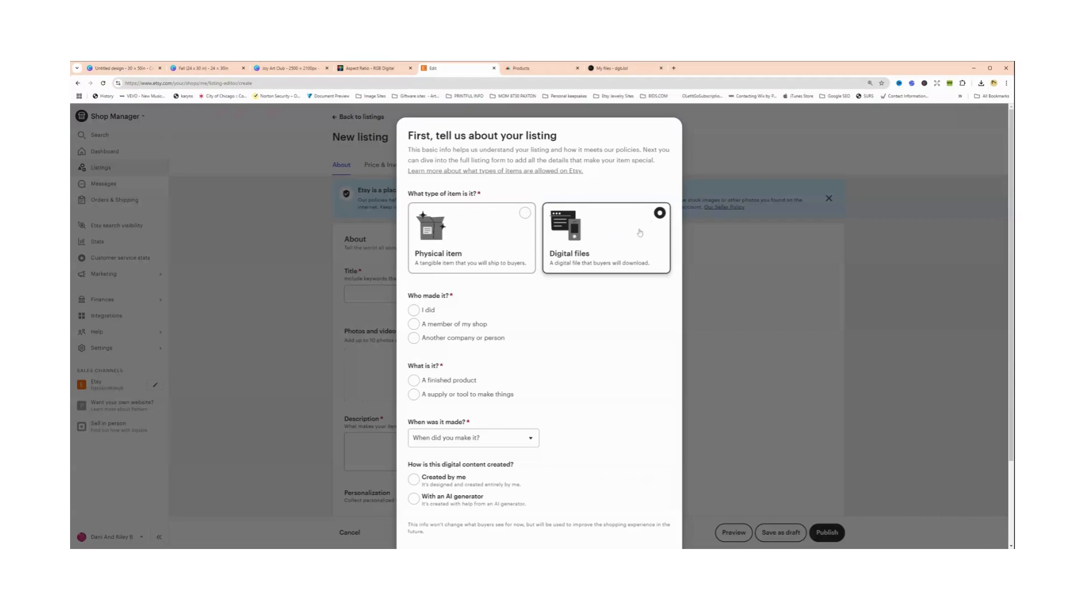
{"action": "left_click", "coordinate": [413, 310]}
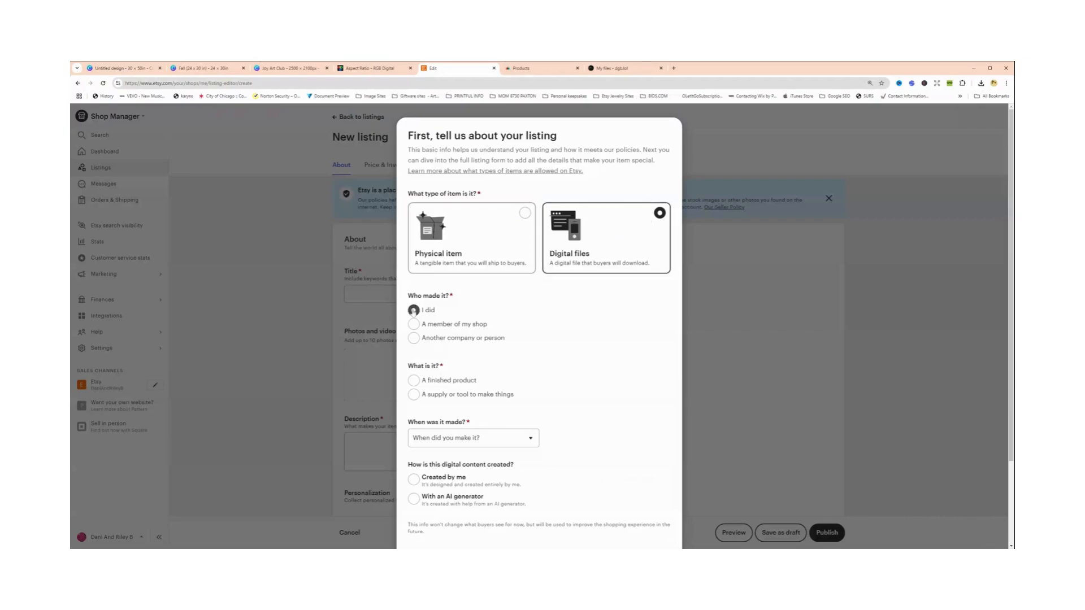
{"action": "left_click", "coordinate": [415, 396]}
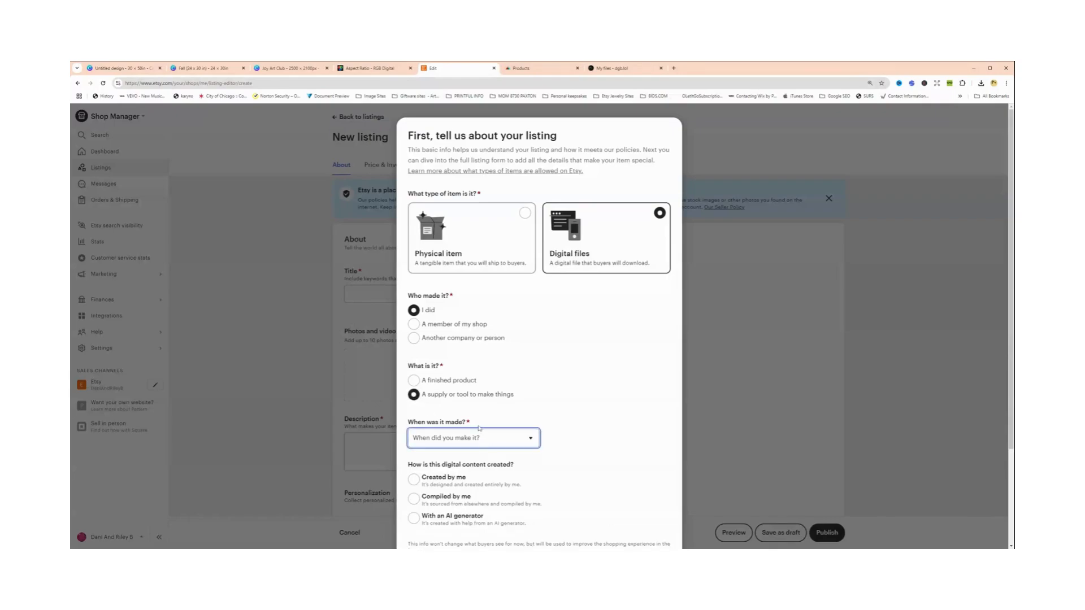
{"action": "left_click", "coordinate": [447, 271]}
{"action": "scroll", "coordinate": [447, 463], "scroll_direction": "down", "scroll_amount": 3}
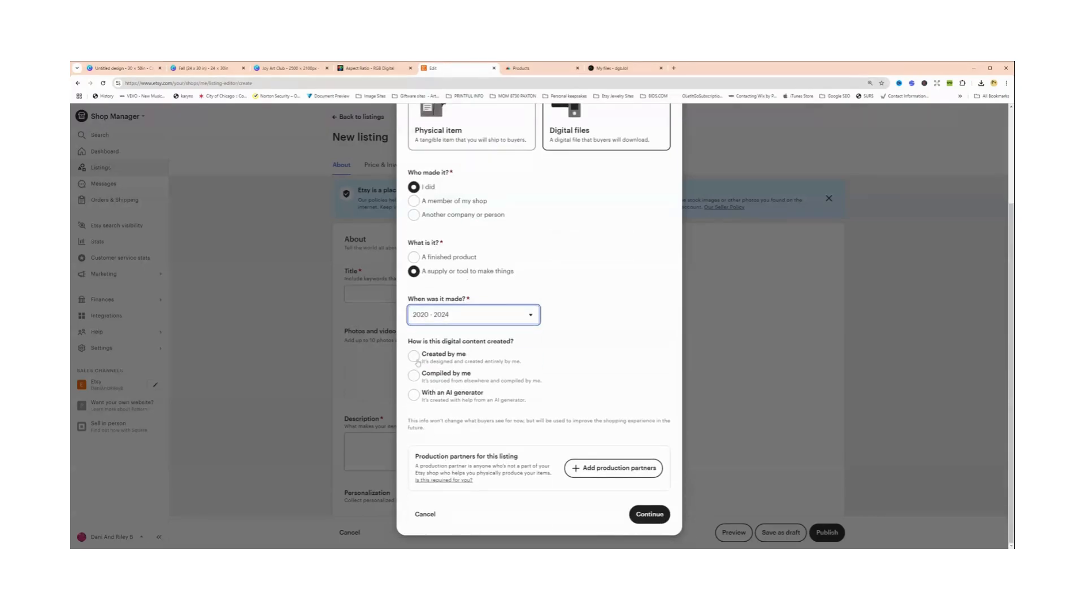
{"action": "left_click", "coordinate": [415, 358]}
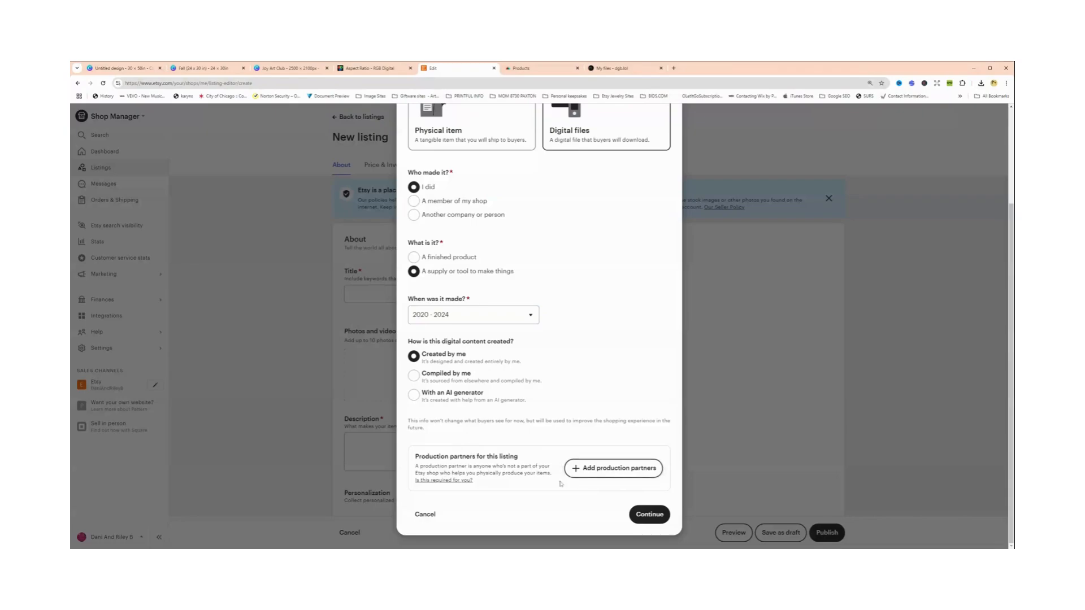
{"action": "left_click", "coordinate": [648, 515]}
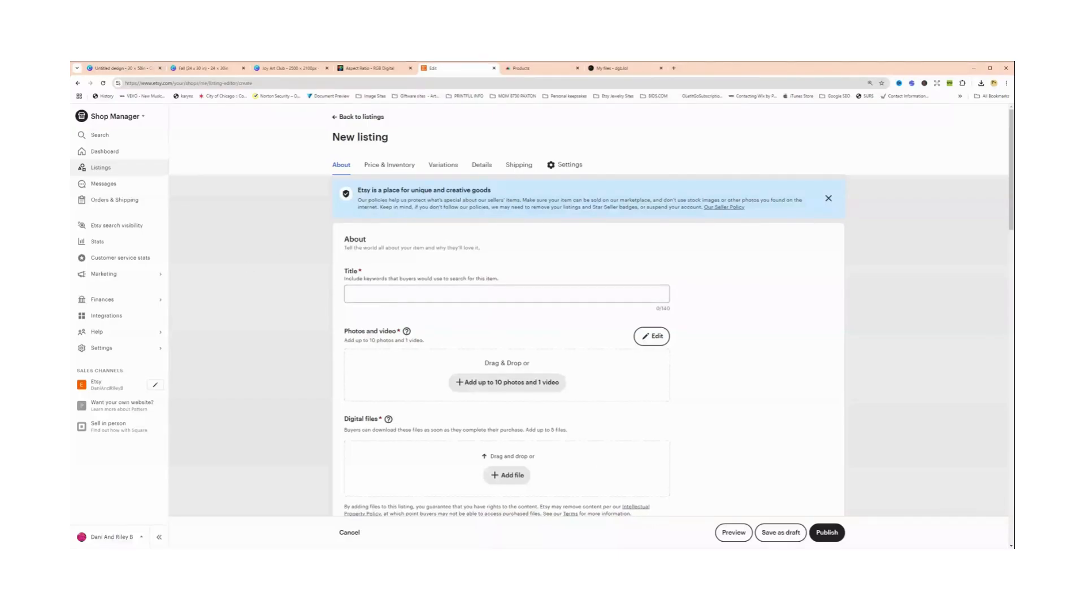
Title the listing "Digital Fall Wall Art for priting; #Fall Wallart Design"
{"action": "left_click", "coordinate": [349, 294]}
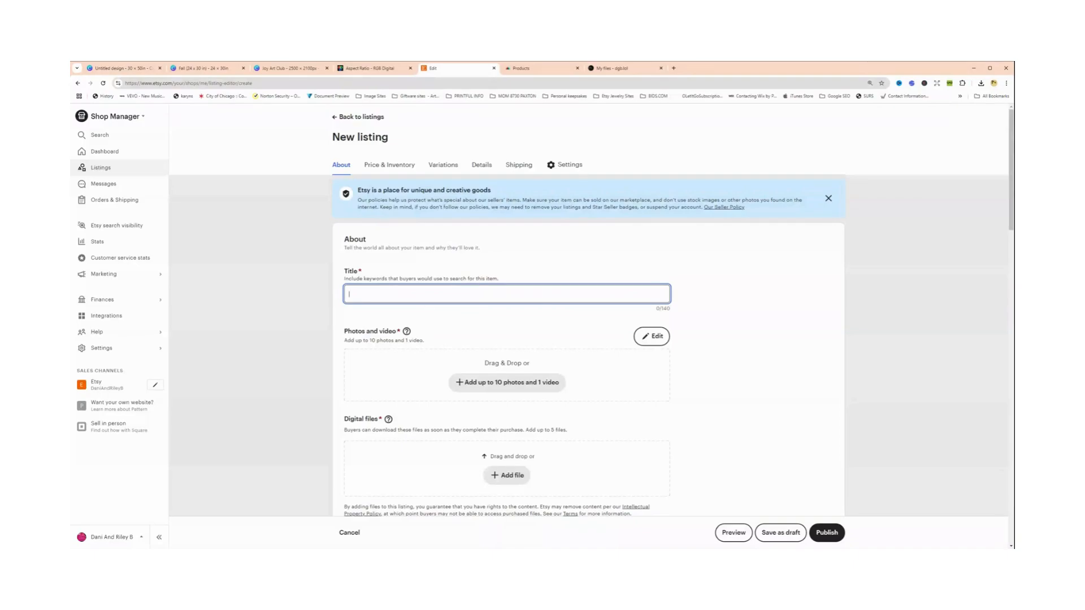
{"action": "type", "text": "D"}
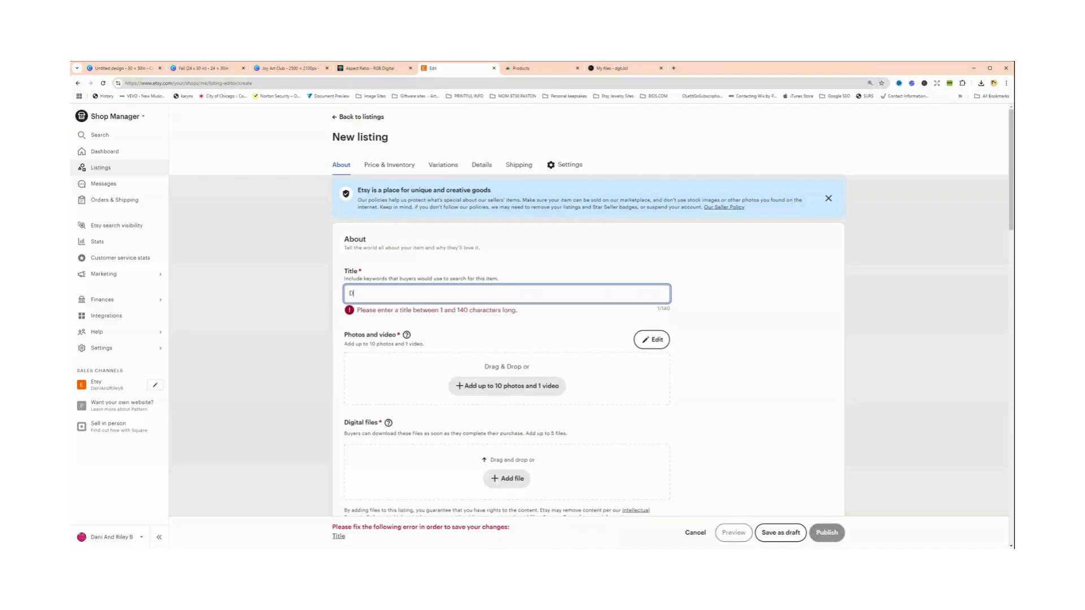
{"action": "type", "text": "igital Wall Ar"}
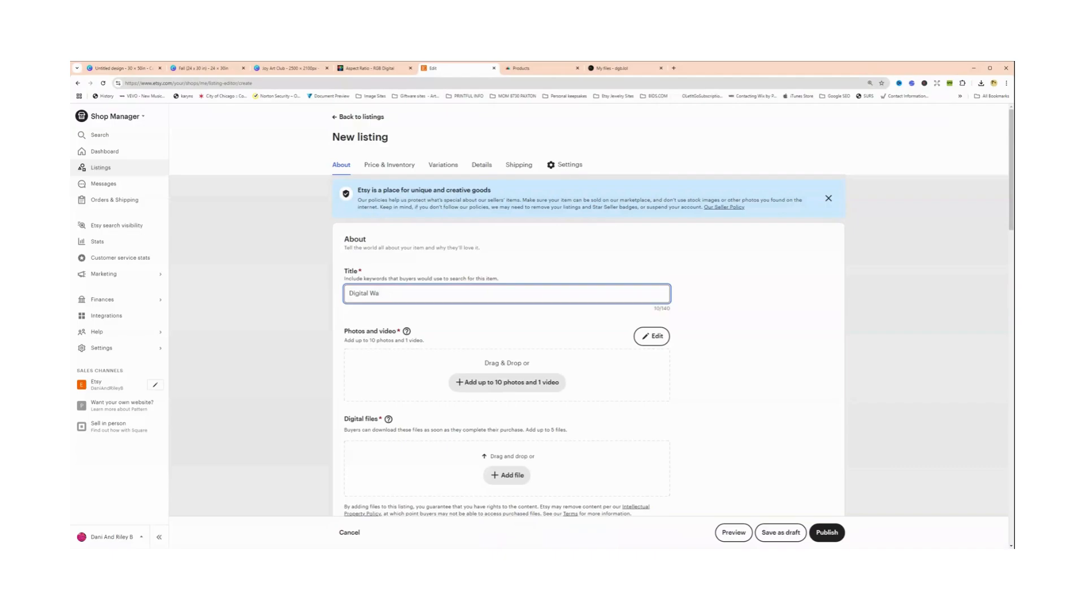
{"action": "key", "text": "BackSpace"}
{"action": "key", "text": "BackSpace"}
{"action": "type", "text": "Fall Wall ARt for priting; #F"}
{"action": "type", "text": "all Wallart Design"}
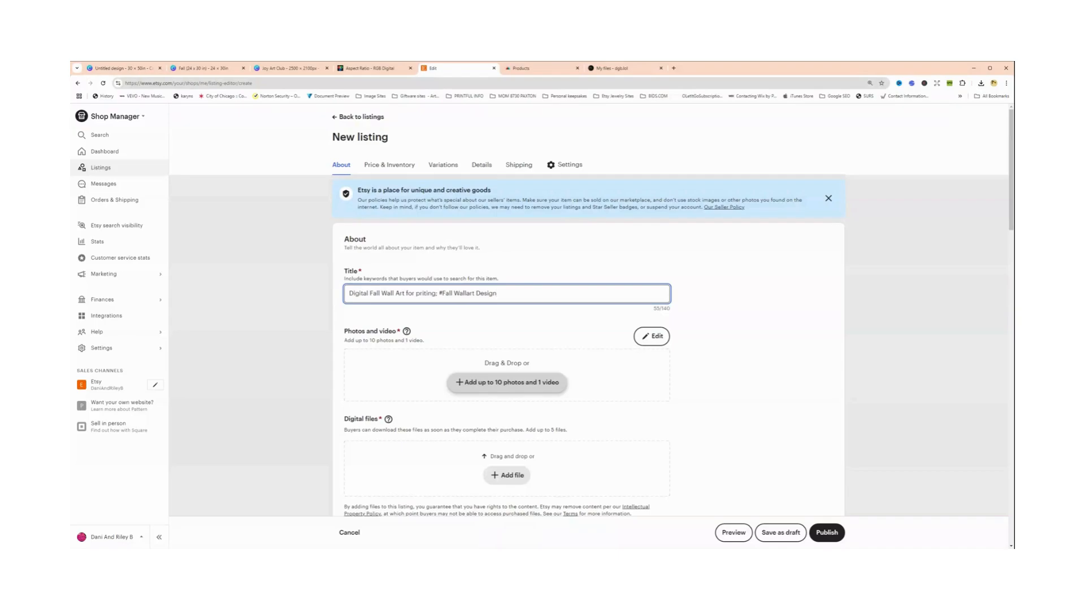
Add the five mockup photos to the listing and make the wooden-frame photo with the cotton branch the primary one
{"action": "left_click", "coordinate": [479, 389]}
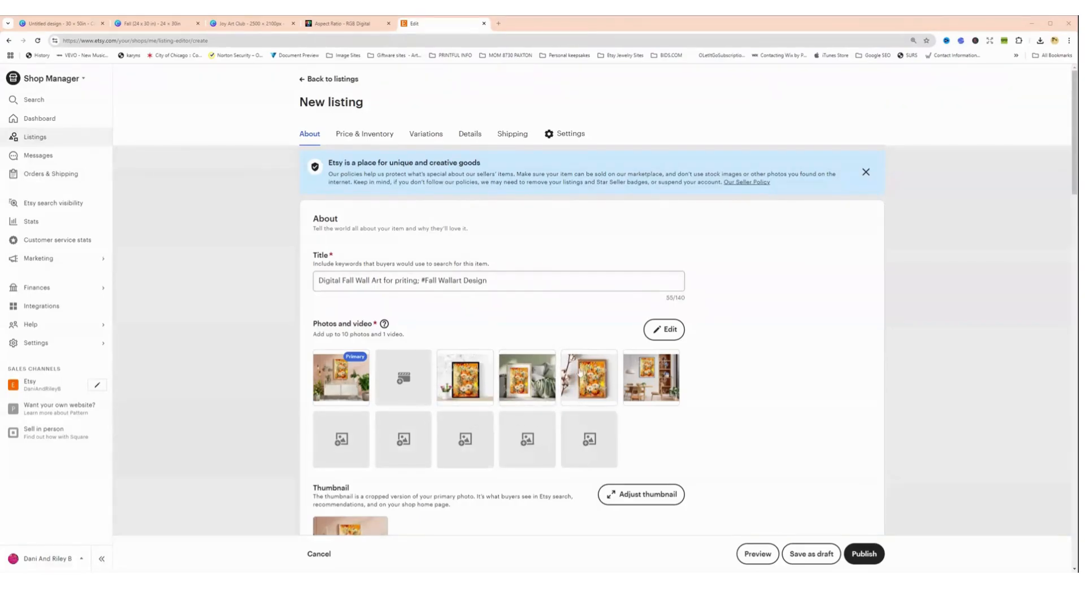
{"action": "left_click_drag", "start_coordinate": [585, 371], "coordinate": [526, 374]}
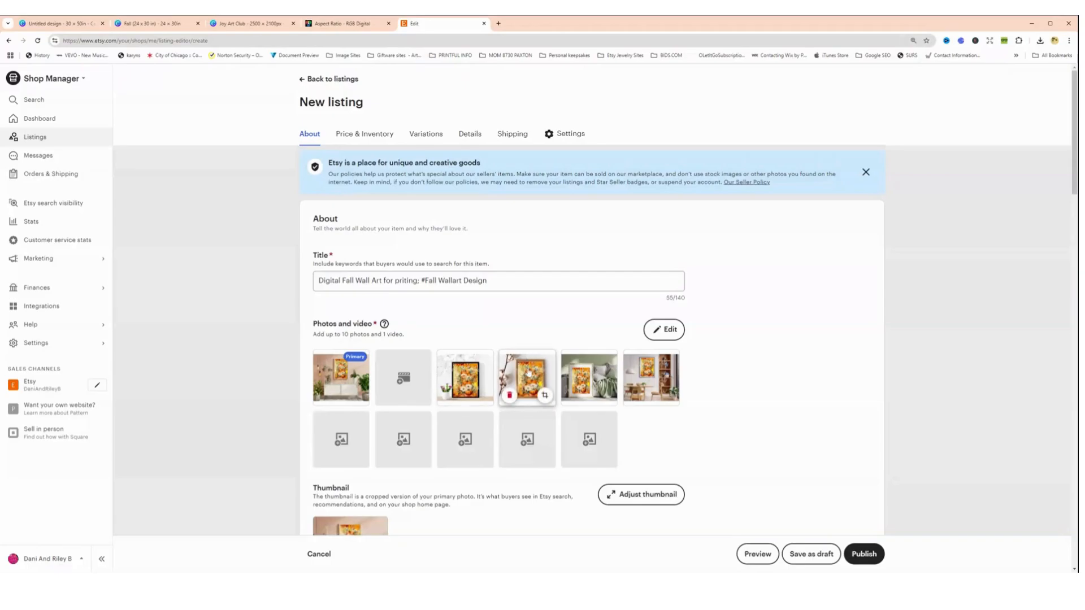
{"action": "left_click_drag", "start_coordinate": [528, 372], "coordinate": [321, 377]}
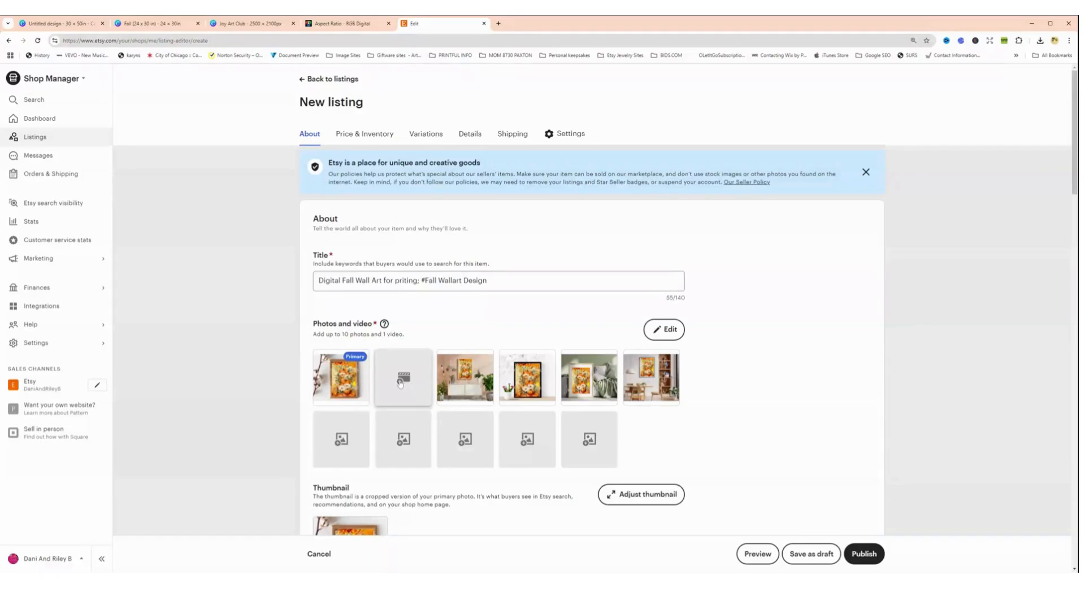
{"action": "mouse_move", "coordinate": [440, 386]}
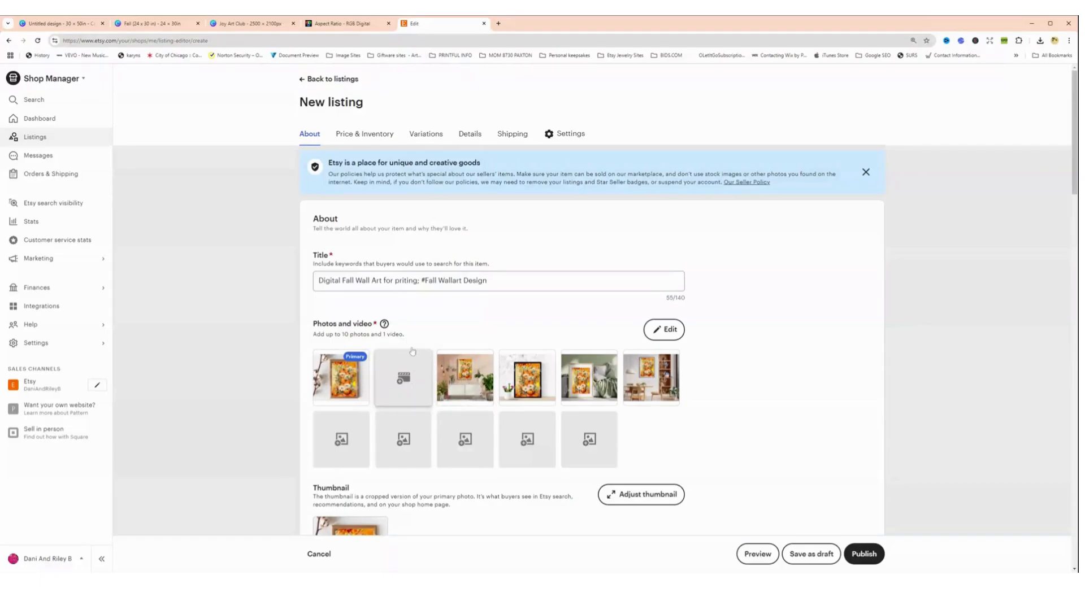
Switch to the Canva design and examine the watermarked mockups on pages 1 and 2
{"action": "left_click", "coordinate": [249, 28]}
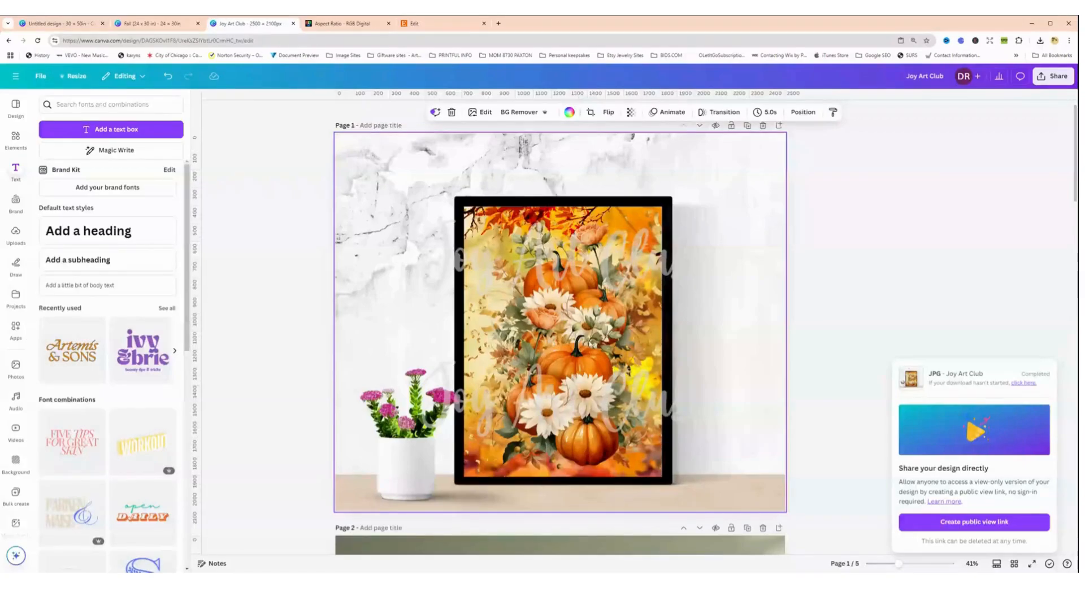
{"action": "scroll", "coordinate": [585, 349], "scroll_direction": "down", "scroll_amount": 6}
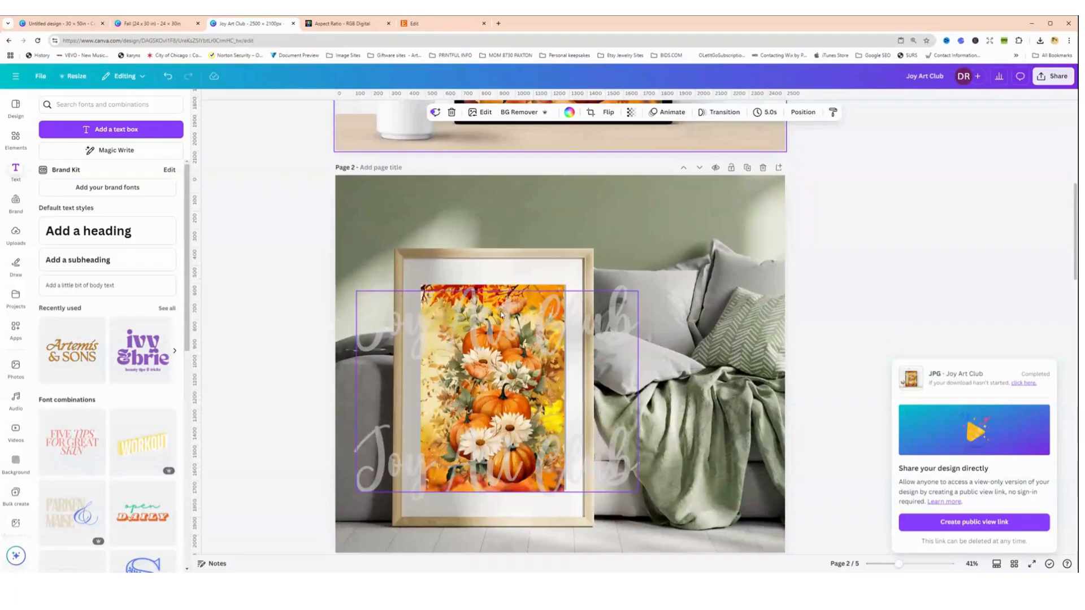
{"action": "scroll", "coordinate": [503, 312], "scroll_direction": "up", "scroll_amount": 5}
{"action": "scroll", "coordinate": [505, 302], "scroll_direction": "down", "scroll_amount": 3}
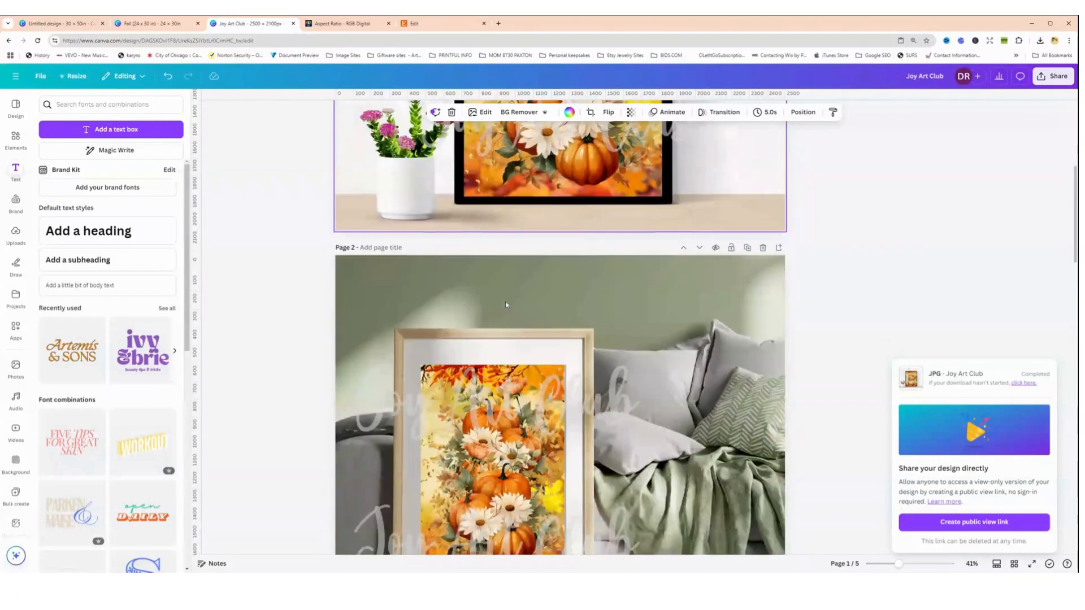
Center the Joy Art Club watermark horizontally over the framed pumpkin artwork on page 1
{"action": "scroll", "coordinate": [504, 303], "scroll_direction": "up", "scroll_amount": 4}
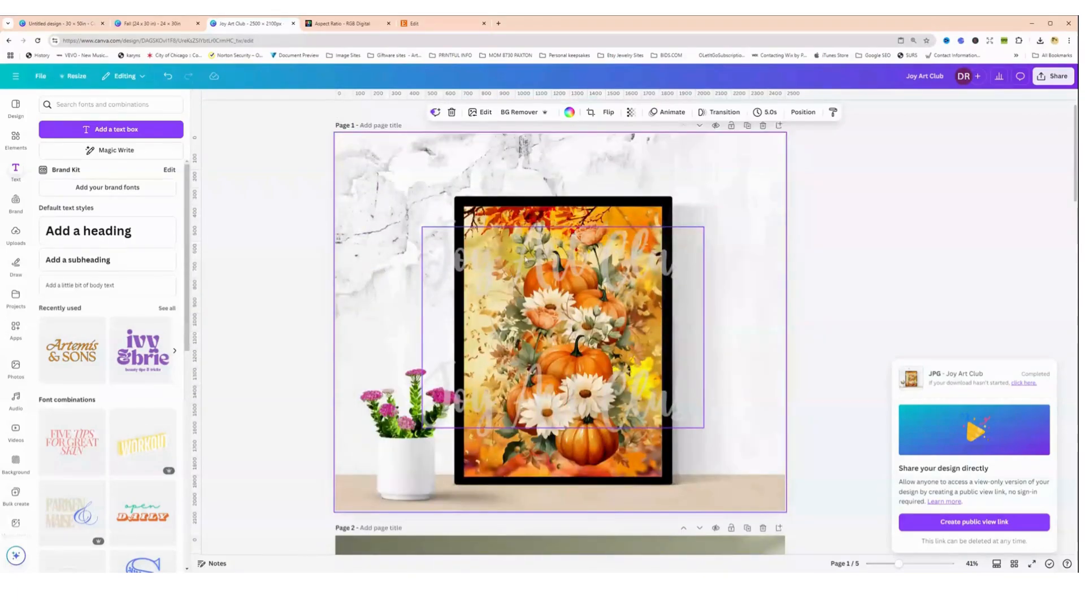
{"action": "mouse_move", "coordinate": [526, 261]}
{"action": "left_mouse_down"}
{"action": "mouse_move", "coordinate": [531, 288]}
{"action": "mouse_move", "coordinate": [511, 269]}
{"action": "mouse_move", "coordinate": [521, 267]}
{"action": "left_mouse_up"}
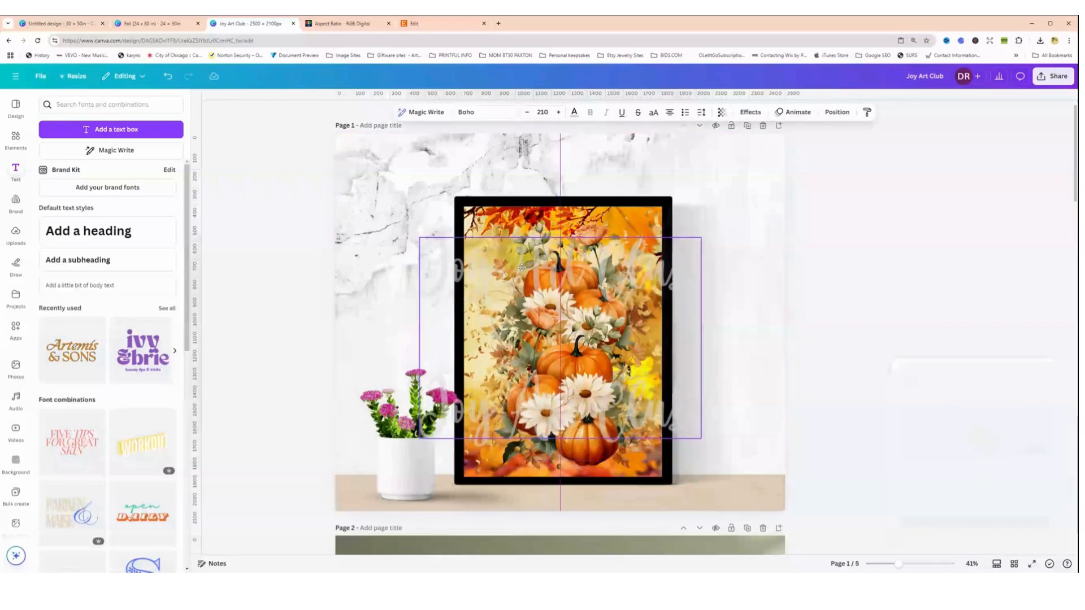
{"action": "left_click", "coordinate": [497, 203]}
{"action": "scroll", "coordinate": [503, 226], "scroll_direction": "up", "scroll_amount": 1}
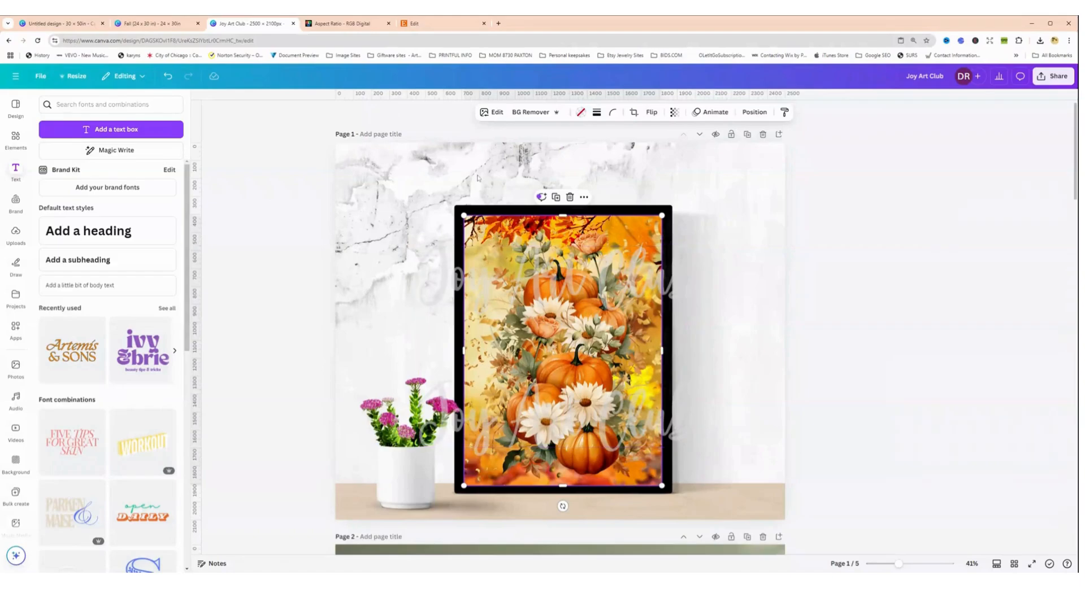
Animate the pumpkin artwork photo on page 1 with the Stomp effect, played on enter only
{"action": "left_click", "coordinate": [499, 229]}
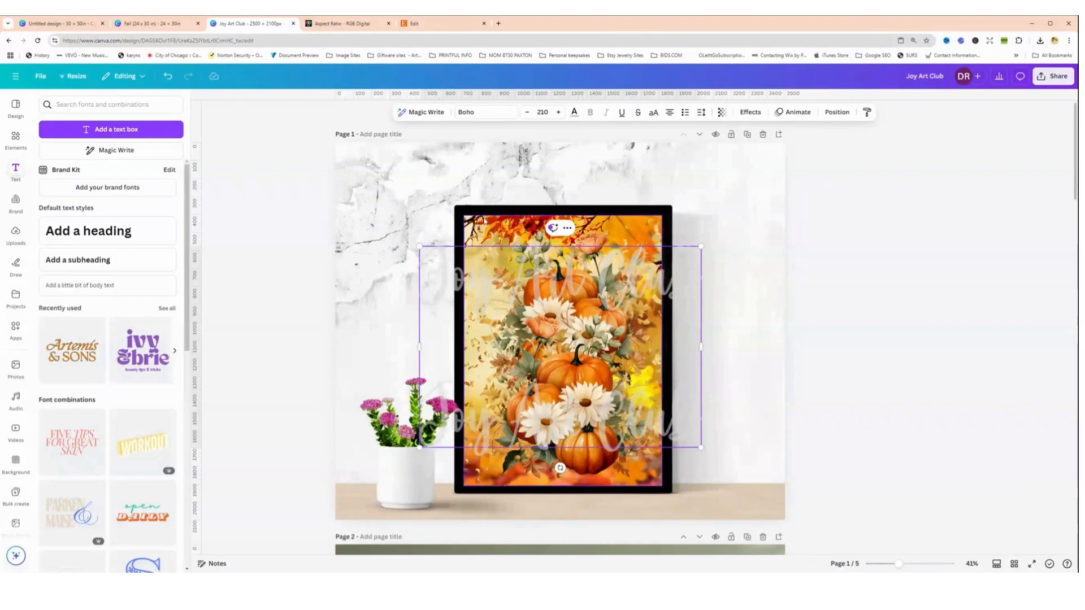
{"action": "left_click", "coordinate": [484, 220]}
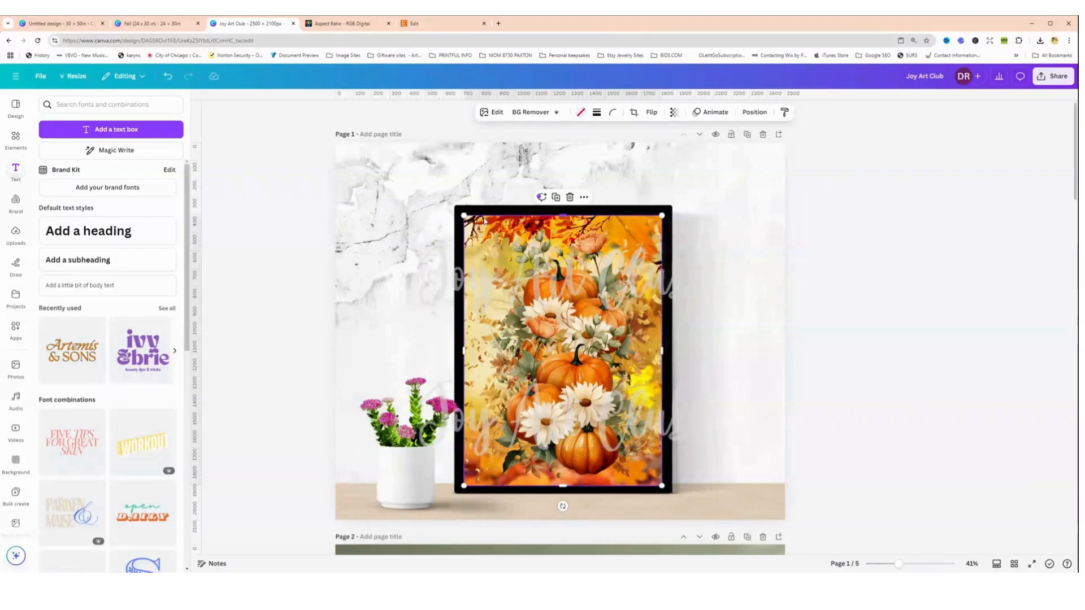
{"action": "left_click", "coordinate": [714, 112]}
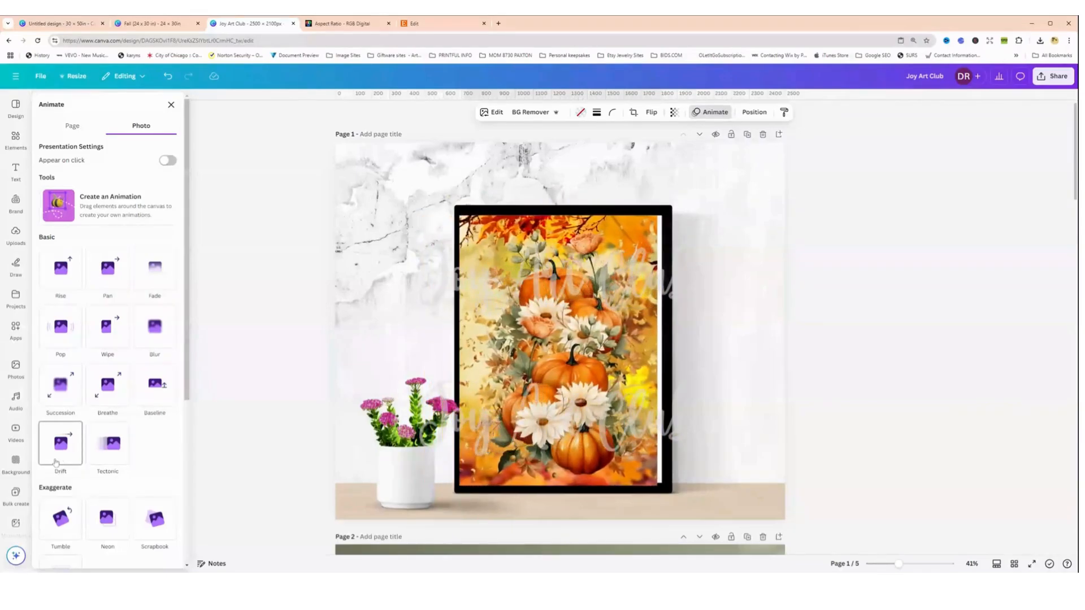
{"action": "scroll", "coordinate": [72, 490], "scroll_direction": "down", "scroll_amount": 3}
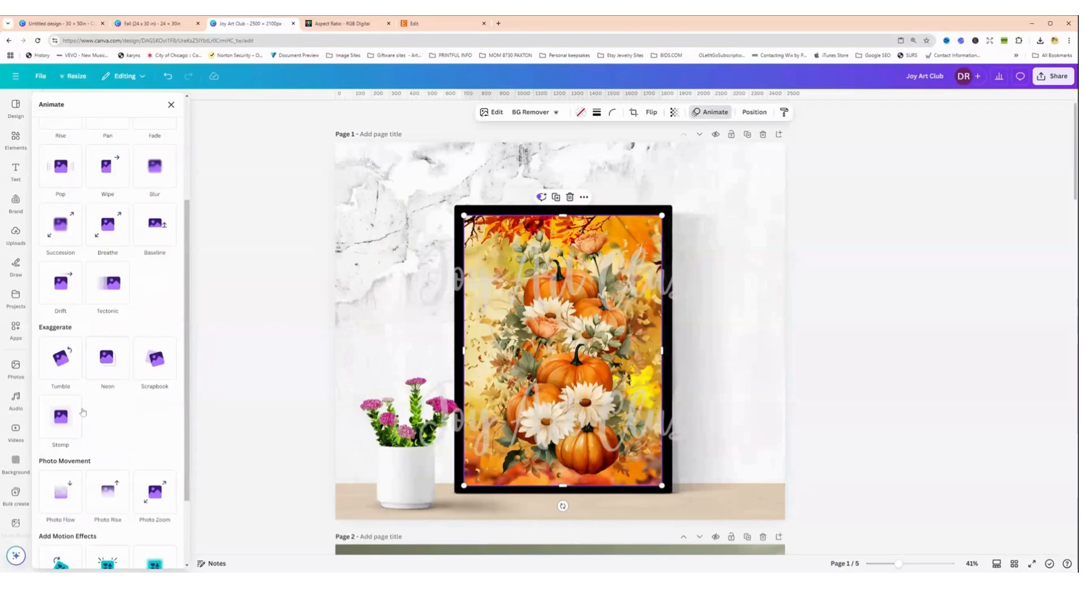
{"action": "left_click", "coordinate": [60, 427]}
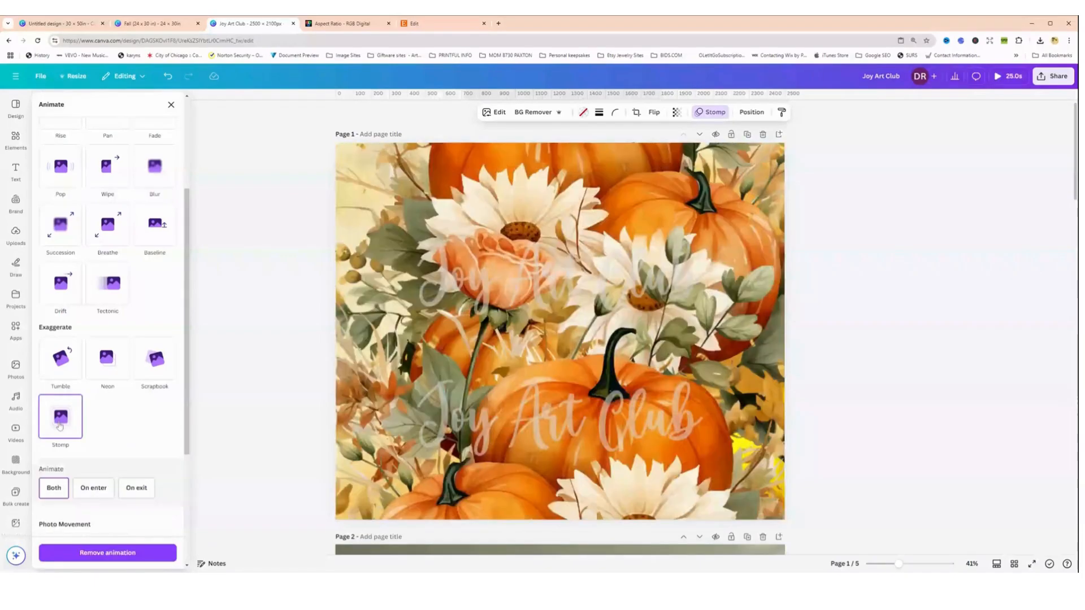
{"action": "scroll", "coordinate": [60, 427], "scroll_direction": "down", "scroll_amount": 3}
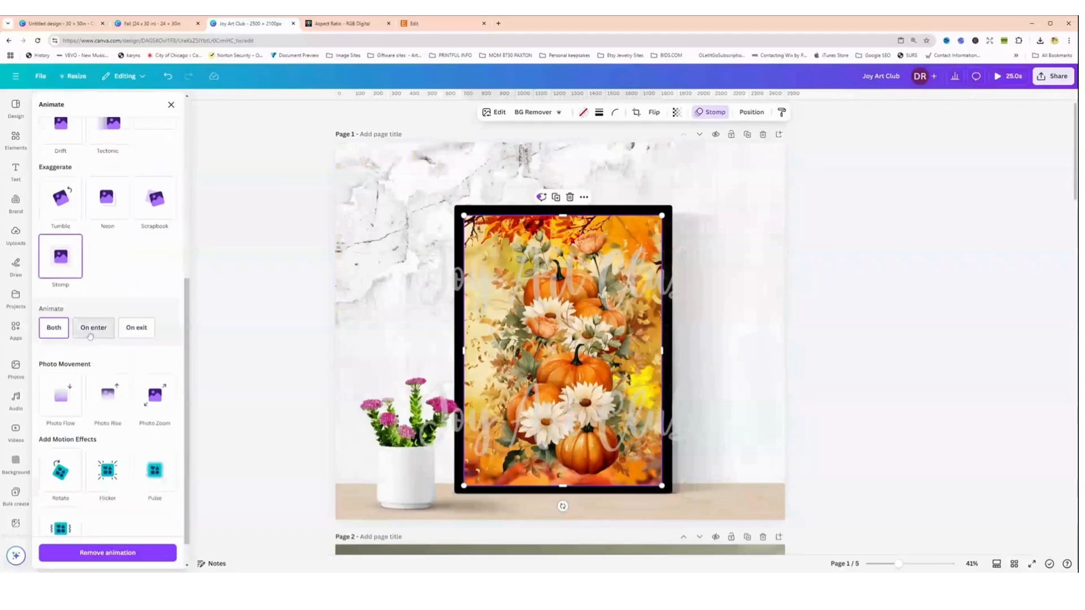
{"action": "left_click", "coordinate": [91, 327]}
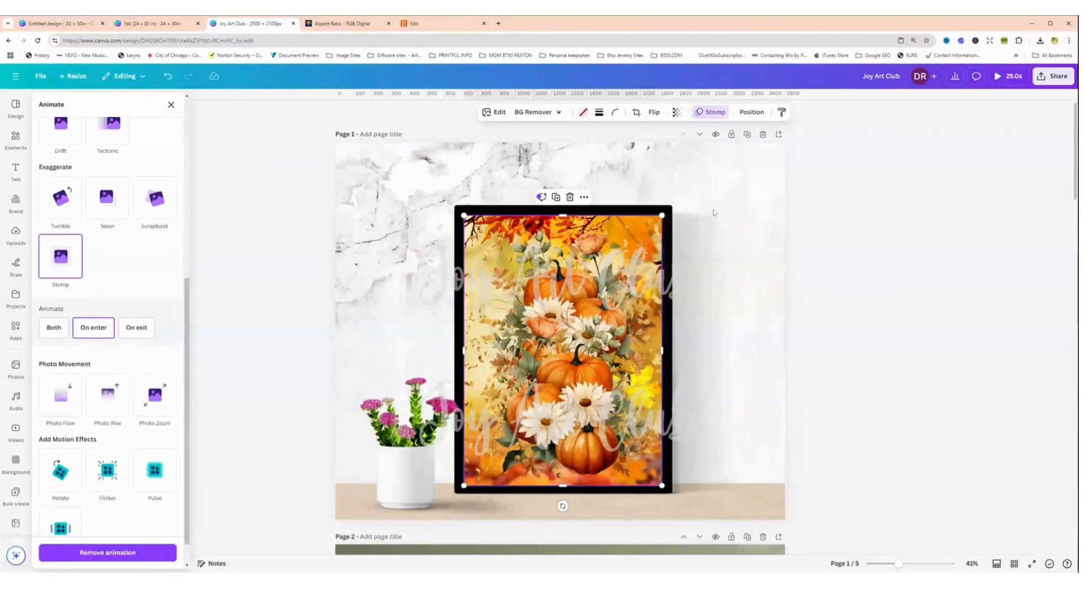
Download only page 1 of the design as an MP4 Video
{"action": "left_click", "coordinate": [1054, 78]}
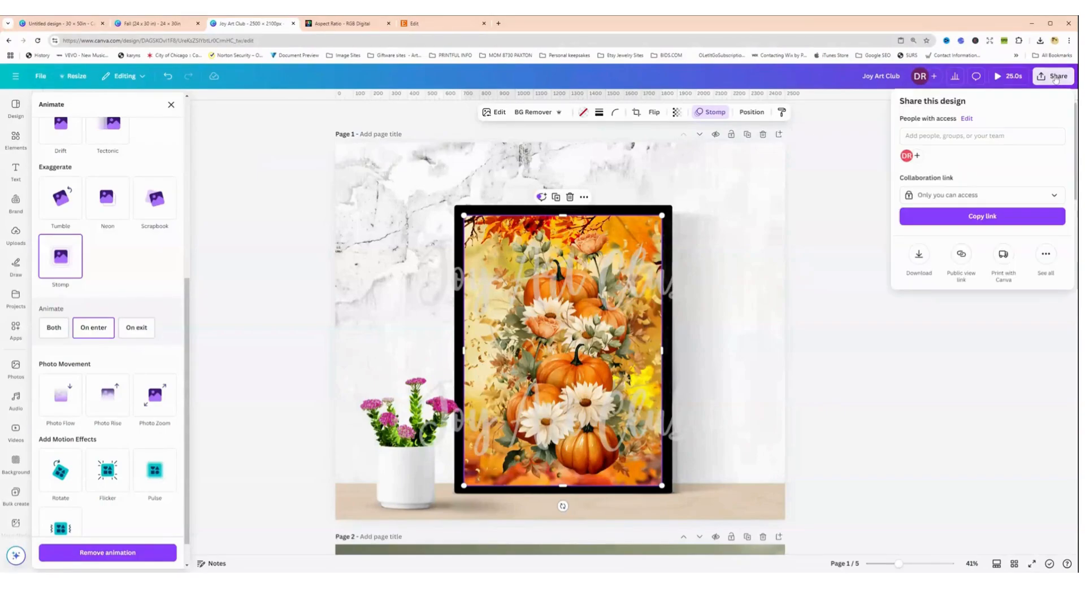
{"action": "left_click", "coordinate": [918, 255]}
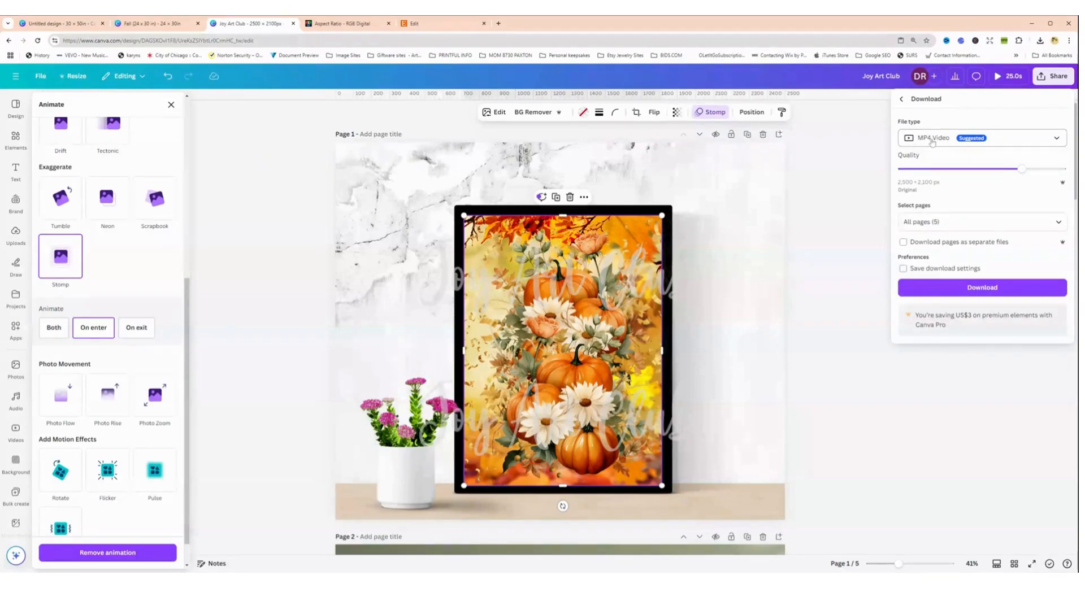
{"action": "left_click", "coordinate": [955, 222]}
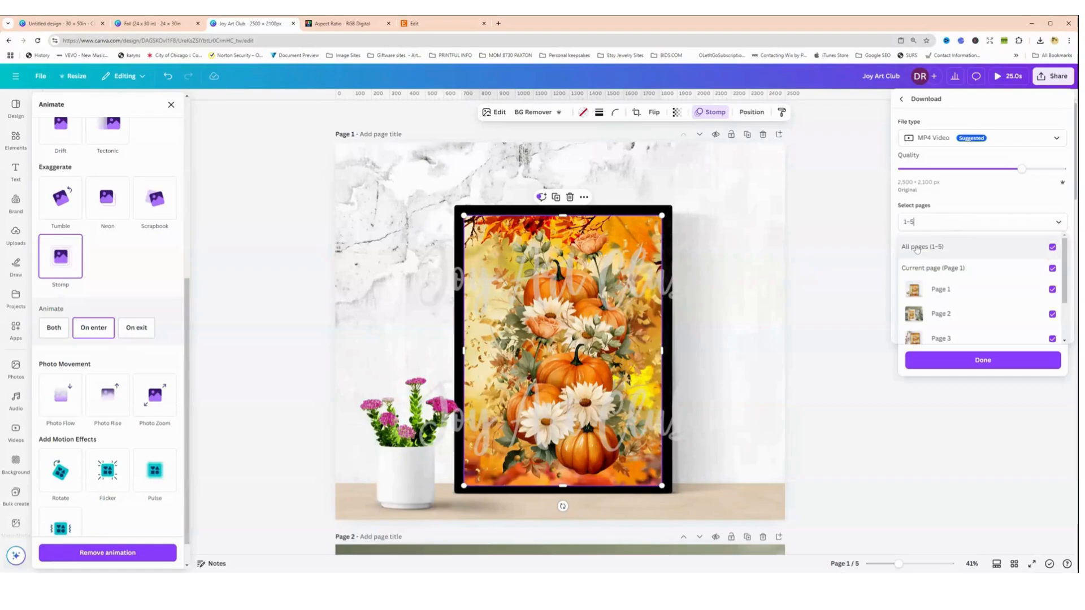
{"action": "left_click", "coordinate": [916, 249]}
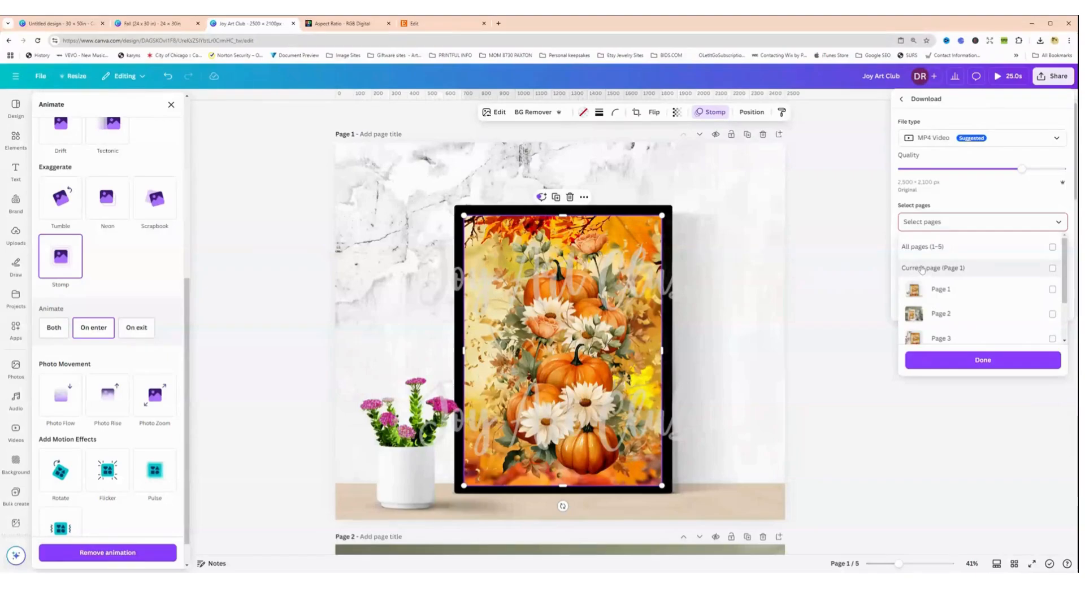
{"action": "left_click", "coordinate": [921, 268]}
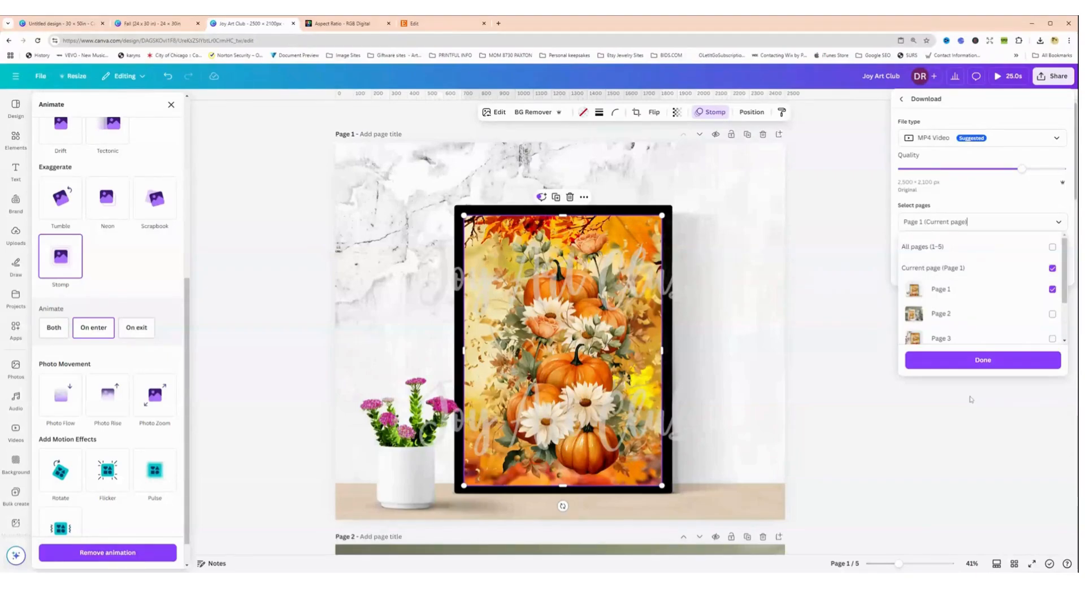
{"action": "left_click", "coordinate": [973, 362]}
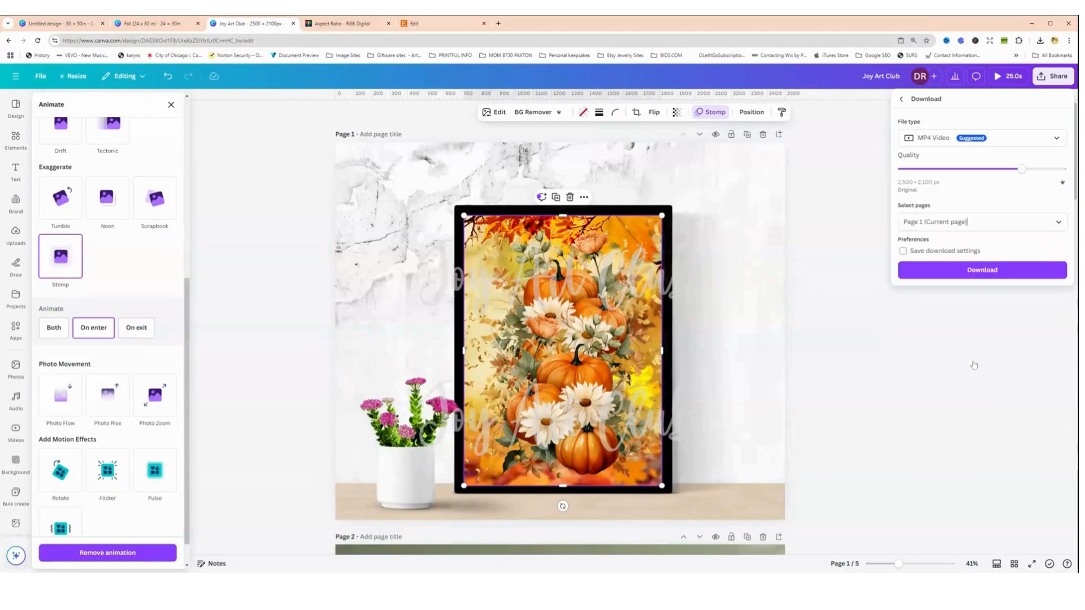
{"action": "left_click", "coordinate": [973, 271]}
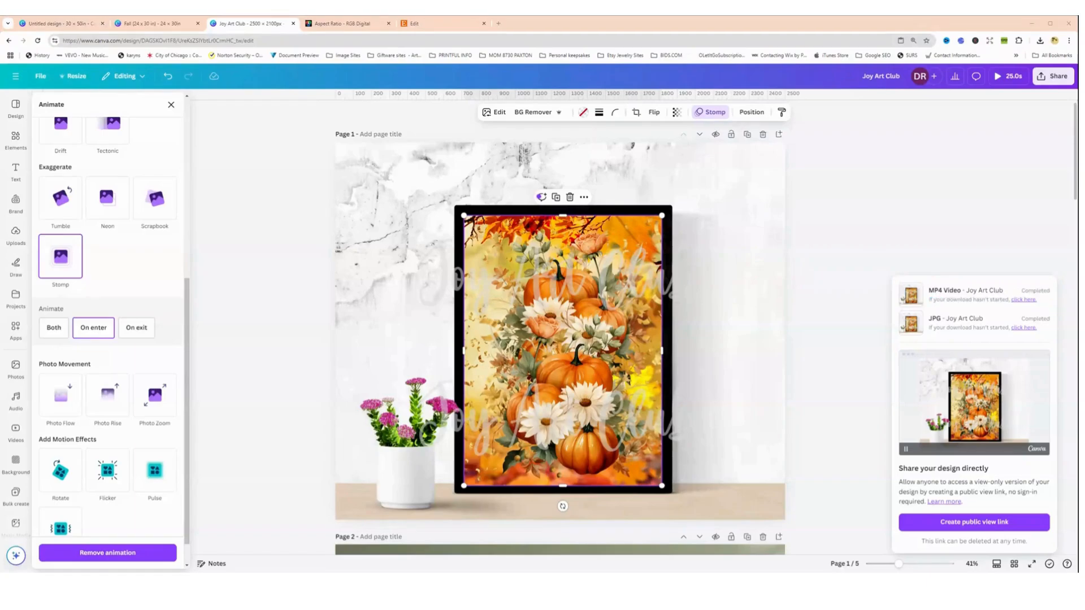
Switch to the Etsy listing, add the mockup video, and make the light wood-framed photo beside the grey pillows the primary one
{"action": "left_click", "coordinate": [428, 27]}
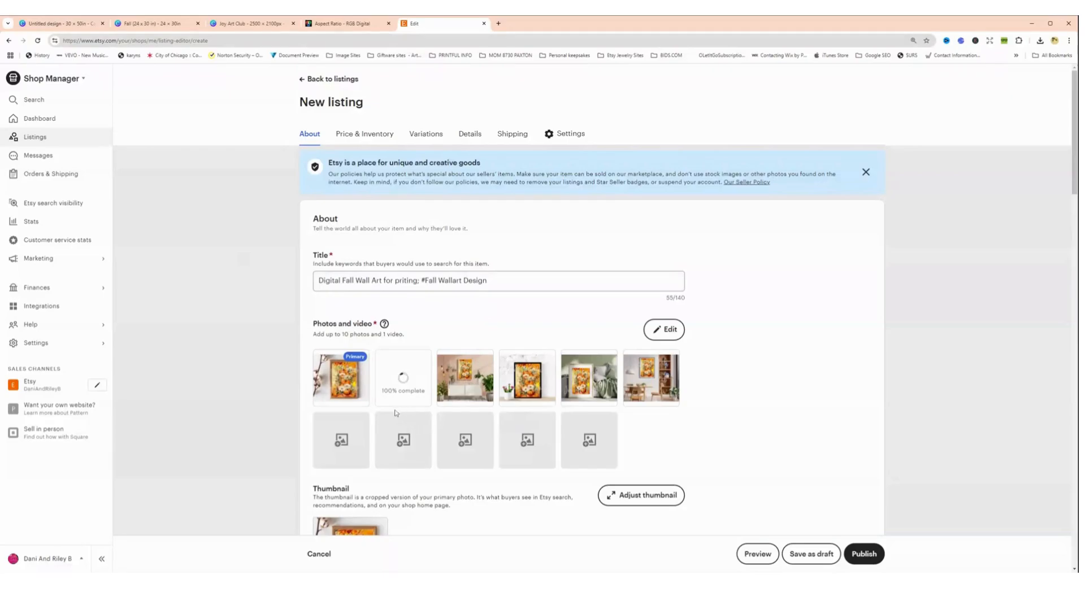
{"action": "scroll", "coordinate": [394, 412], "scroll_direction": "down", "scroll_amount": 2}
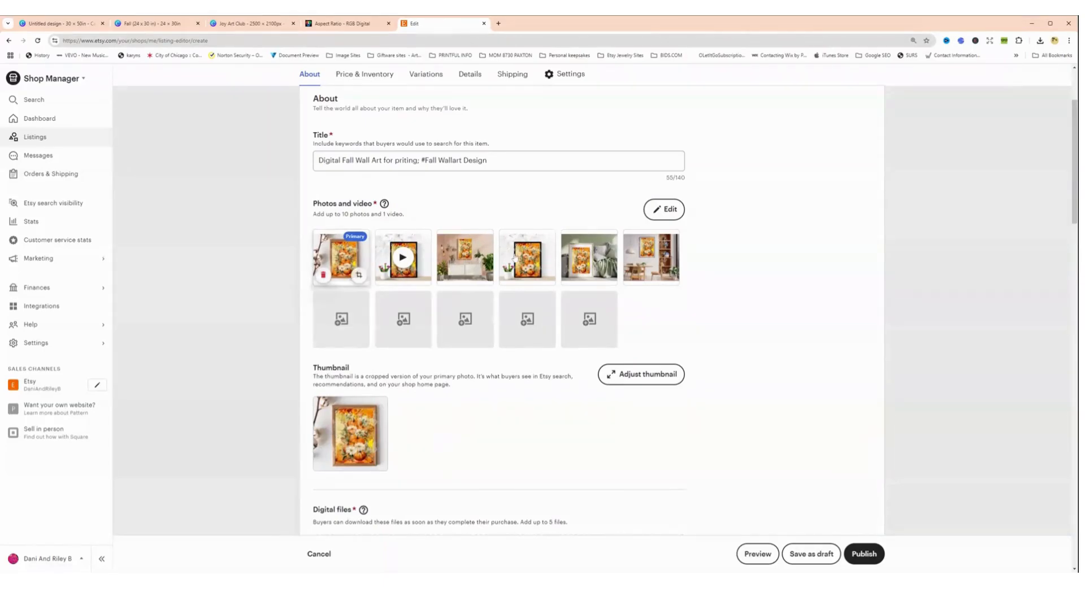
{"action": "left_click_drag", "start_coordinate": [515, 258], "coordinate": [347, 261]}
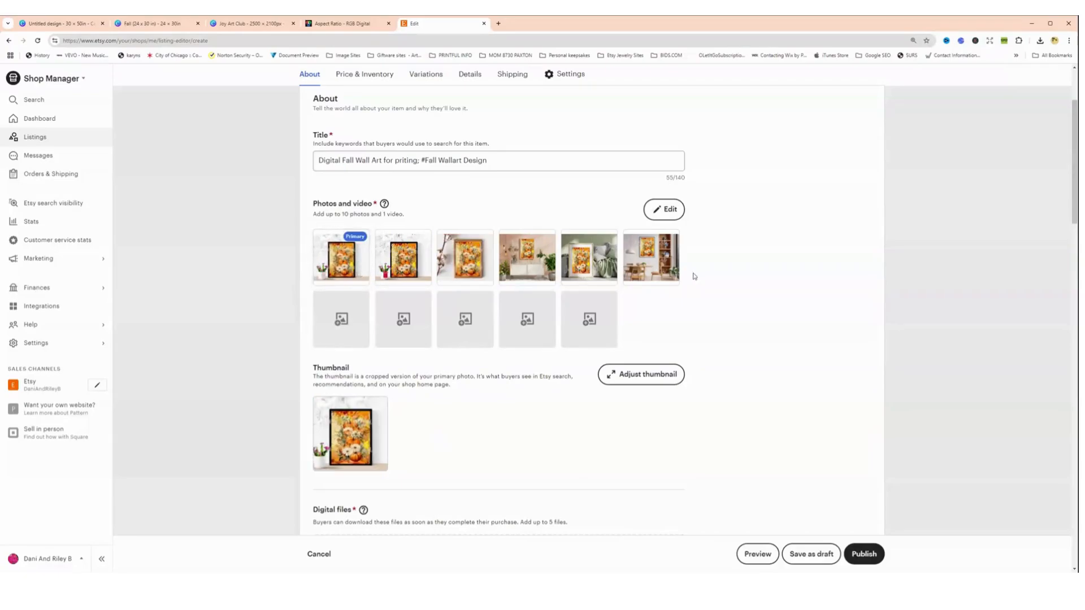
{"action": "left_click_drag", "start_coordinate": [596, 258], "coordinate": [347, 260]}
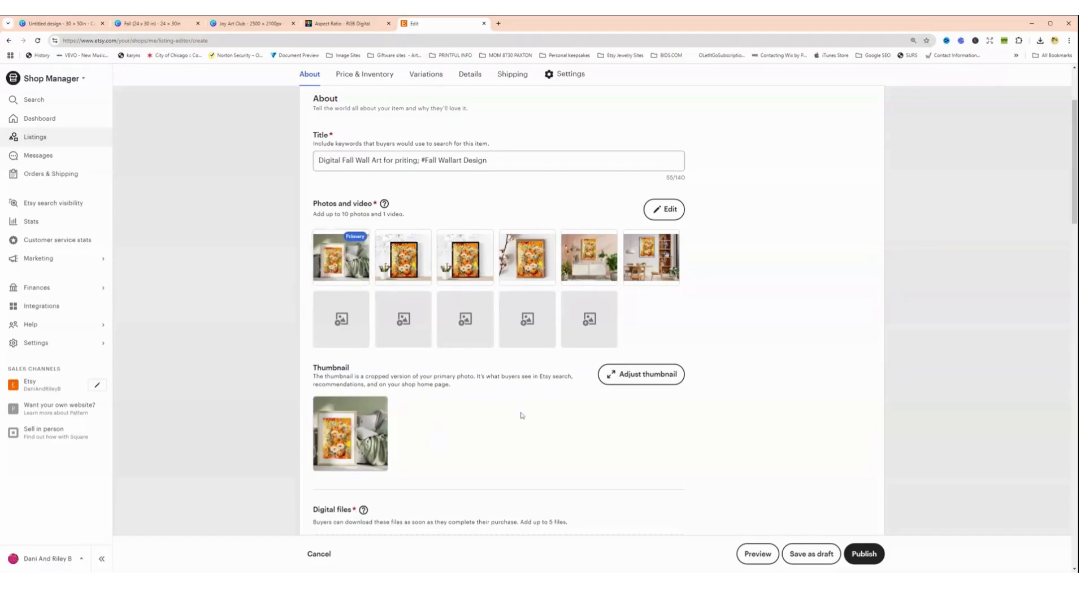
{"action": "scroll", "coordinate": [482, 438], "scroll_direction": "down", "scroll_amount": 3}
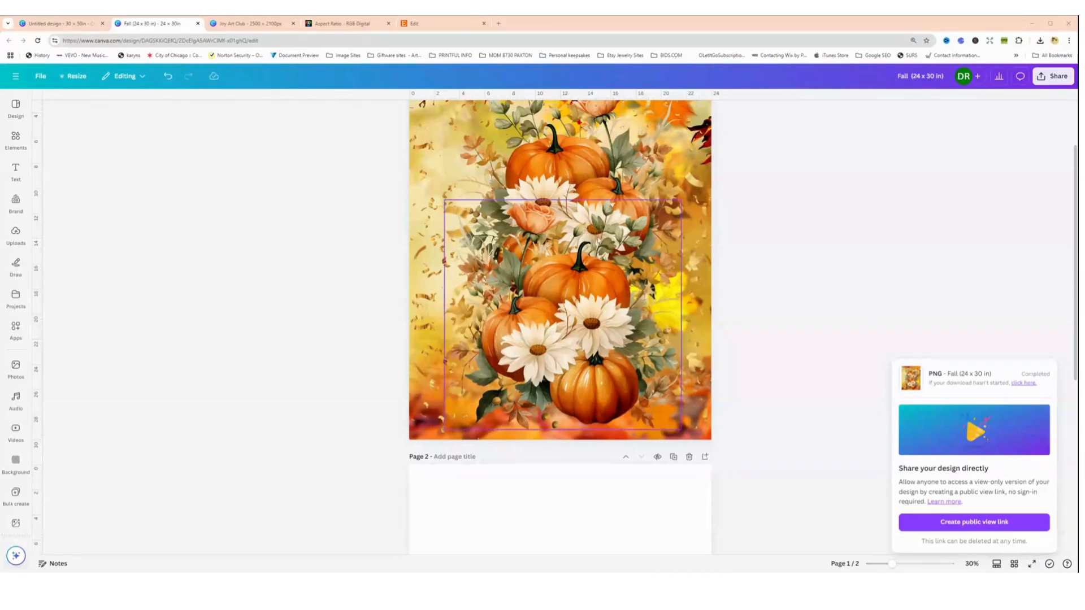
Switch to the Canva design Fall (24 x 30 in) and examine the artwork on page 1 and the blank page 2
{"action": "scroll", "coordinate": [611, 299], "scroll_direction": "up", "scroll_amount": 1}
{"action": "scroll", "coordinate": [611, 300], "scroll_direction": "up", "scroll_amount": 3}
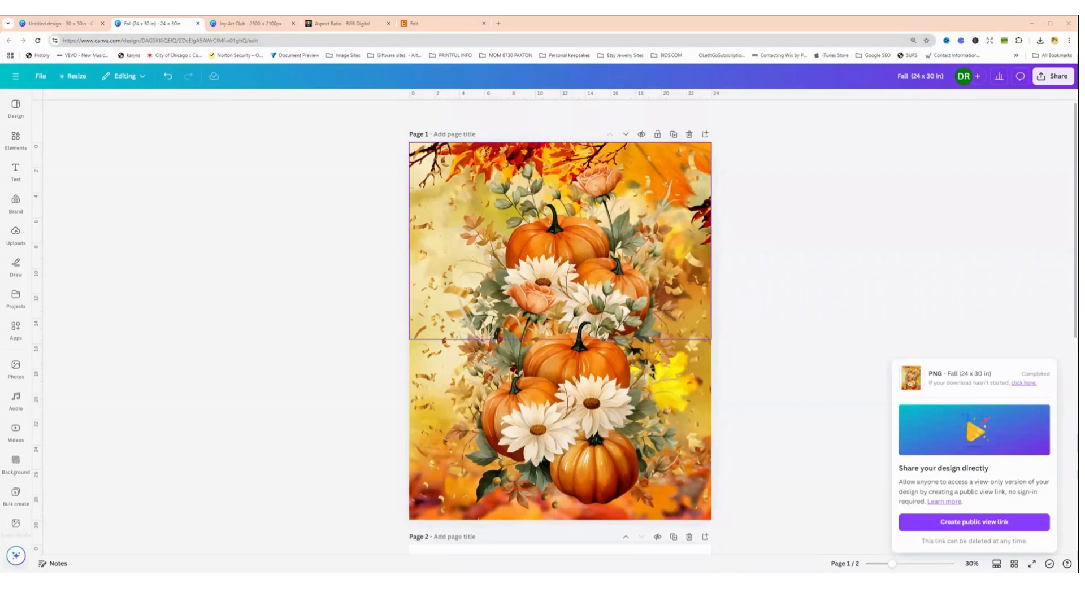
{"action": "left_click", "coordinate": [56, 26]}
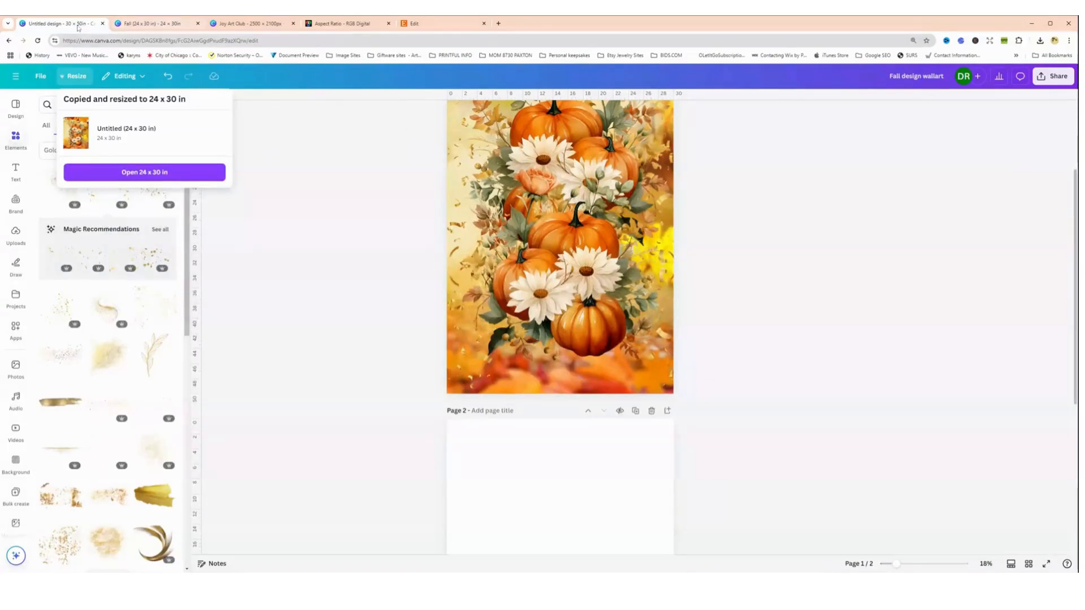
{"action": "left_click", "coordinate": [146, 26]}
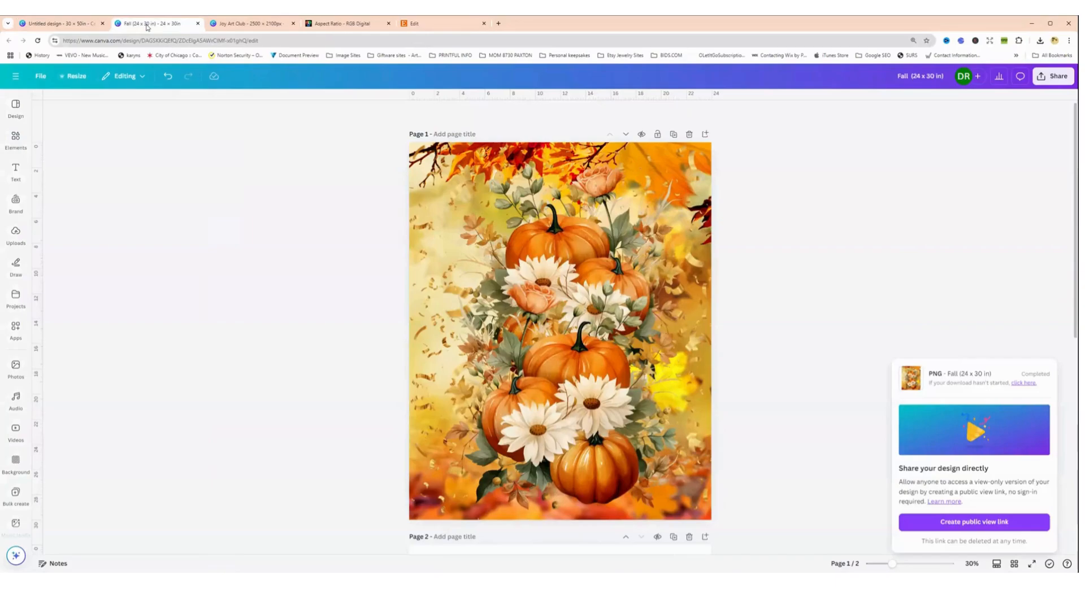
{"action": "scroll", "coordinate": [545, 344], "scroll_direction": "down", "scroll_amount": 4}
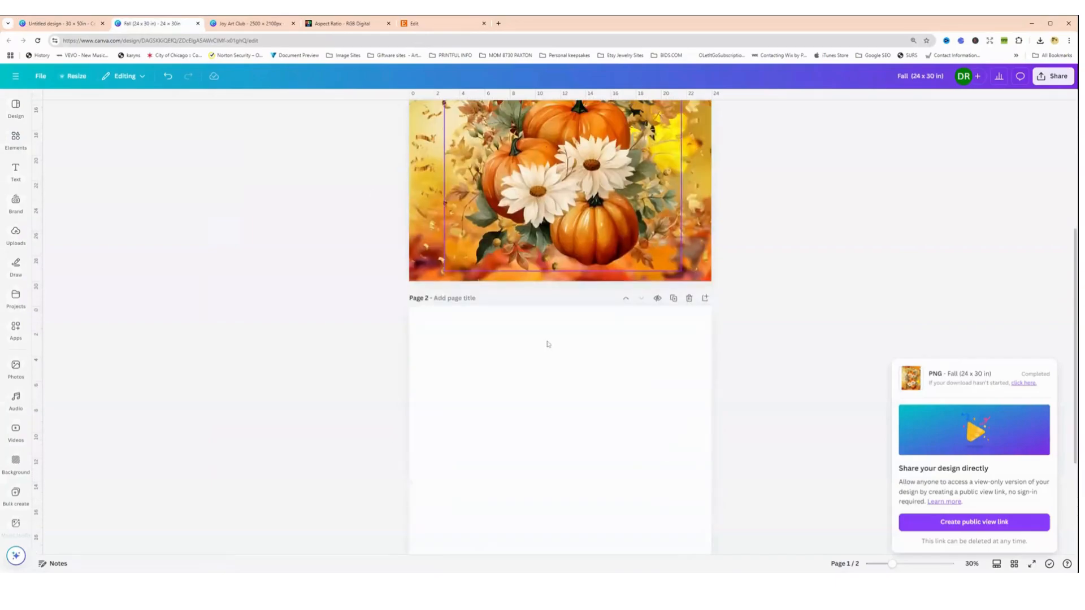
{"action": "left_click", "coordinate": [509, 400]}
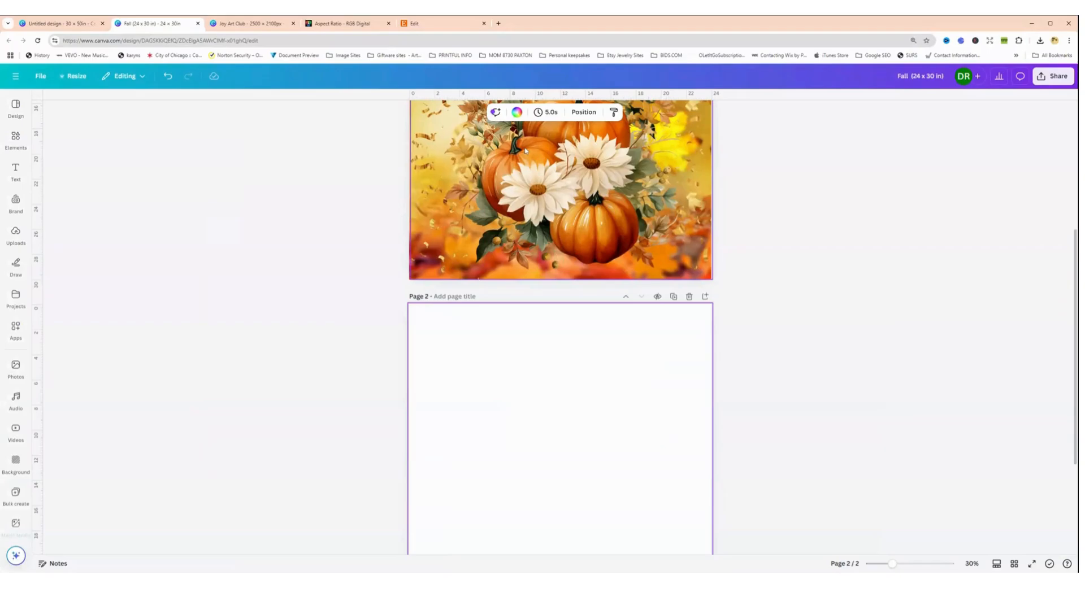
{"action": "scroll", "coordinate": [515, 358], "scroll_direction": "up", "scroll_amount": 3}
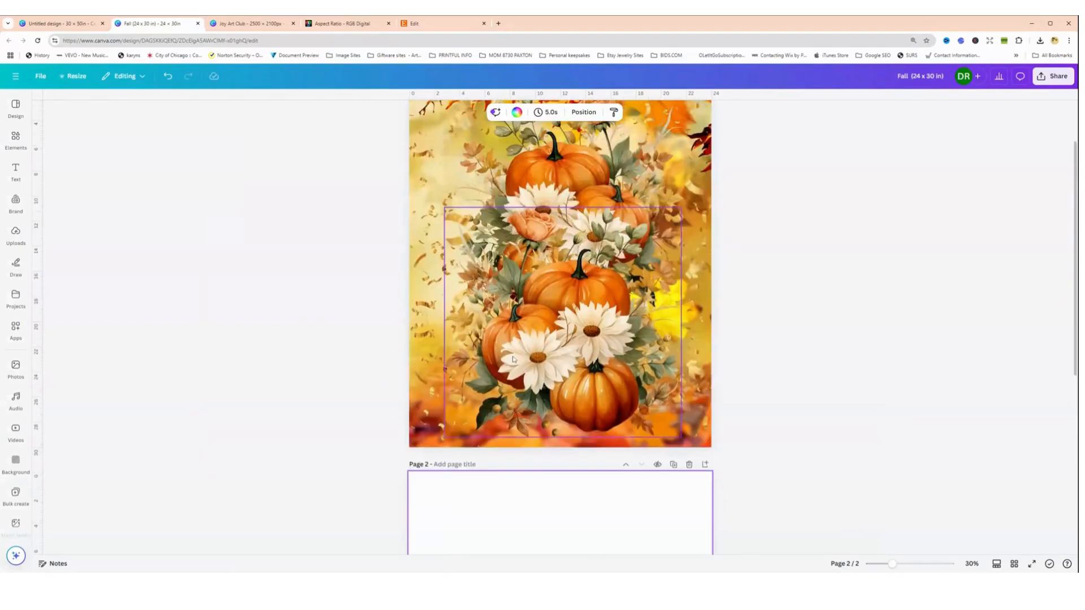
Place the uploaded "The Joy Art Club" butterfly banner at the top of blank page 2 and enlarge it to the full page width
{"action": "scroll", "coordinate": [508, 390], "scroll_direction": "down", "scroll_amount": 3}
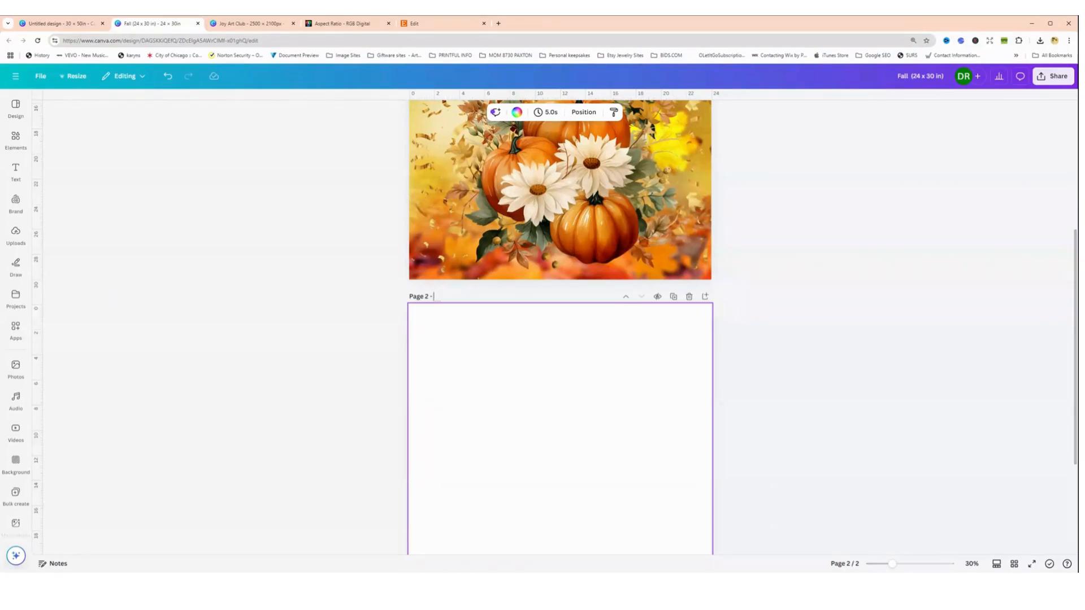
{"action": "left_click", "coordinate": [16, 235]}
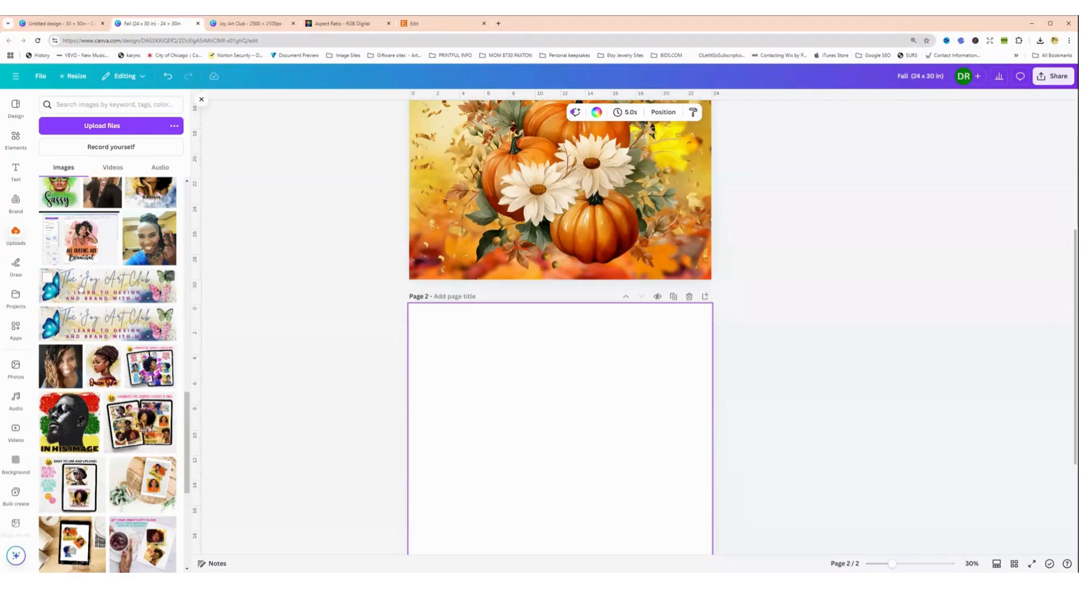
{"action": "left_click_drag", "start_coordinate": [81, 288], "coordinate": [520, 490]}
{"action": "left_click_drag", "start_coordinate": [485, 433], "coordinate": [470, 333]}
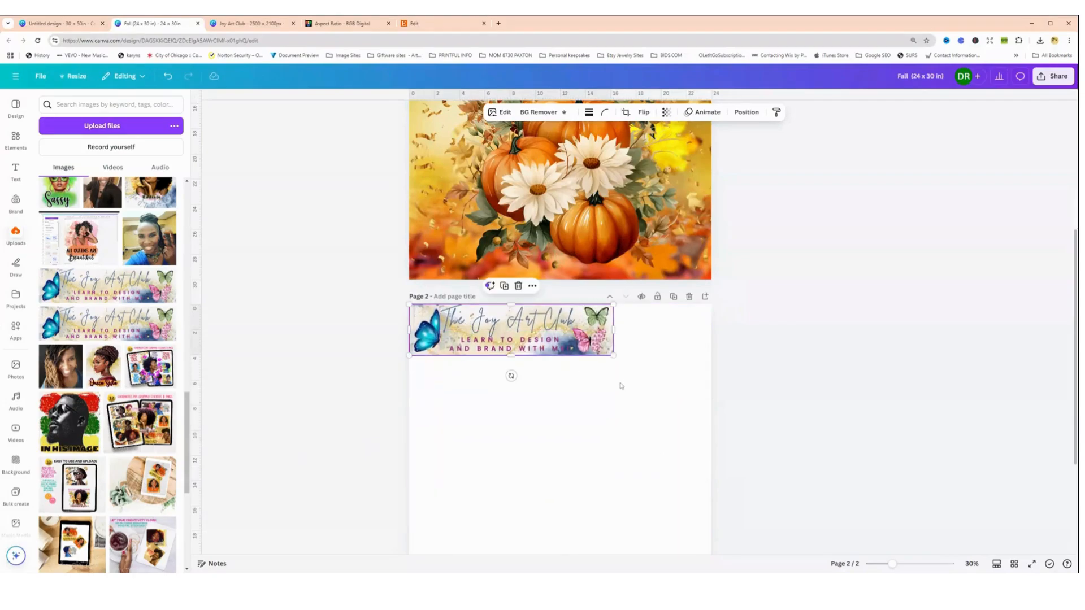
{"action": "left_click_drag", "start_coordinate": [655, 374], "coordinate": [708, 399]}
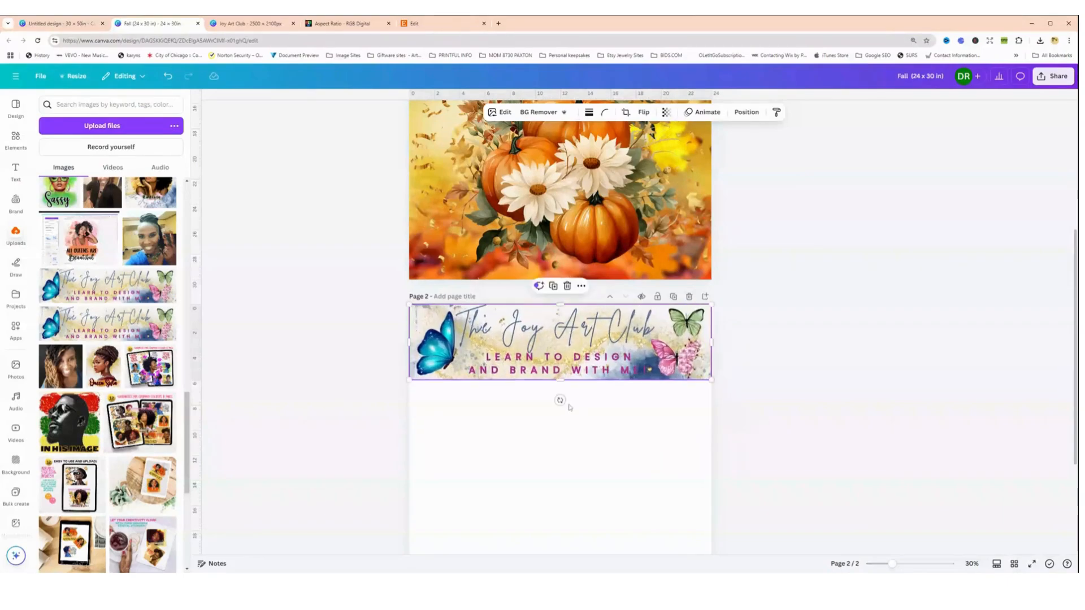
{"action": "left_click", "coordinate": [562, 456]}
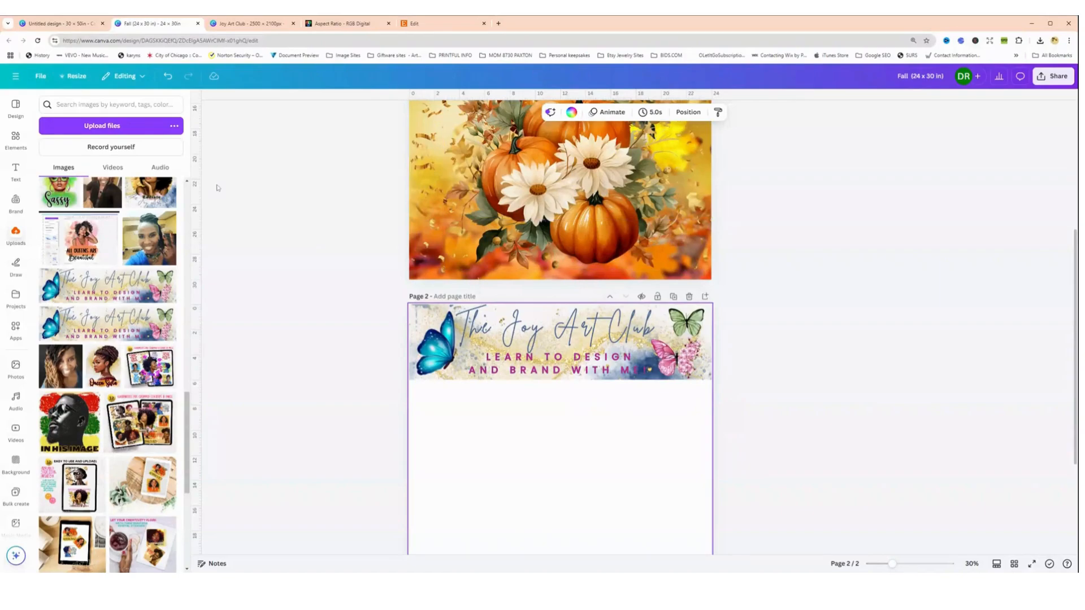
Add a heading reading "Thanks for your purchase!" on page 2 below the butterfly banner
{"action": "left_click", "coordinate": [15, 170]}
{"action": "left_click", "coordinate": [88, 231]}
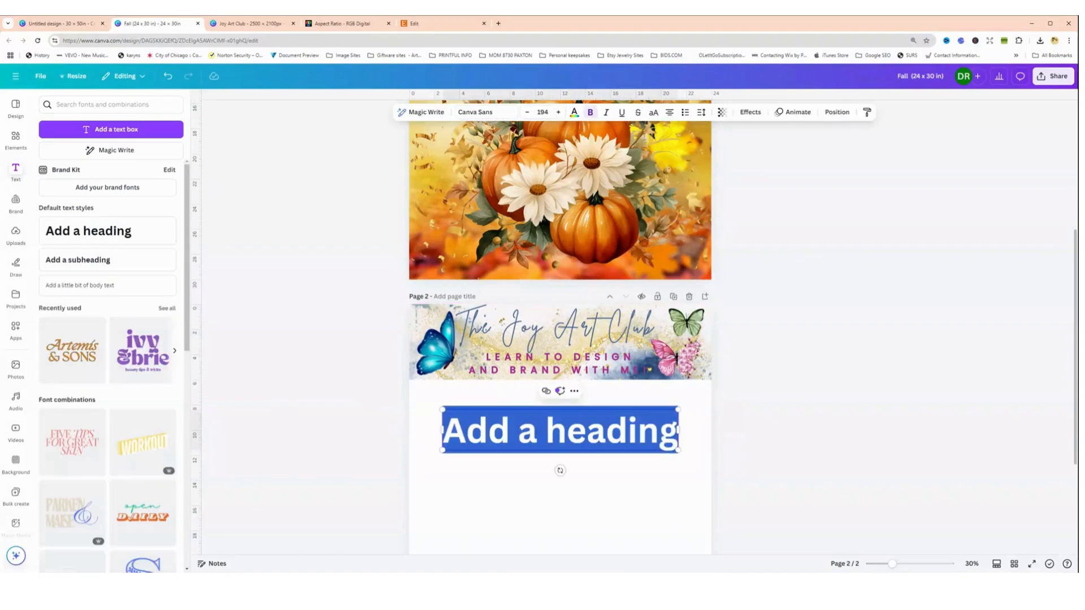
{"action": "type", "text": "thanks"}
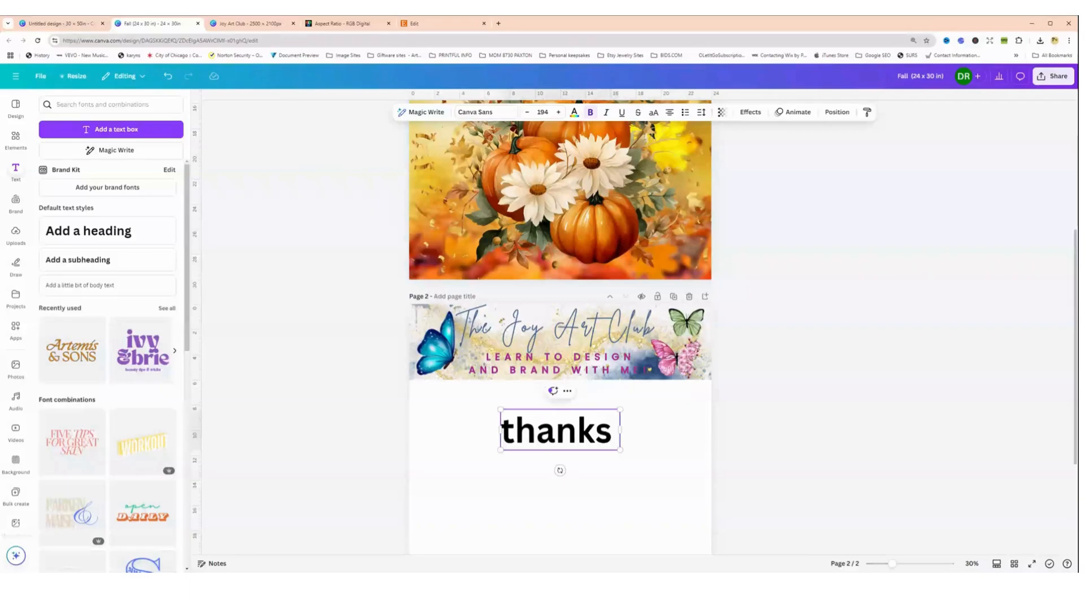
{"action": "key", "text": "BackSpace"}
{"action": "key", "text": "BackSpace"}
{"action": "key", "text": "BackSpace"}
{"action": "key", "text": "BackSpace"}
{"action": "key", "text": "BackSpace"}
{"action": "key", "text": "BackSpace"}
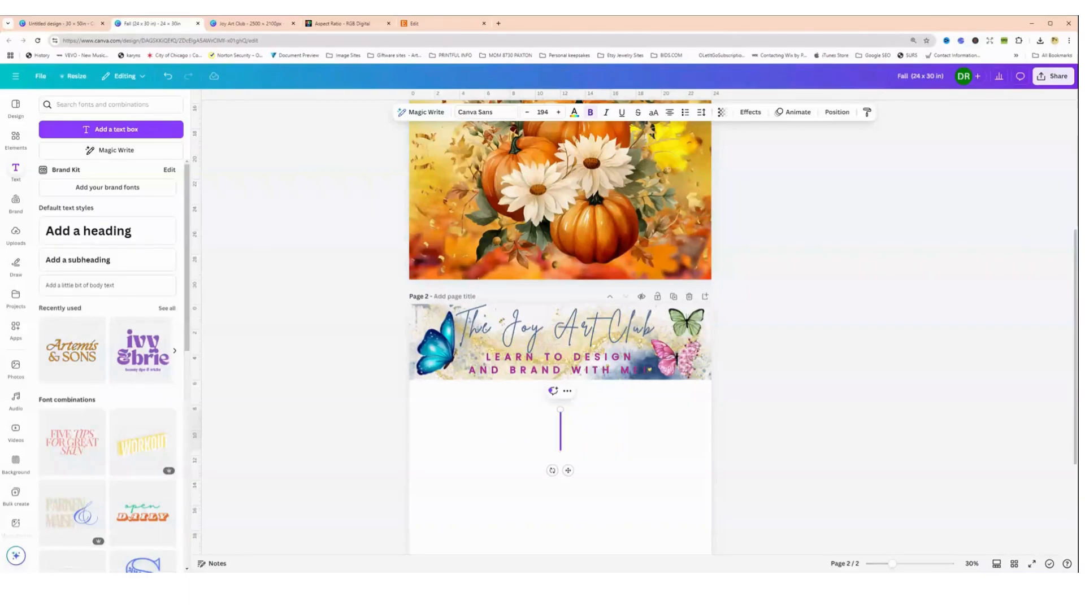
{"action": "type", "text": "tHA"}
{"action": "key", "text": "BackSpace"}
{"action": "key", "text": "BackSpace"}
{"action": "key", "text": "BackSpace"}
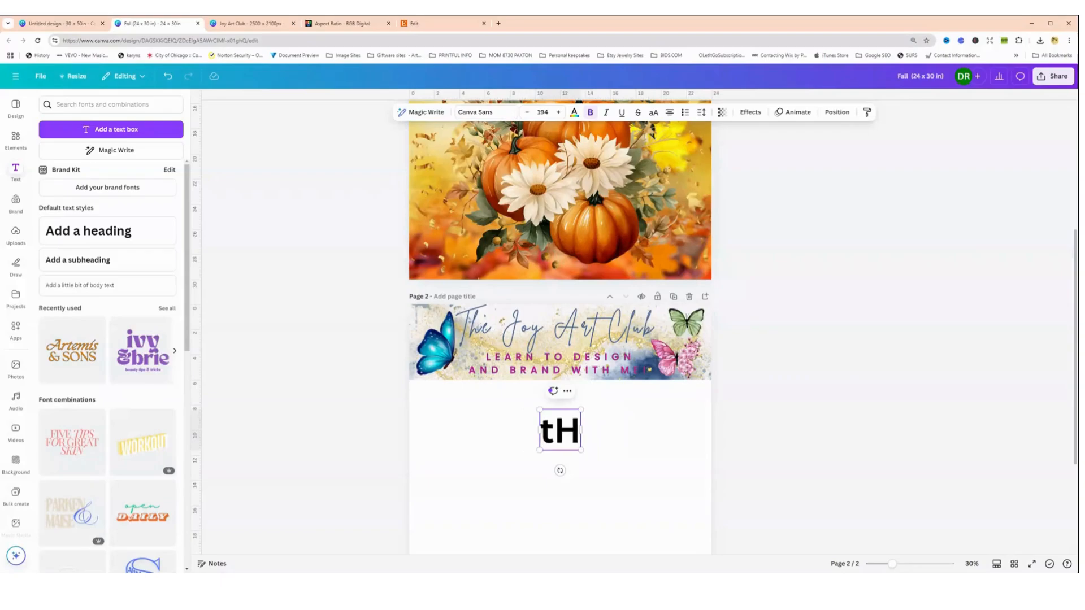
{"action": "type", "text": "Thanks for"}
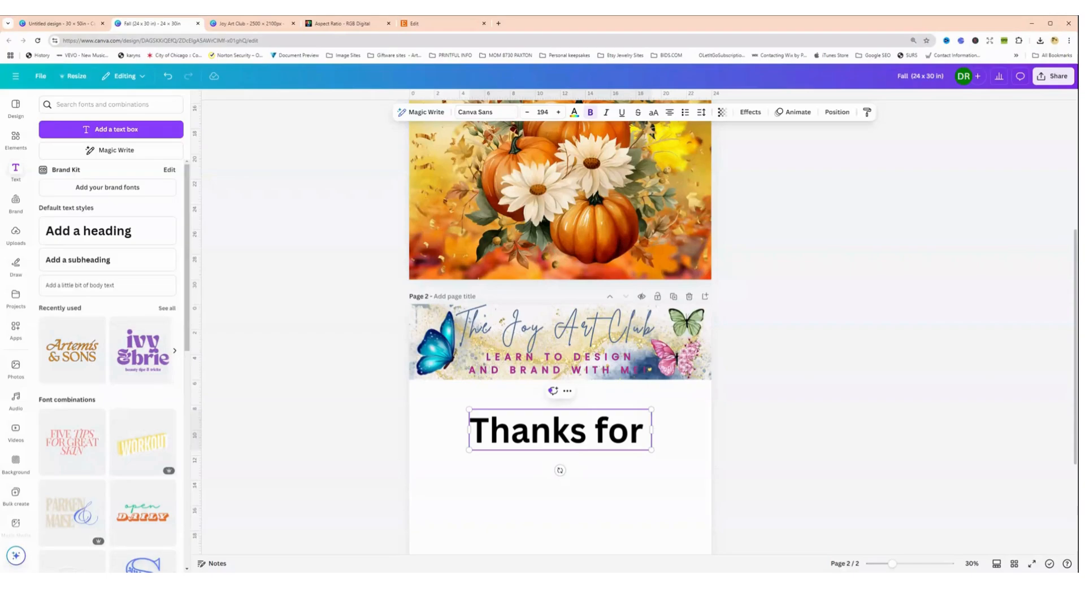
{"action": "type", "text": " your purchs"}
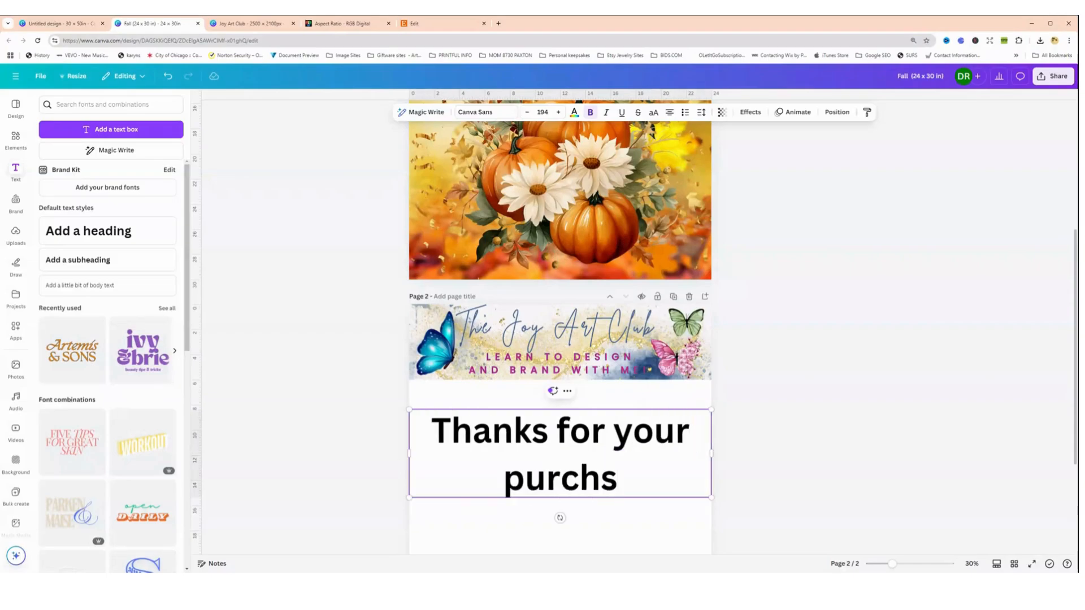
{"action": "key", "text": "BackSpace"}
{"action": "type", "text": "ase!"}
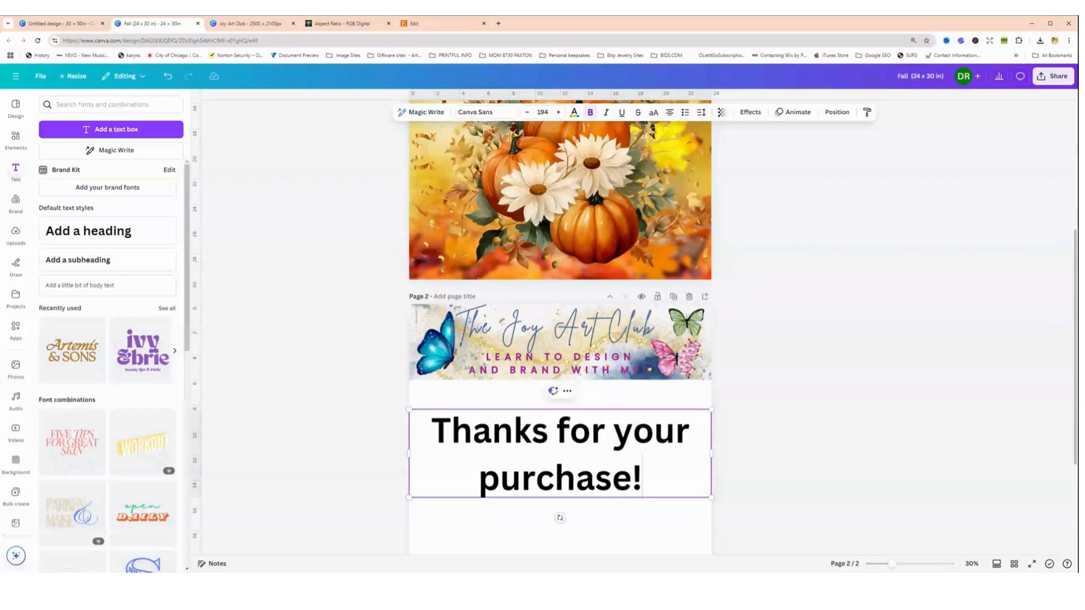
{"action": "left_click", "coordinate": [628, 515]}
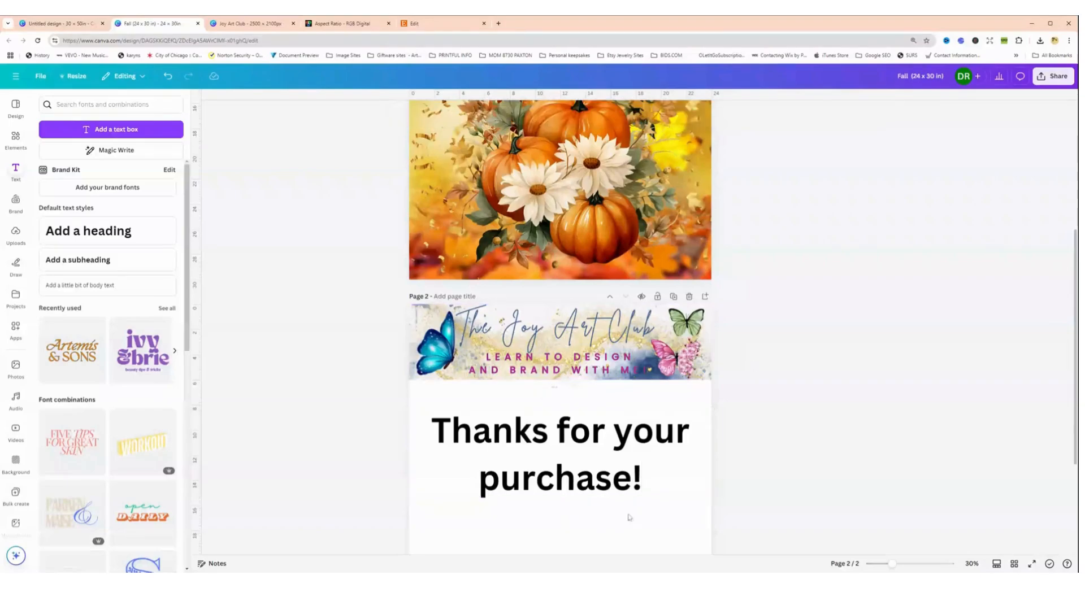
Shrink the thank-you heading to size 121, set its line spacing to 0.79, and fit it on one line beneath the banner
{"action": "left_click", "coordinate": [639, 474]}
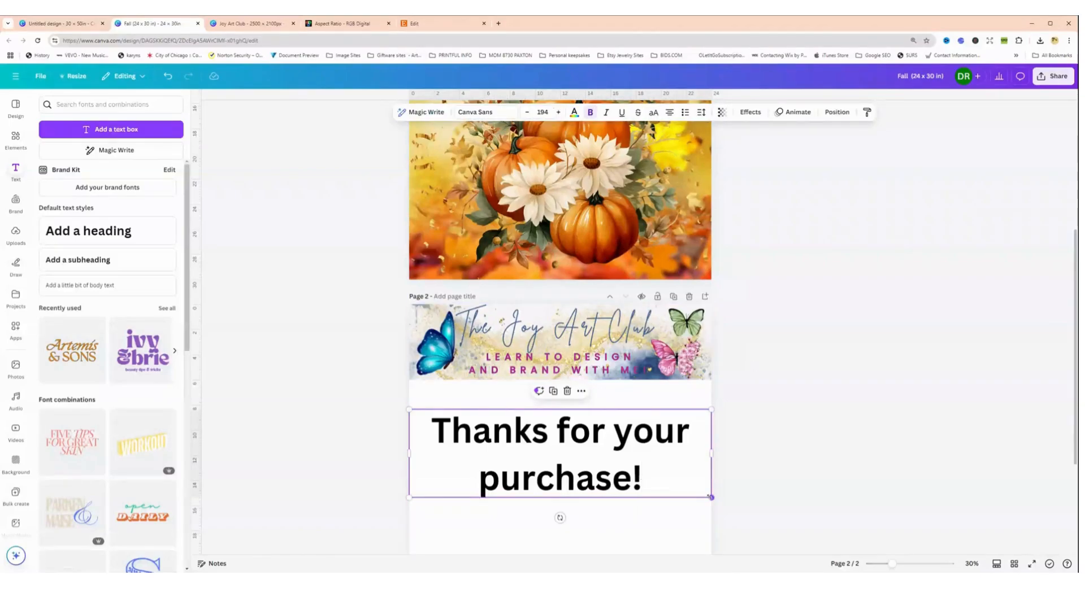
{"action": "left_click_drag", "start_coordinate": [711, 497], "coordinate": [585, 437]}
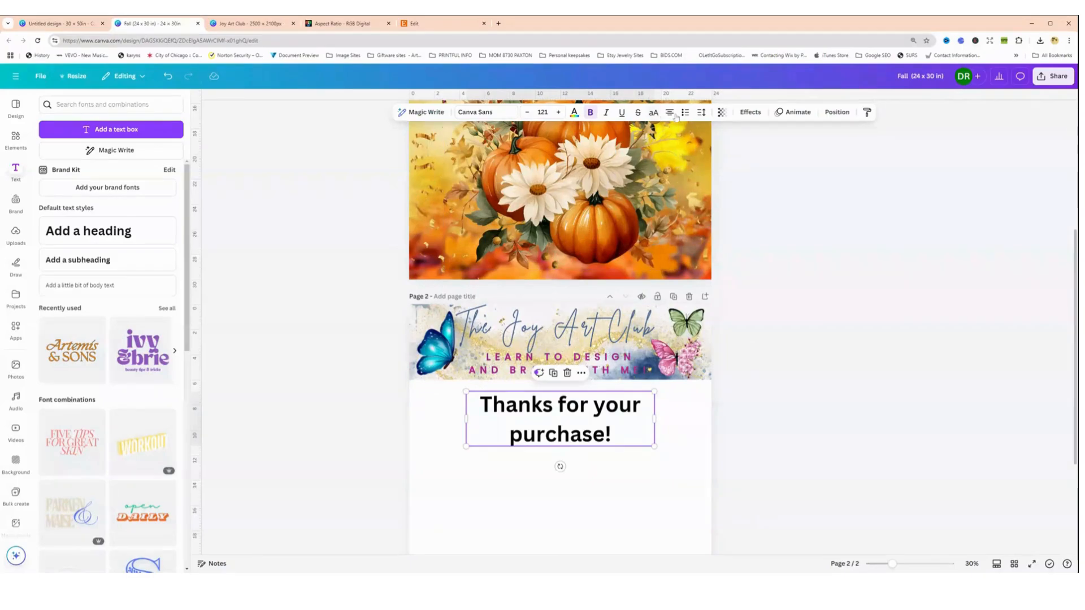
{"action": "left_click", "coordinate": [701, 112]}
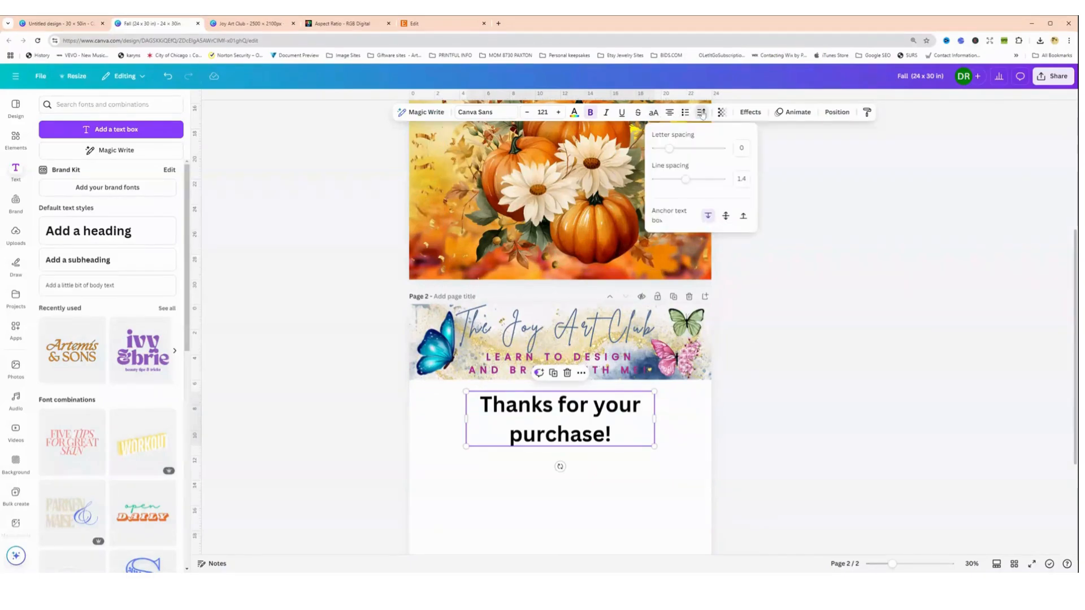
{"action": "left_click_drag", "start_coordinate": [685, 179], "coordinate": [665, 183]}
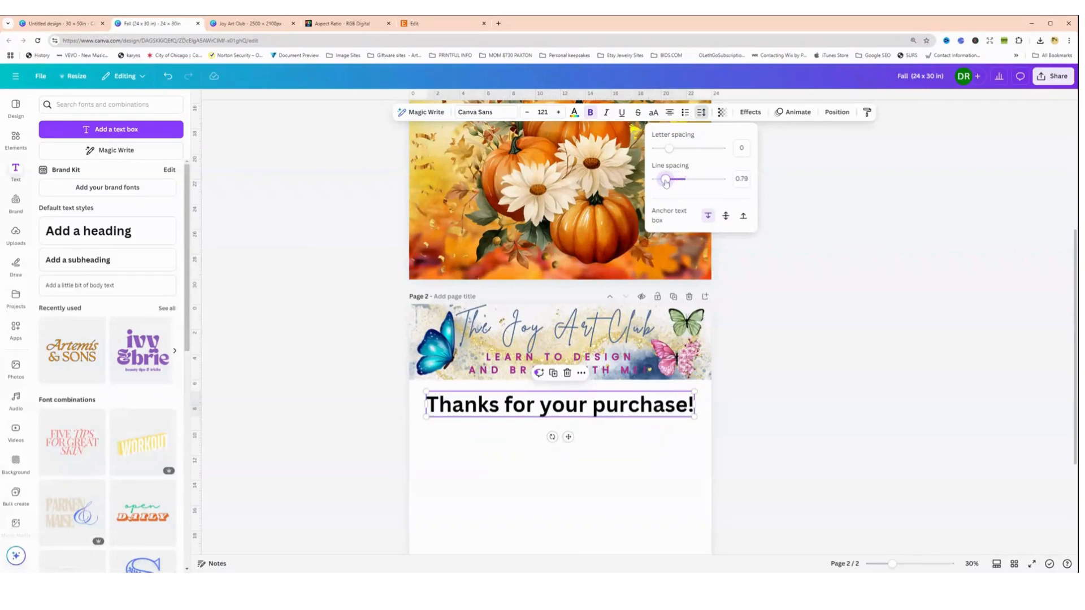
{"action": "left_click", "coordinate": [607, 477]}
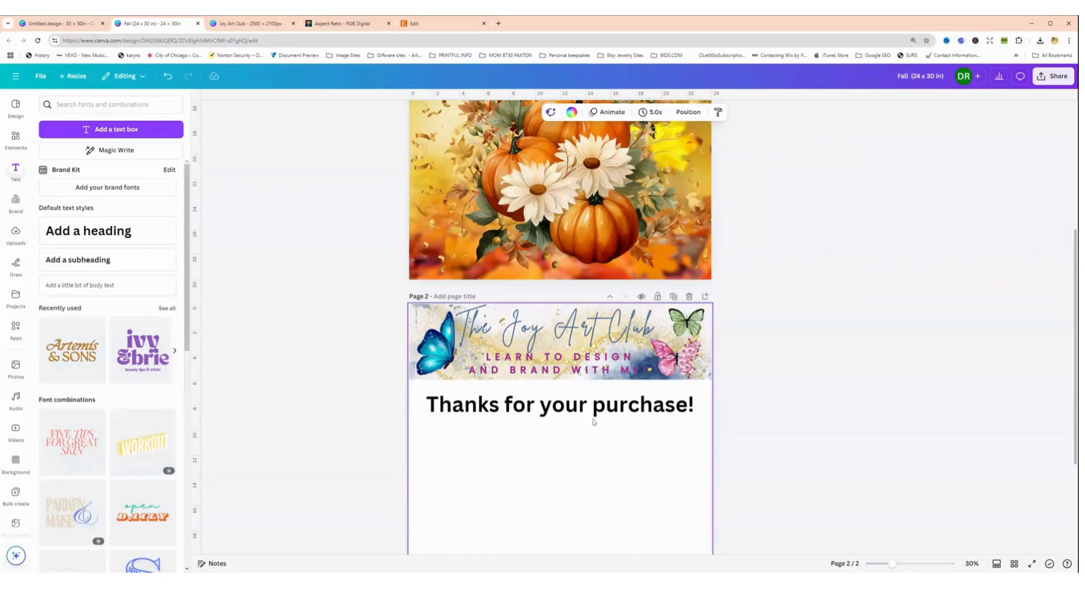
Move the thank-you heading slightly closer to the banner and change its font to Norwester
{"action": "left_click", "coordinate": [593, 404]}
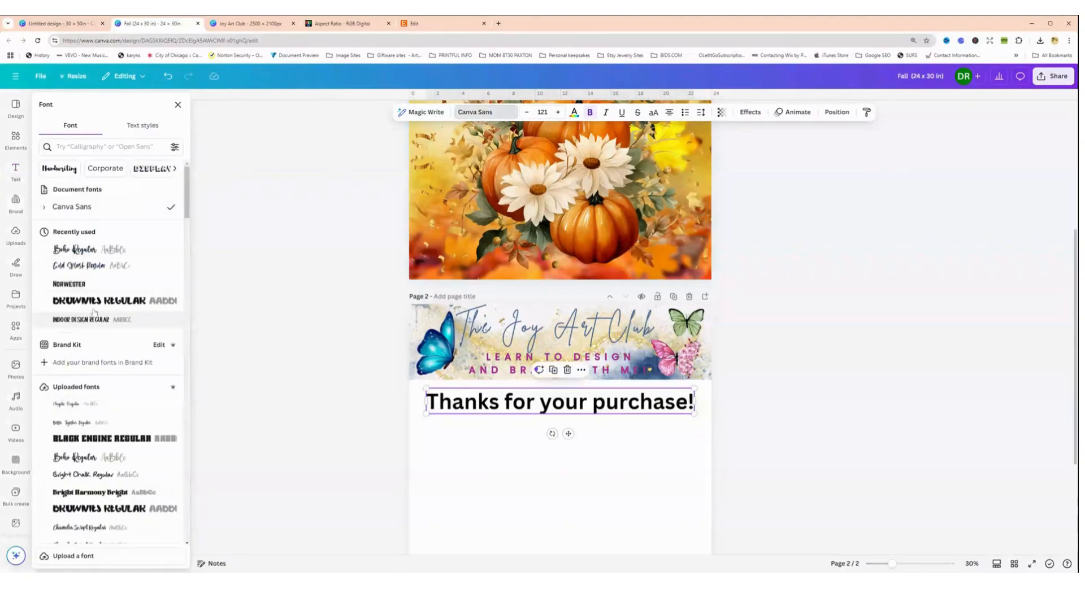
{"action": "left_click", "coordinate": [70, 285]}
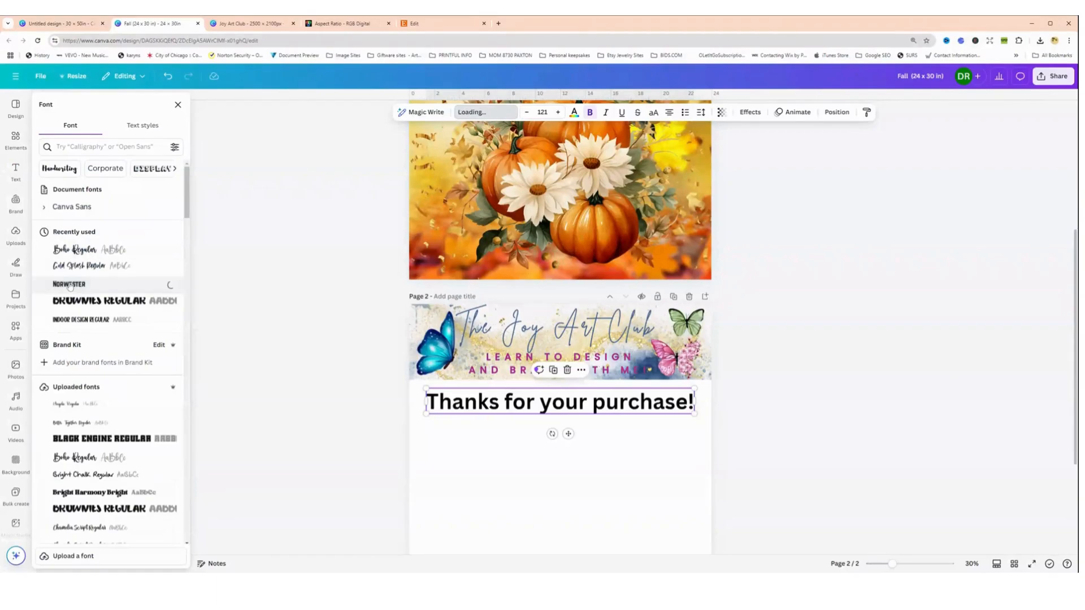
{"action": "left_click", "coordinate": [596, 484]}
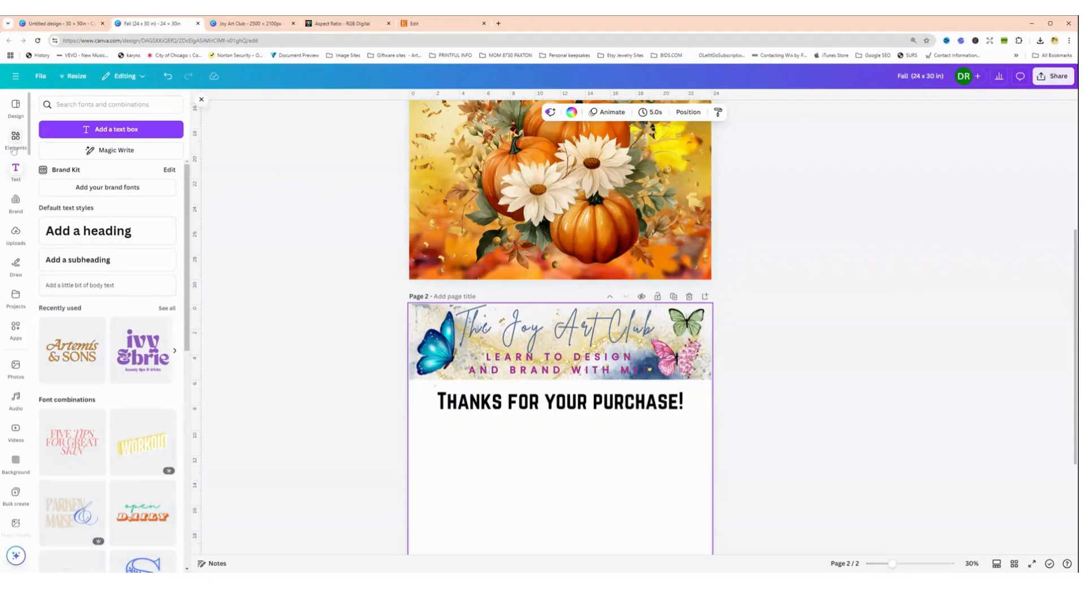
Place the uploaded pumpkin artwork on page 2, shrink it to about half the page width, and move it below the heading
{"action": "left_click", "coordinate": [16, 233]}
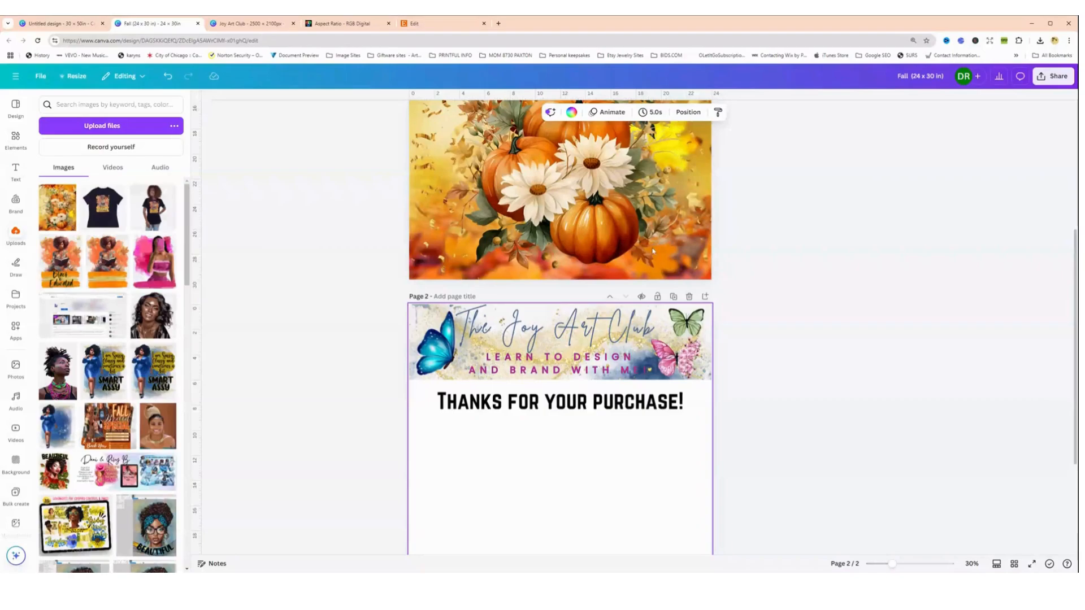
{"action": "left_click", "coordinate": [56, 209]}
{"action": "left_click_drag", "start_coordinate": [544, 445], "coordinate": [562, 469]}
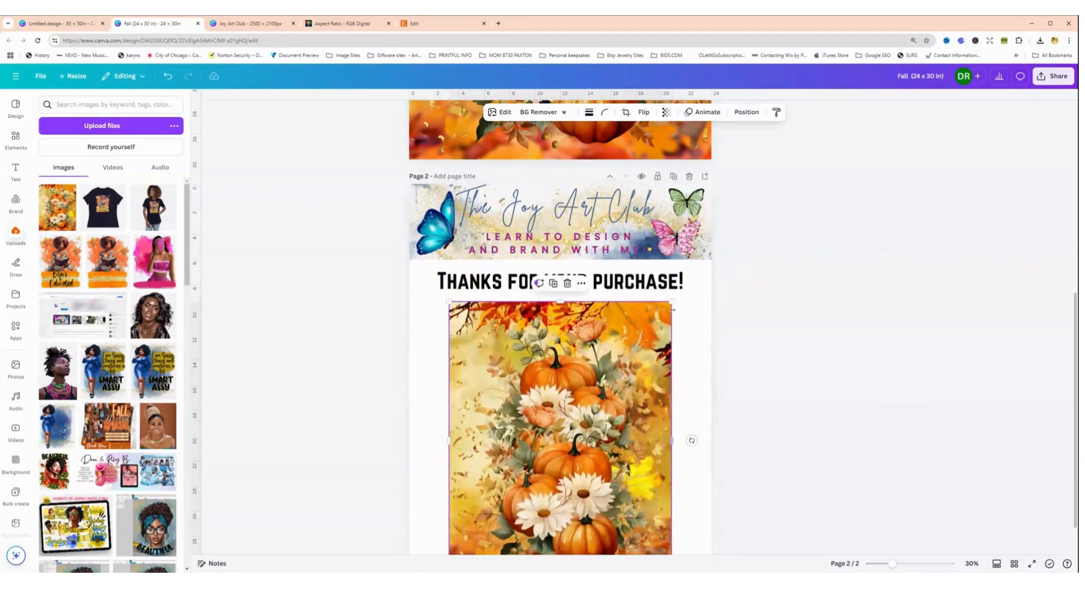
{"action": "left_click_drag", "start_coordinate": [671, 302], "coordinate": [591, 402]}
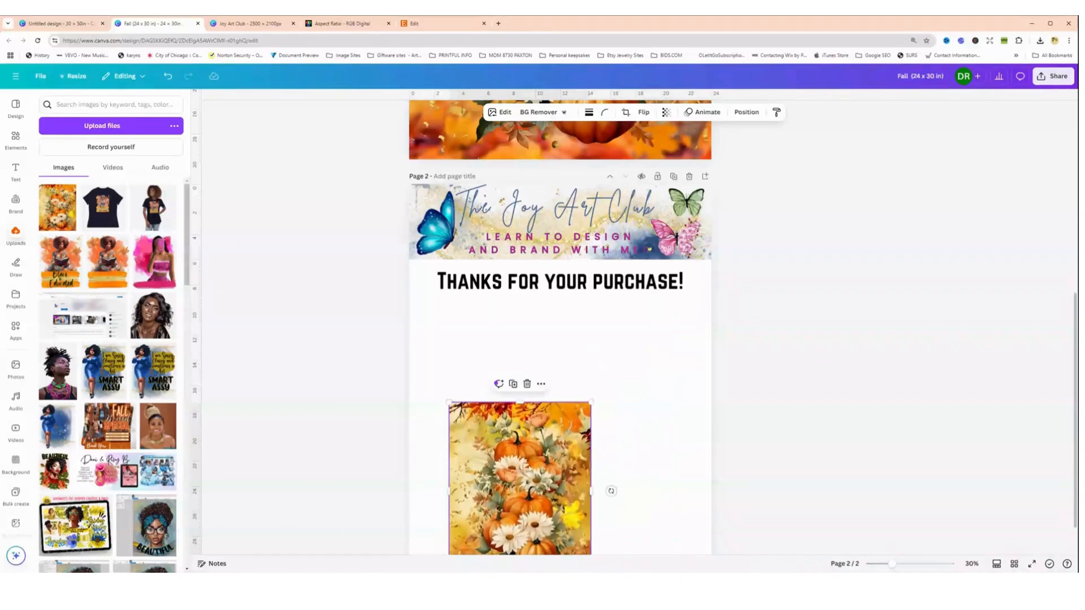
{"action": "mouse_move", "coordinate": [556, 466]}
{"action": "left_mouse_down"}
{"action": "mouse_move", "coordinate": [609, 455]}
{"action": "mouse_move", "coordinate": [592, 360]}
{"action": "mouse_move", "coordinate": [653, 359]}
{"action": "mouse_move", "coordinate": [646, 397]}
{"action": "mouse_move", "coordinate": [585, 434]}
{"action": "mouse_move", "coordinate": [562, 424]}
{"action": "mouse_move", "coordinate": [559, 444]}
{"action": "left_mouse_up"}
{"action": "left_click", "coordinate": [444, 357]}
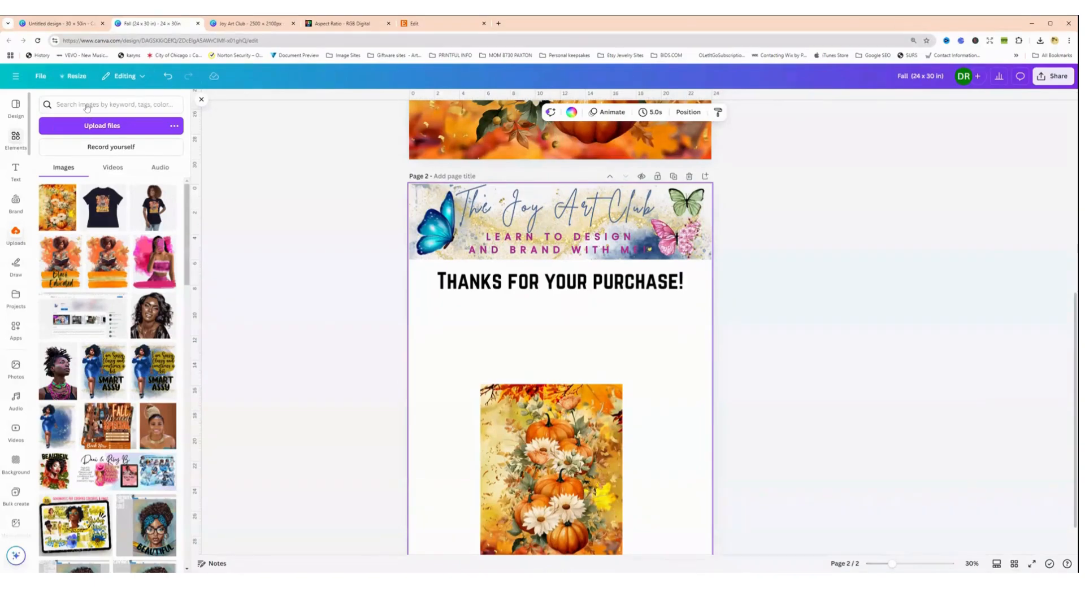
Search the elements for "picture frame", add the rectangular gold frame graphic, and shrink it onto the right half of page 2 under the heading
{"action": "left_click", "coordinate": [15, 138]}
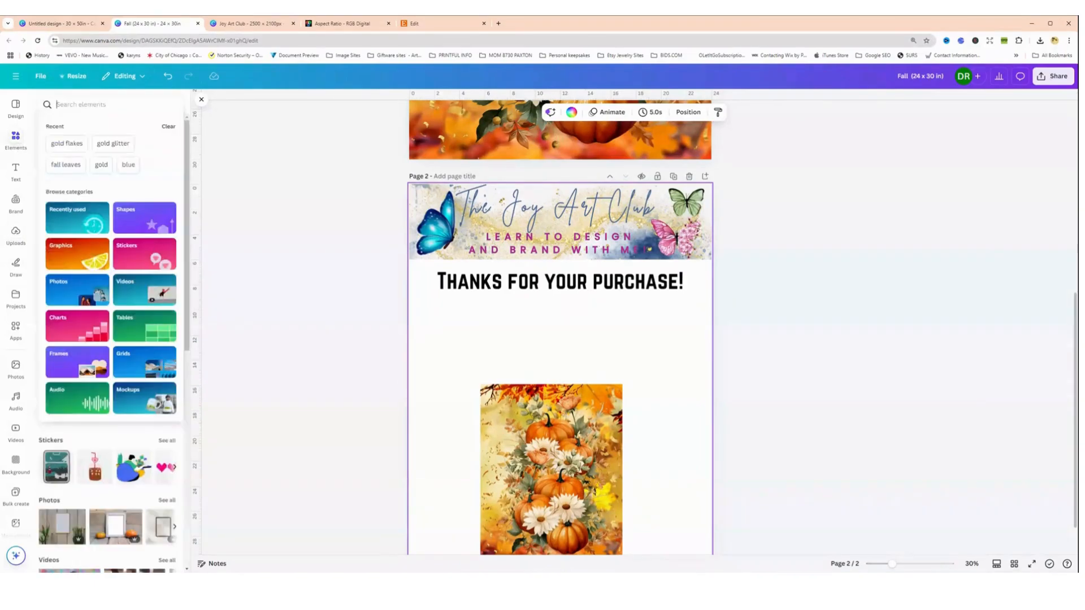
{"action": "type", "text": "picture f"}
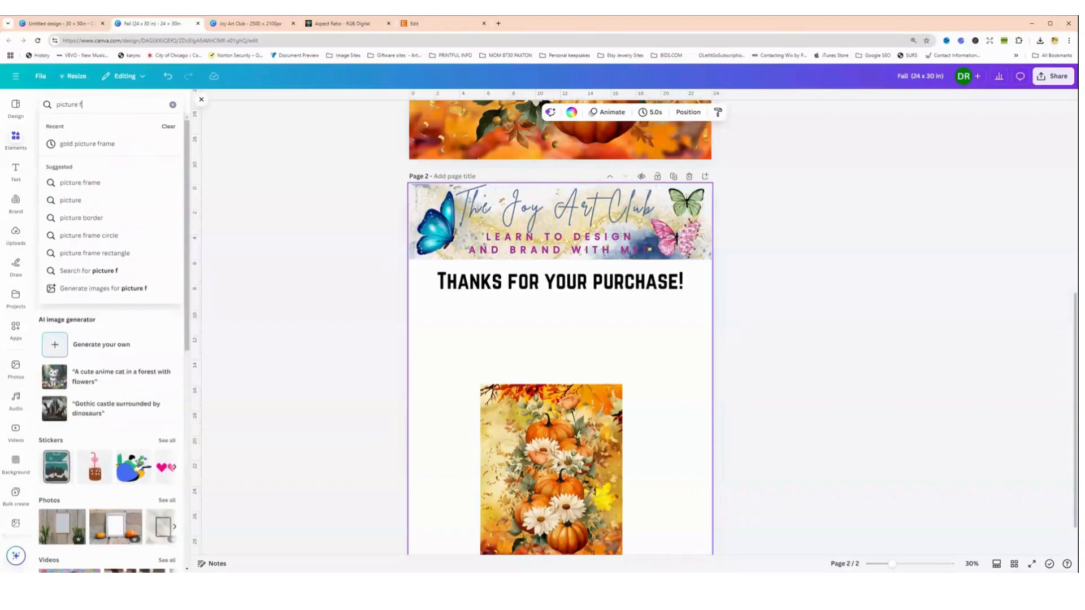
{"action": "type", "text": "rame"}
{"action": "key", "text": "Return"}
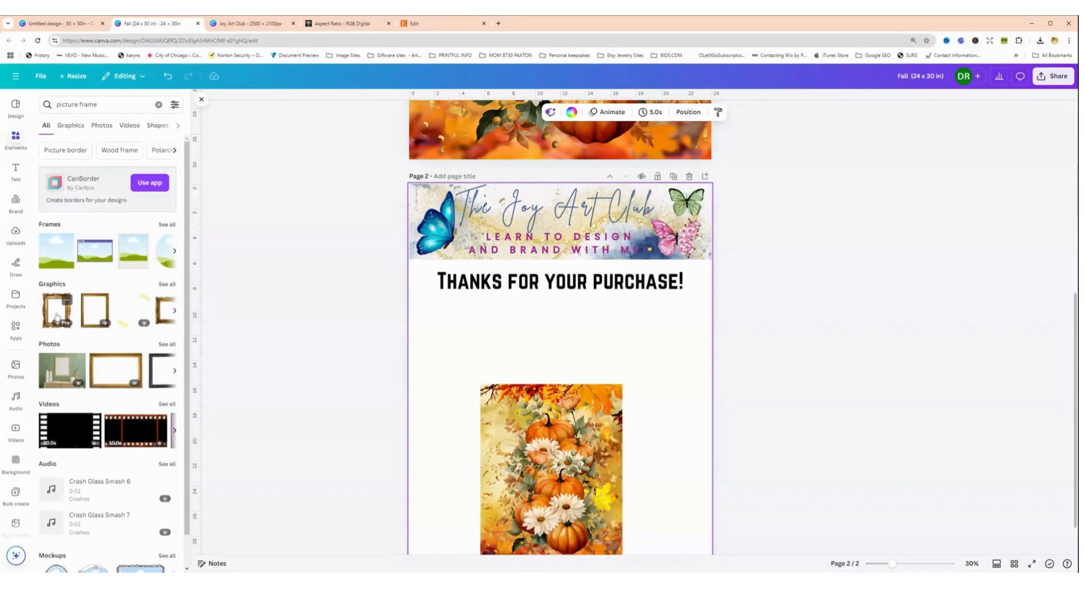
{"action": "left_click", "coordinate": [95, 310]}
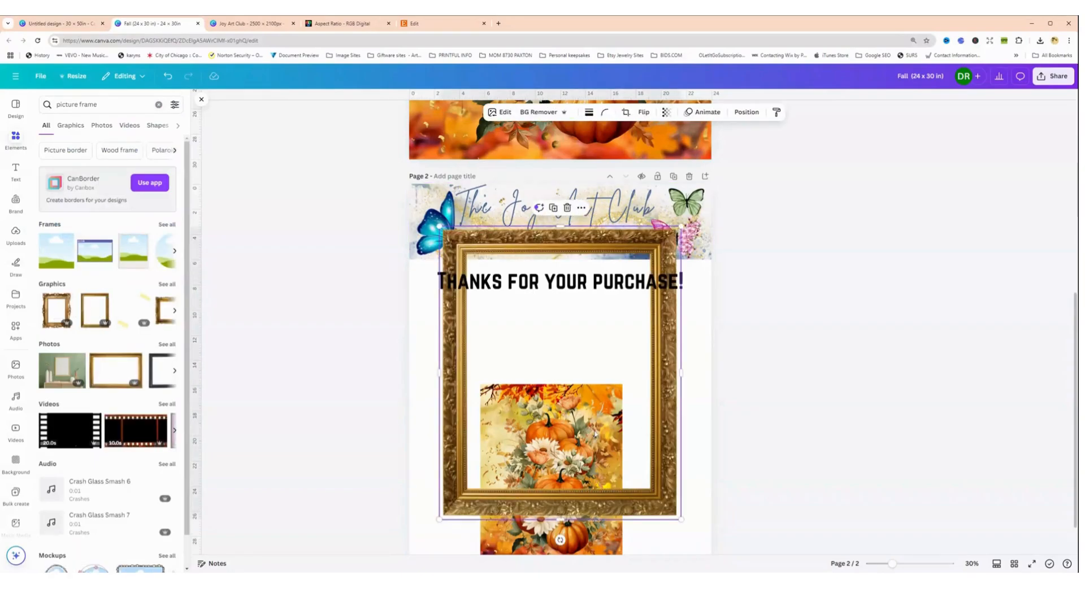
{"action": "left_click_drag", "start_coordinate": [681, 519], "coordinate": [700, 434]}
Reduce the pumpkin artwork to about the size of the gold frame's opening and position it inside the frame
{"action": "left_click_drag", "start_coordinate": [510, 491], "coordinate": [467, 414]}
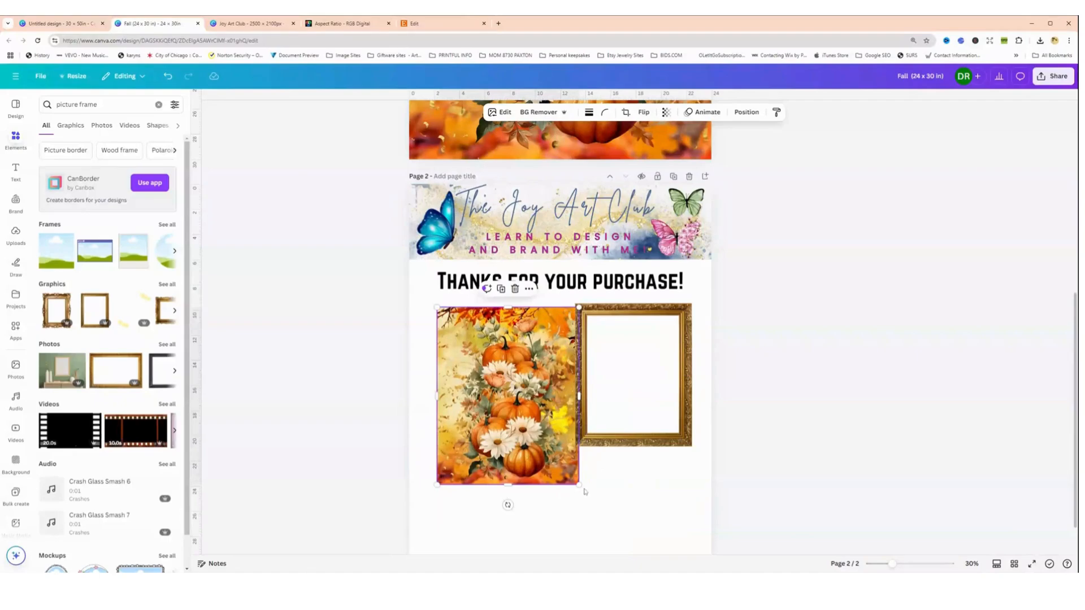
{"action": "left_click_drag", "start_coordinate": [578, 485], "coordinate": [546, 441]}
{"action": "left_click_drag", "start_coordinate": [488, 418], "coordinate": [637, 396]}
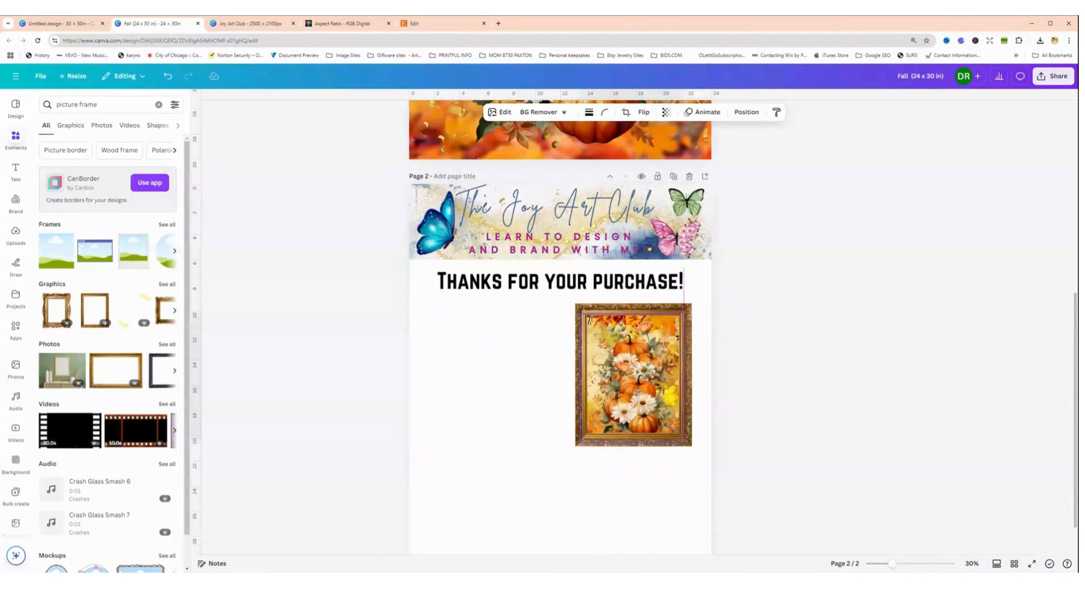
{"action": "left_click", "coordinate": [500, 429]}
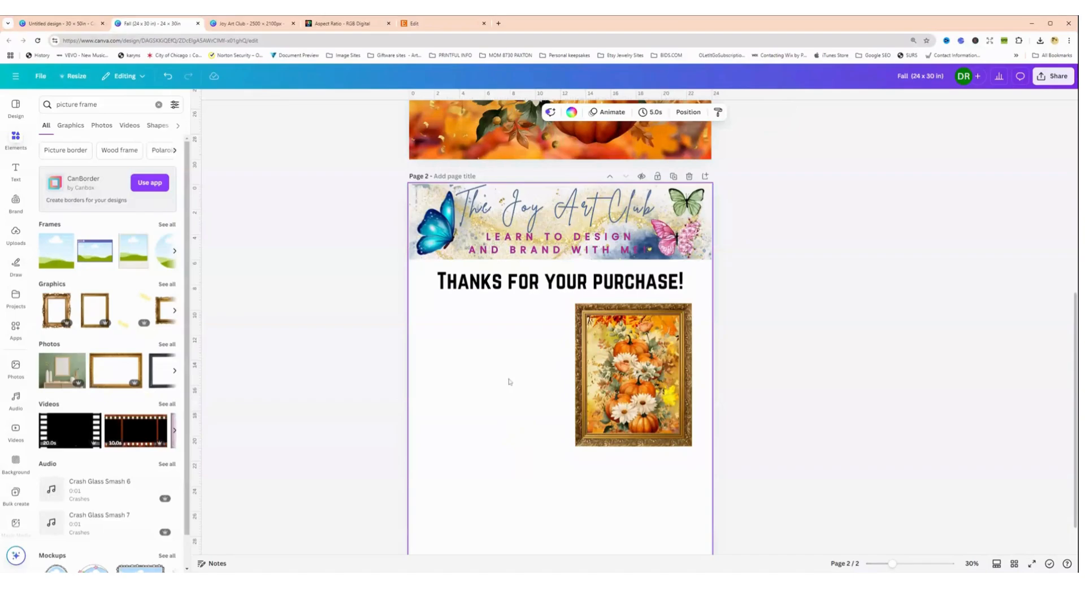
Select the gold frame around the pumpkin artwork and shift it slightly to the left
{"action": "left_click_drag", "start_coordinate": [529, 381], "coordinate": [545, 425]}
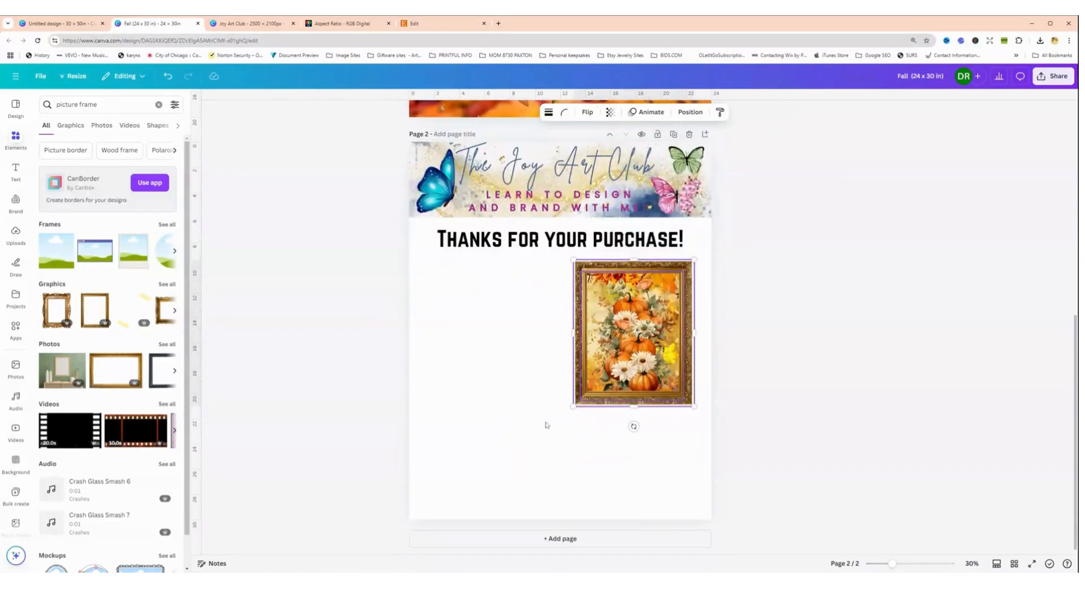
{"action": "scroll", "coordinate": [547, 425], "scroll_direction": "up", "scroll_amount": 2}
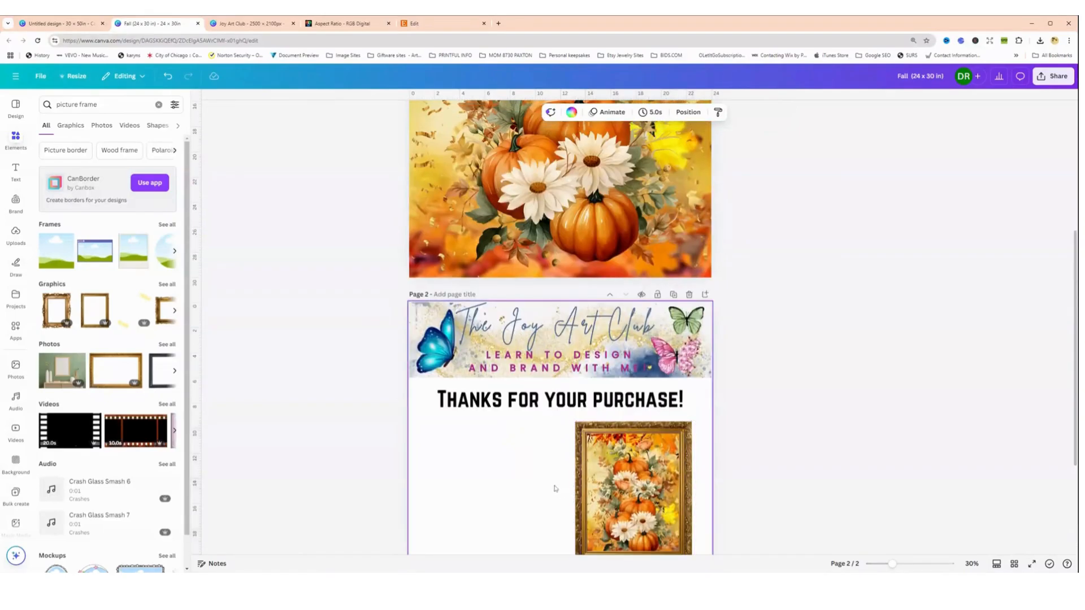
{"action": "scroll", "coordinate": [560, 494], "scroll_direction": "down", "scroll_amount": 3}
{"action": "left_click", "coordinate": [619, 351]}
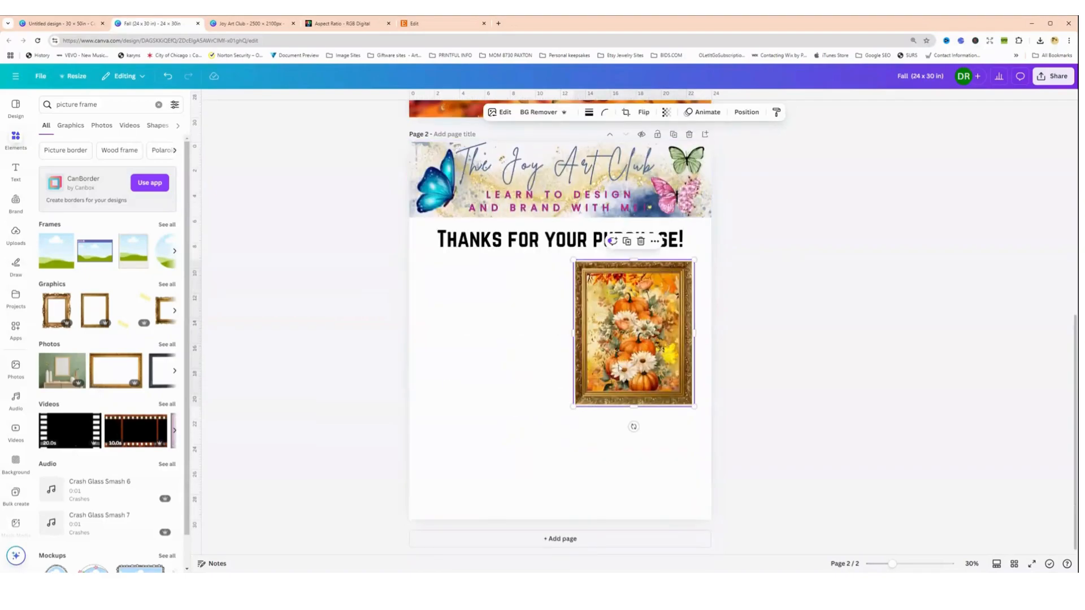
{"action": "mouse_move", "coordinate": [619, 368]}
{"action": "left_mouse_down"}
{"action": "mouse_move", "coordinate": [624, 401]}
{"action": "mouse_move", "coordinate": [619, 349]}
{"action": "mouse_move", "coordinate": [535, 361]}
{"action": "mouse_move", "coordinate": [615, 349]}
{"action": "left_mouse_up"}
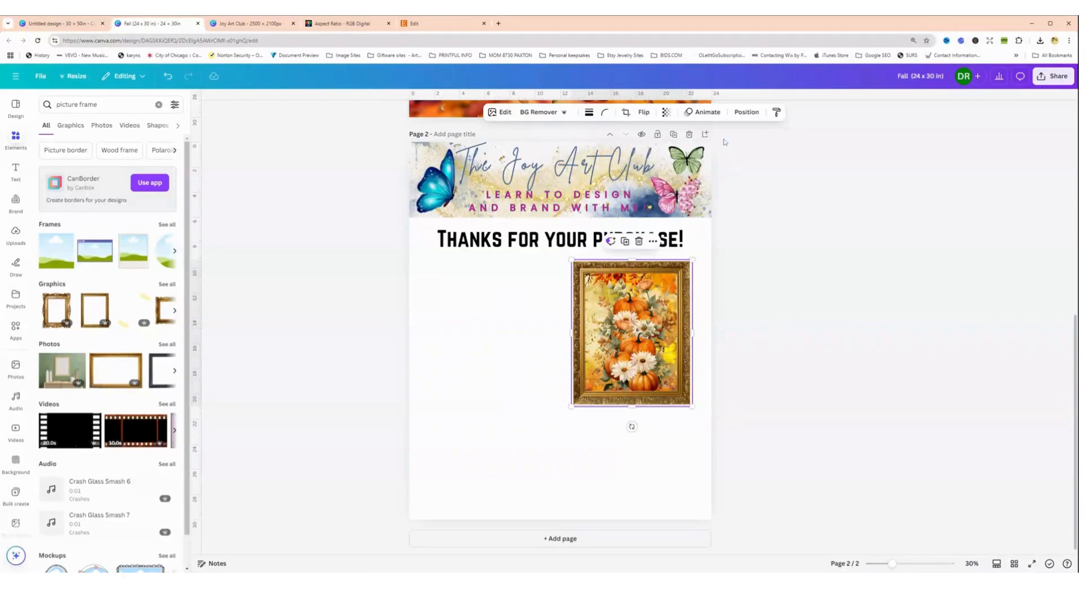
Send the gold frame behind the pumpkin artwork and shrink the artwork from its lower-left corner to fit the frame's opening
{"action": "left_click", "coordinate": [746, 113]}
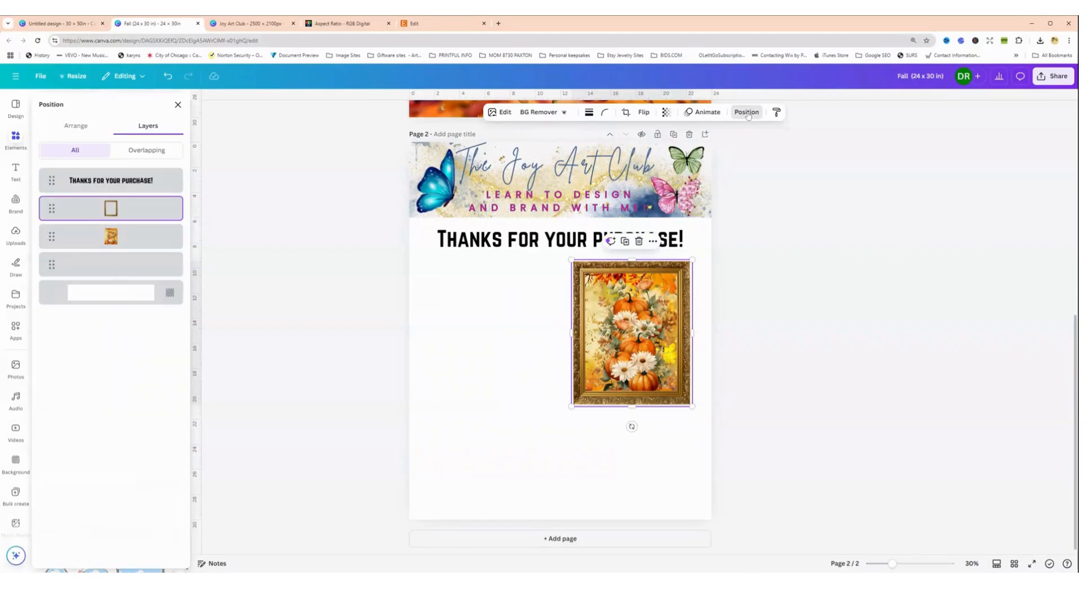
{"action": "left_click", "coordinate": [81, 127]}
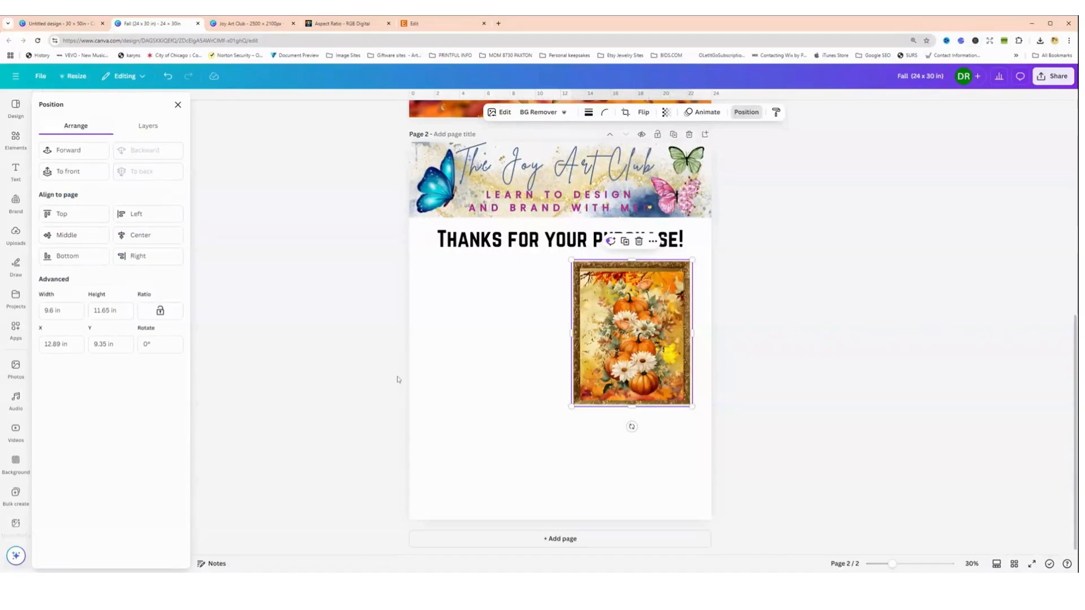
{"action": "left_click", "coordinate": [590, 399]}
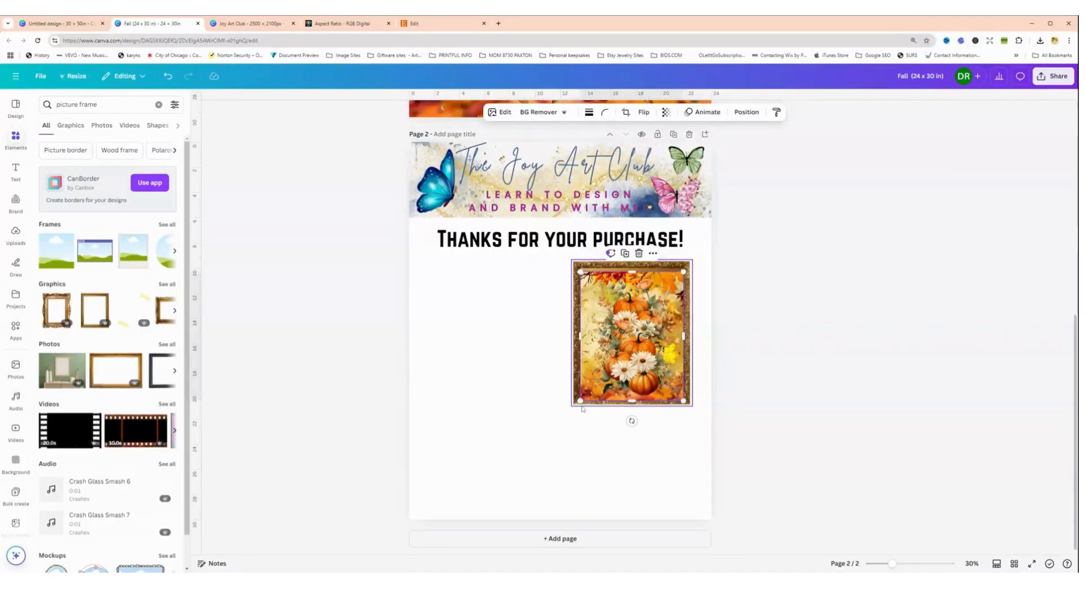
{"action": "left_click_drag", "start_coordinate": [589, 401], "coordinate": [587, 393]}
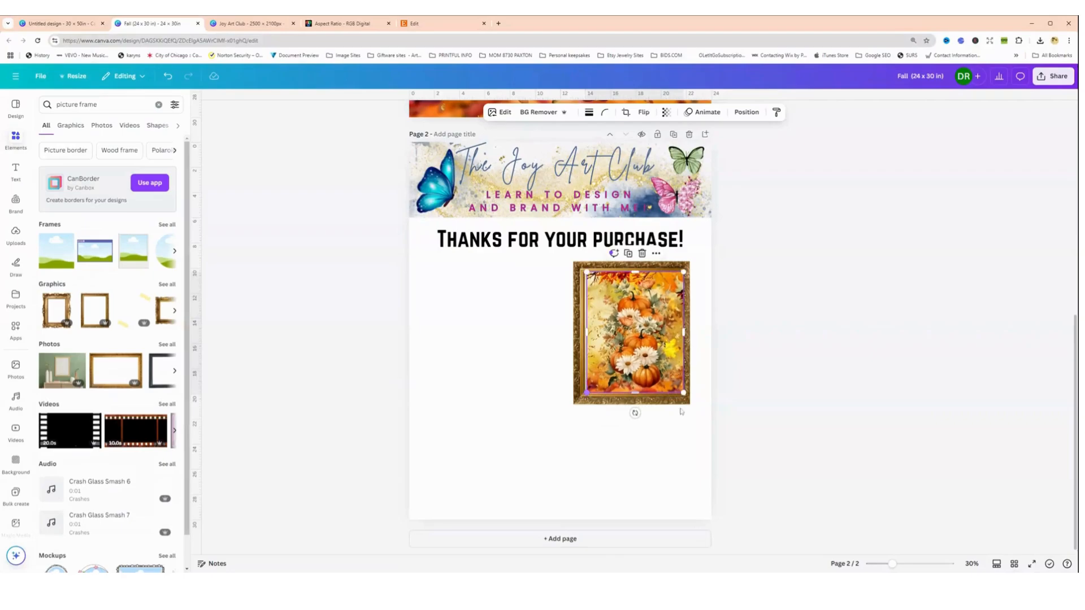
Shrink the pumpkin artwork slightly to fit inside the gold frame's opening and nudge it upward to center it
{"action": "left_click_drag", "start_coordinate": [683, 394], "coordinate": [632, 392]}
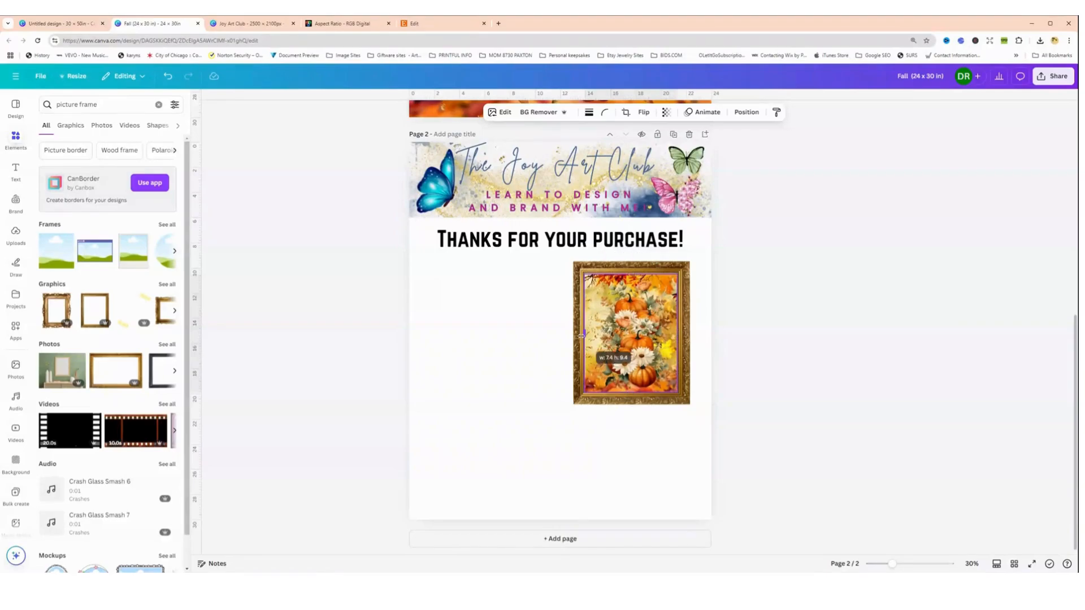
{"action": "left_click", "coordinate": [532, 353]}
{"action": "left_click", "coordinate": [621, 344]}
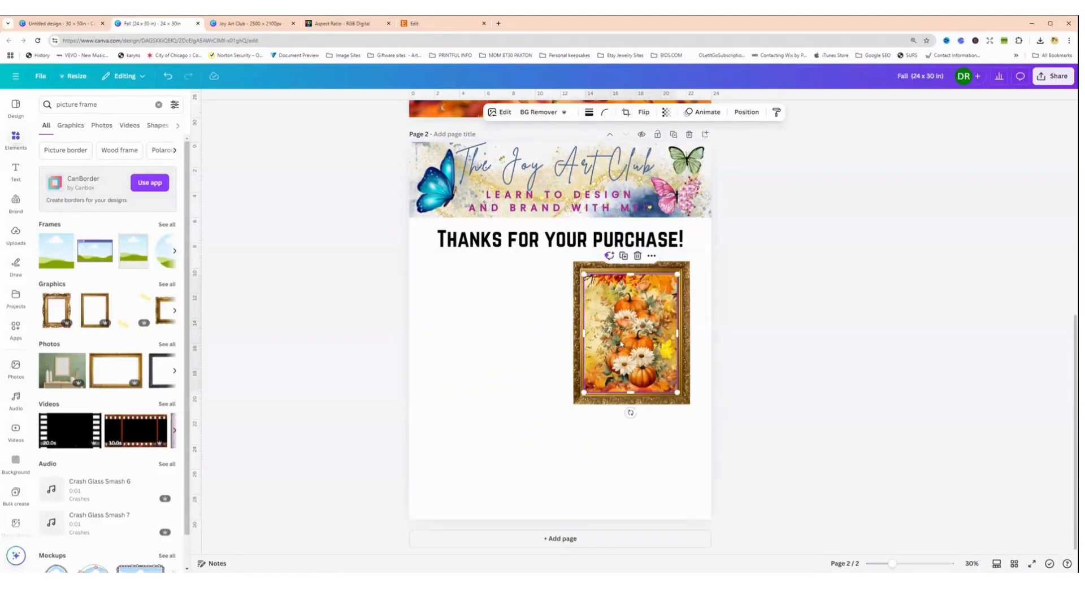
{"action": "mouse_move", "coordinate": [631, 335]}
{"action": "left_mouse_down"}
{"action": "mouse_move", "coordinate": [566, 336]}
{"action": "mouse_move", "coordinate": [631, 333]}
{"action": "left_mouse_up"}
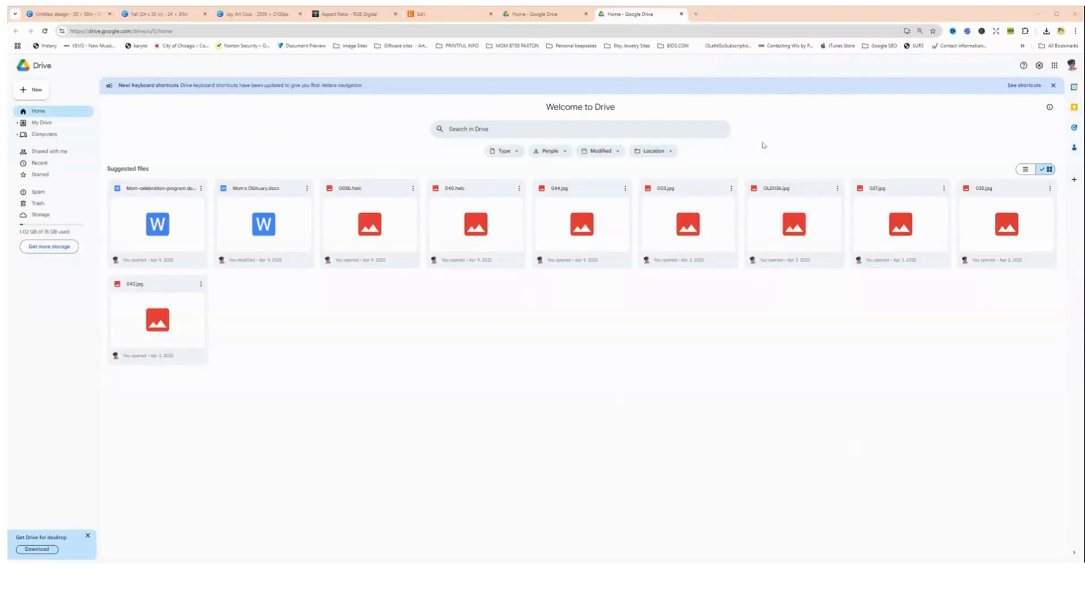
{"action": "left_click", "coordinate": [1054, 66]}
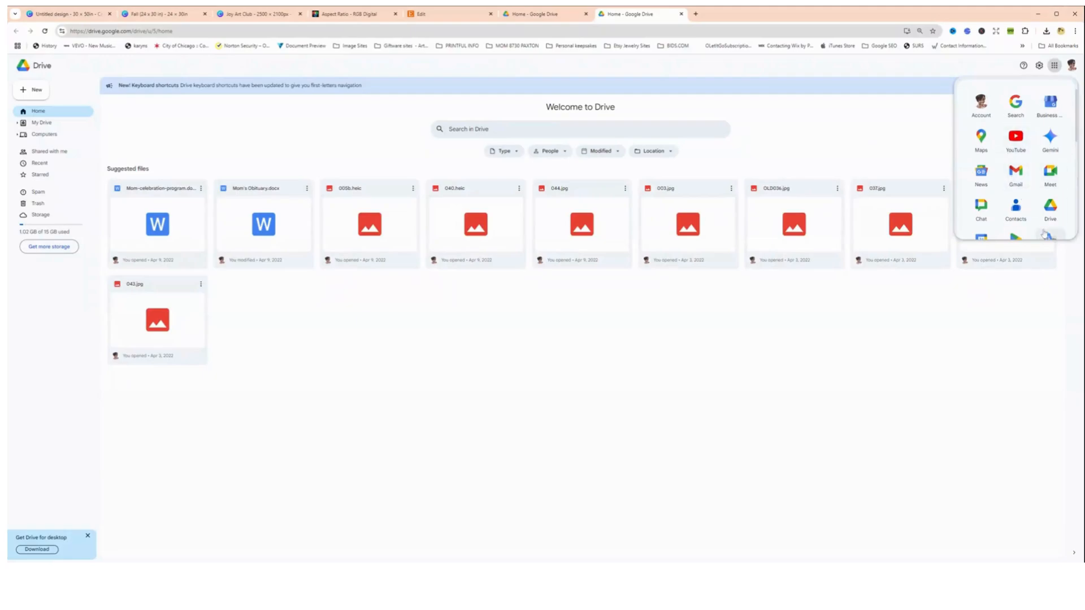
{"action": "left_click", "coordinate": [793, 134]}
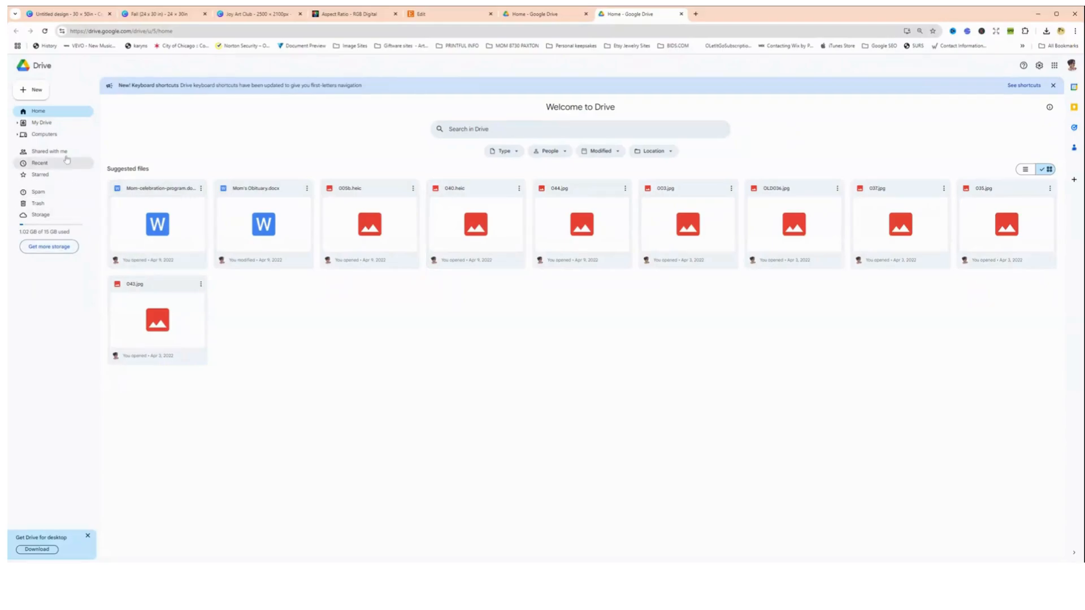
{"action": "left_click", "coordinate": [32, 94]}
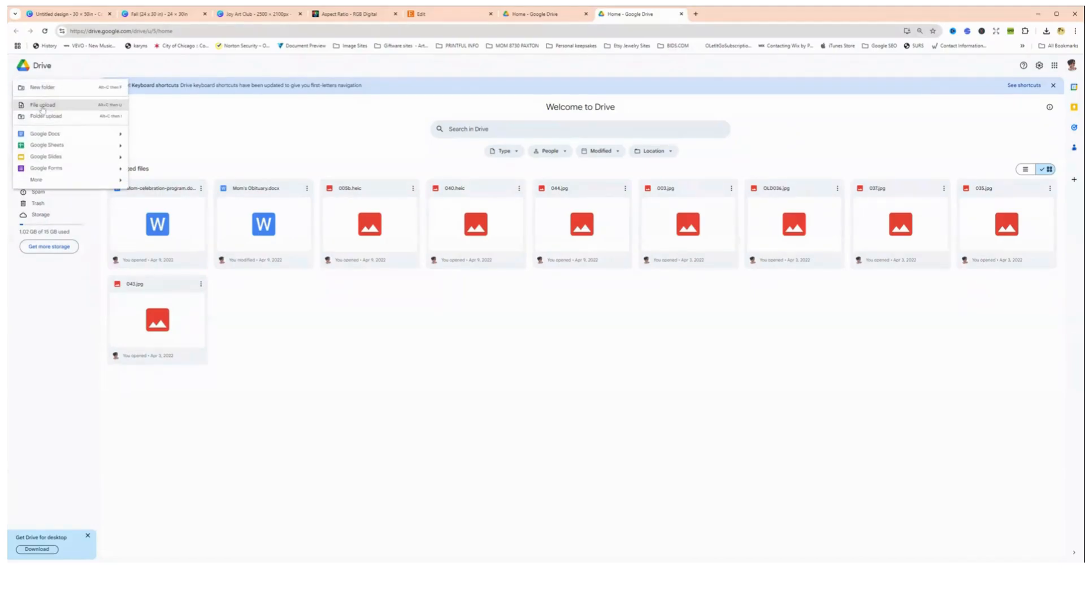
{"action": "left_click", "coordinate": [42, 105]}
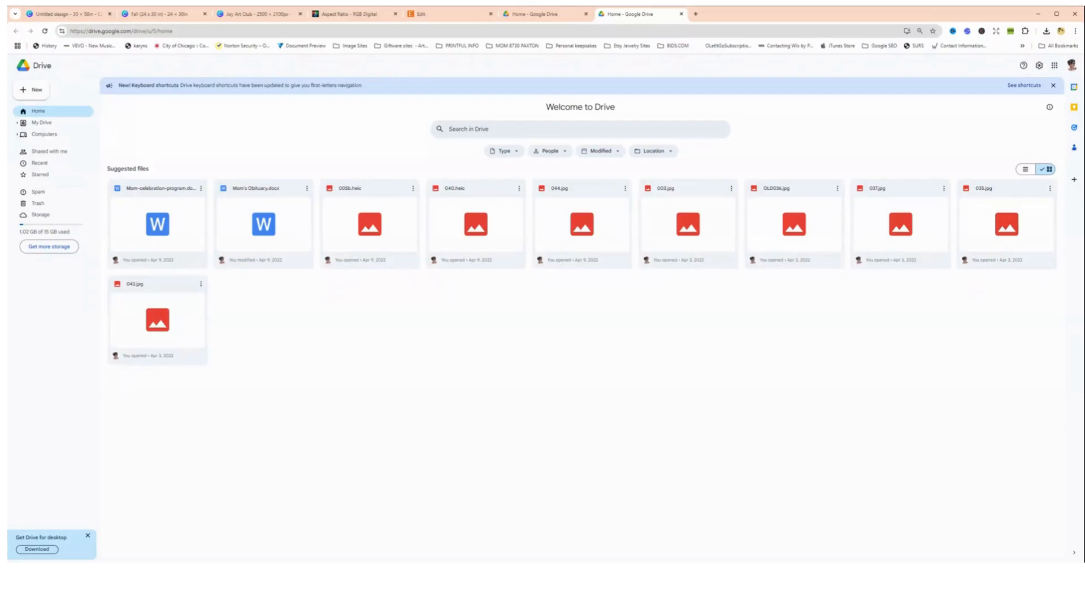
Create a new folder named "Fall Wallart Design" in Google Drive
{"action": "left_click", "coordinate": [29, 93]}
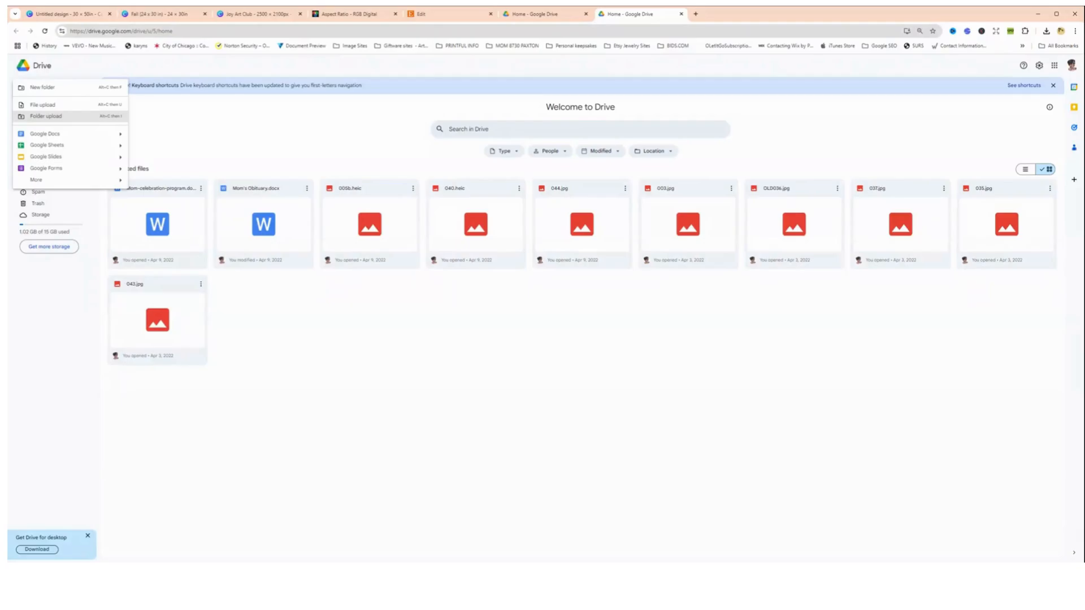
{"action": "left_click", "coordinate": [37, 89]}
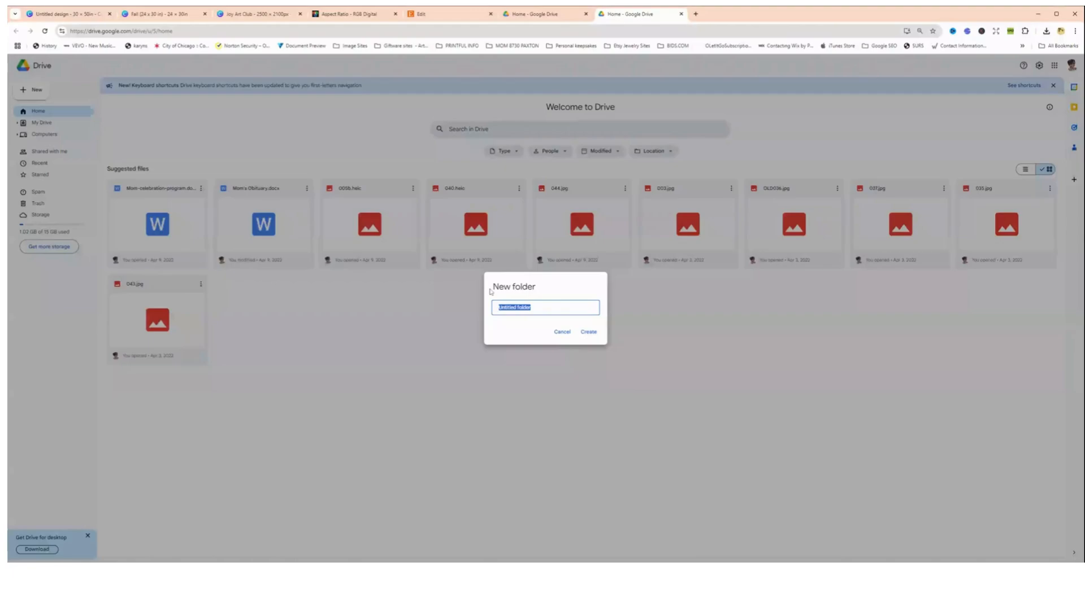
{"action": "type", "text": "Eall Wallart Design"}
{"action": "left_click", "coordinate": [588, 334]}
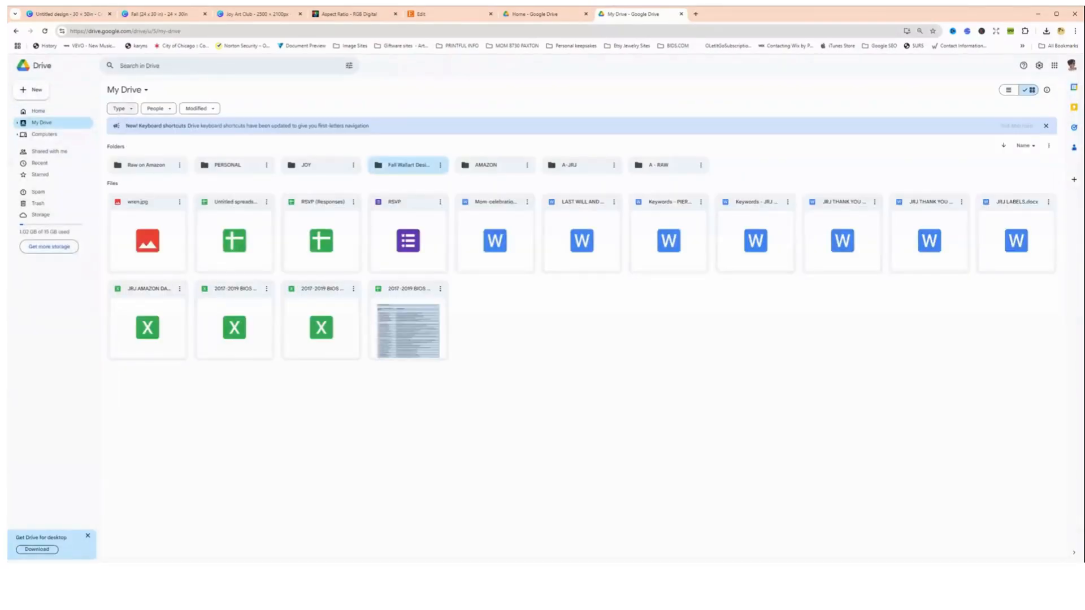
Upload the 300 dpi PNG of the pumpkin artwork into the Fall Wallart Design folder
{"action": "double_click", "coordinate": [403, 166]}
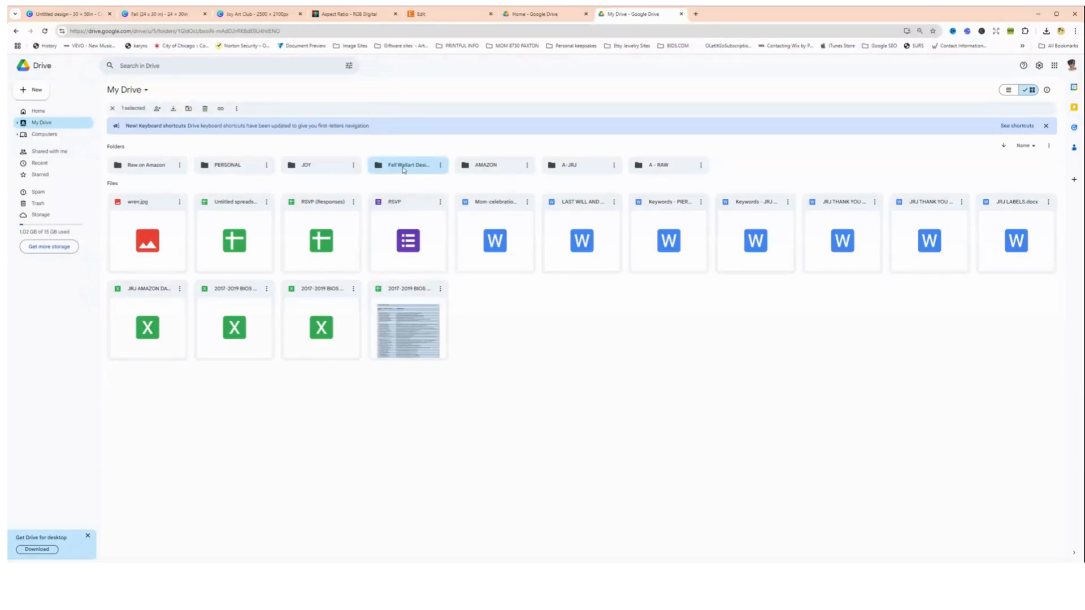
{"action": "left_click", "coordinate": [33, 91]}
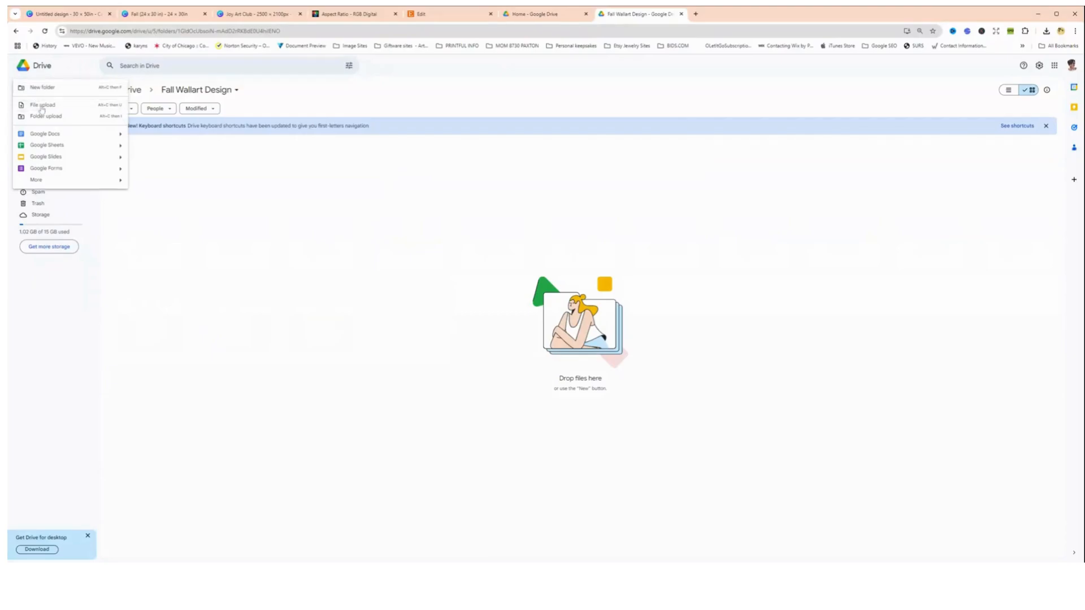
{"action": "left_click", "coordinate": [41, 105]}
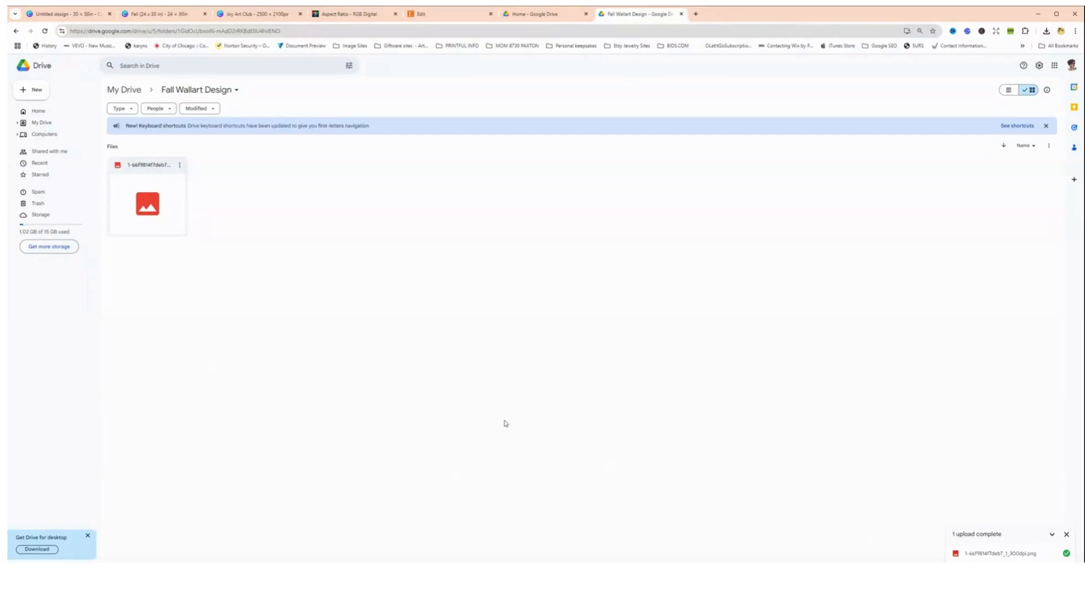
Share the Fall Wallart Design folder with anyone who has the link and copy its sharing link
{"action": "left_click", "coordinate": [237, 91]}
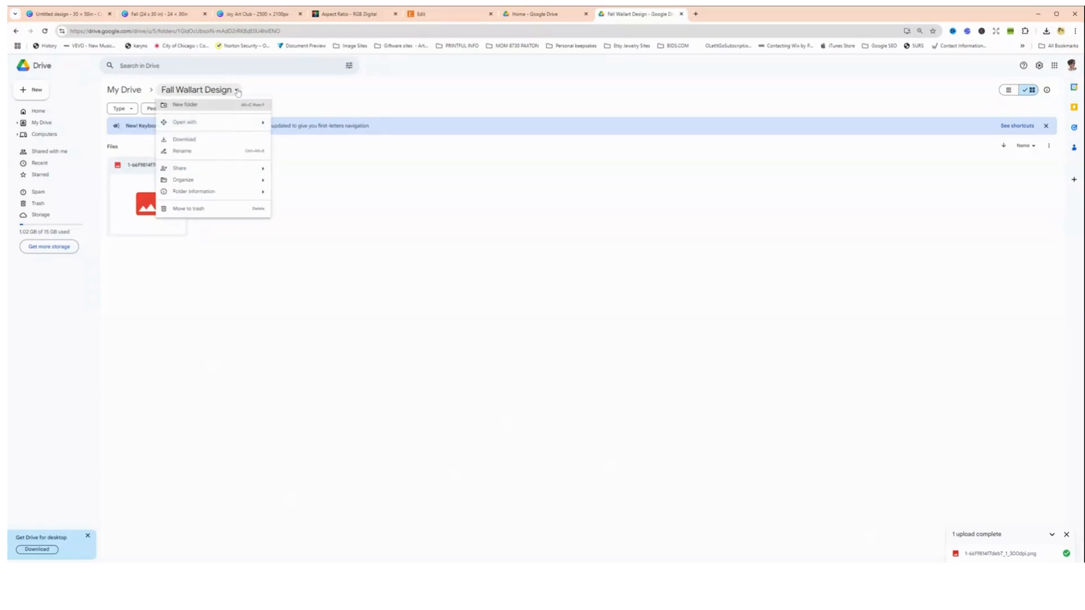
{"action": "mouse_move", "coordinate": [216, 173]}
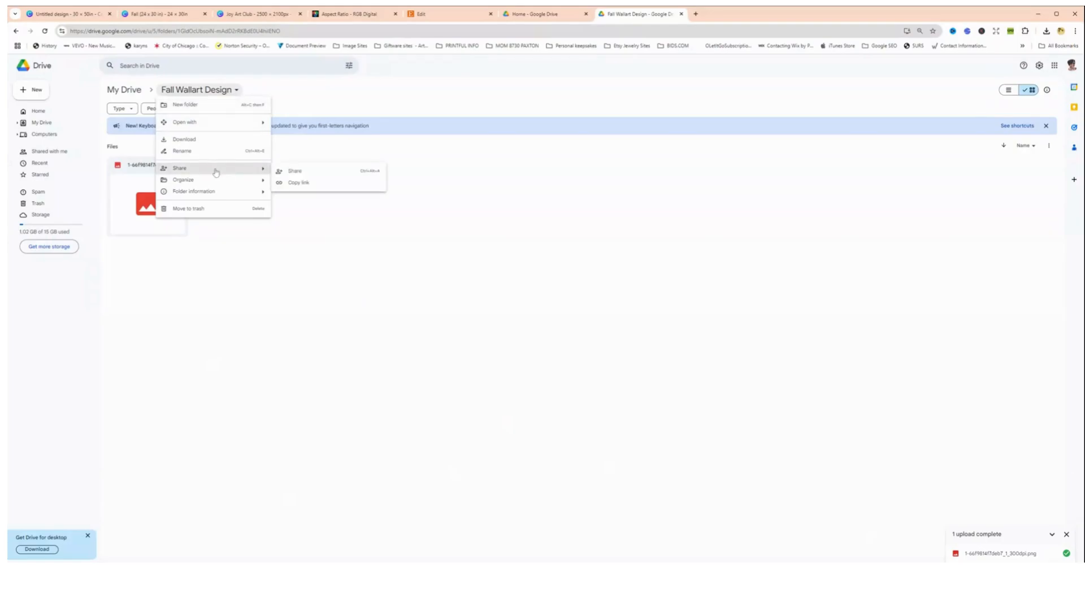
{"action": "left_click", "coordinate": [306, 172]}
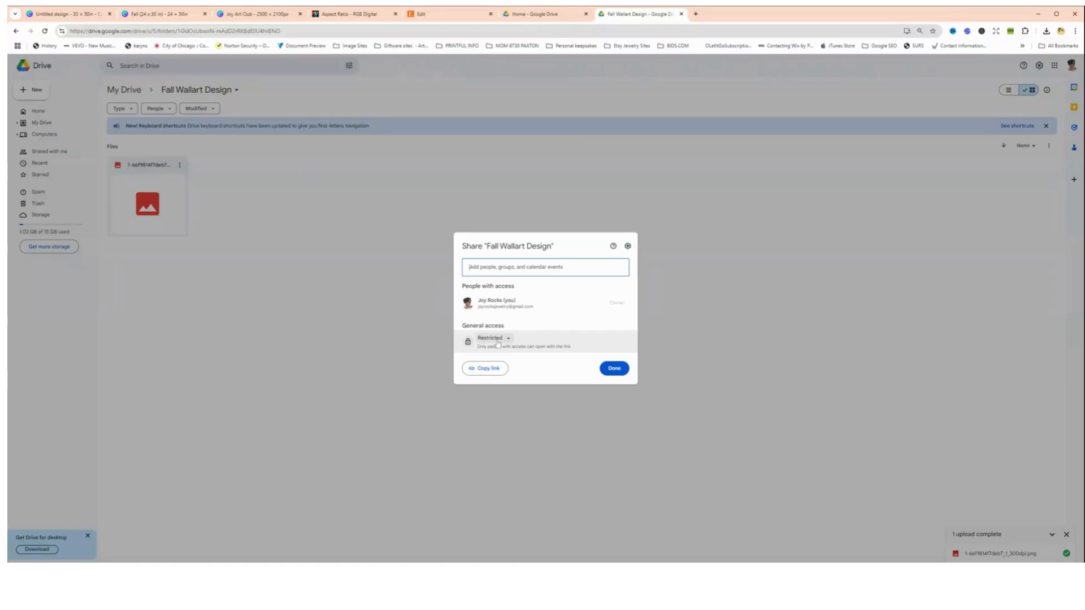
{"action": "left_click", "coordinate": [491, 339]}
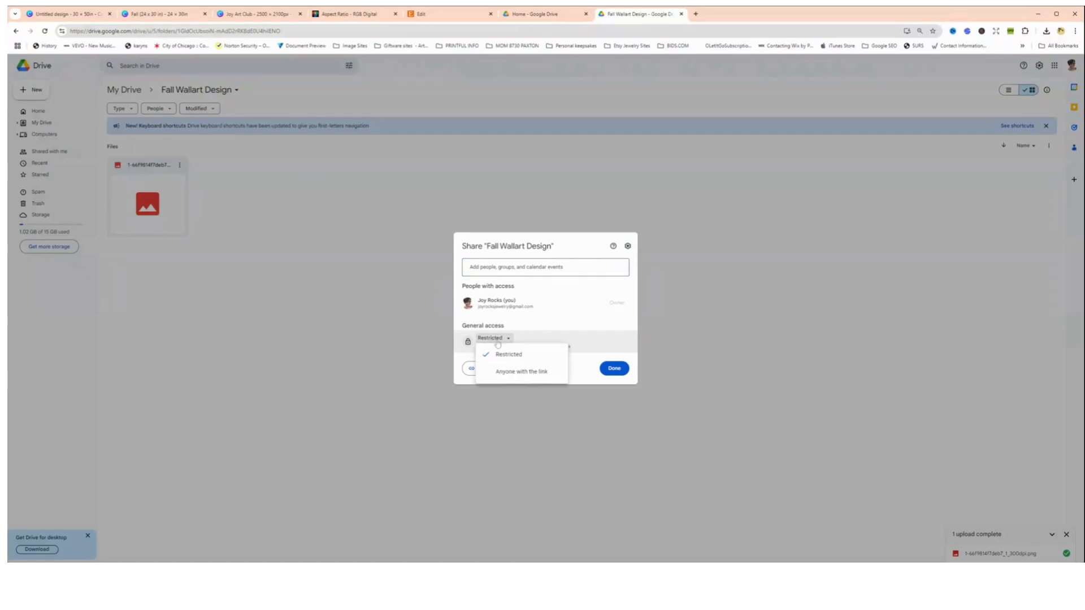
{"action": "left_click", "coordinate": [504, 373]}
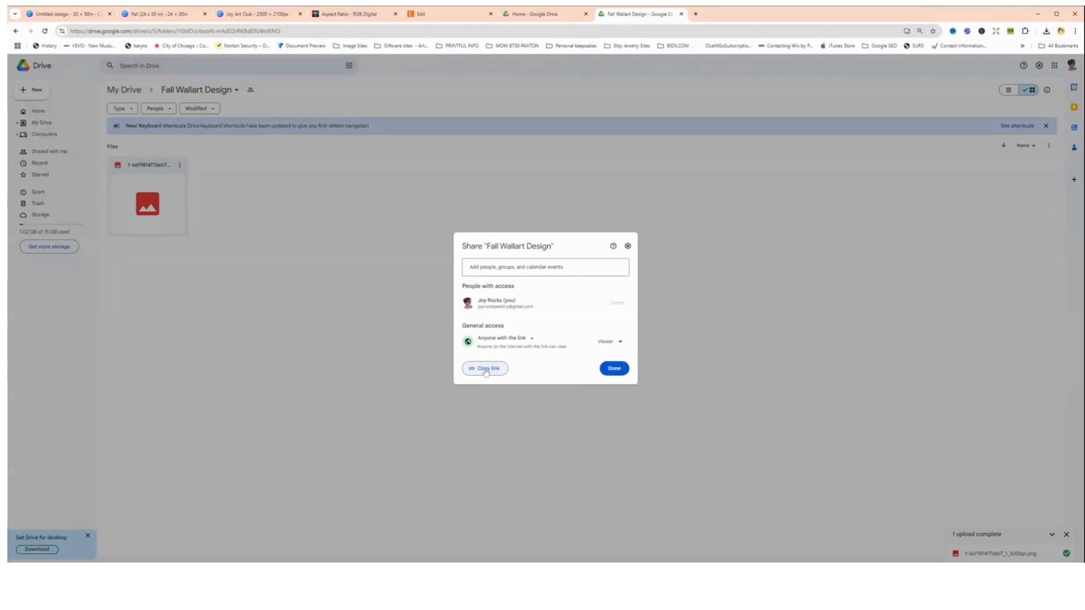
{"action": "left_click", "coordinate": [486, 370]}
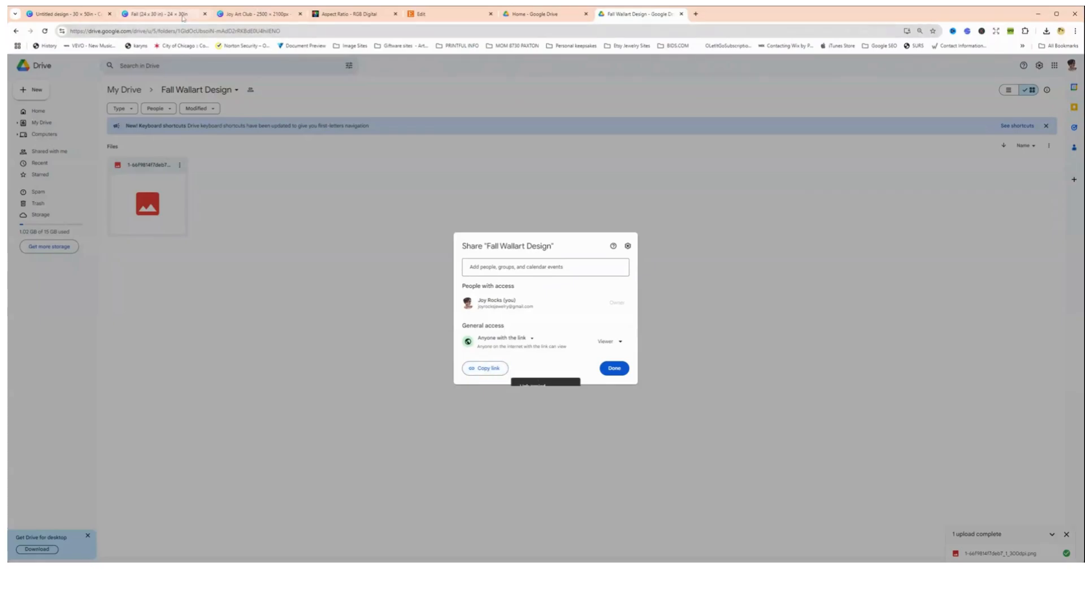
Switch to the Fall (24 x 30 in) design in Canva and link the framed pumpkin artwork on page 2 to the copied Drive folder address
{"action": "left_click", "coordinate": [154, 17]}
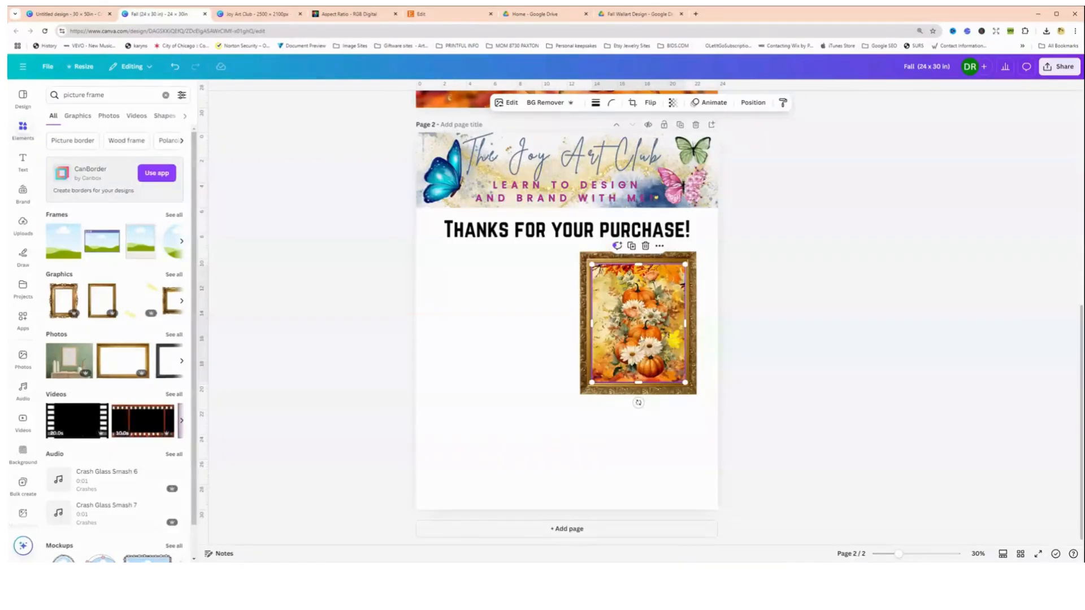
{"action": "left_click", "coordinate": [556, 346]}
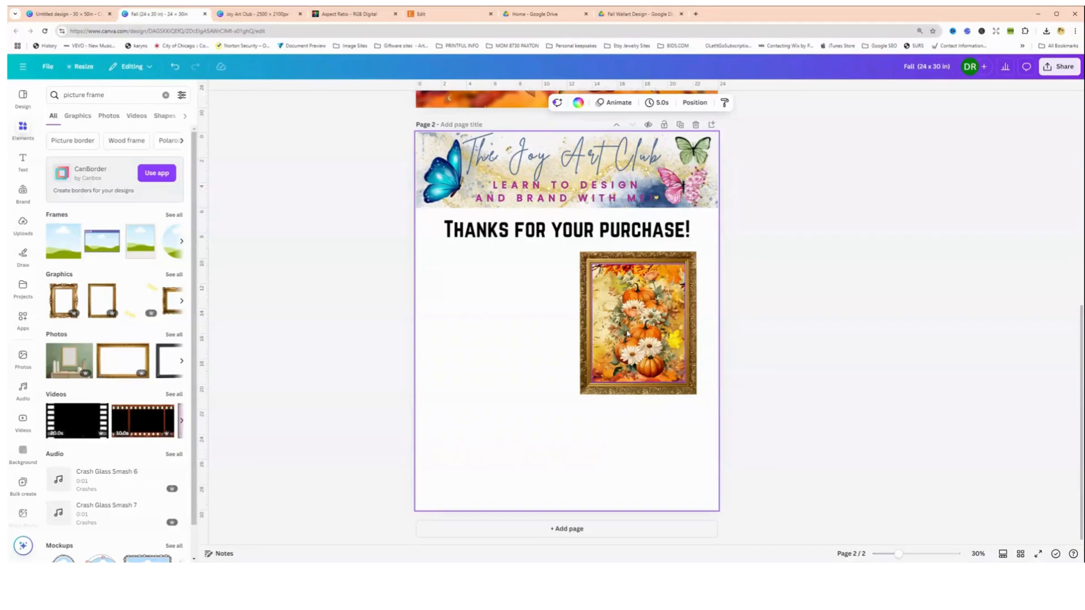
{"action": "left_click", "coordinate": [631, 334]}
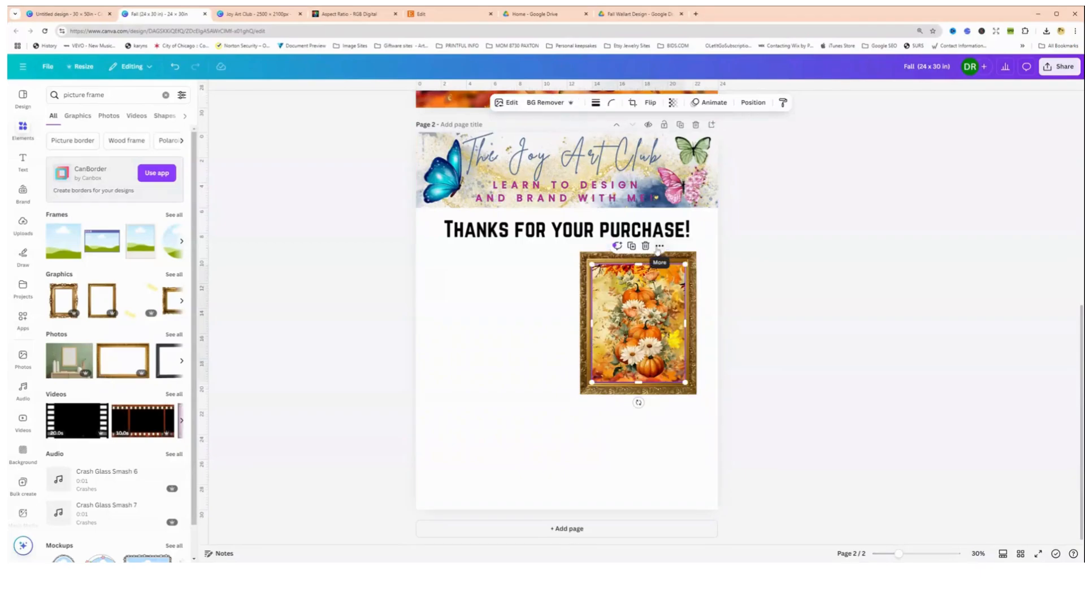
{"action": "left_click", "coordinate": [659, 247]}
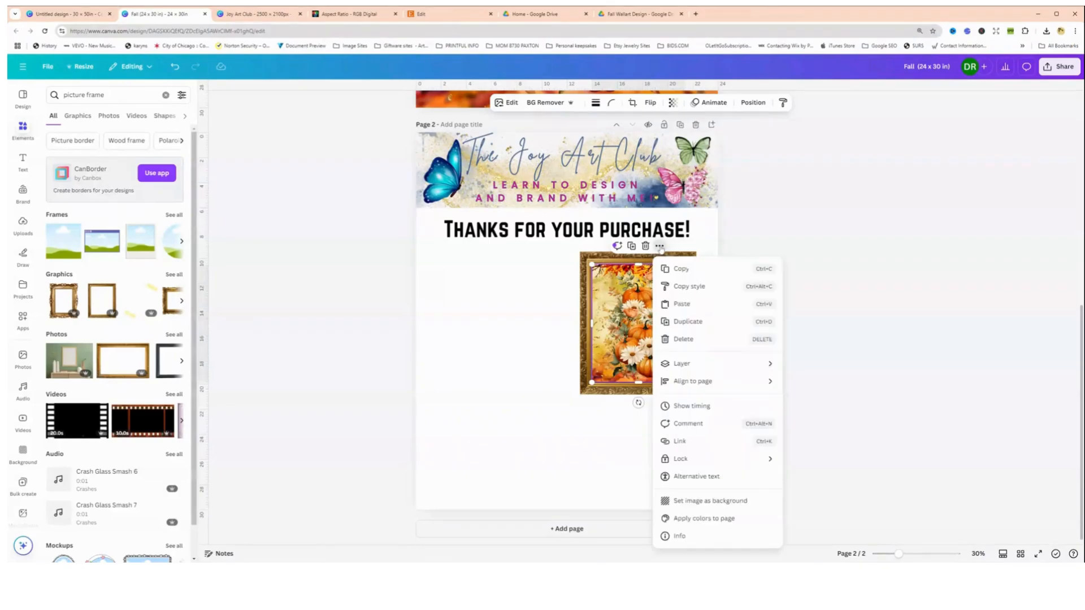
{"action": "left_click", "coordinate": [680, 442]}
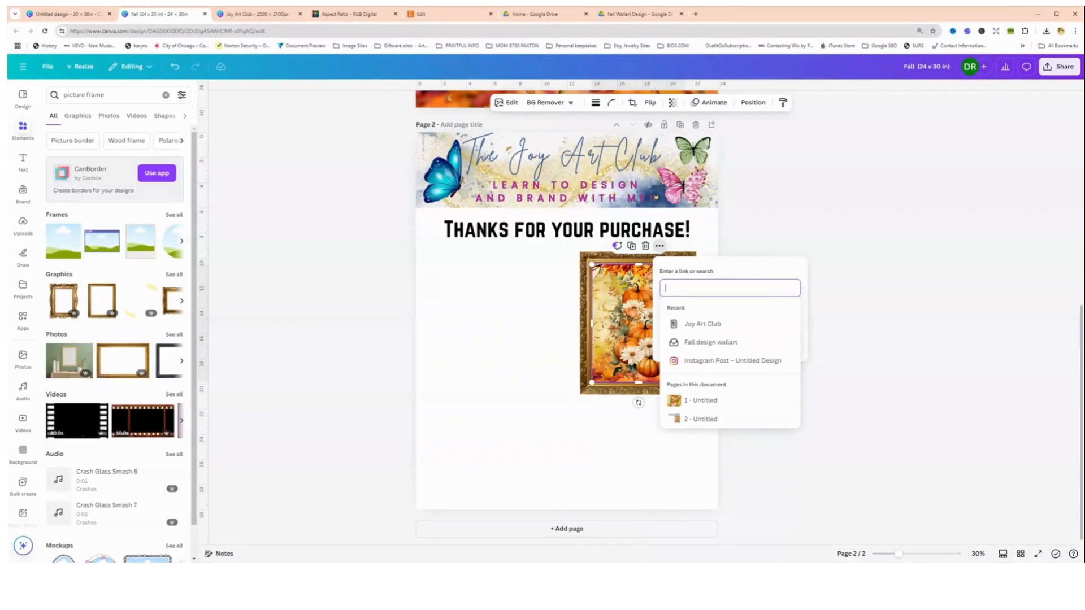
{"action": "key", "text": "ctrl+v"}
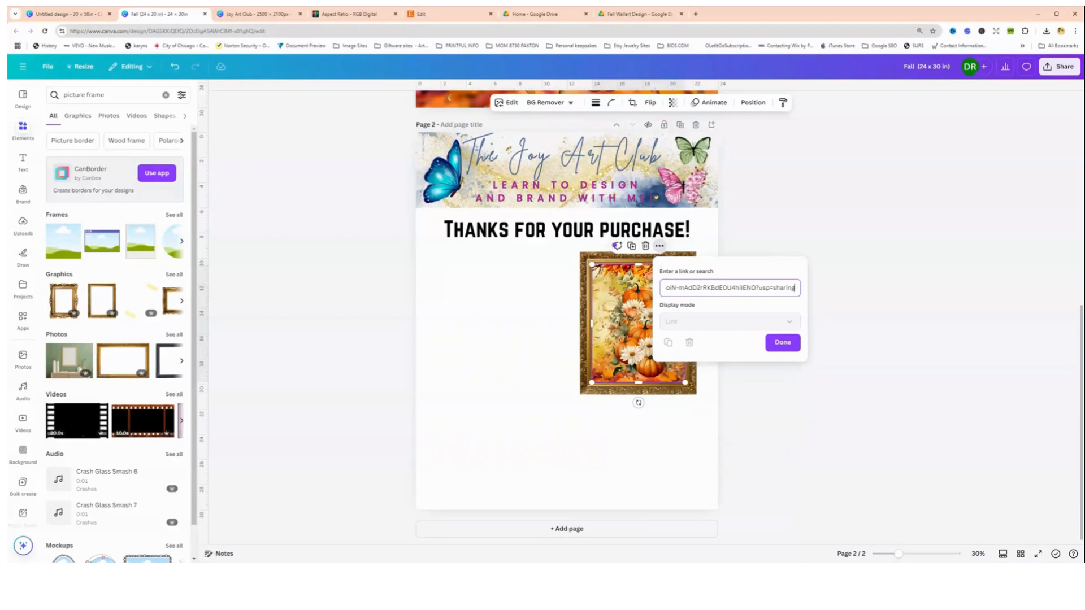
{"action": "left_click", "coordinate": [781, 343]}
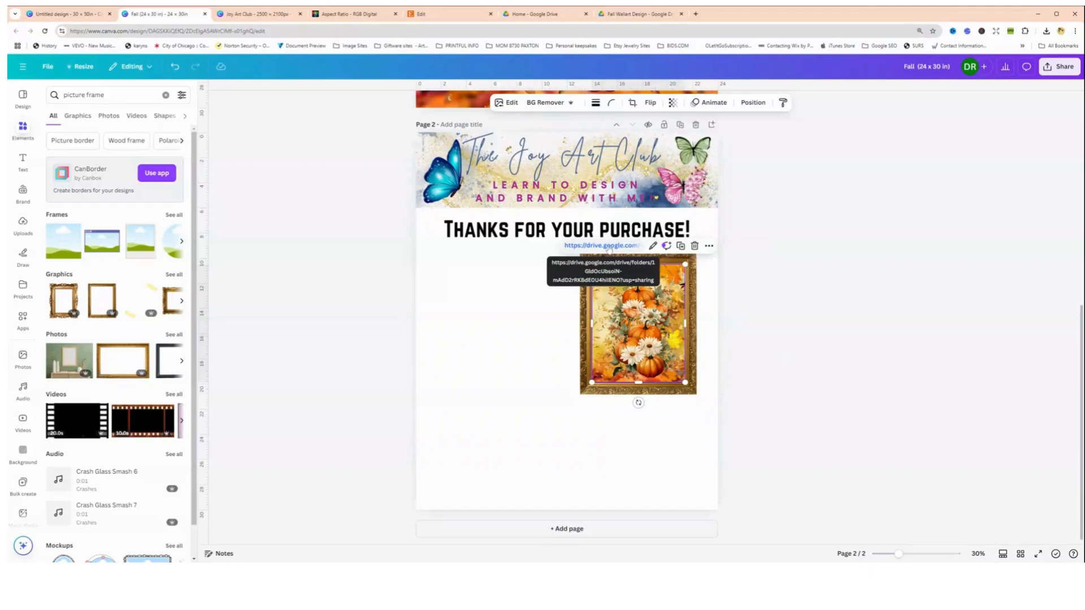
Test the pumpkin artwork's link by opening the Drive folder, close it, and deselect the artwork on page 2
{"action": "left_click", "coordinate": [609, 249]}
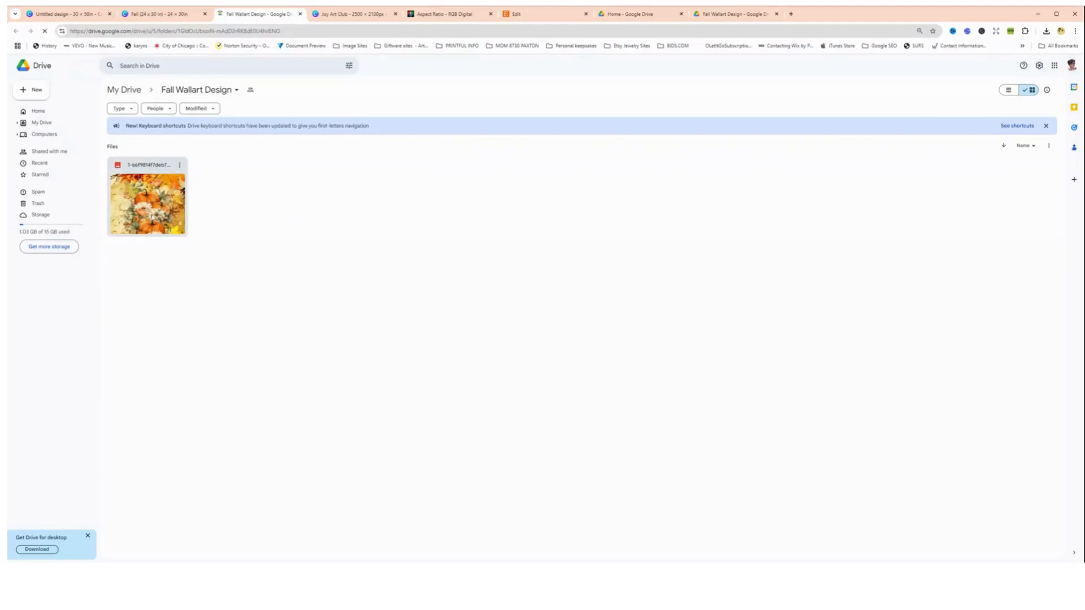
{"action": "left_click", "coordinate": [300, 14]}
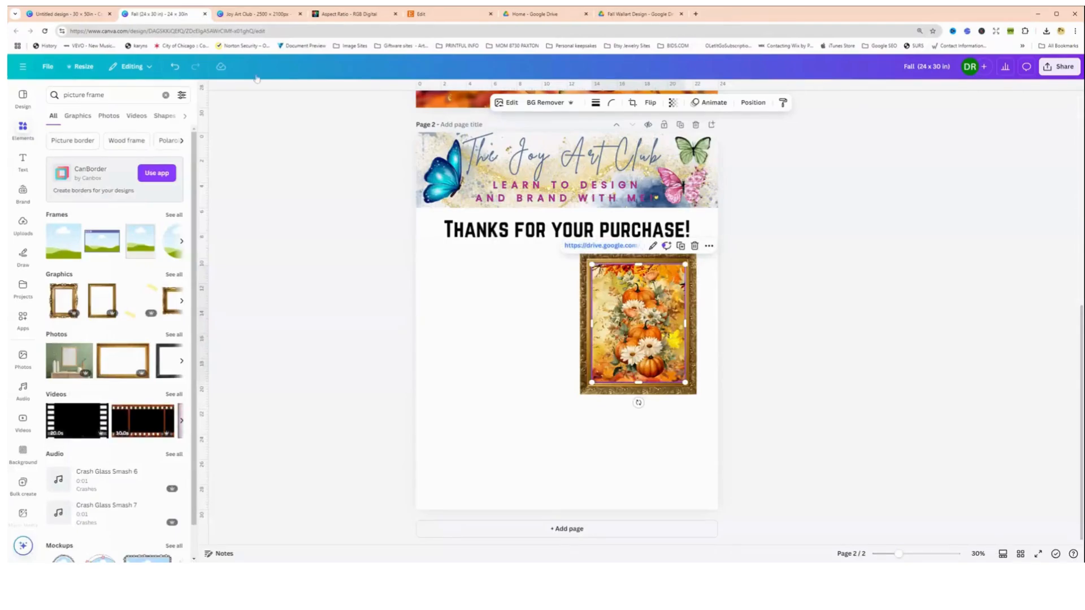
{"action": "left_click", "coordinate": [602, 438]}
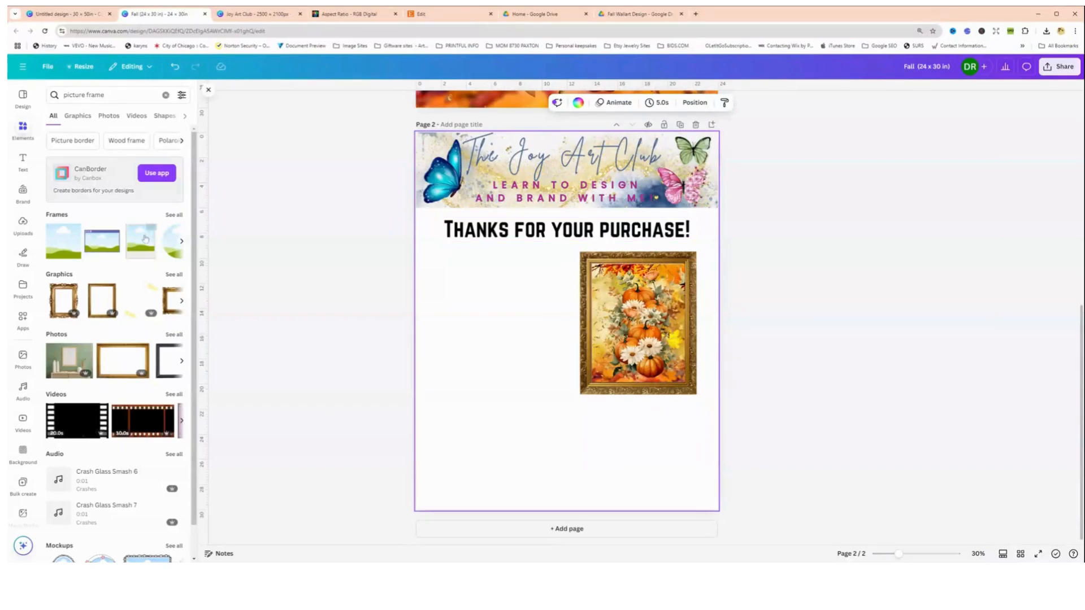
Add a heading to page 2 reading "If you have any issues, please contact me via Etsy"
{"action": "left_click", "coordinate": [22, 162]}
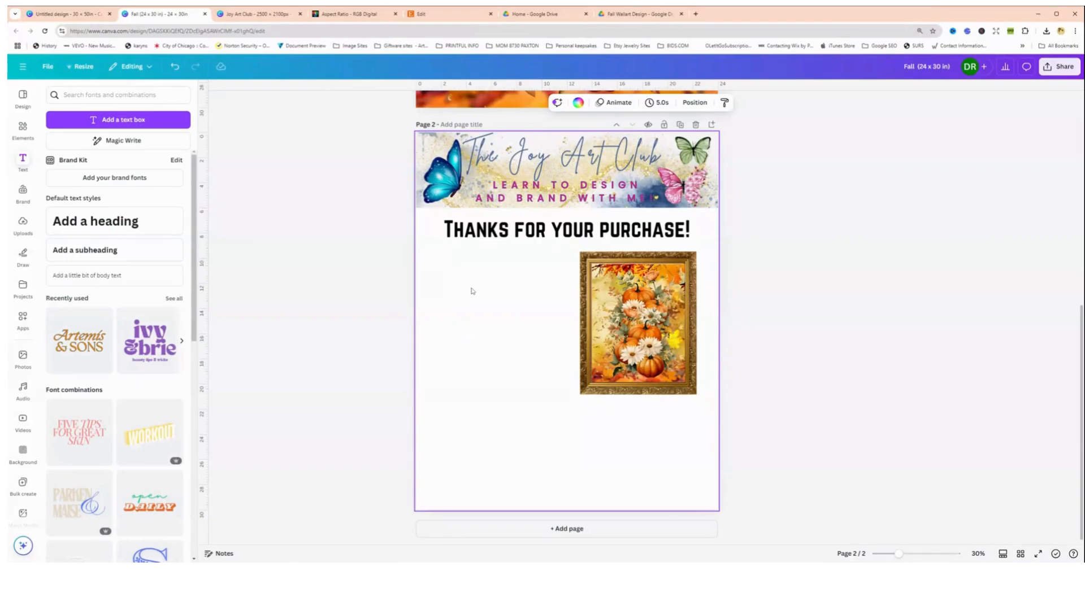
{"action": "left_click", "coordinate": [137, 233]}
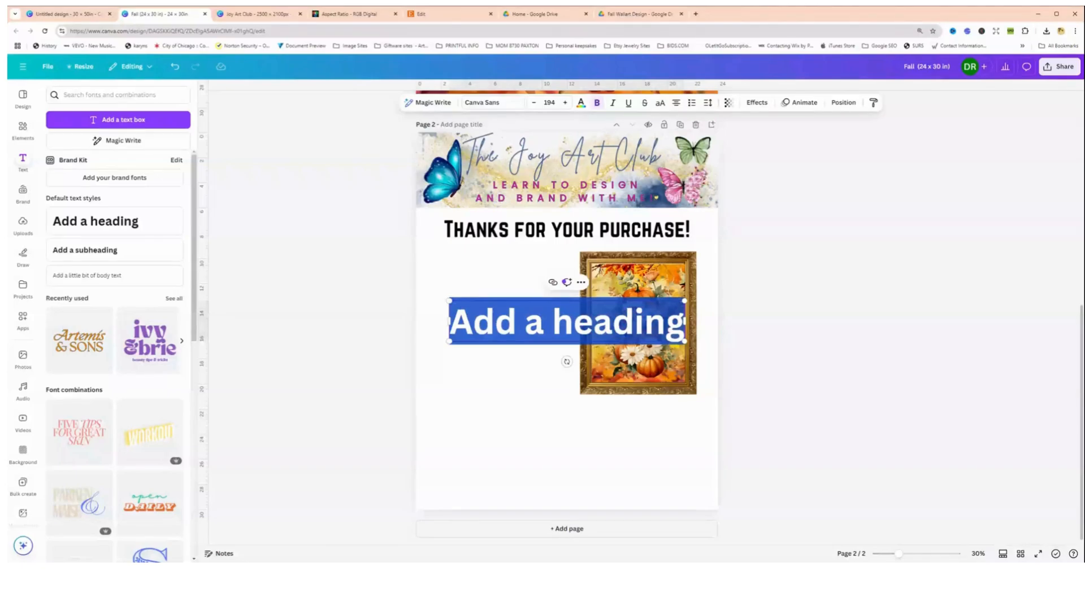
{"action": "type", "text": "If you have an"}
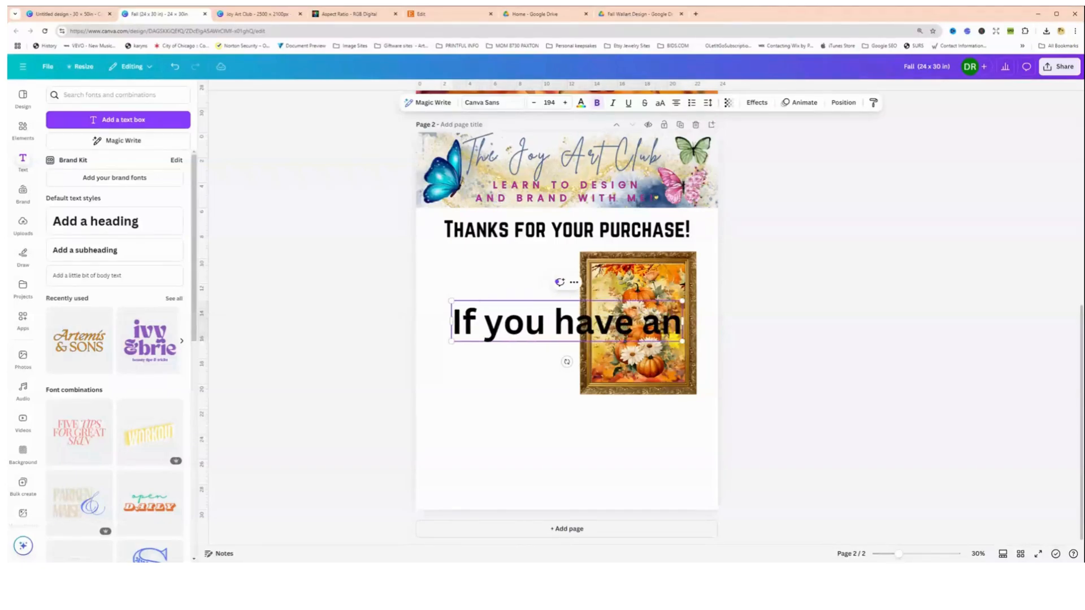
{"action": "type", "text": "y issues, pl"}
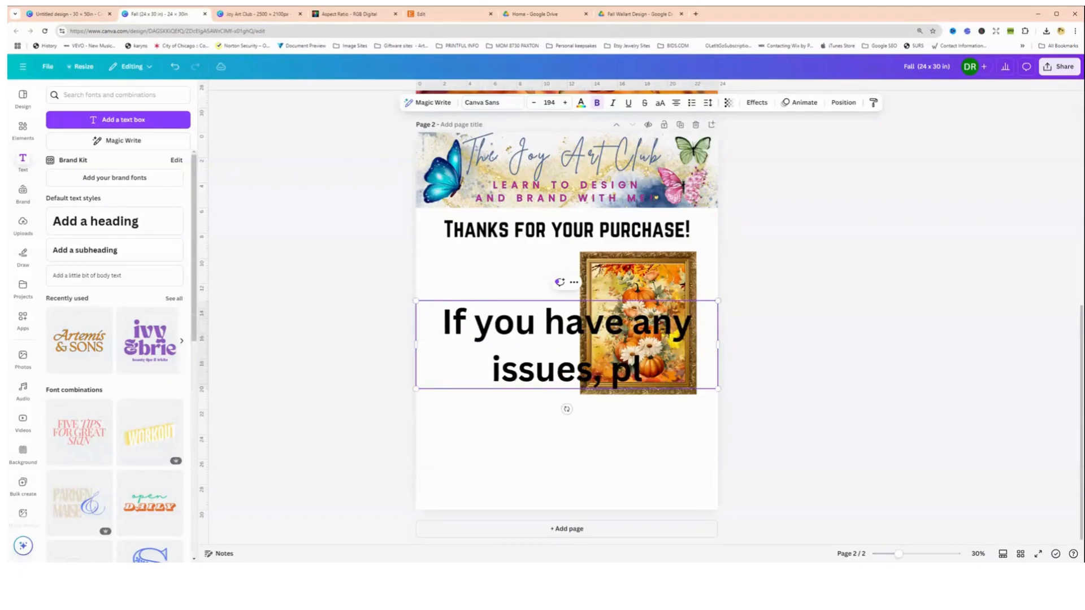
{"action": "type", "text": "ease contact "}
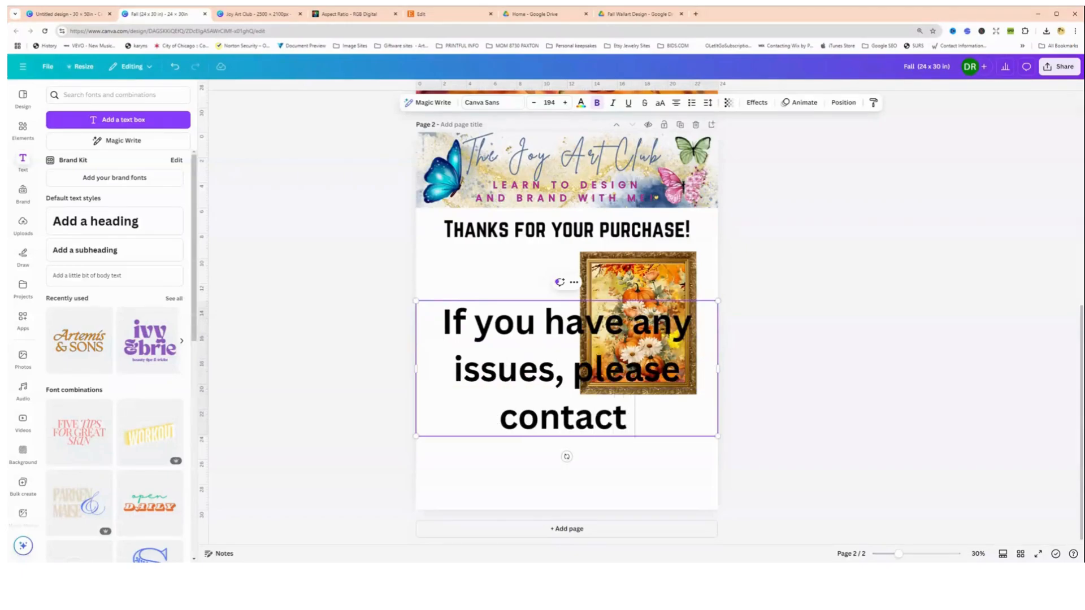
{"action": "type", "text": "me via Etsy"}
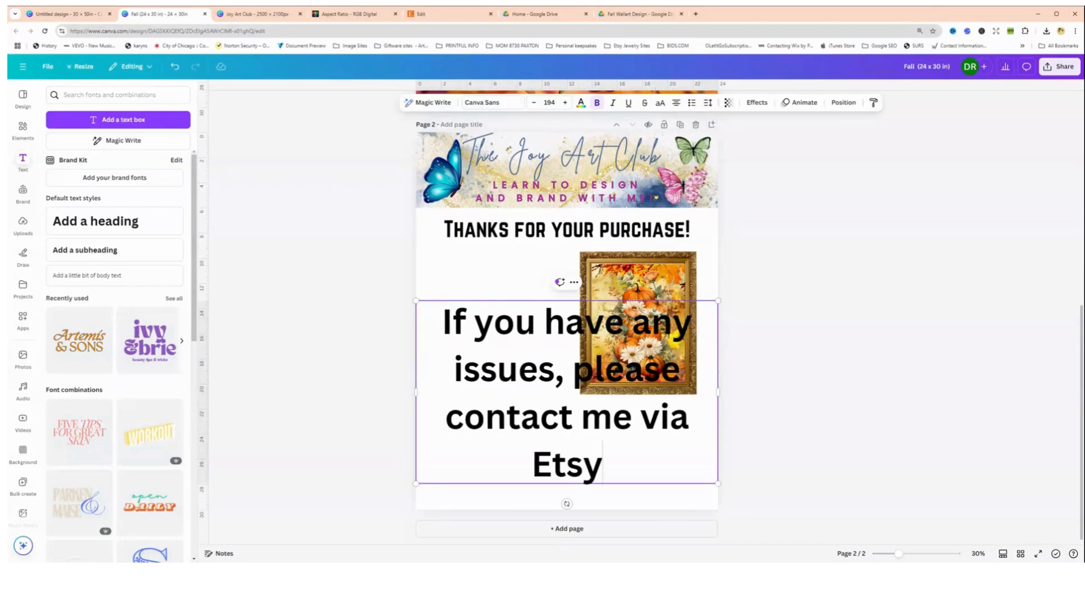
Complete the contact heading on page 2 so it ends with "via Etsy messenger."
{"action": "type", "text": " e"}
{"action": "key", "text": "BackSpace"}
{"action": "type", "text": "m"}
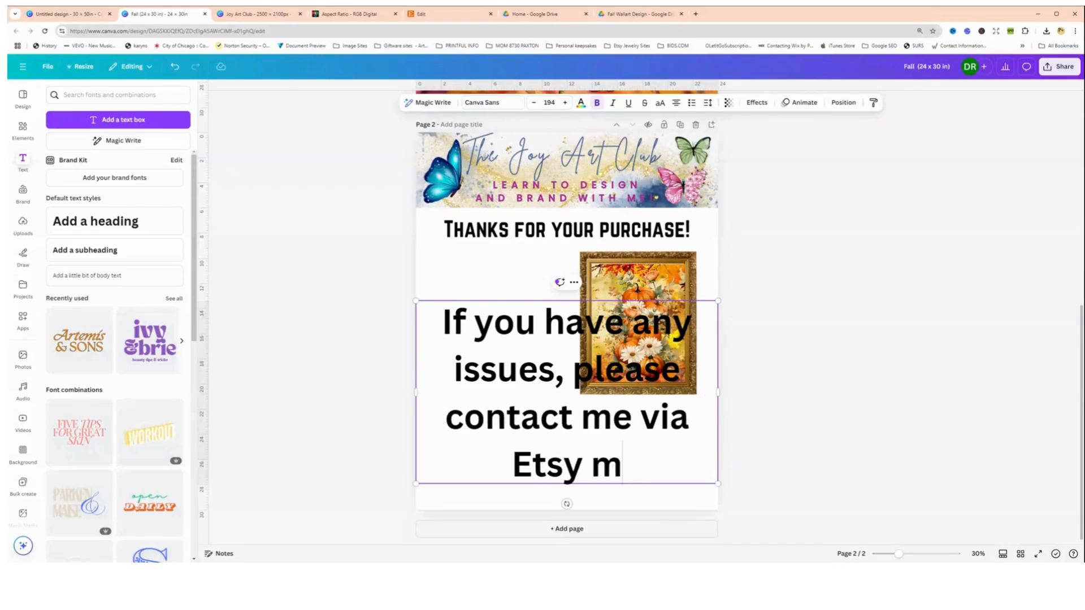
{"action": "type", "text": "essenger."}
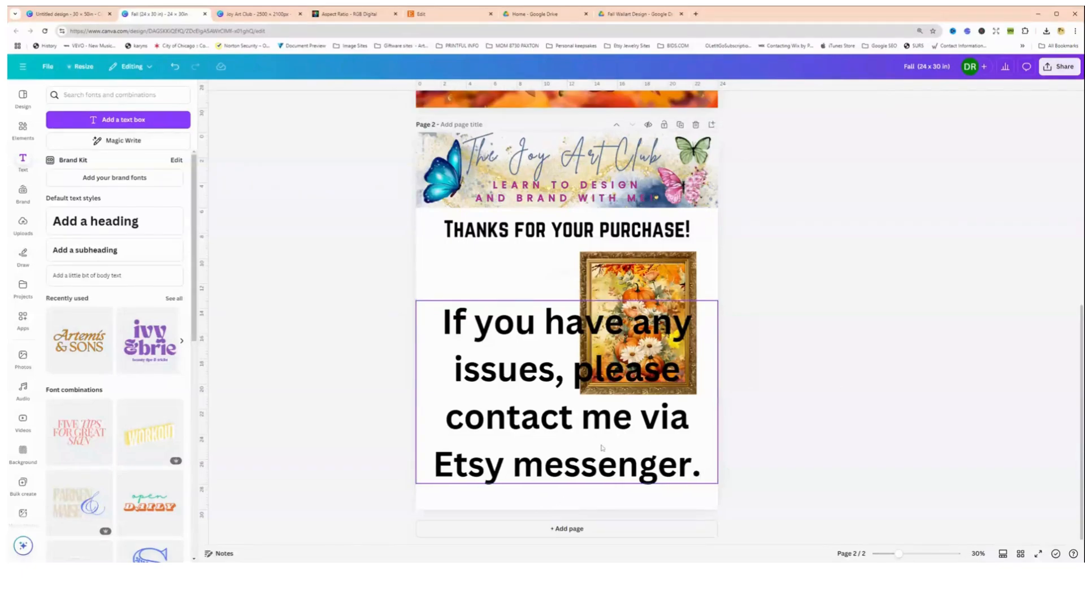
{"action": "key", "text": "Escape"}
Reduce the contact message's font size gradually to 134
{"action": "left_click", "coordinate": [690, 478]}
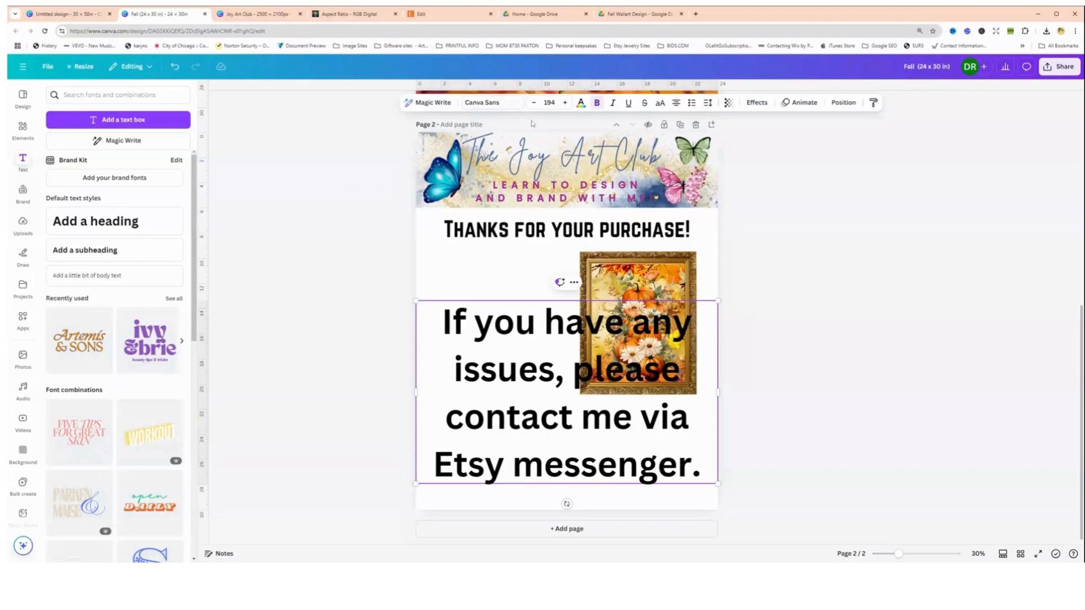
{"action": "left_click", "coordinate": [534, 103]}
{"action": "left_click", "coordinate": [534, 104]}
{"action": "left_click", "coordinate": [534, 104]}
{"action": "left_click", "coordinate": [534, 103]}
{"action": "left_click", "coordinate": [534, 103]}
{"action": "left_click", "coordinate": [534, 104]}
{"action": "left_click", "coordinate": [534, 103]}
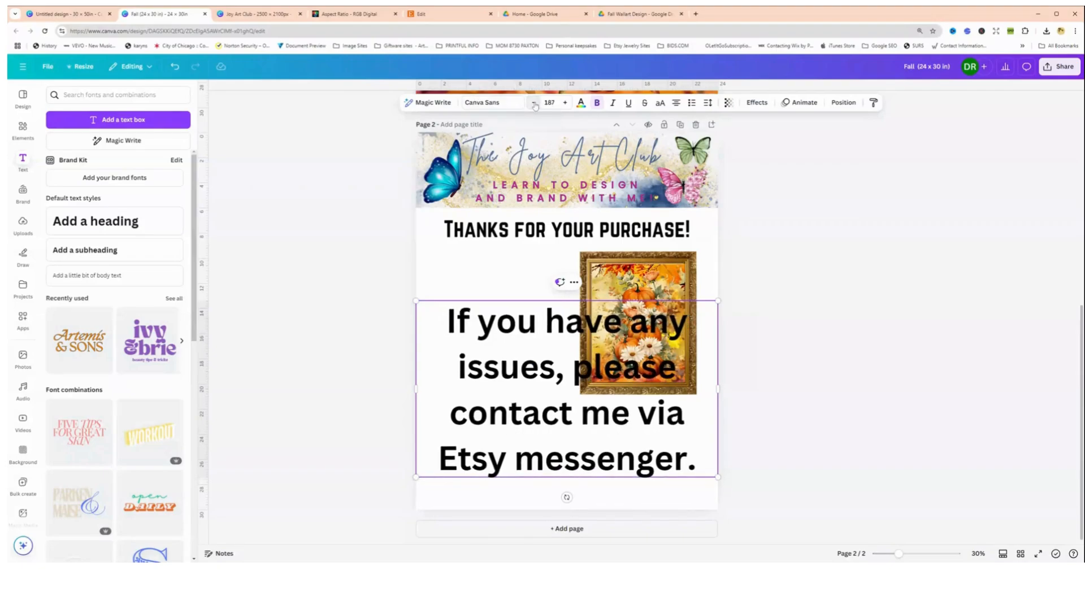
{"action": "left_click", "coordinate": [533, 103]}
{"action": "left_click", "coordinate": [533, 103]}
{"action": "left_click", "coordinate": [534, 103]}
{"action": "left_click", "coordinate": [534, 103]}
{"action": "left_click", "coordinate": [534, 104]}
{"action": "left_click", "coordinate": [534, 103]}
{"action": "left_click", "coordinate": [534, 103]}
{"action": "left_click", "coordinate": [534, 103]}
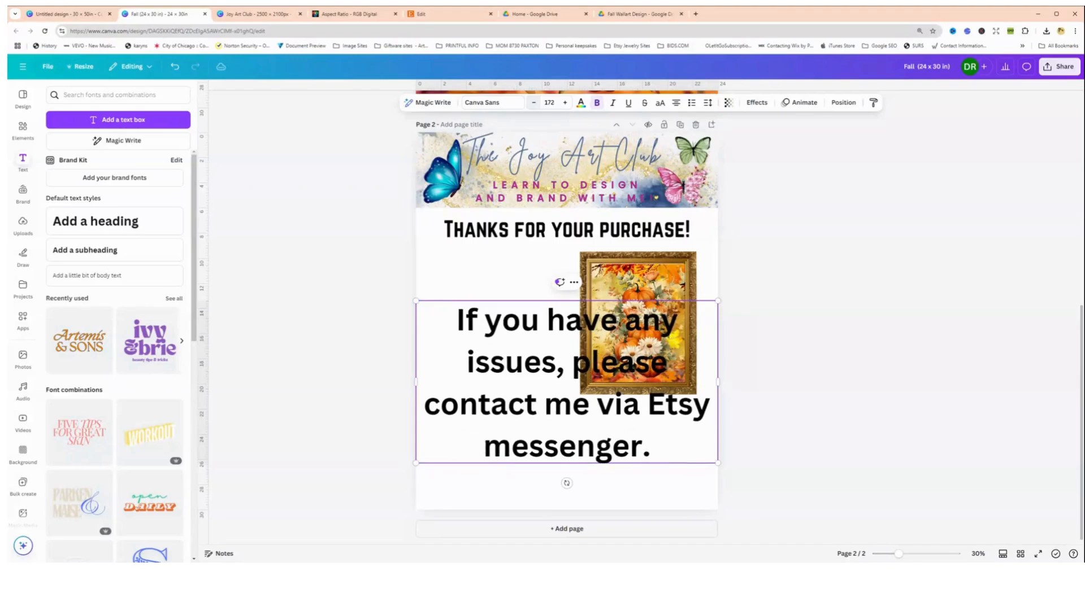
{"action": "left_click", "coordinate": [534, 104]}
{"action": "left_click", "coordinate": [533, 103]}
{"action": "left_click", "coordinate": [534, 103]}
{"action": "left_click", "coordinate": [534, 103]}
{"action": "left_click", "coordinate": [534, 103]}
{"action": "left_click", "coordinate": [534, 103]}
{"action": "left_click", "coordinate": [534, 103]}
{"action": "left_click", "coordinate": [534, 103]}
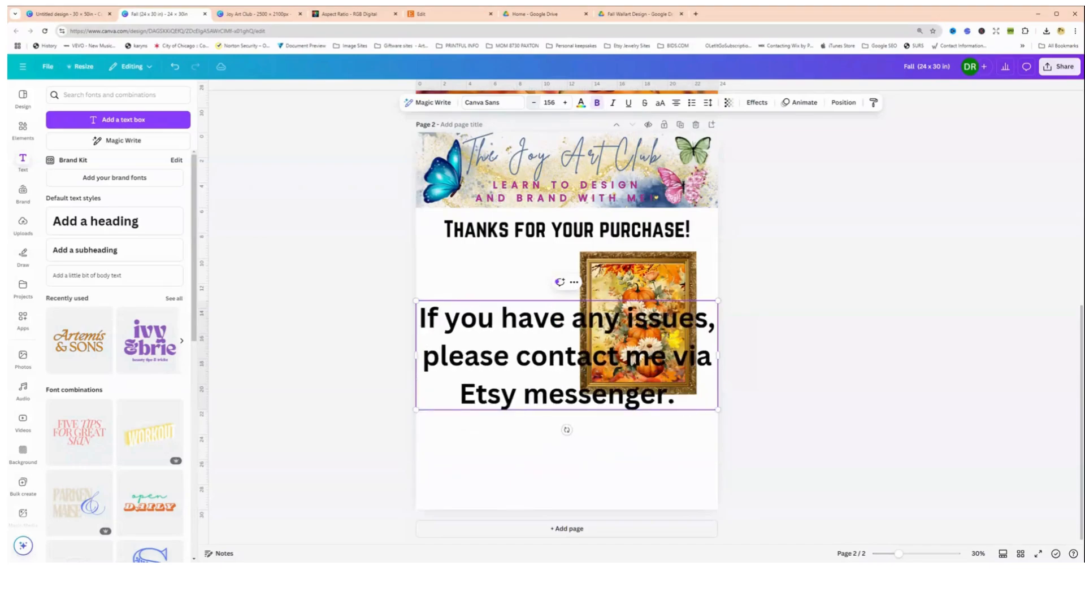
{"action": "left_click", "coordinate": [534, 103]}
{"action": "left_click", "coordinate": [534, 104]}
{"action": "left_click", "coordinate": [534, 104]}
{"action": "left_click", "coordinate": [534, 103]}
{"action": "left_click", "coordinate": [534, 104]}
{"action": "left_click", "coordinate": [534, 104]}
{"action": "left_click", "coordinate": [534, 103]}
{"action": "left_click", "coordinate": [534, 103]}
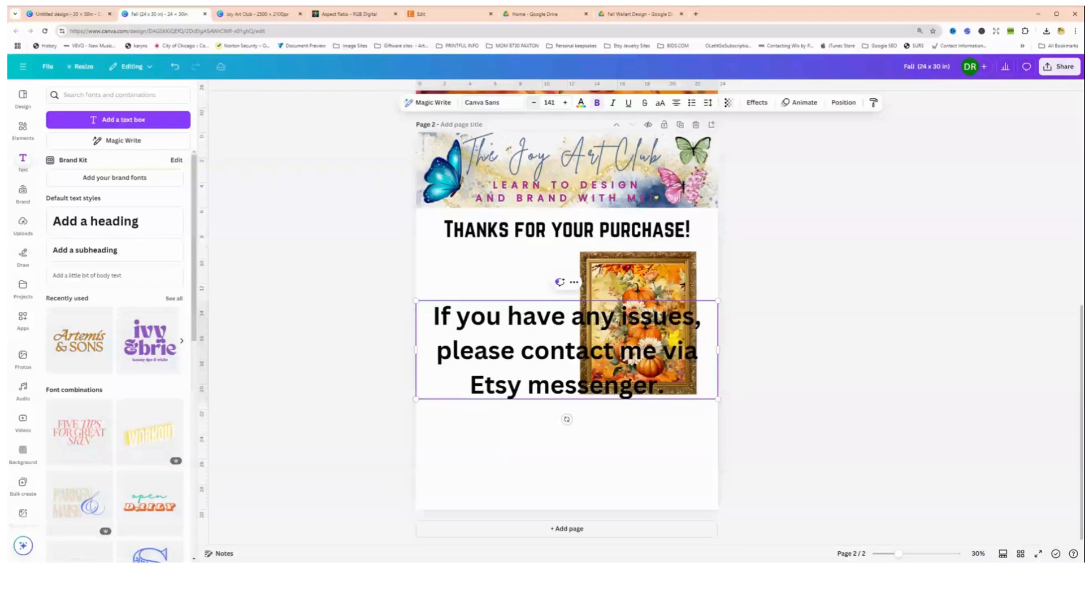
{"action": "left_click", "coordinate": [534, 103]}
{"action": "left_click", "coordinate": [534, 103]}
{"action": "left_click", "coordinate": [534, 104]}
{"action": "left_click", "coordinate": [534, 103]}
{"action": "left_click", "coordinate": [533, 104]}
{"action": "left_click", "coordinate": [534, 103]}
{"action": "left_click", "coordinate": [534, 103]}
Set the contact message's font size to 67 and deselect the text
{"action": "left_click", "coordinate": [549, 103]}
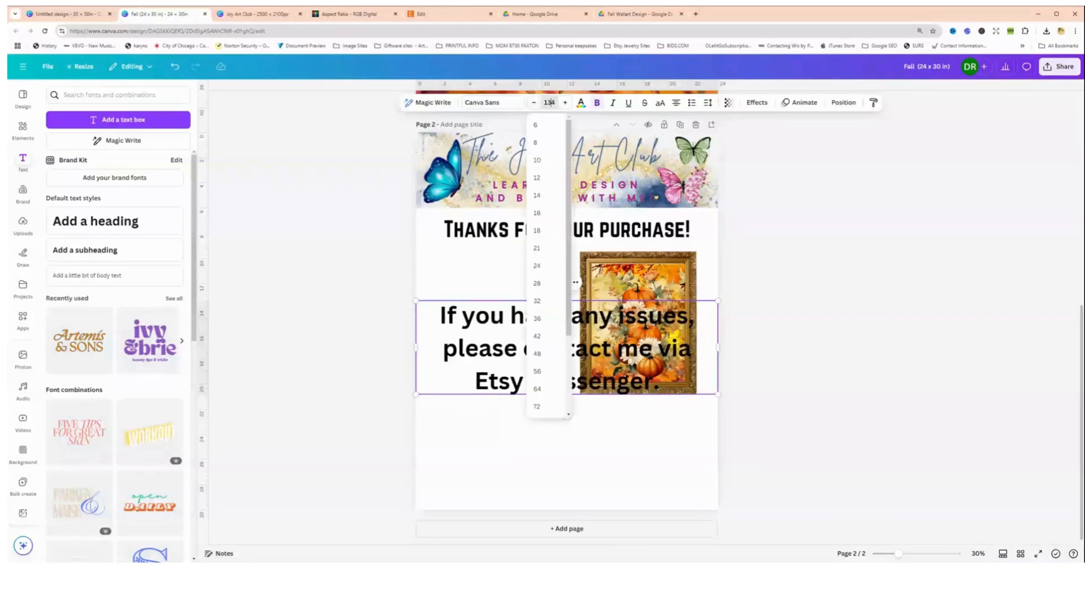
{"action": "double_click", "coordinate": [550, 102]}
{"action": "type", "text": "67"}
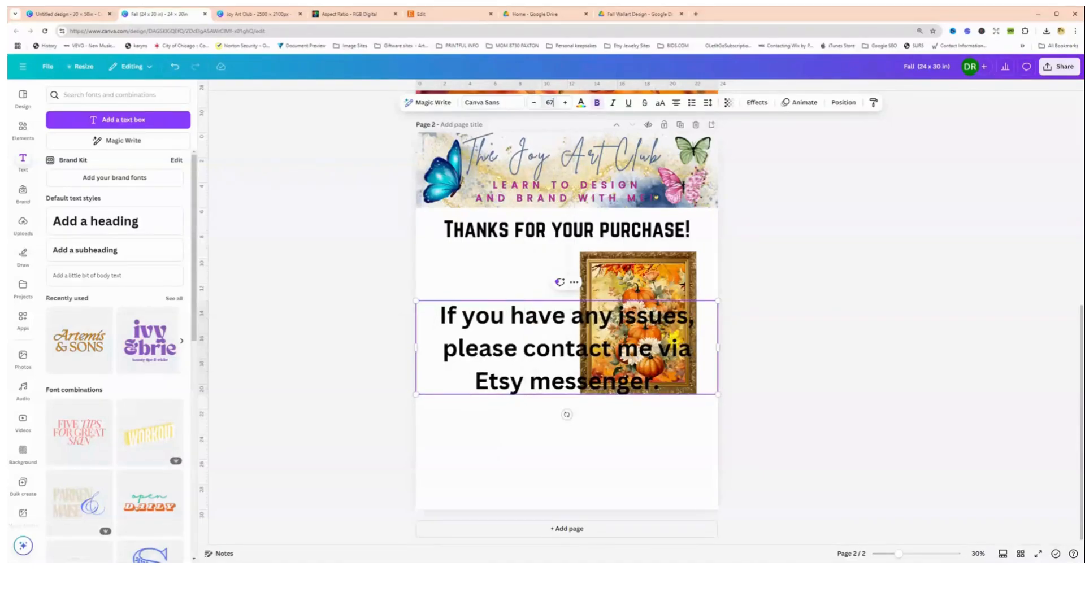
{"action": "key", "text": "Return"}
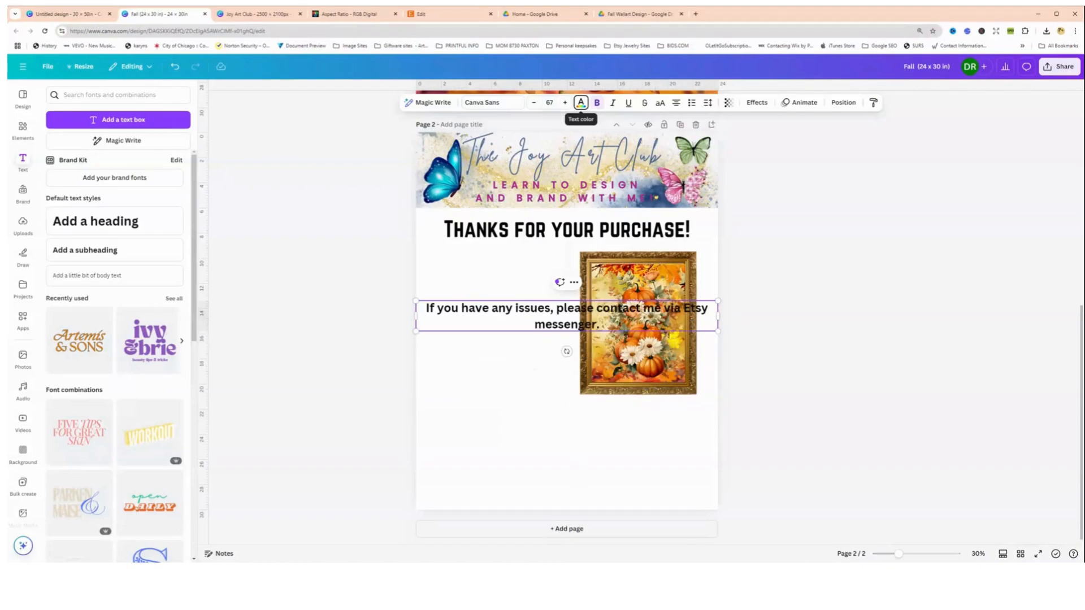
{"action": "left_click", "coordinate": [534, 391]}
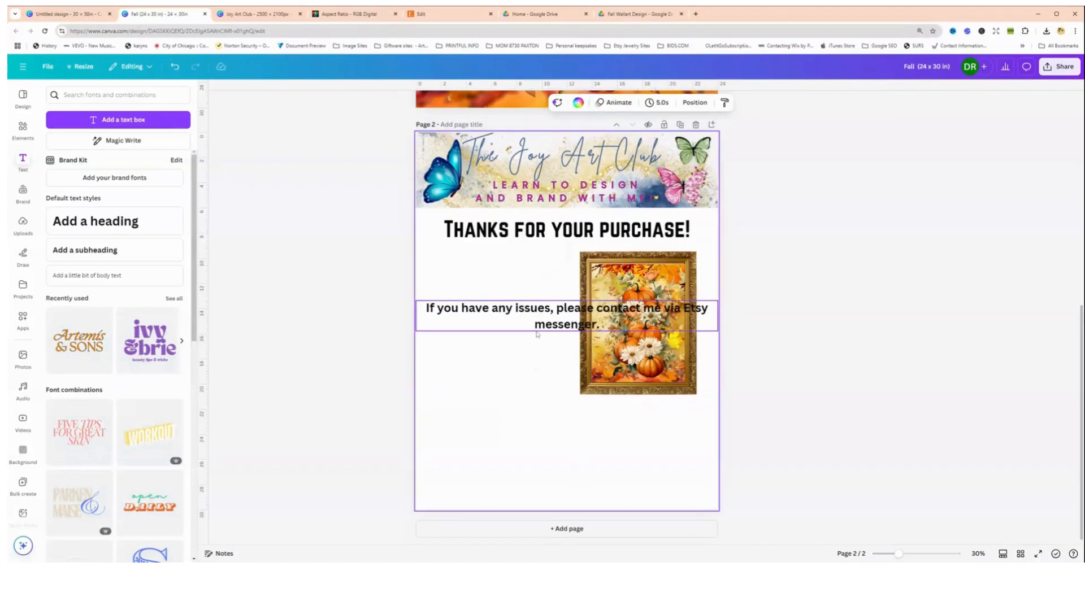
Move the contact message below the framed artwork, narrow its box to wrap before "contact", and centre it across the page
{"action": "left_click_drag", "start_coordinate": [537, 334], "coordinate": [534, 418]}
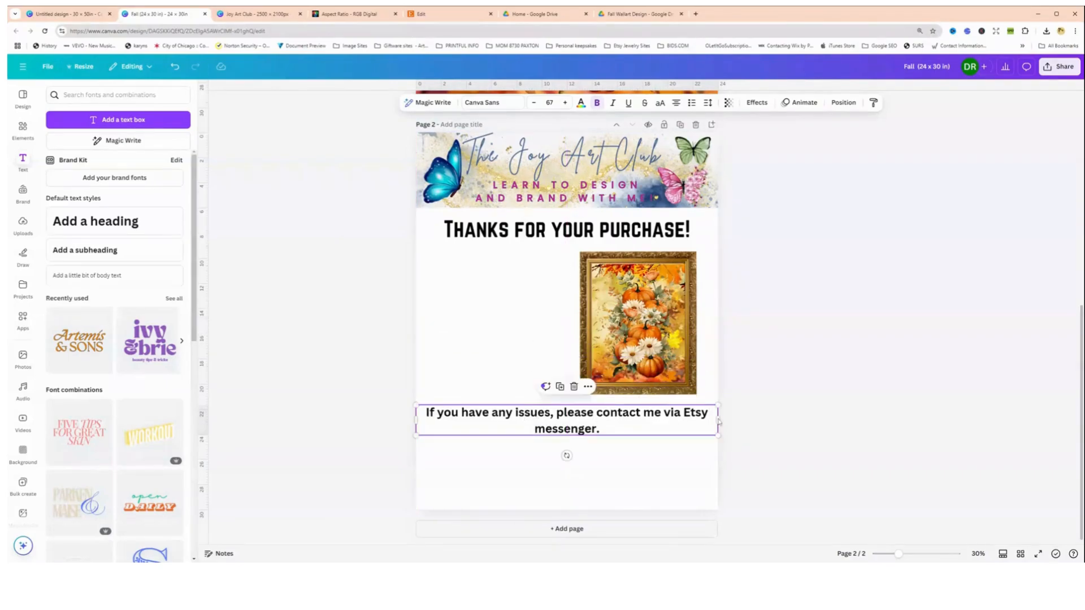
{"action": "left_click_drag", "start_coordinate": [718, 420], "coordinate": [620, 421]}
{"action": "left_click_drag", "start_coordinate": [555, 432], "coordinate": [606, 428]}
{"action": "left_click", "coordinate": [514, 308]}
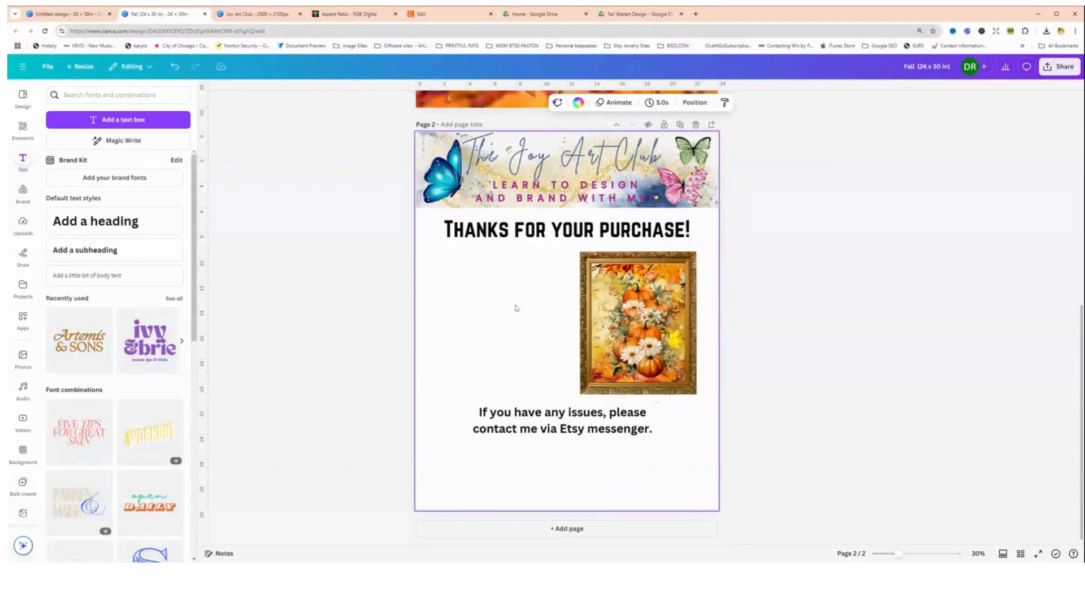
Search the design elements for "click here"
{"action": "left_click", "coordinate": [631, 332]}
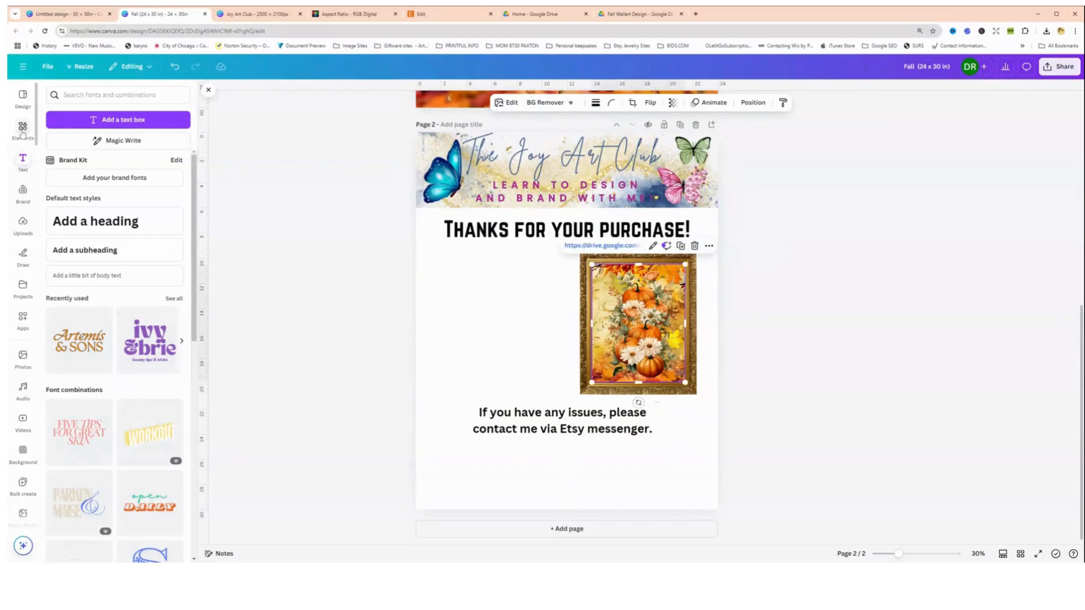
{"action": "left_click", "coordinate": [23, 130]}
{"action": "left_click", "coordinate": [82, 95]}
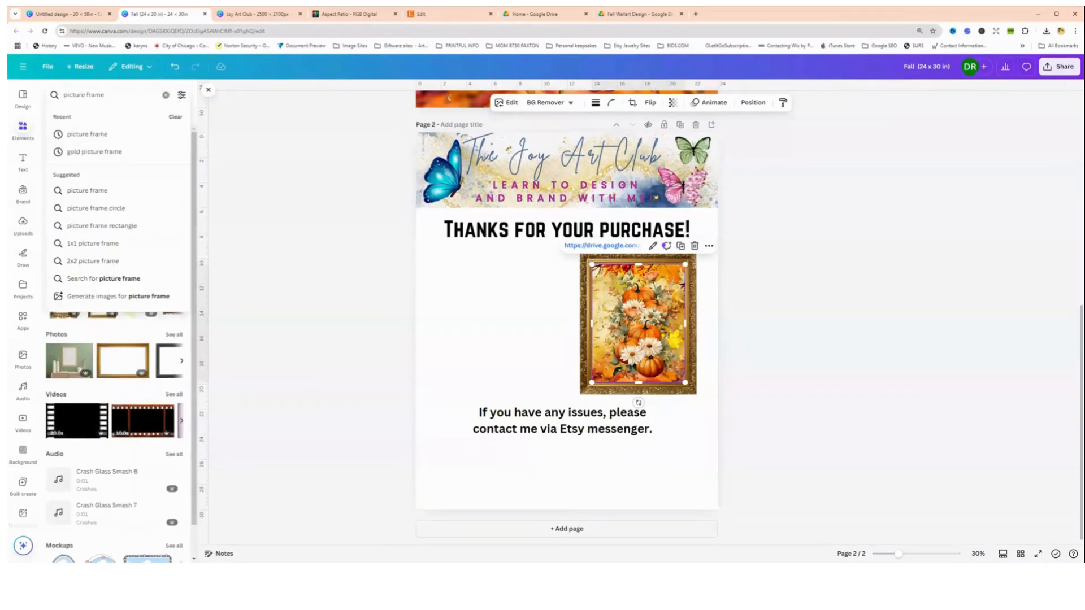
{"action": "triple_click", "coordinate": [94, 95]}
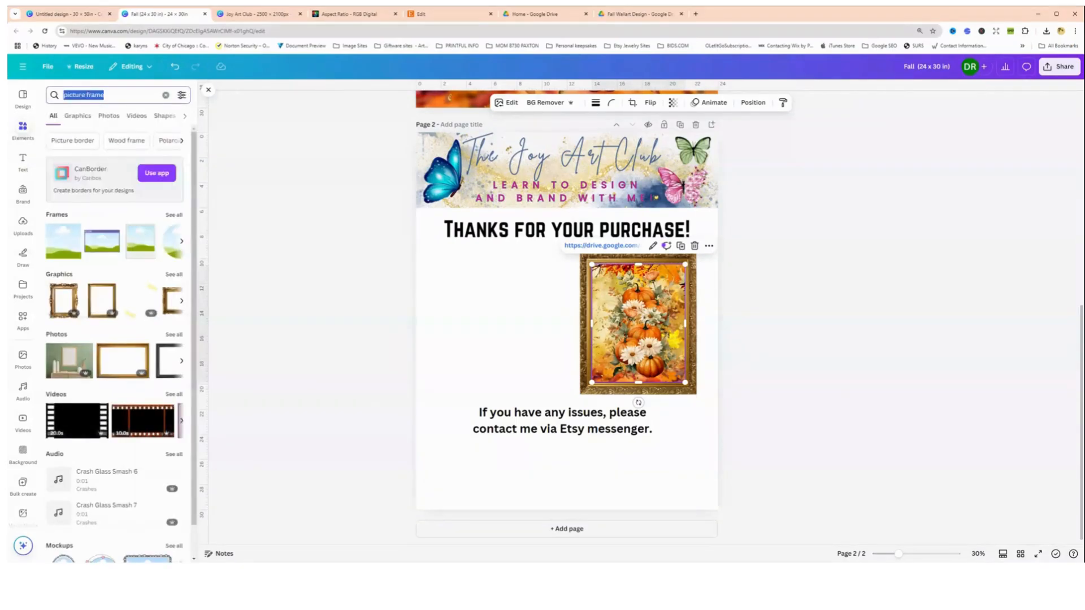
{"action": "type", "text": "clicke"}
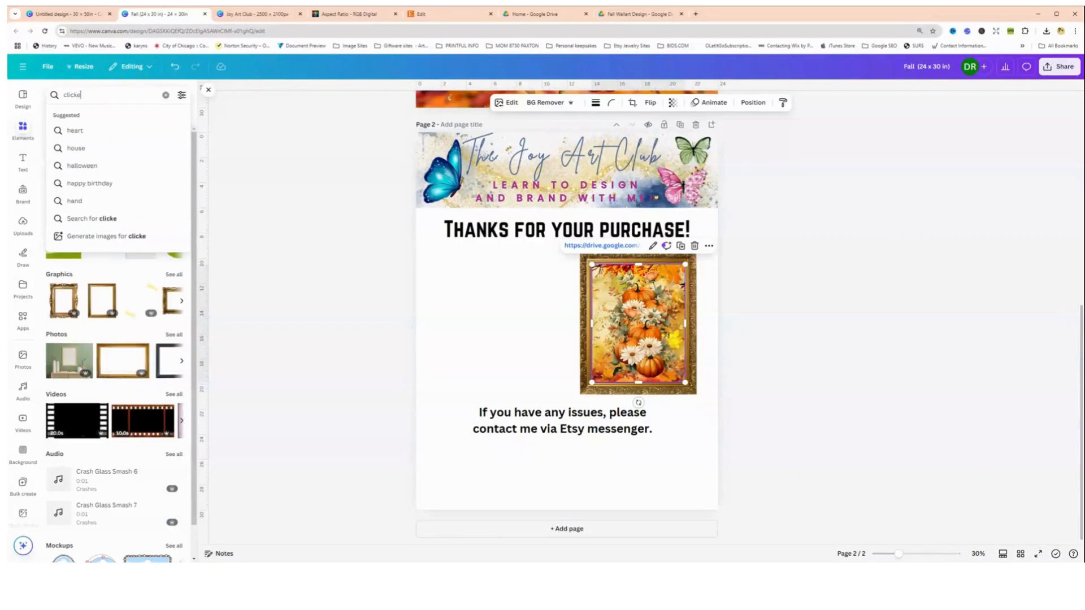
{"action": "key", "text": "BackSpace"}
{"action": "type", "text": "here"}
{"action": "key", "text": "Return"}
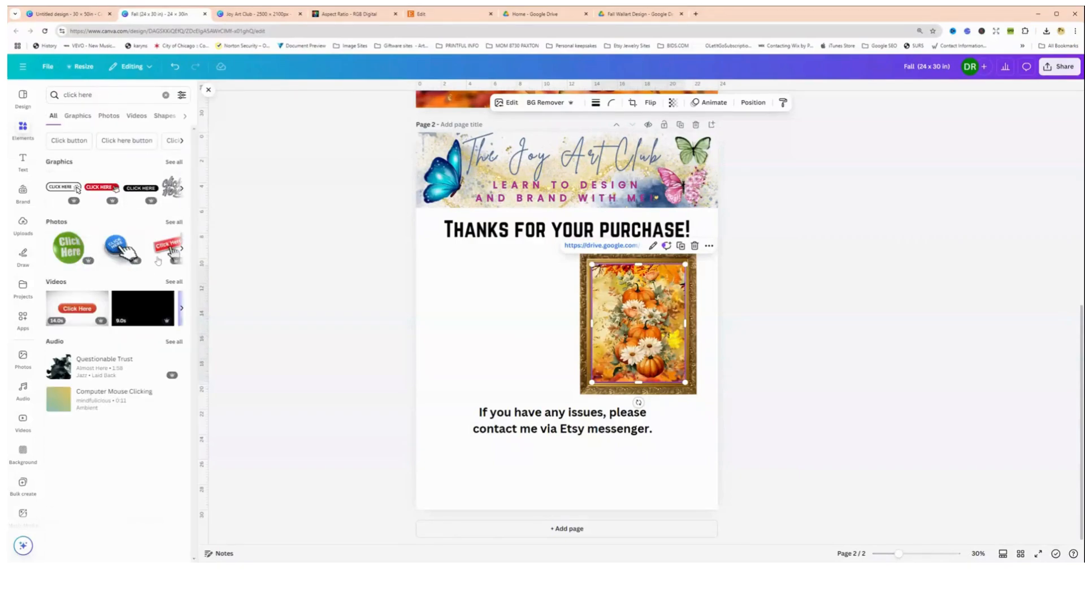
Search the design elements for "get your files" and browse all matching graphics
{"action": "left_click", "coordinate": [84, 94]}
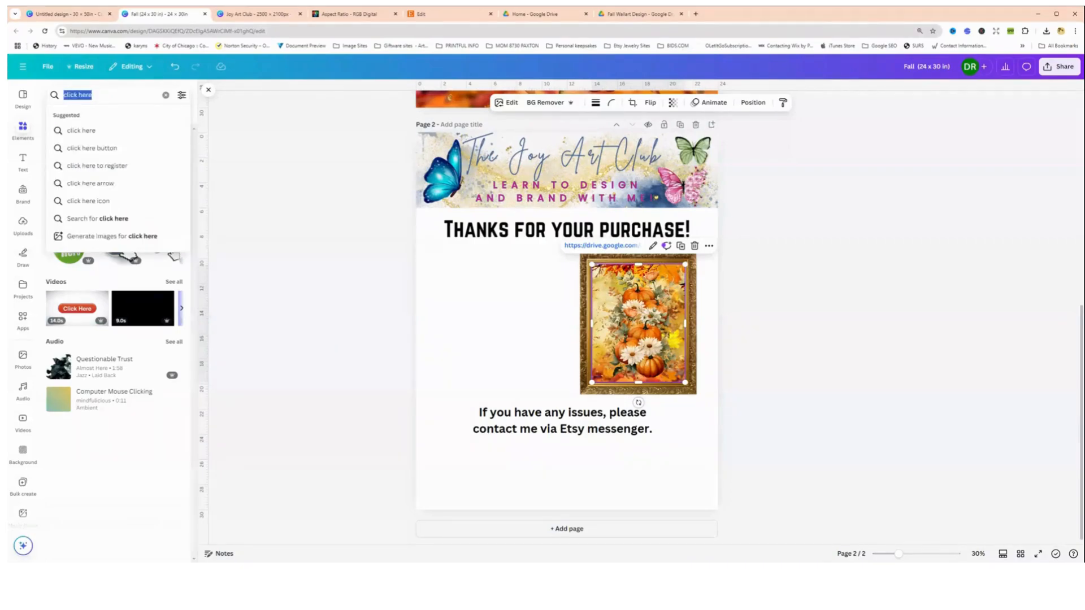
{"action": "type", "text": "get you"}
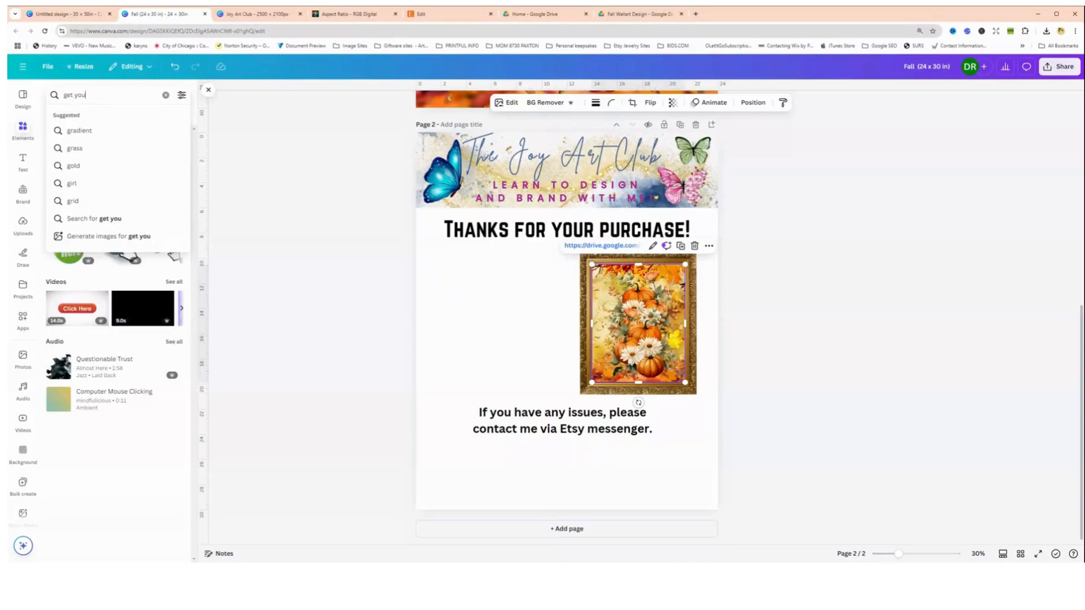
{"action": "type", "text": "r files"}
{"action": "key", "text": "Return"}
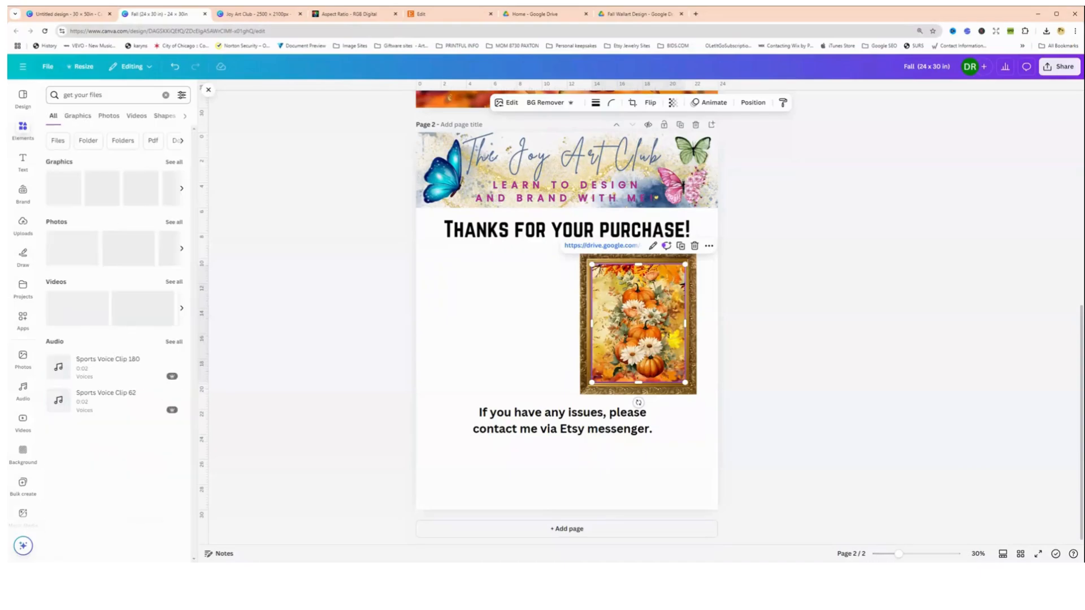
{"action": "left_click", "coordinate": [172, 162]}
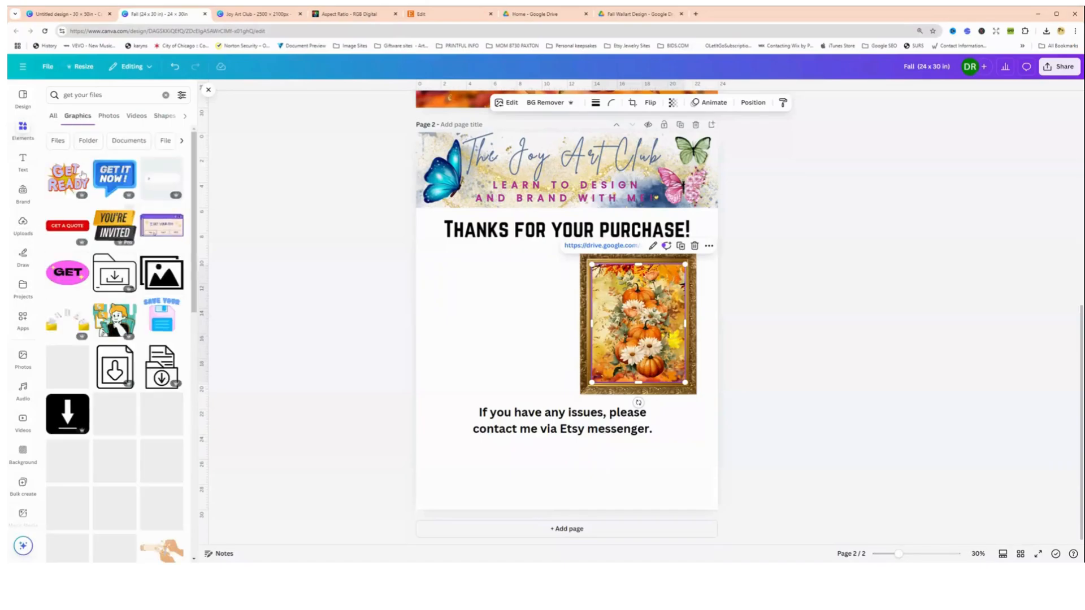
{"action": "scroll", "coordinate": [80, 371], "scroll_direction": "down", "scroll_amount": 2}
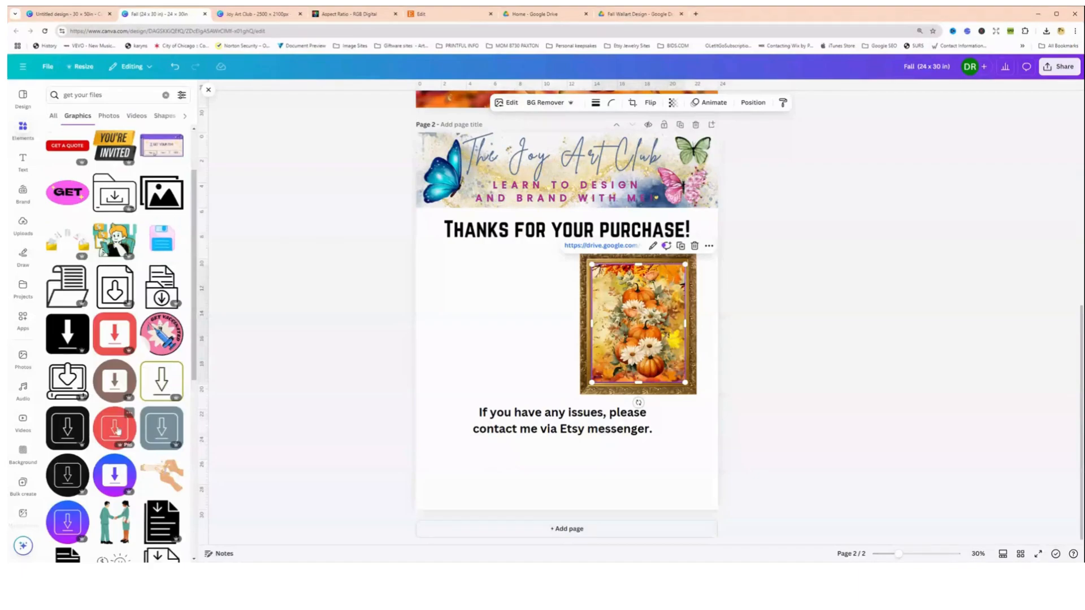
Find an arrow graphic and place the yellow right-pointing one beside the framed artwork's lower left, above the contact message
{"action": "left_click_drag", "start_coordinate": [113, 95], "coordinate": [28, 105]}
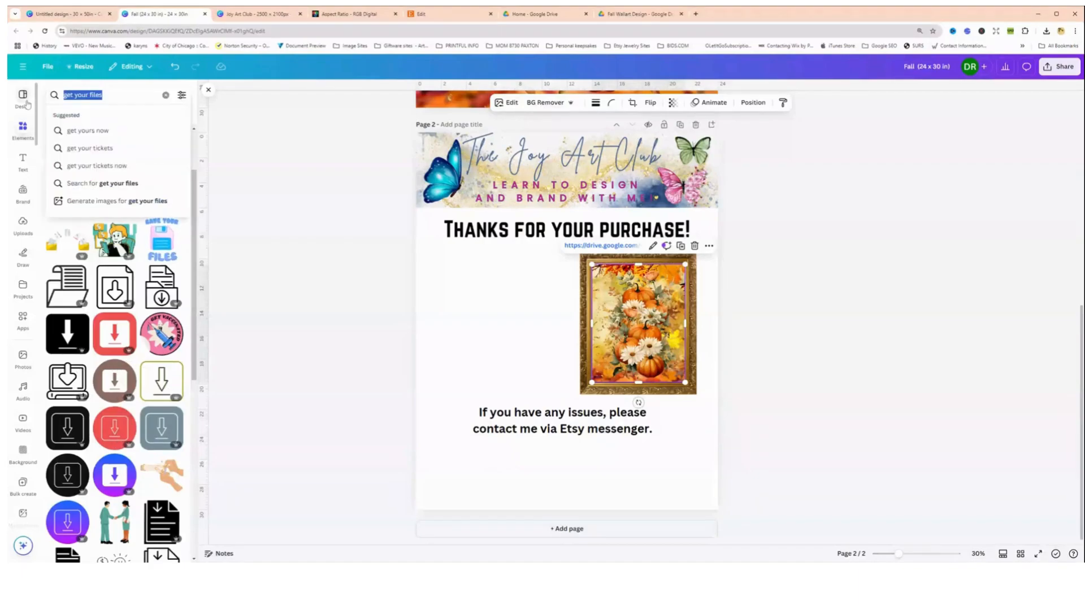
{"action": "type", "text": "arrow"}
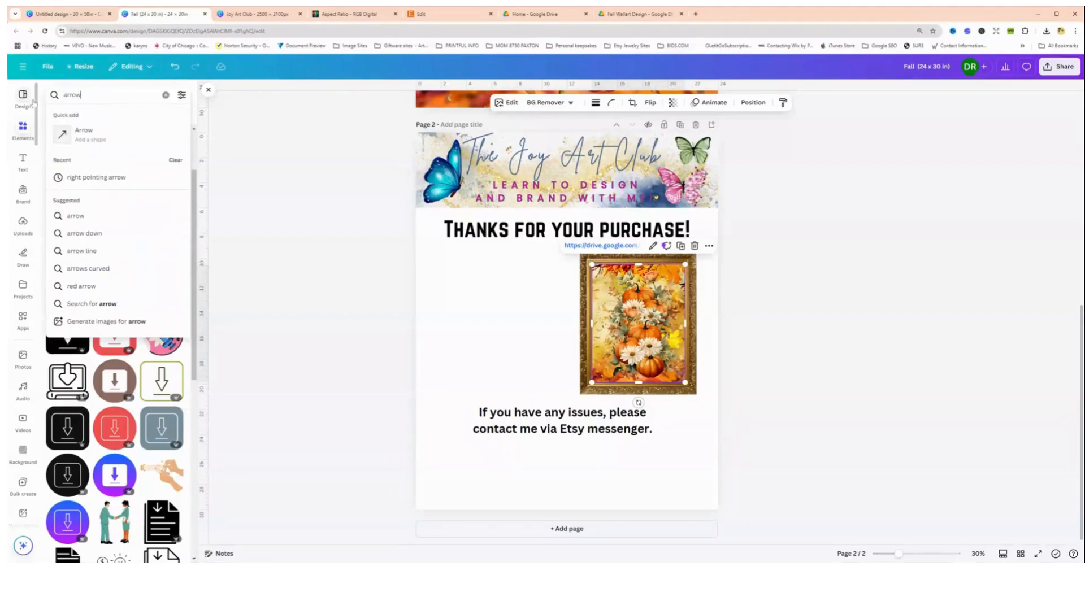
{"action": "key", "text": "Return"}
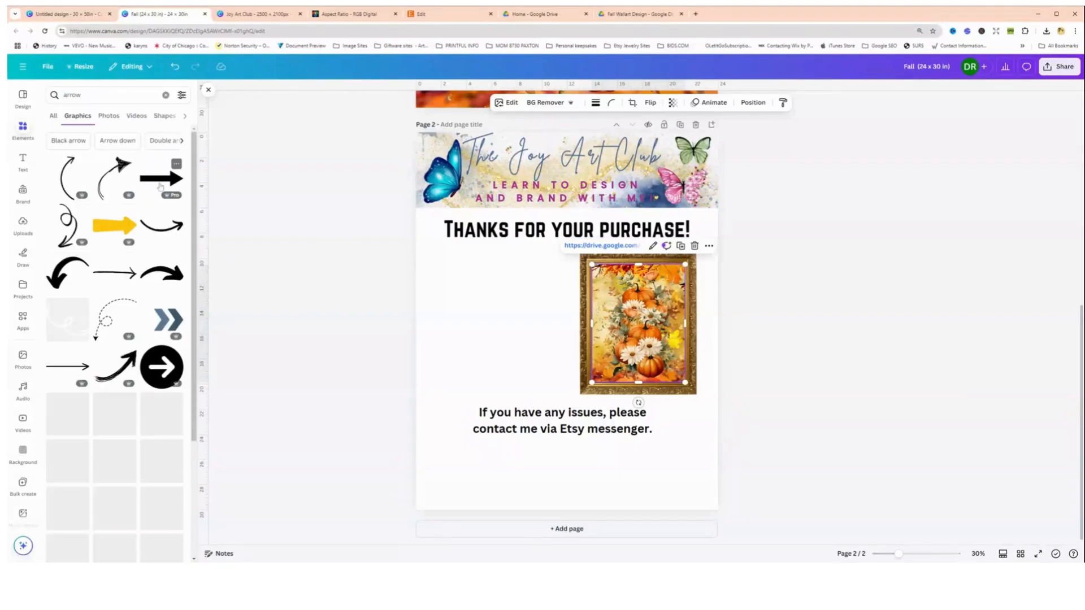
{"action": "left_click_drag", "start_coordinate": [116, 228], "coordinate": [504, 344]}
{"action": "left_click_drag", "start_coordinate": [569, 367], "coordinate": [528, 362]}
Duplicate the contact message above the yellow arrow and replace its text with "Click the replica image to download your files from Google Drive."
{"action": "left_click", "coordinate": [529, 411]}
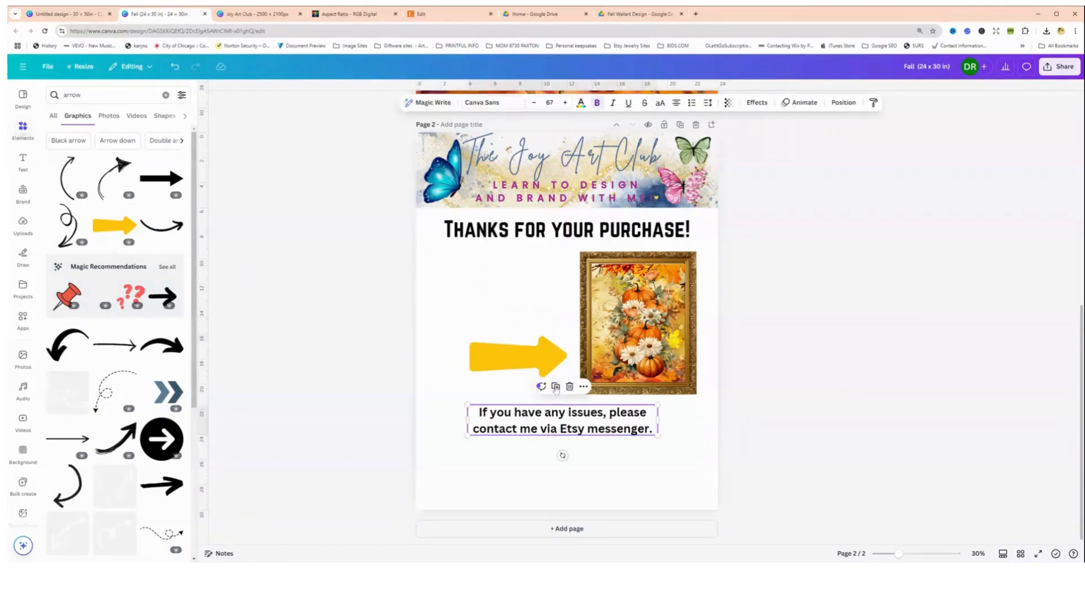
{"action": "left_click_drag", "start_coordinate": [564, 428], "coordinate": [525, 305]}
{"action": "double_click", "coordinate": [525, 305]}
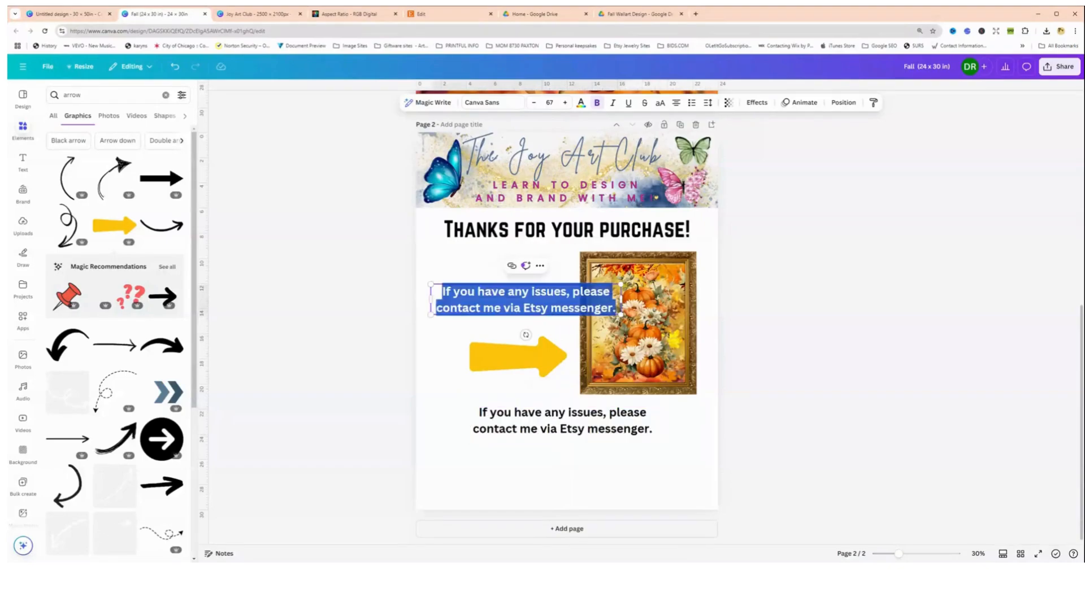
{"action": "type", "text": "Cl"}
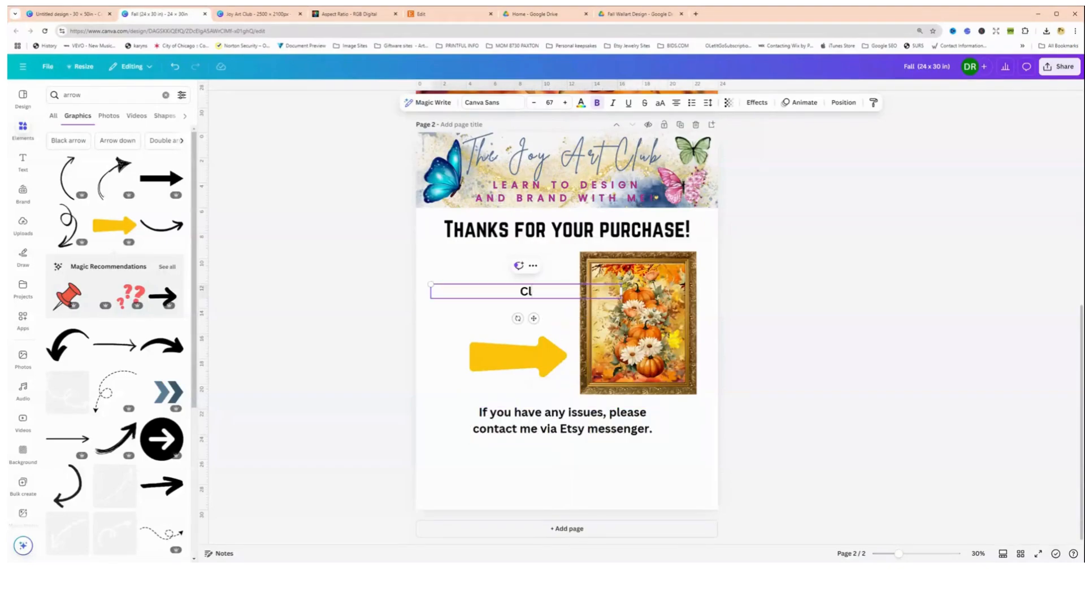
{"action": "type", "text": "ick the replica image"}
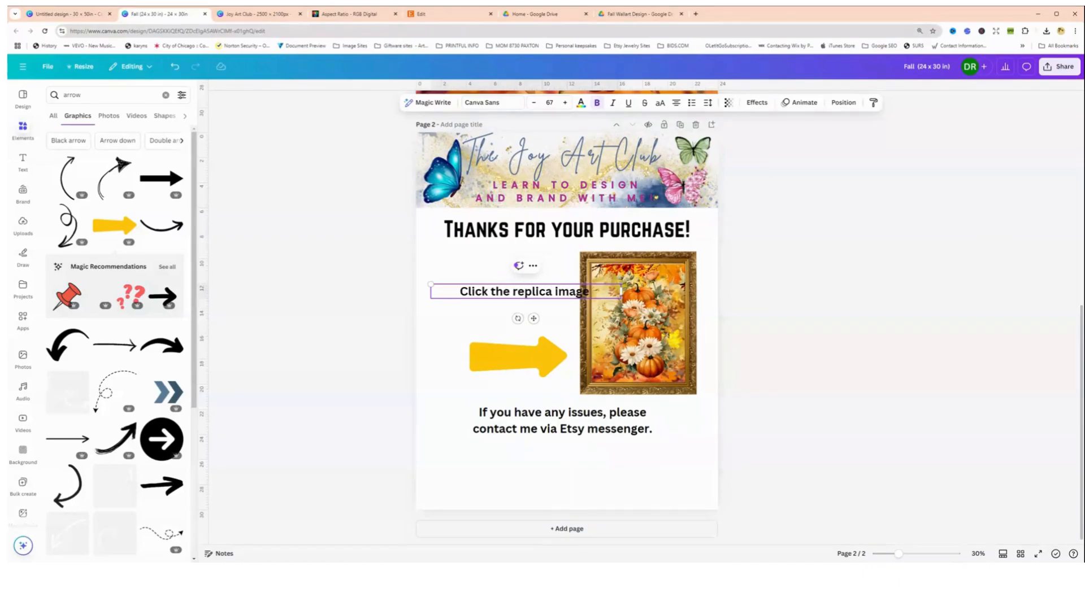
{"action": "type", "text": " to downlo"}
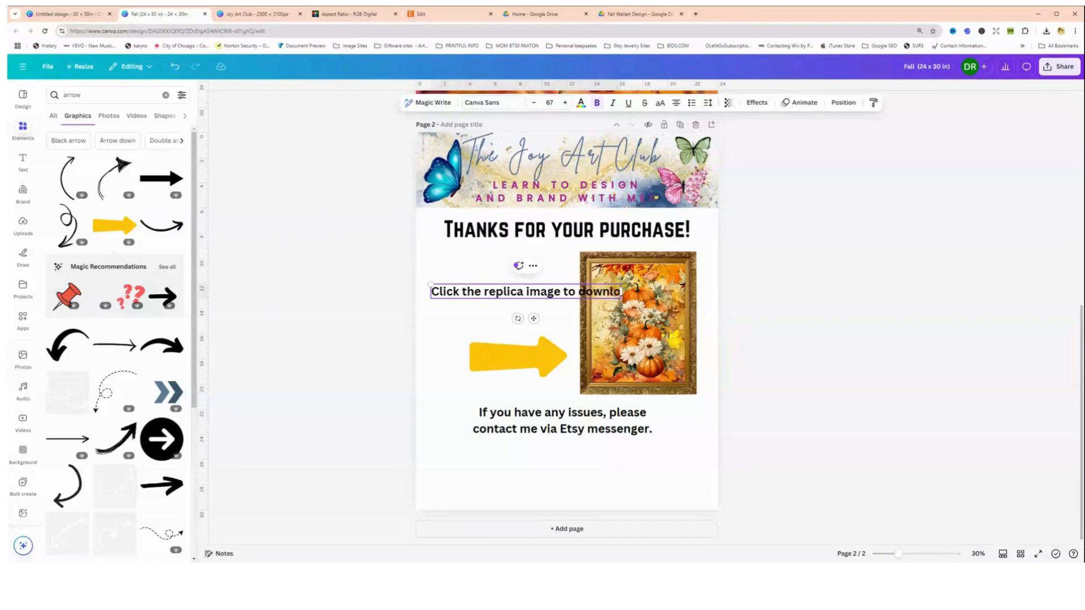
{"action": "type", "text": "ad your files"}
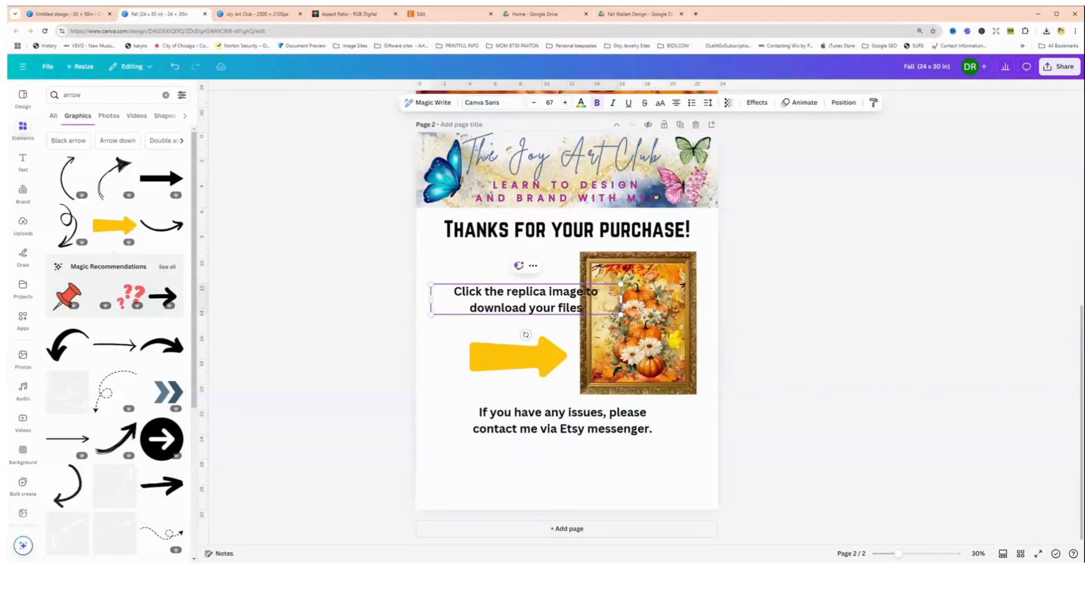
{"action": "type", "text": " from Google Drive."}
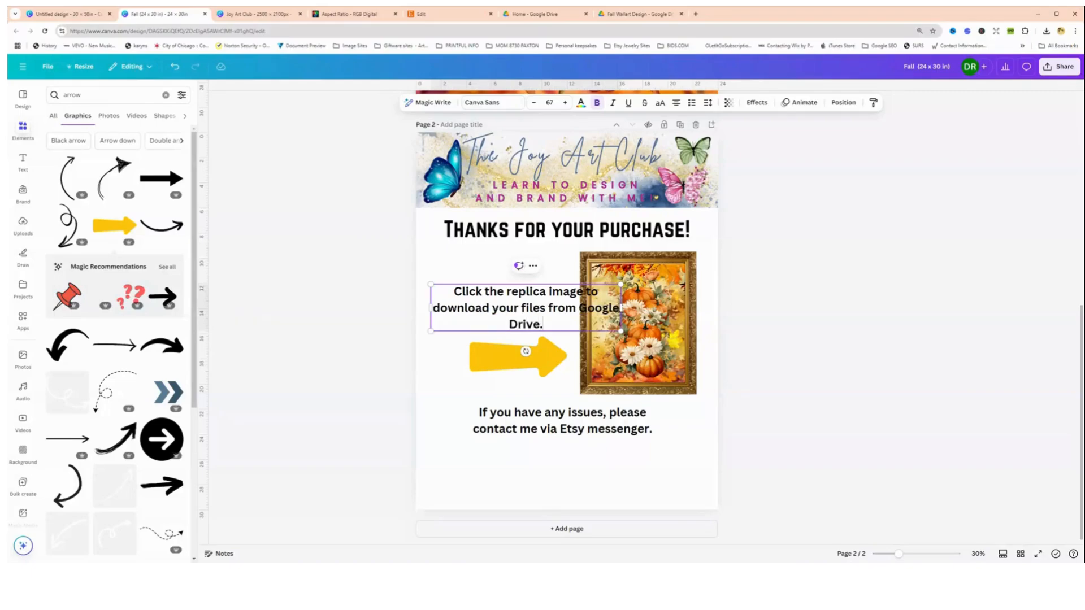
Narrow the download instruction's box to about 10.1 in wide and position it above the arrow, left of the framed artwork
{"action": "left_click_drag", "start_coordinate": [621, 307], "coordinate": [558, 307]}
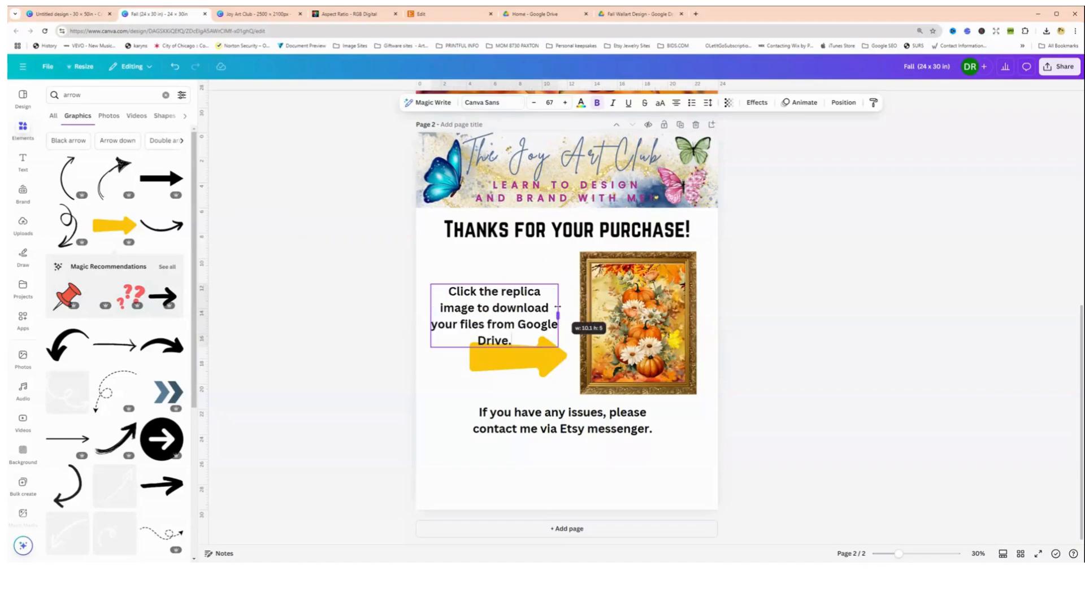
{"action": "left_click_drag", "start_coordinate": [475, 330], "coordinate": [488, 305]}
{"action": "left_click", "coordinate": [567, 424]}
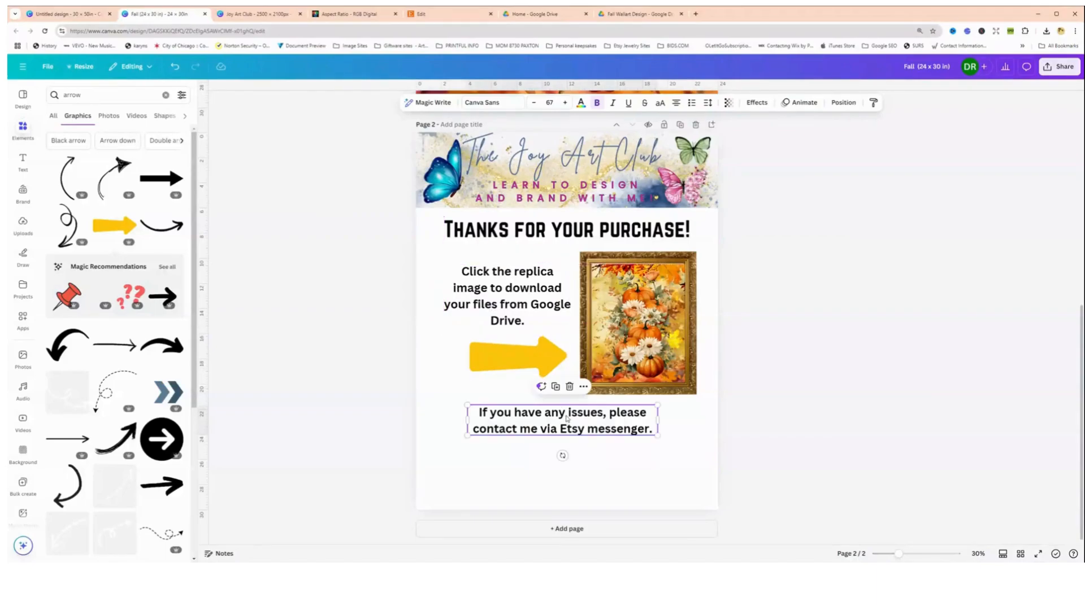
Duplicate the contact message, place the copy directly below it, and replace its text with "Joy Art Club"
{"action": "left_click", "coordinate": [555, 387]}
{"action": "left_click_drag", "start_coordinate": [578, 426], "coordinate": [577, 489]}
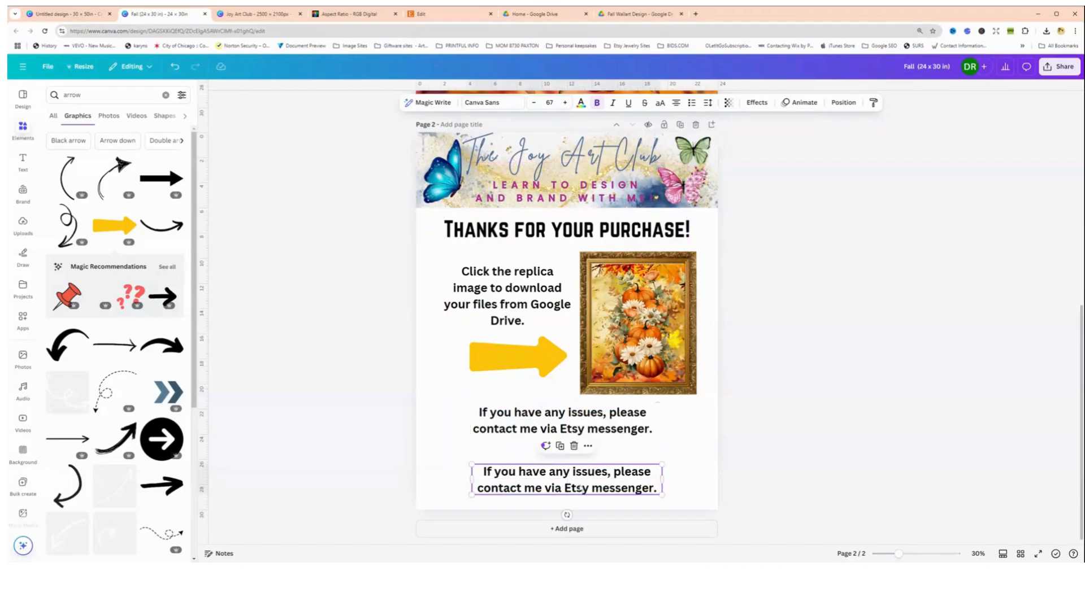
{"action": "double_click", "coordinate": [565, 487]}
{"action": "key", "text": "Escape"}
{"action": "key", "text": "Return"}
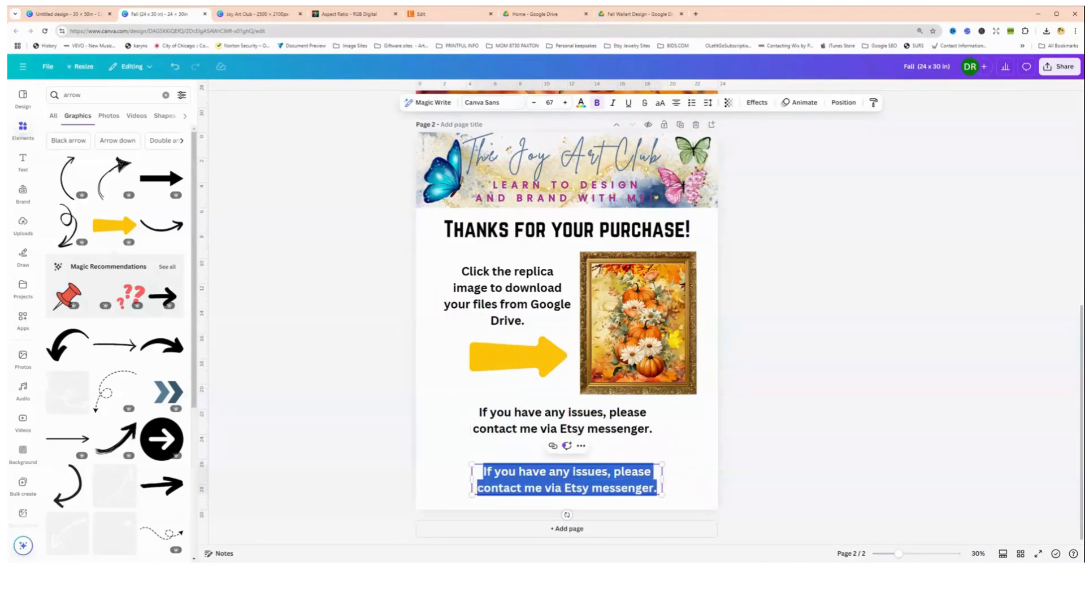
{"action": "type", "text": "Joy Art Clu"}
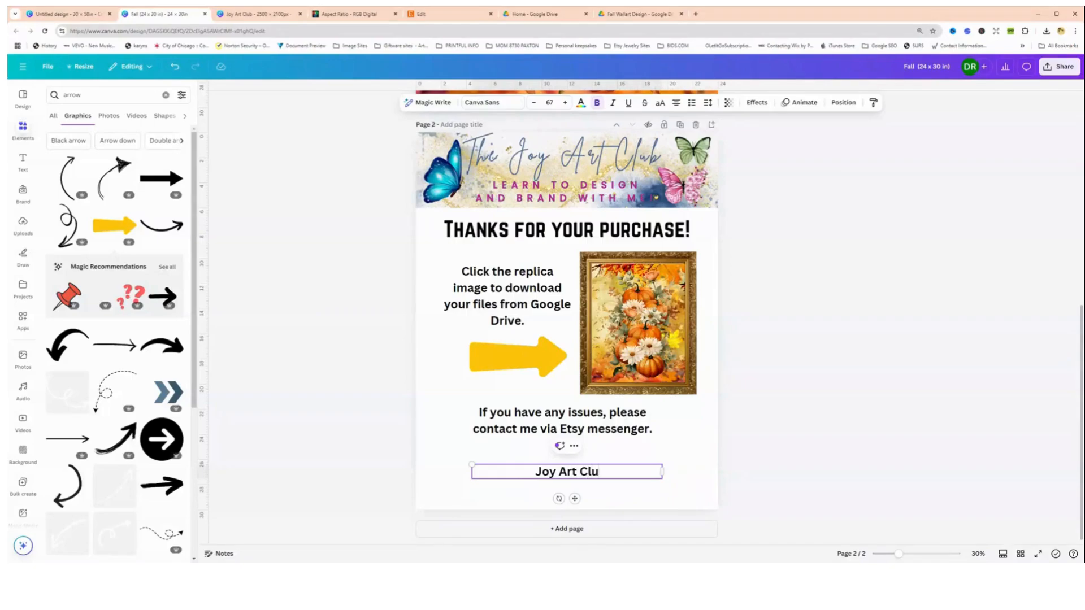
{"action": "type", "text": "b"}
{"action": "left_click", "coordinate": [685, 482]}
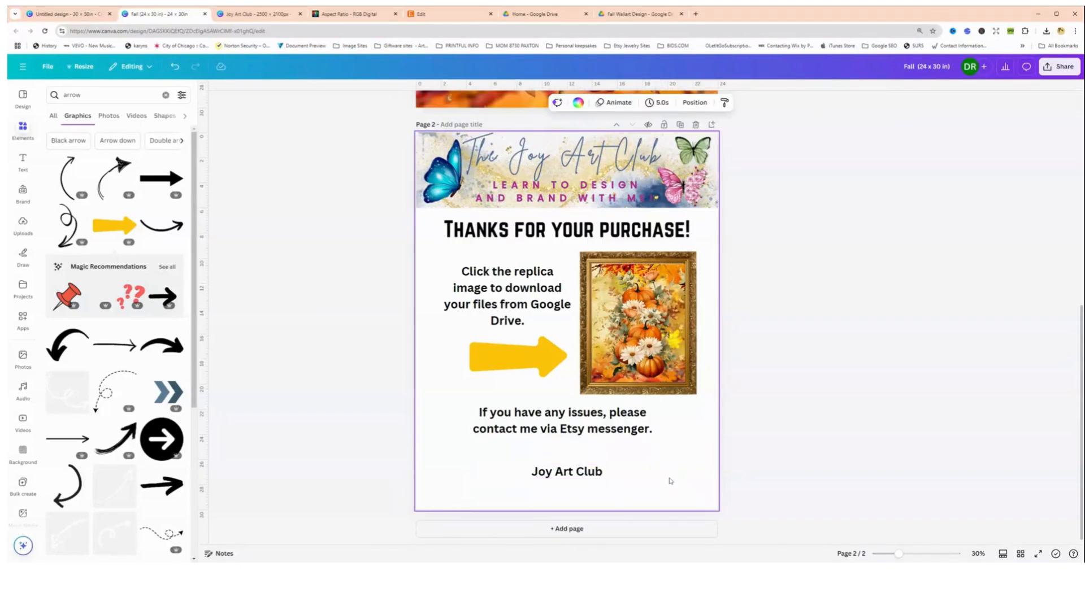
Link the Joy Art Club text to the recently used Joy Art Club design and open the link to test it
{"action": "left_click", "coordinate": [559, 480]}
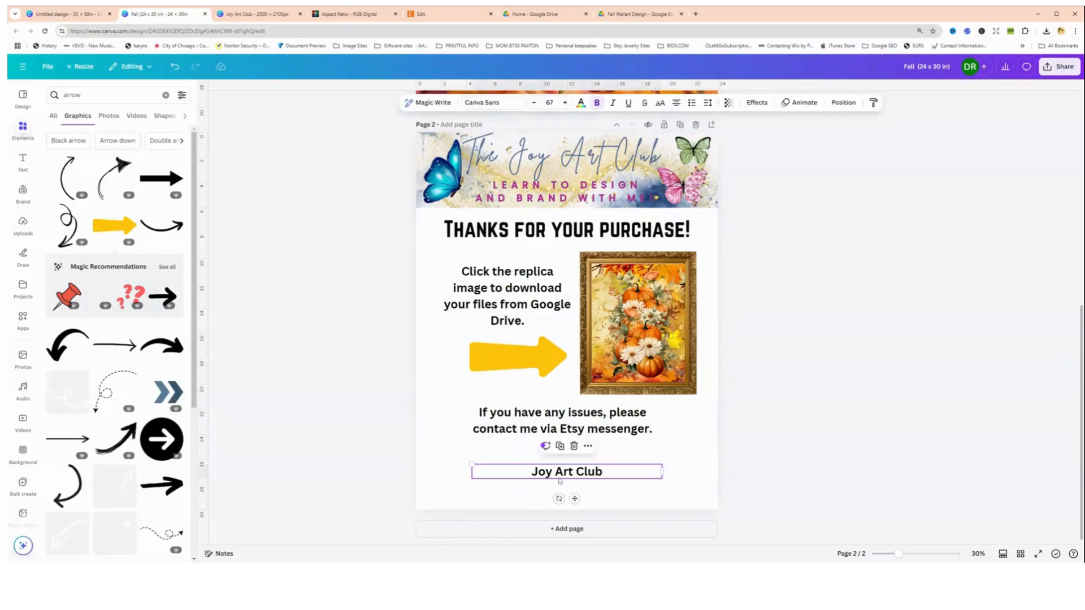
{"action": "left_click", "coordinate": [587, 448]}
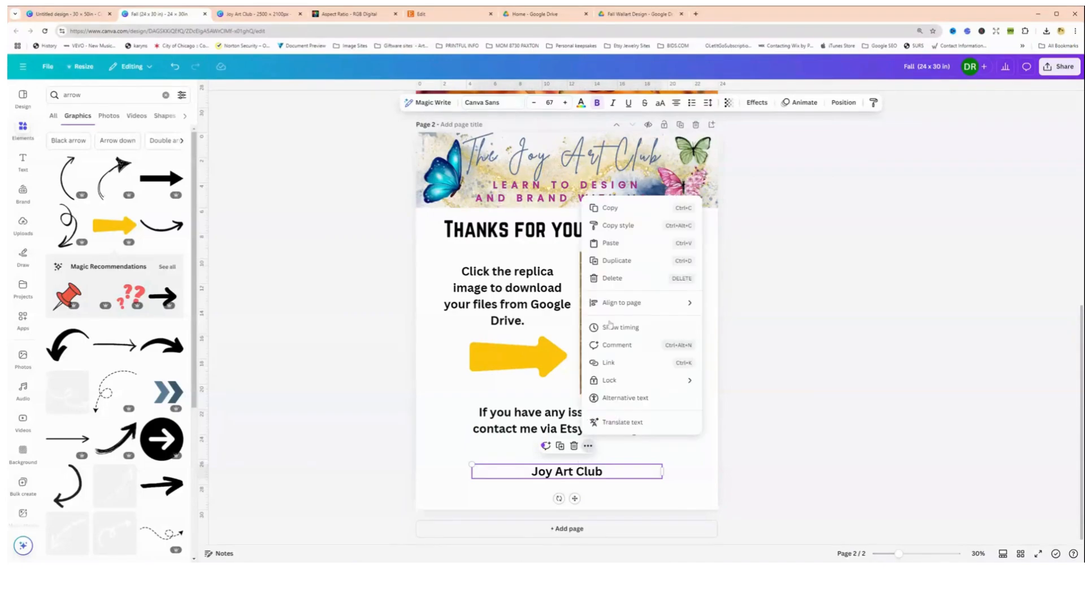
{"action": "left_click", "coordinate": [609, 365]}
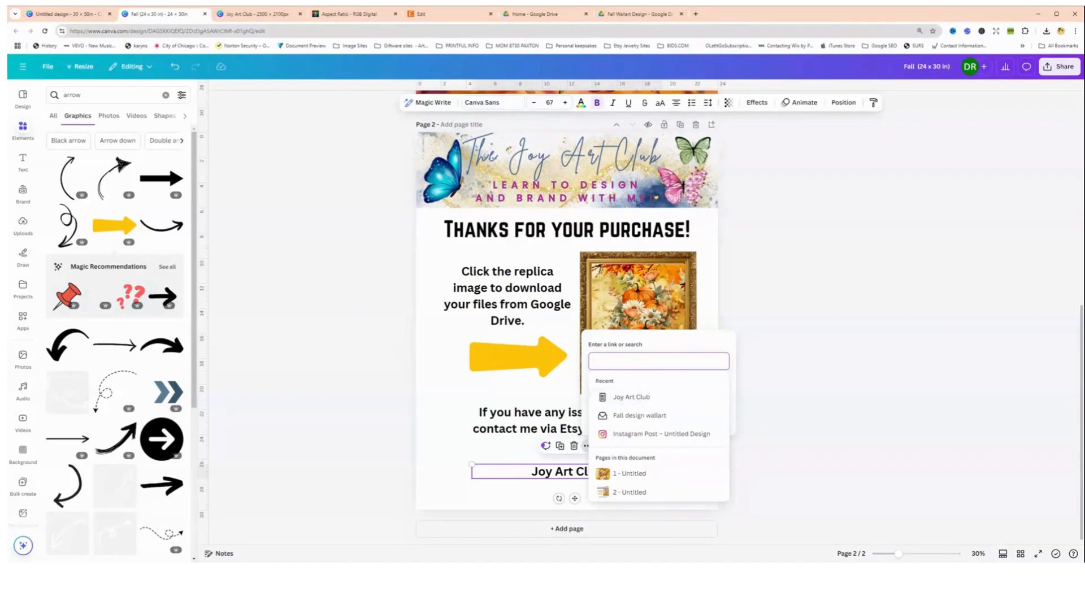
{"action": "left_click", "coordinate": [627, 399]}
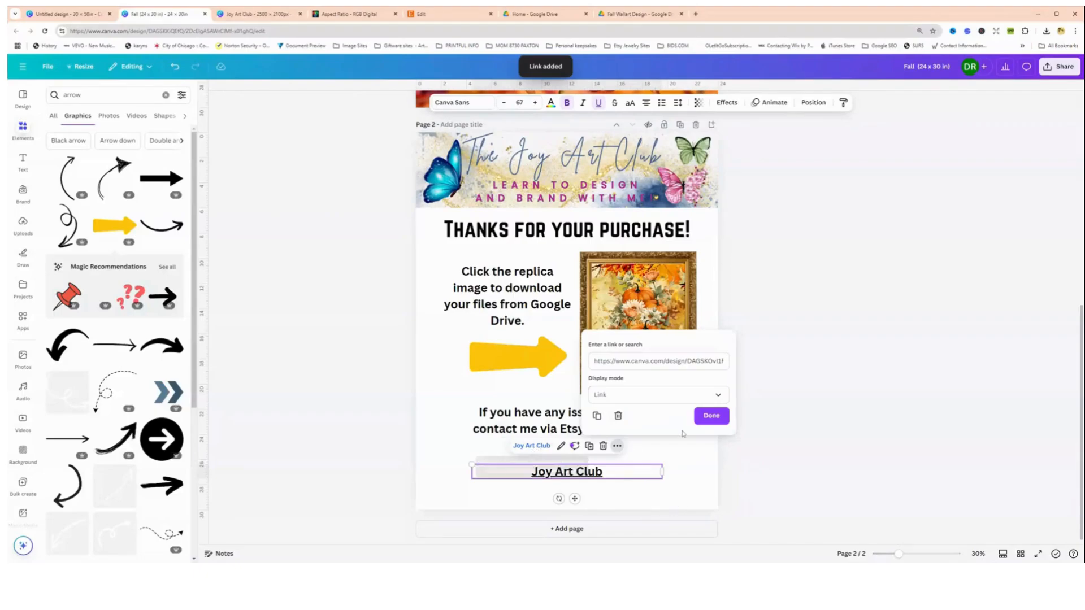
{"action": "left_click", "coordinate": [707, 420]}
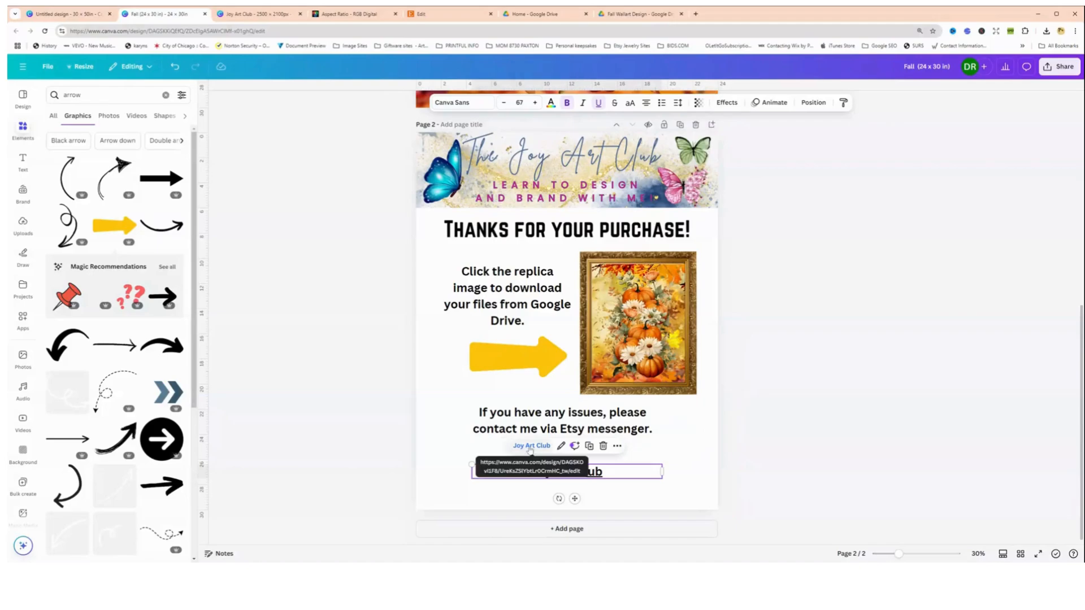
{"action": "left_click", "coordinate": [530, 450]}
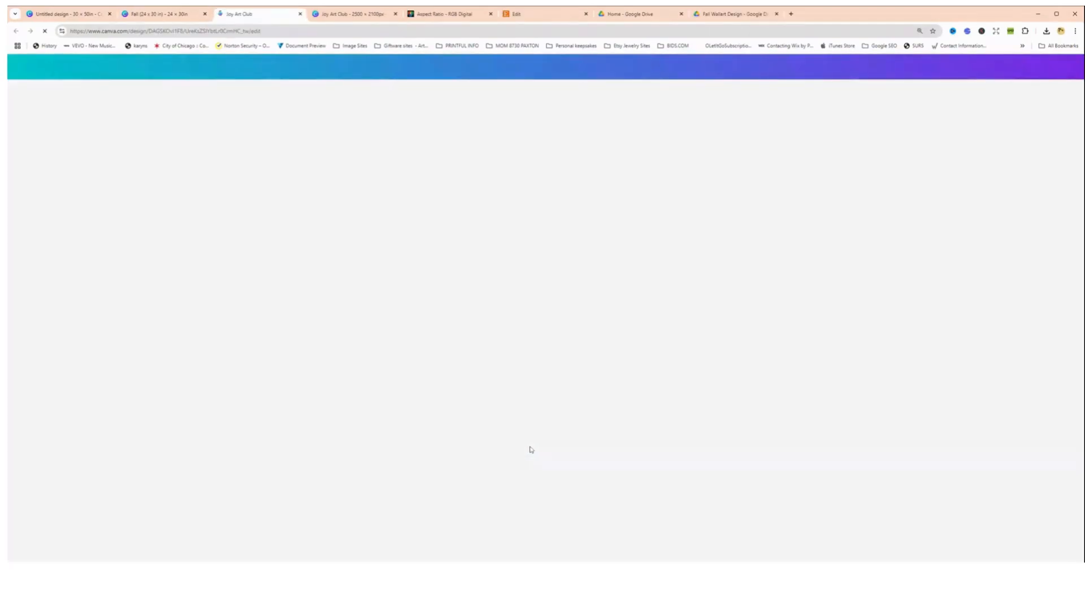
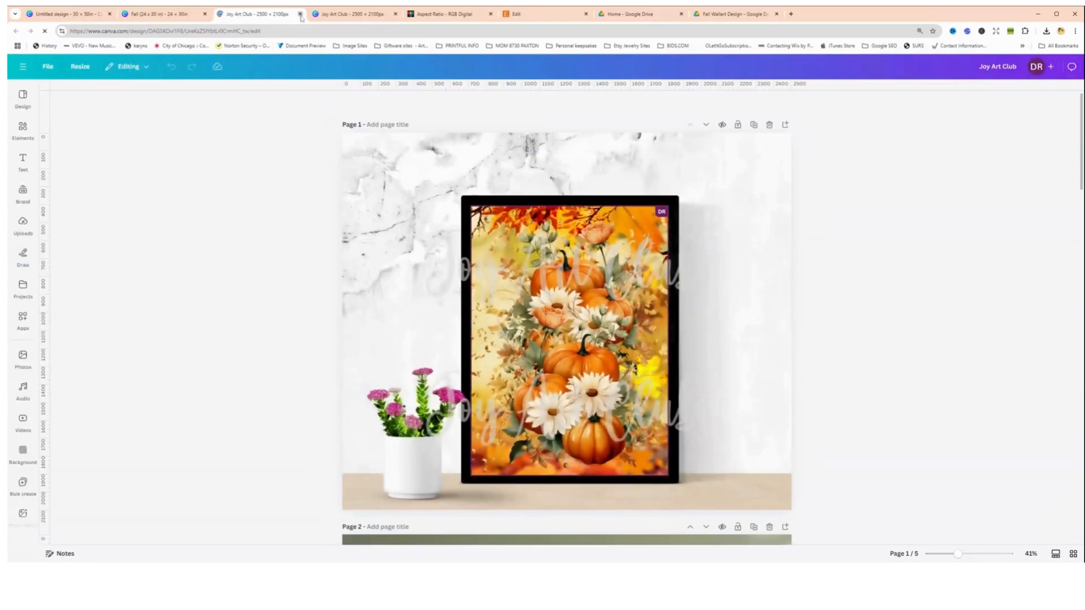
{"action": "left_click", "coordinate": [300, 13]}
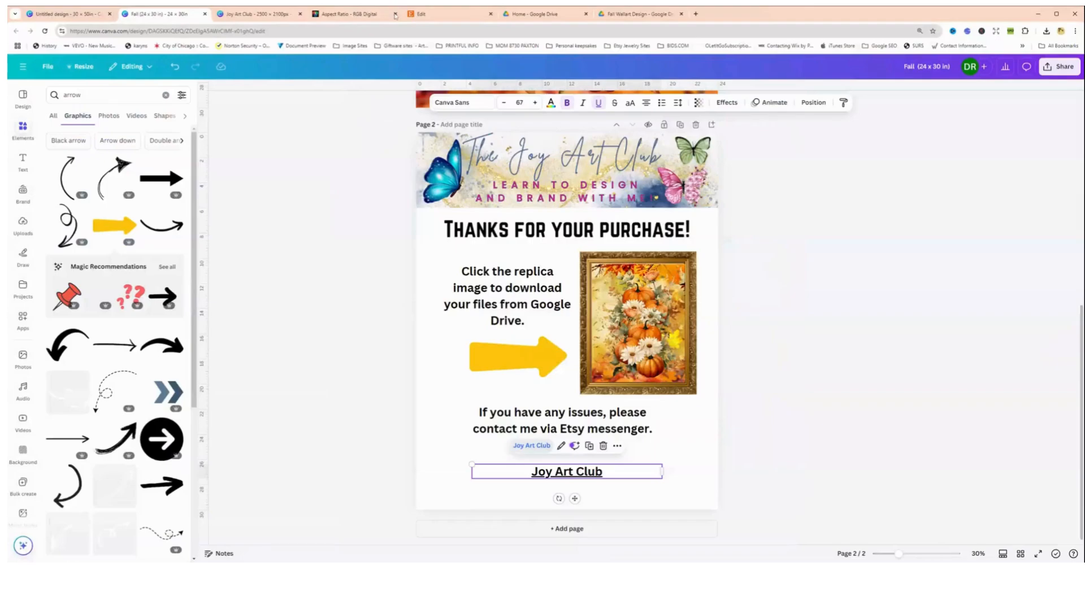
Open joyartclub.online in a new browser tab and copy its web address
{"action": "left_click", "coordinate": [560, 446]}
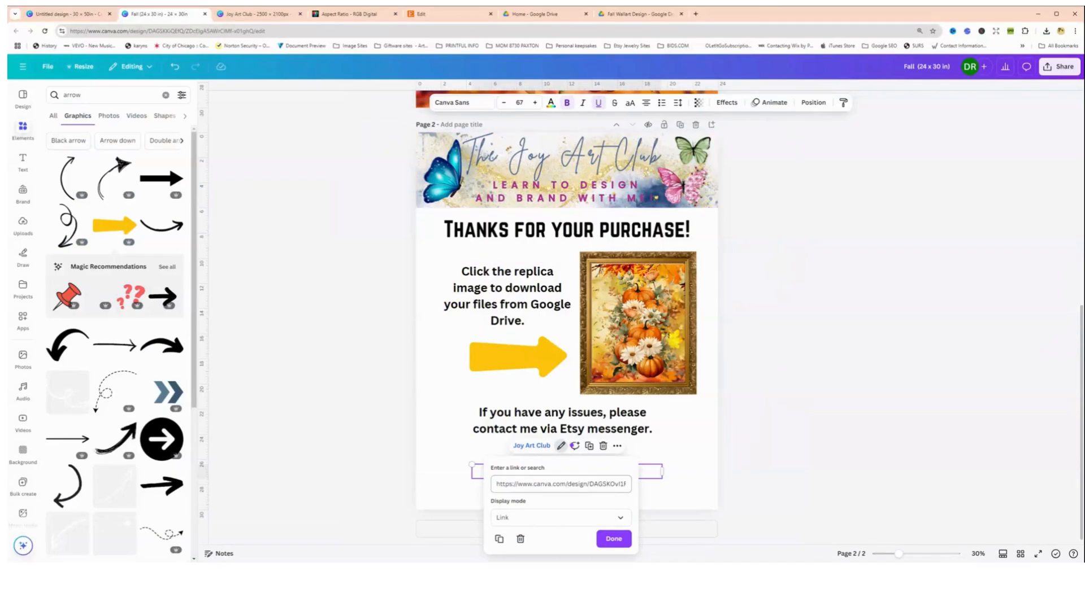
{"action": "triple_click", "coordinate": [558, 484]}
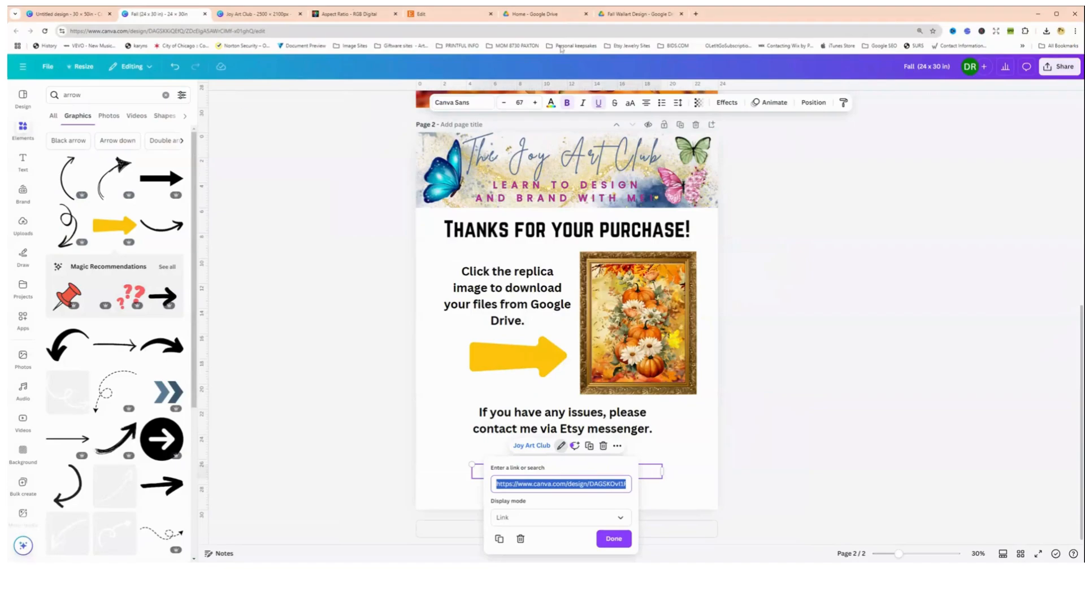
{"action": "left_click", "coordinate": [696, 14]}
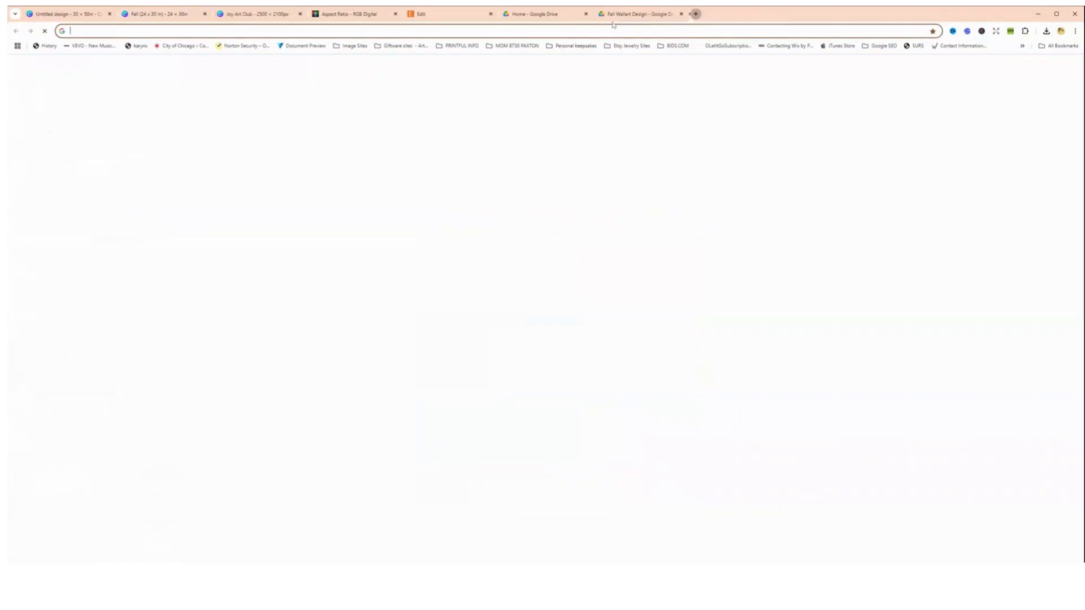
{"action": "left_click", "coordinate": [509, 30]}
{"action": "type", "text": "https://joyartclub.online"}
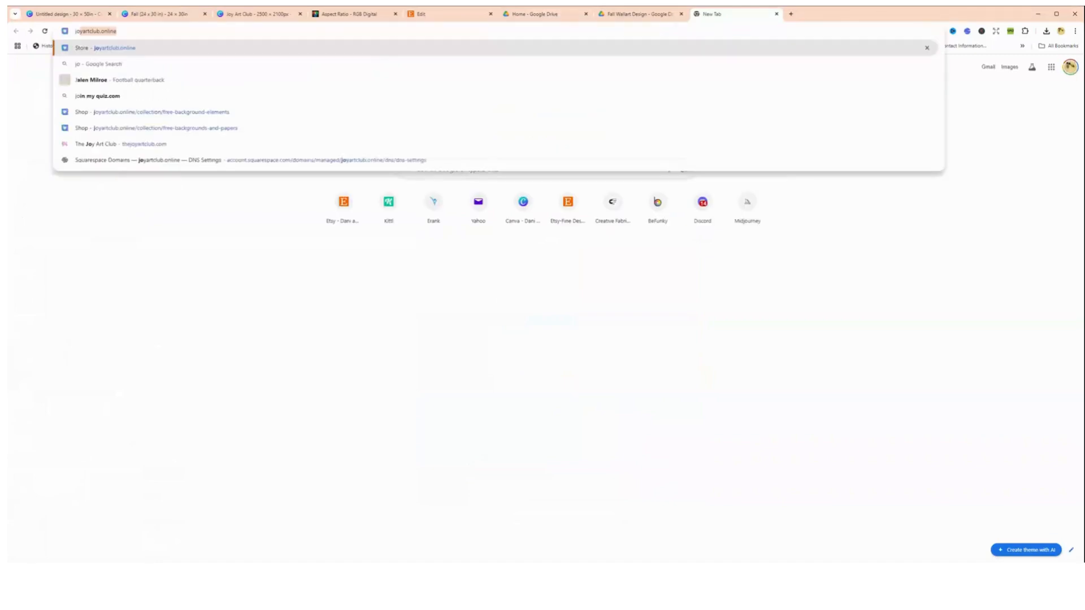
{"action": "key", "text": "Return"}
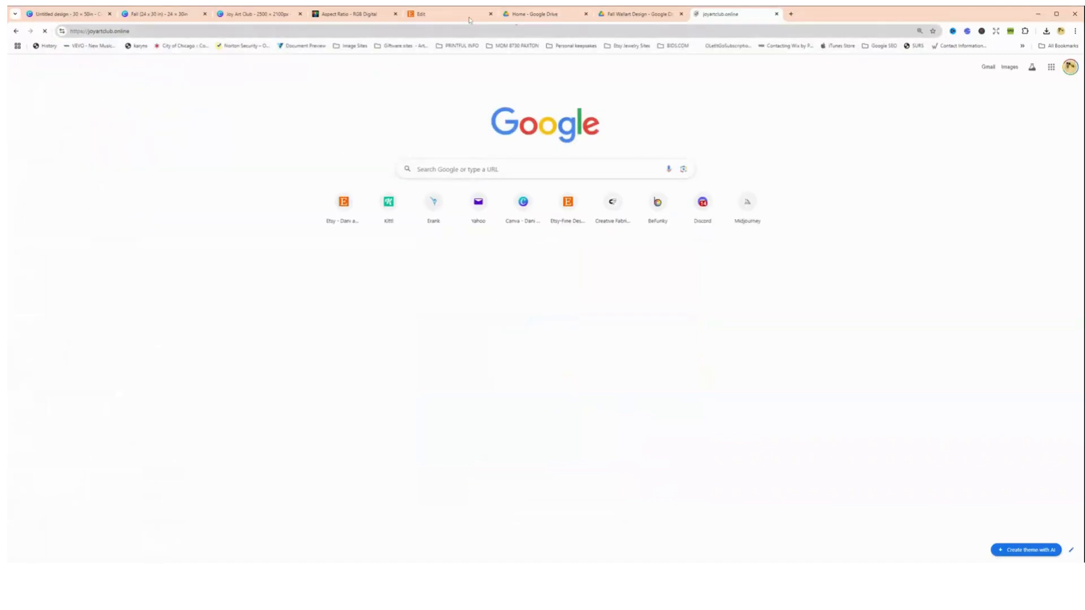
{"action": "left_click", "coordinate": [101, 32]}
{"action": "key", "text": "ctrl+c"}
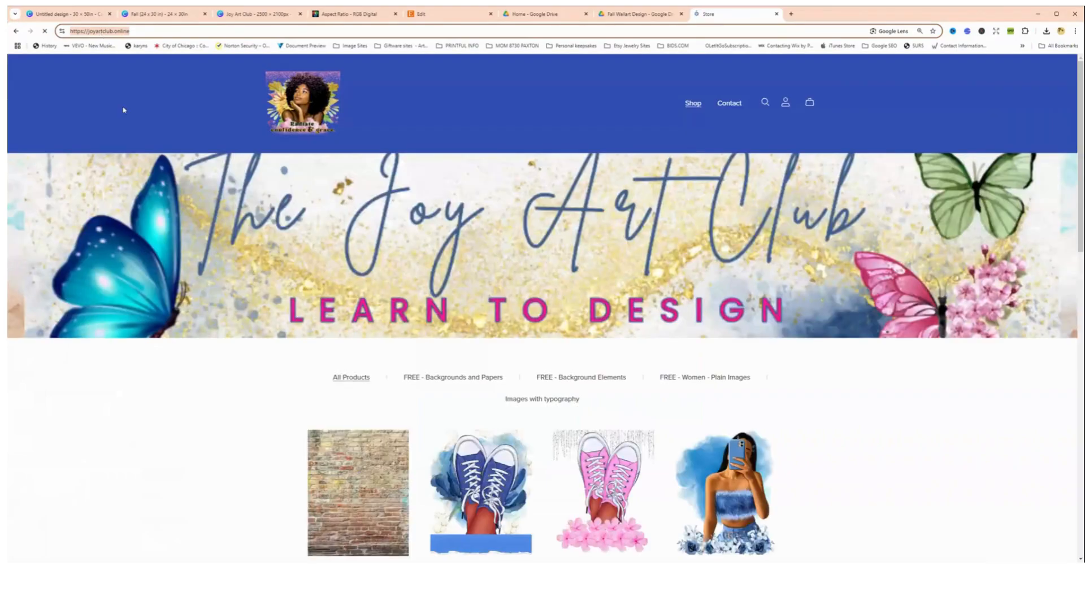
{"action": "left_click", "coordinate": [247, 16]}
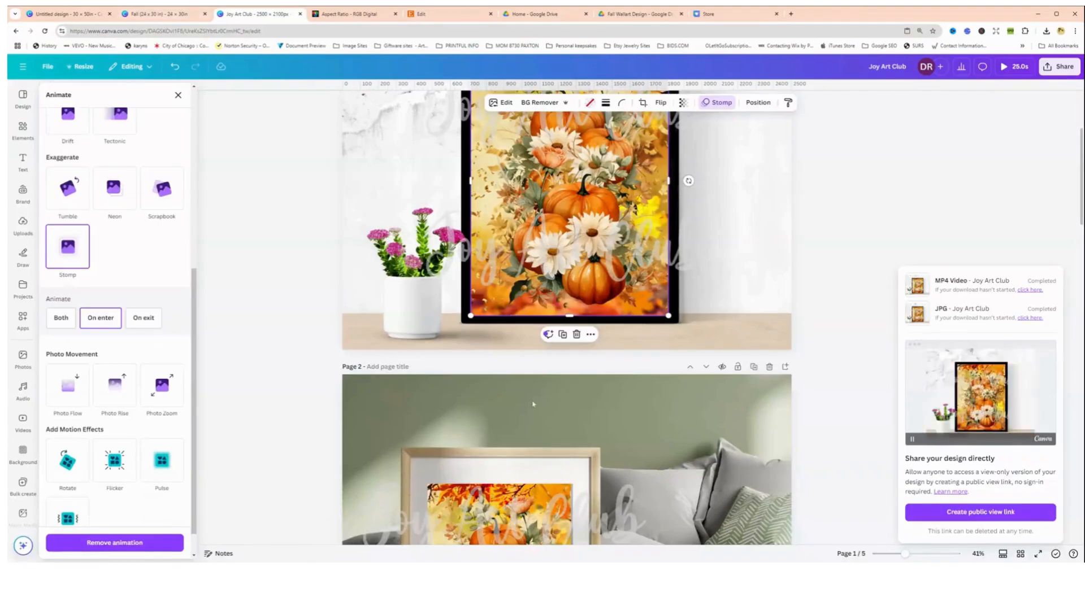
{"action": "left_click", "coordinate": [166, 20]}
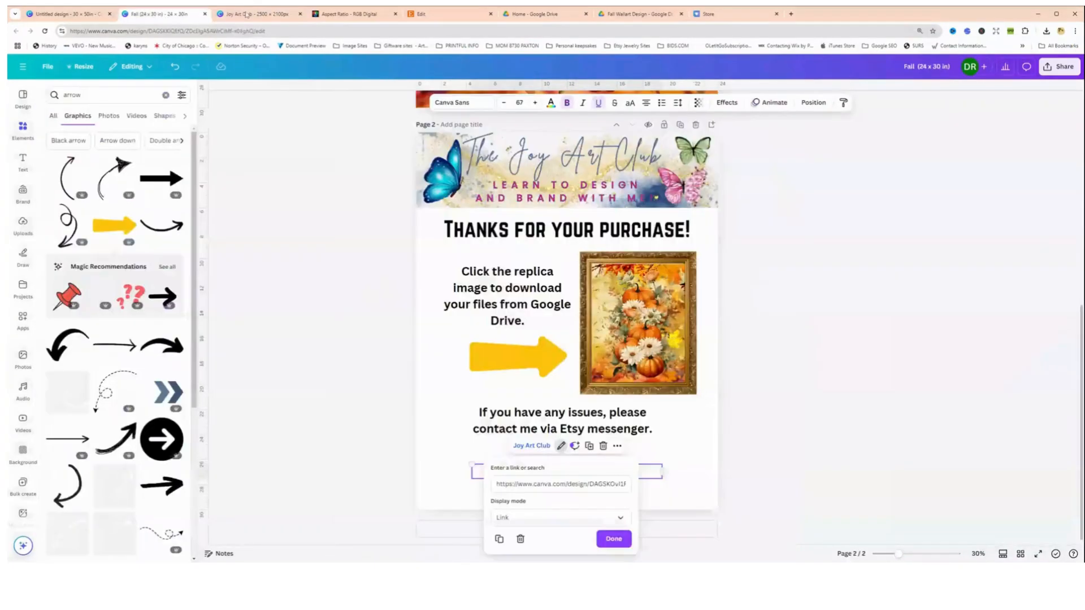
{"action": "triple_click", "coordinate": [558, 483]}
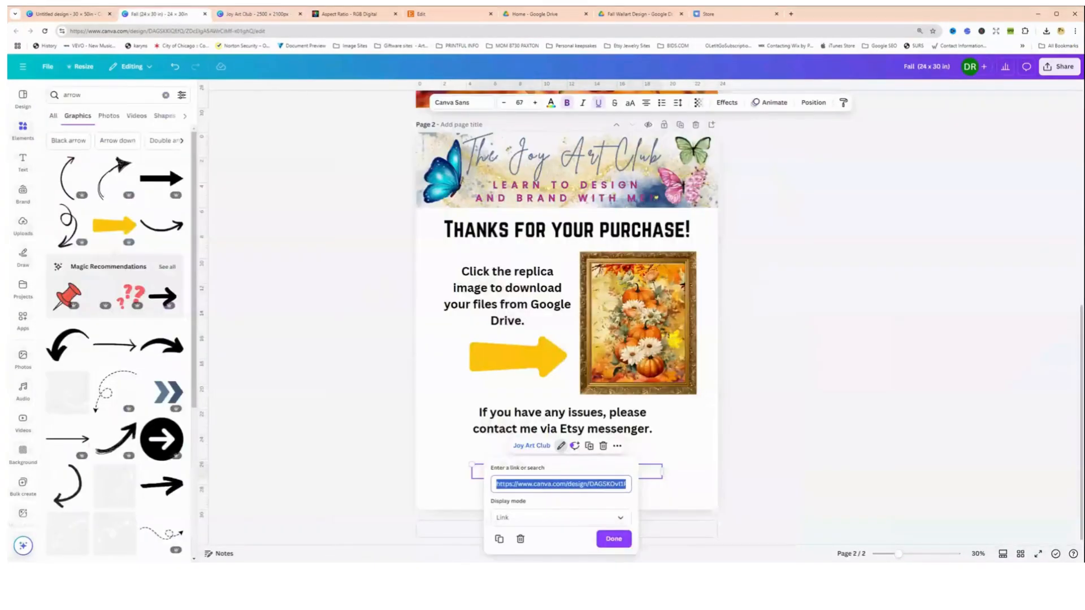
{"action": "key", "text": "ctrl+v"}
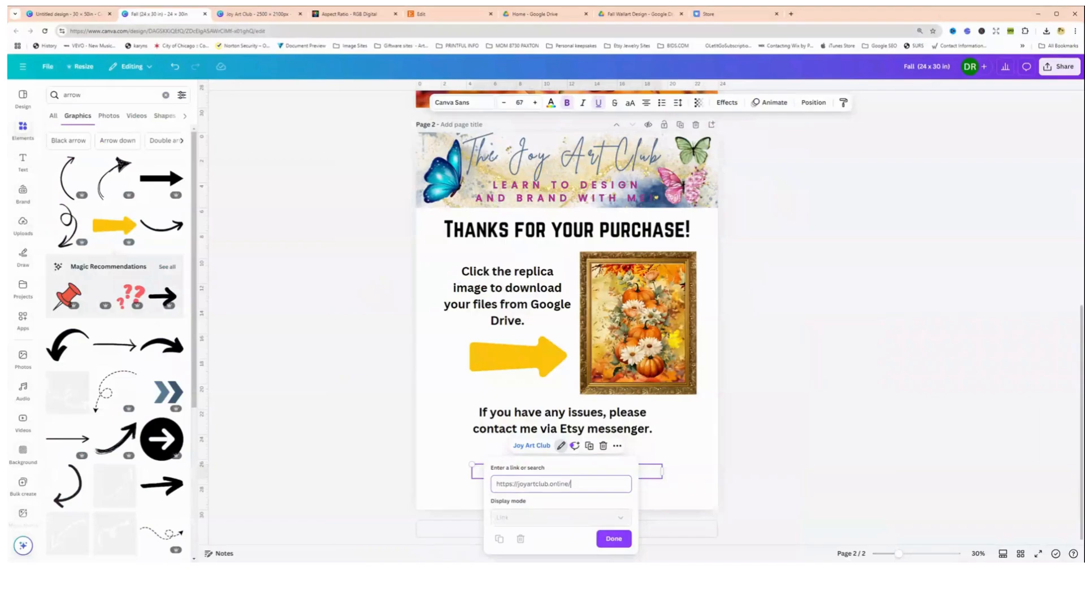
{"action": "left_click", "coordinate": [614, 539]}
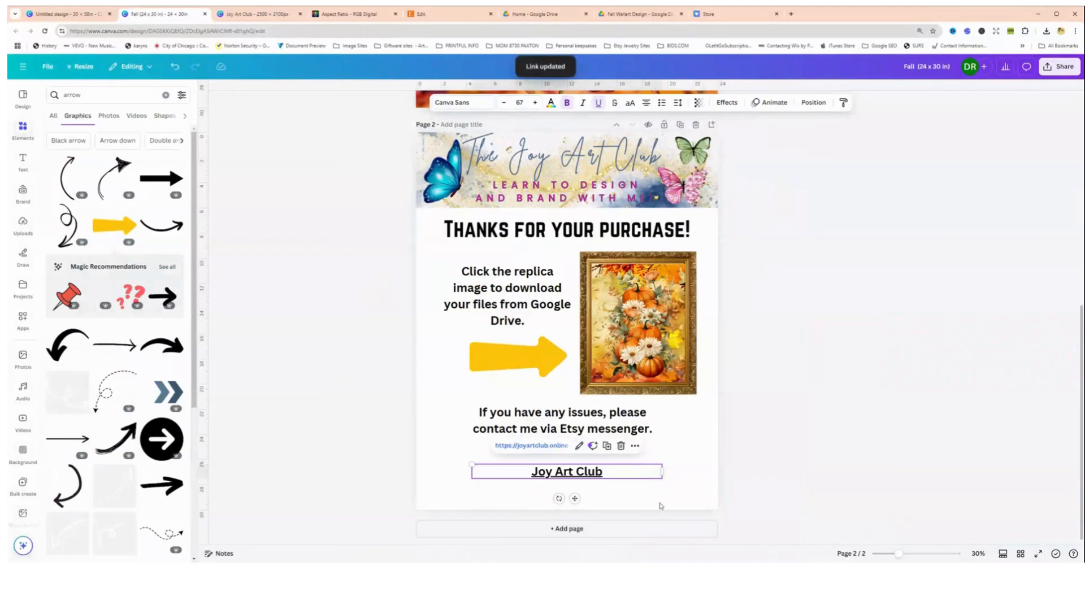
{"action": "left_click", "coordinate": [530, 446]}
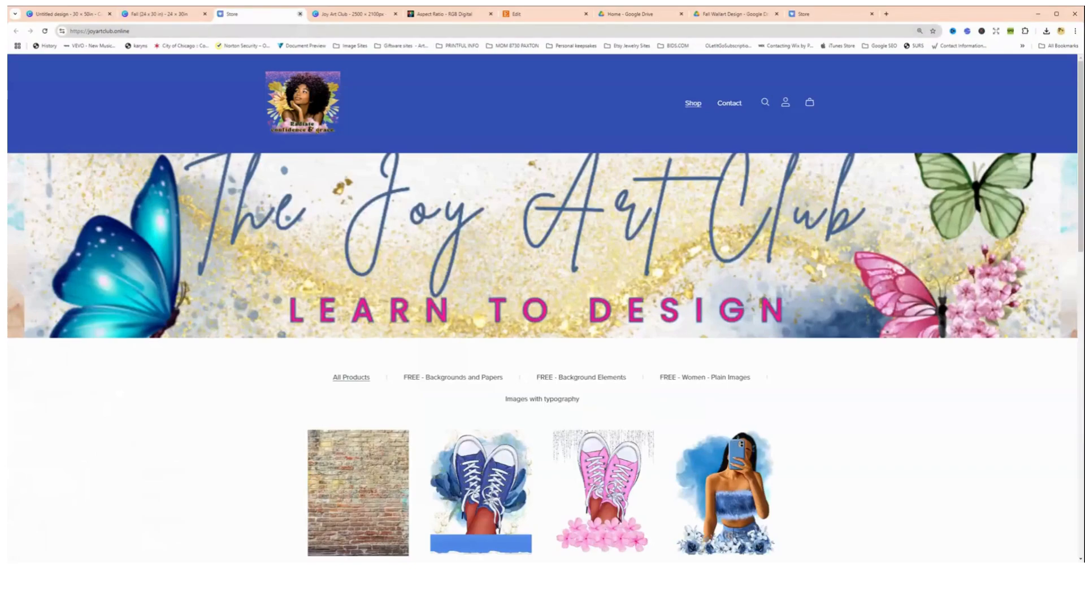
{"action": "left_click", "coordinate": [300, 14]}
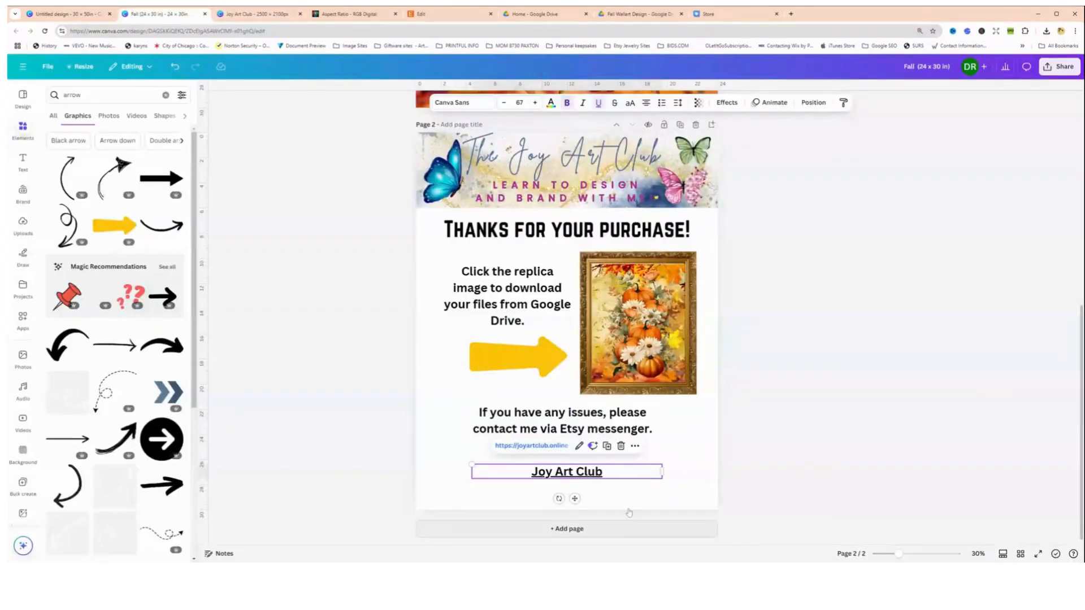
Nudge the yellow arrow slightly down and left, and adjust the spacing of the contact message and Joy Art Club link below it
{"action": "left_click_drag", "start_coordinate": [601, 473], "coordinate": [605, 497]}
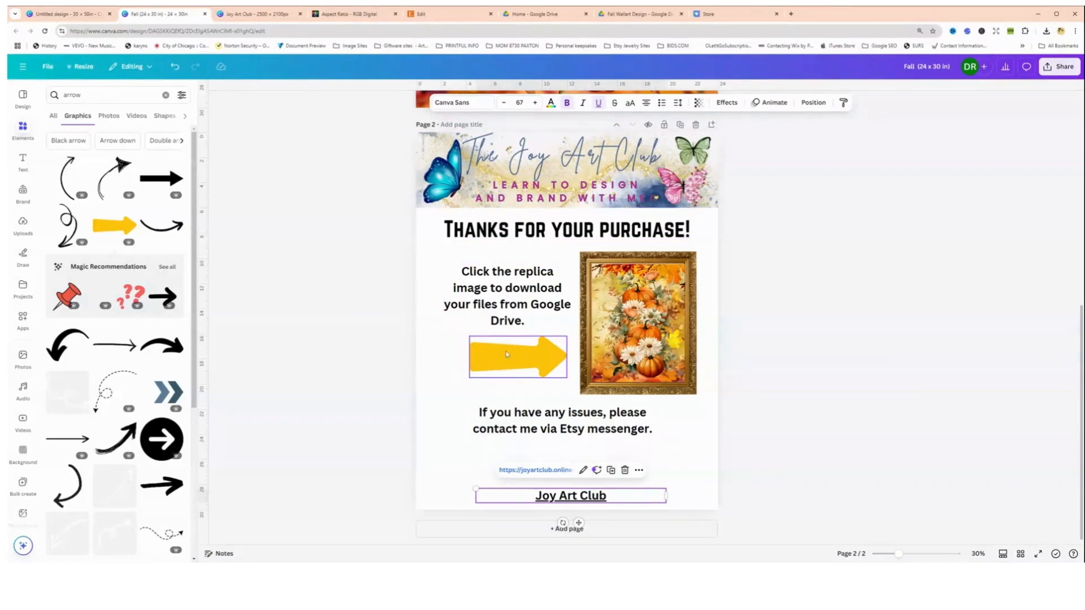
{"action": "left_click_drag", "start_coordinate": [507, 353], "coordinate": [501, 352]}
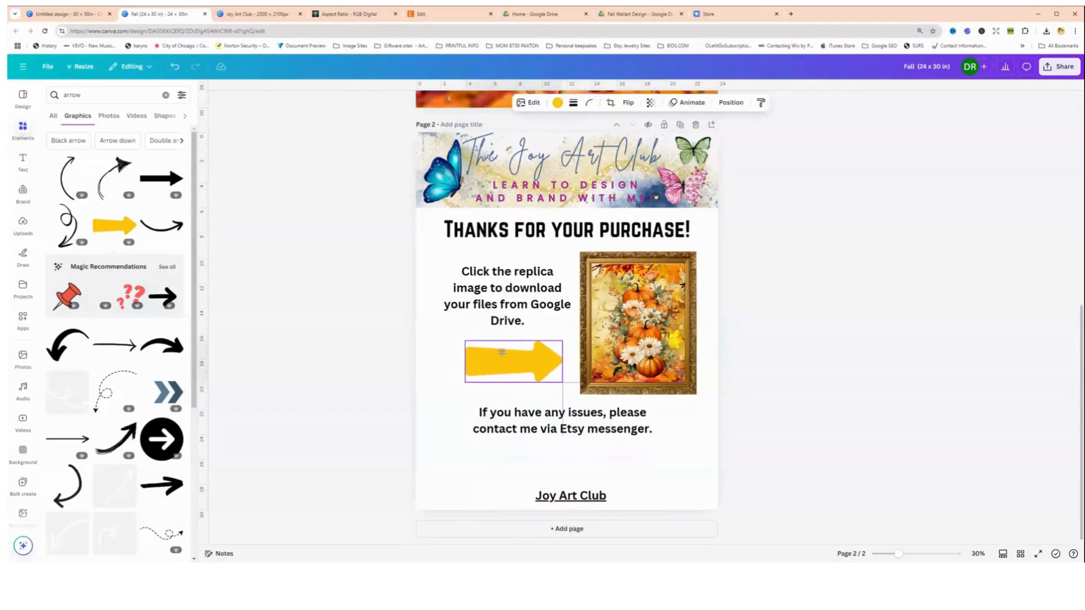
{"action": "left_click_drag", "start_coordinate": [616, 436], "coordinate": [610, 441]}
{"action": "left_click_drag", "start_coordinate": [587, 500], "coordinate": [585, 480]}
Title page 2 "FallWallartDesign - Joy Art Club Cust File"
{"action": "scroll", "coordinate": [710, 417], "scroll_direction": "up", "scroll_amount": 3}
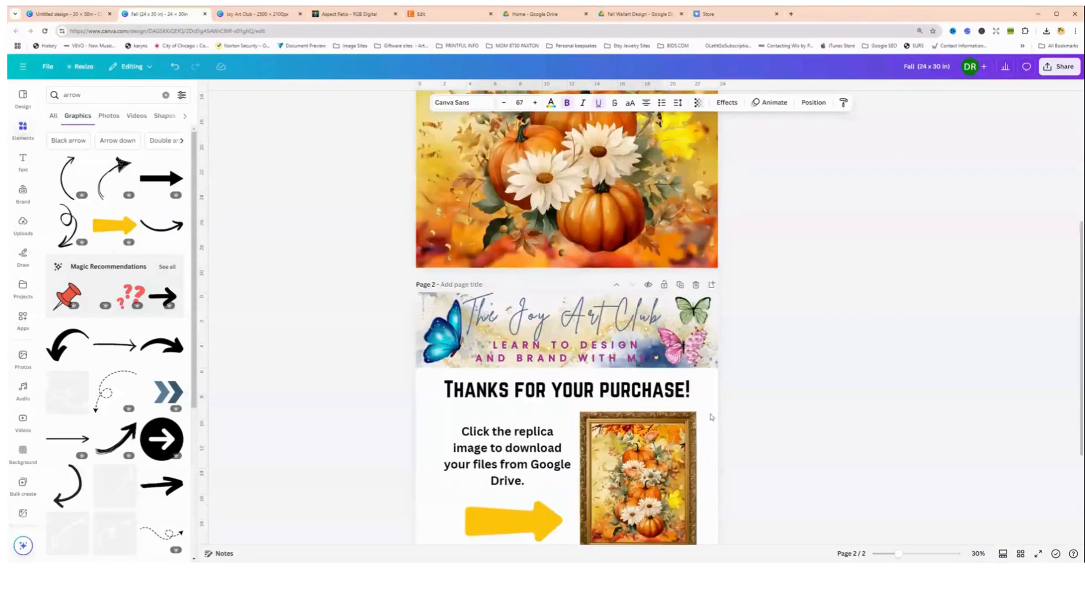
{"action": "scroll", "coordinate": [711, 417], "scroll_direction": "up", "scroll_amount": 2}
{"action": "left_click", "coordinate": [453, 326]}
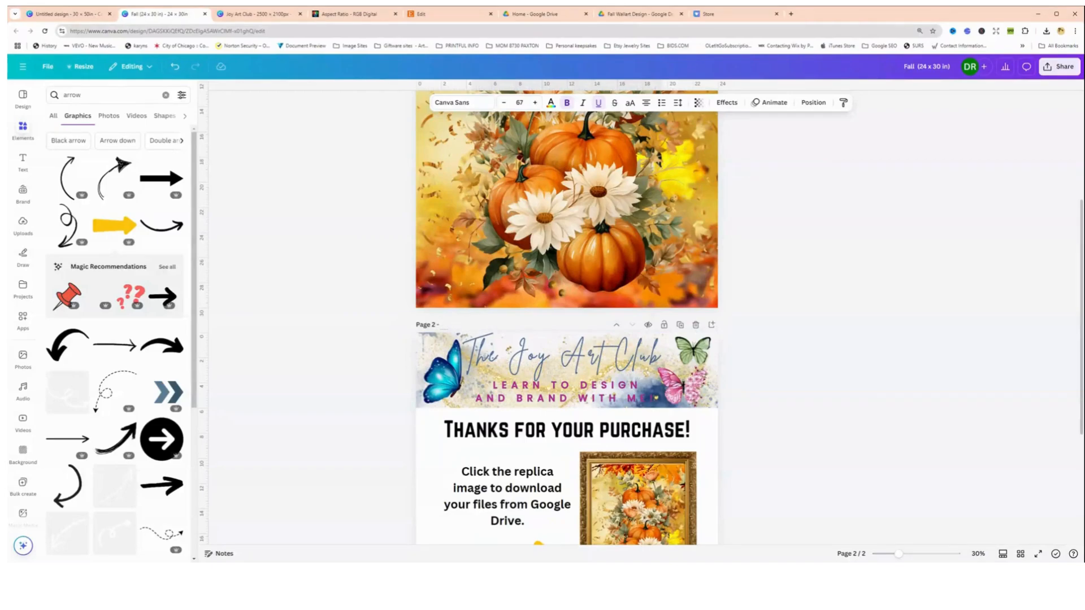
{"action": "type", "text": "Fall"}
{"action": "type", "text": "W"}
{"action": "type", "text": "allartD"}
{"action": "type", "text": "esin"}
{"action": "type", "text": "n"}
{"action": "type", "text": "- "}
{"action": "type", "text": "Joy"}
{"action": "type", "text": " Art Clu"}
{"action": "type", "text": "b Cust"}
{"action": "type", "text": " F"}
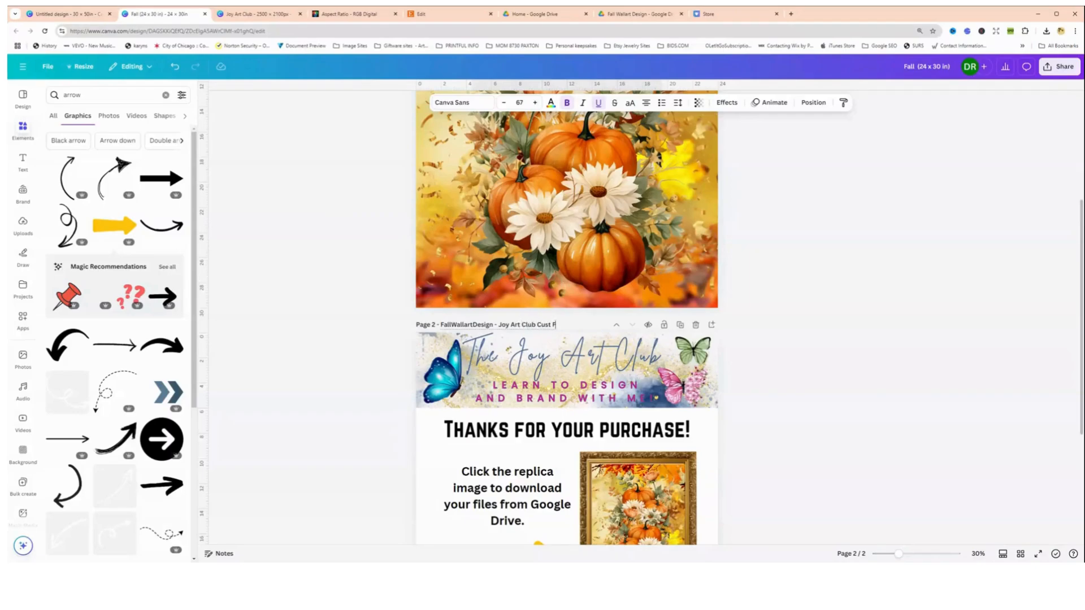
{"action": "type", "text": "ile"}
{"action": "left_click_drag", "start_coordinate": [493, 325], "coordinate": [440, 325]}
{"action": "left_click", "coordinate": [431, 437]}
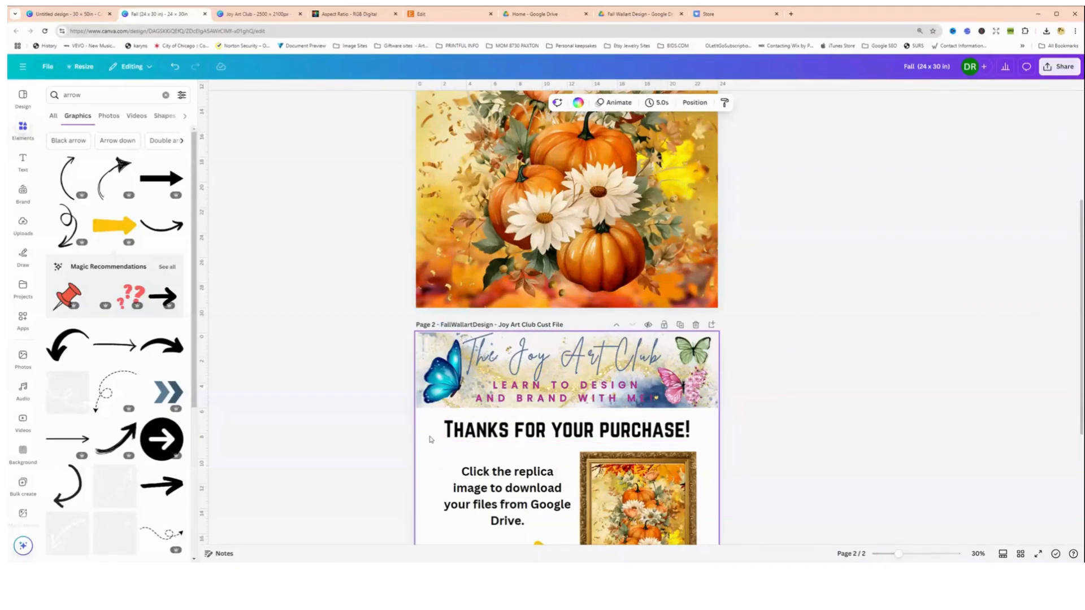
Download only page 2, "FallWallartDesign - Joy Art Club Cust File", as a PDF Standard file
{"action": "left_click", "coordinate": [1061, 67]}
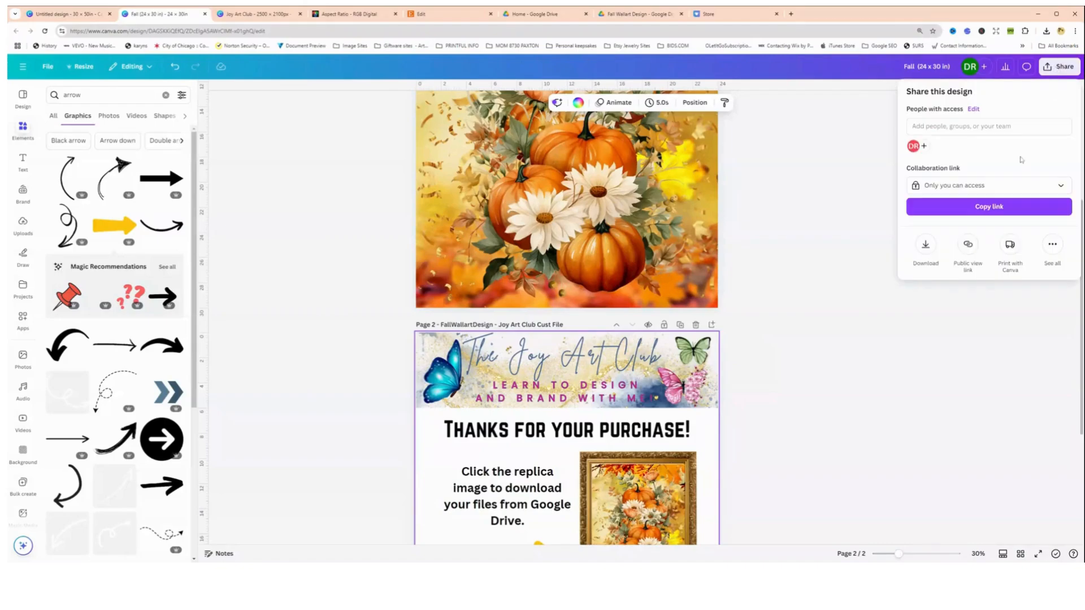
{"action": "left_click", "coordinate": [928, 246]}
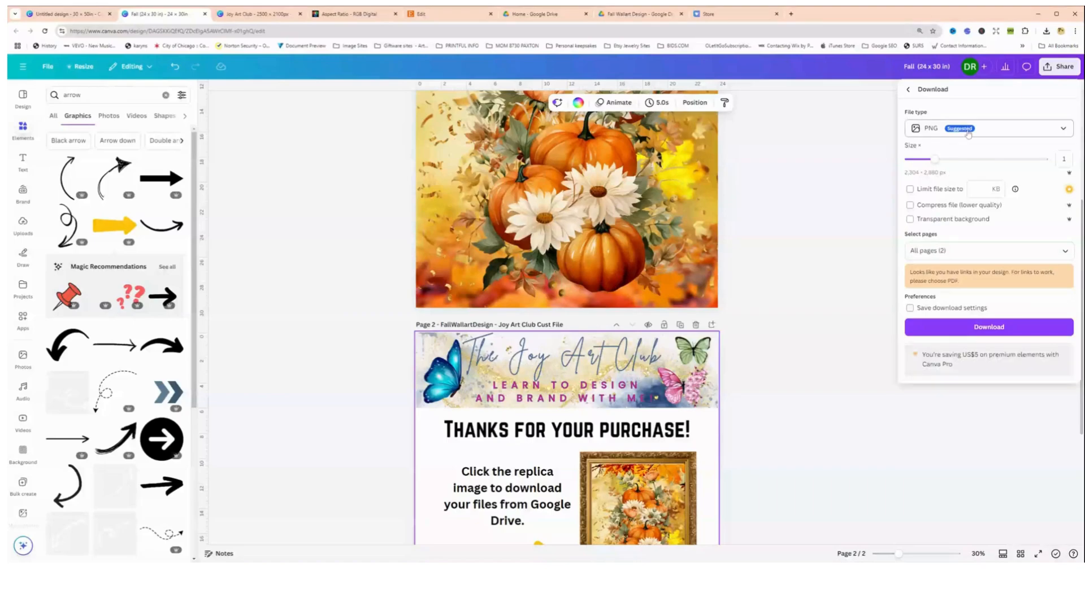
{"action": "left_click", "coordinate": [949, 128]}
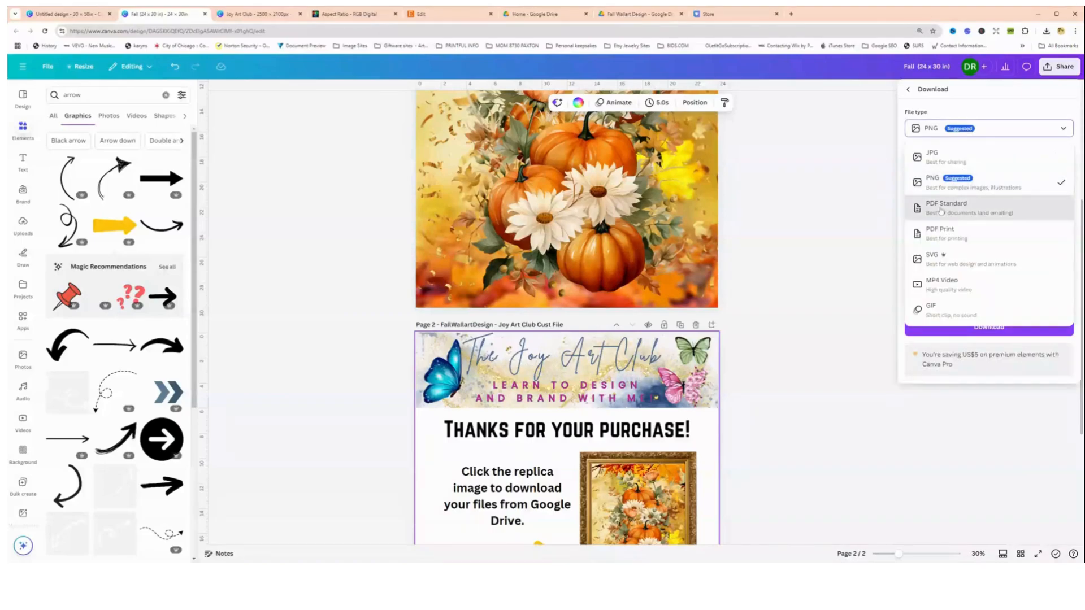
{"action": "left_click", "coordinate": [947, 209]}
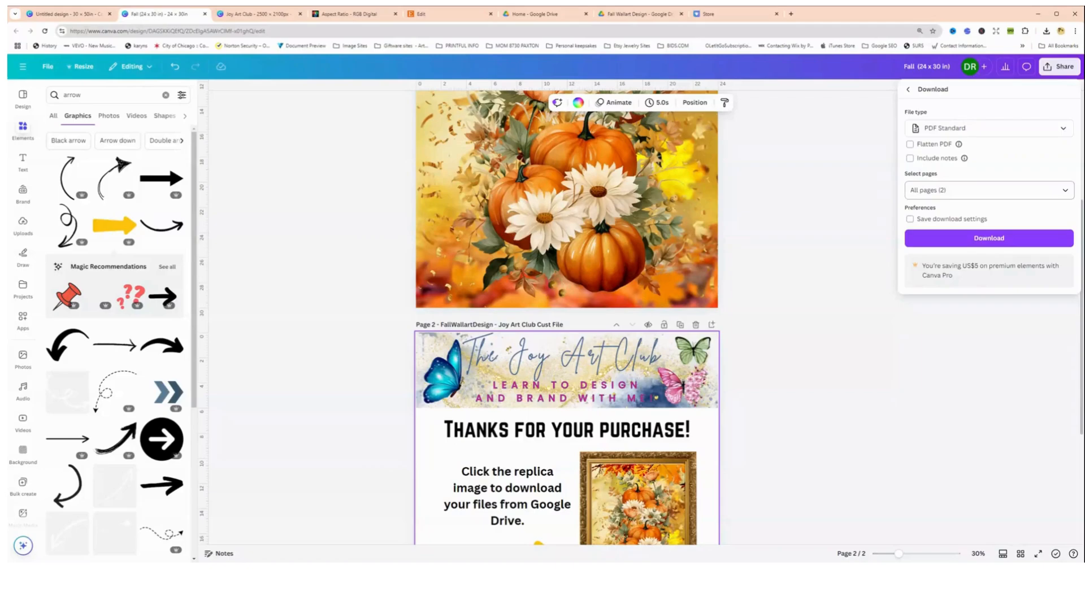
{"action": "left_click", "coordinate": [961, 190]}
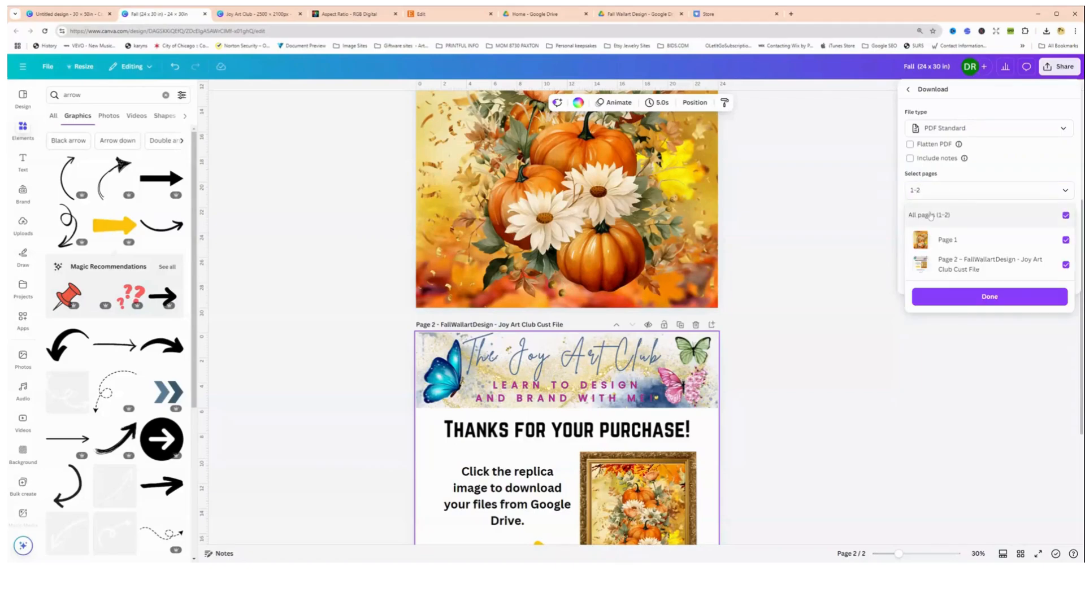
{"action": "left_click", "coordinate": [937, 215]}
{"action": "left_click", "coordinate": [948, 270]}
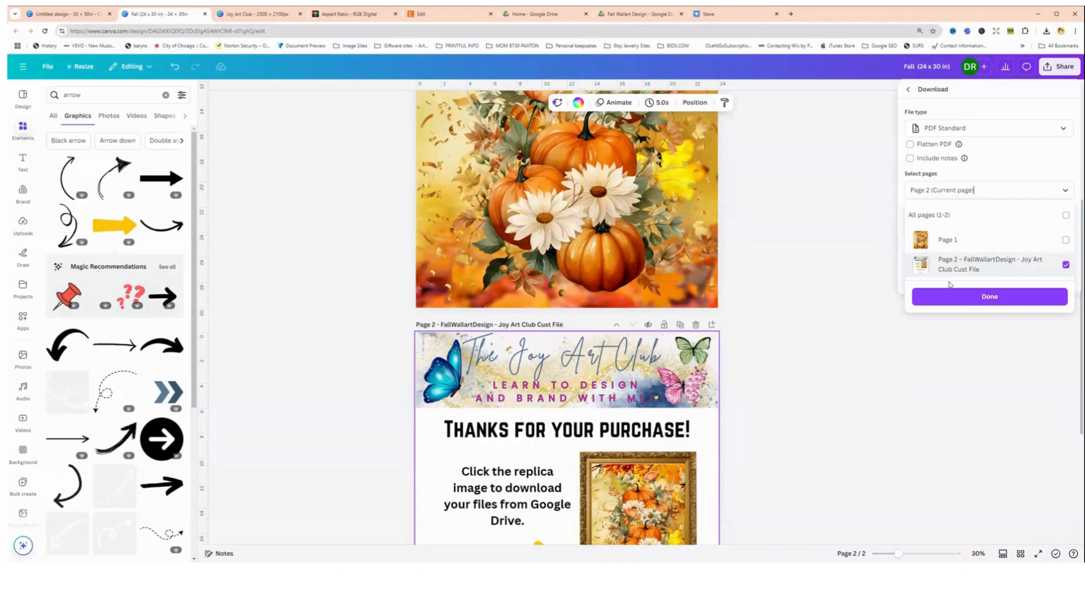
{"action": "left_click", "coordinate": [967, 299]}
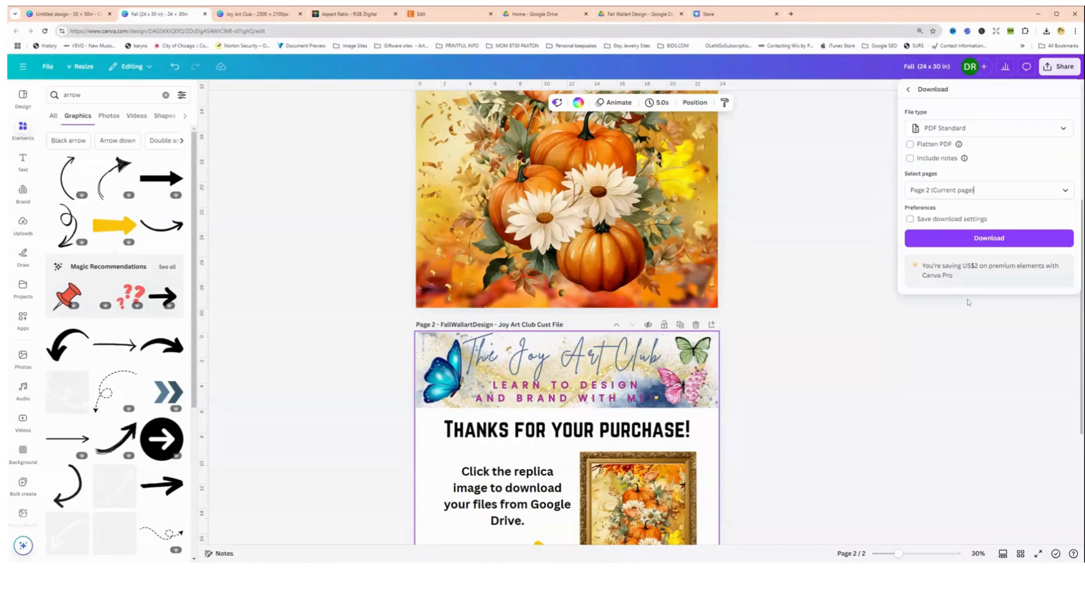
{"action": "left_click", "coordinate": [980, 244]}
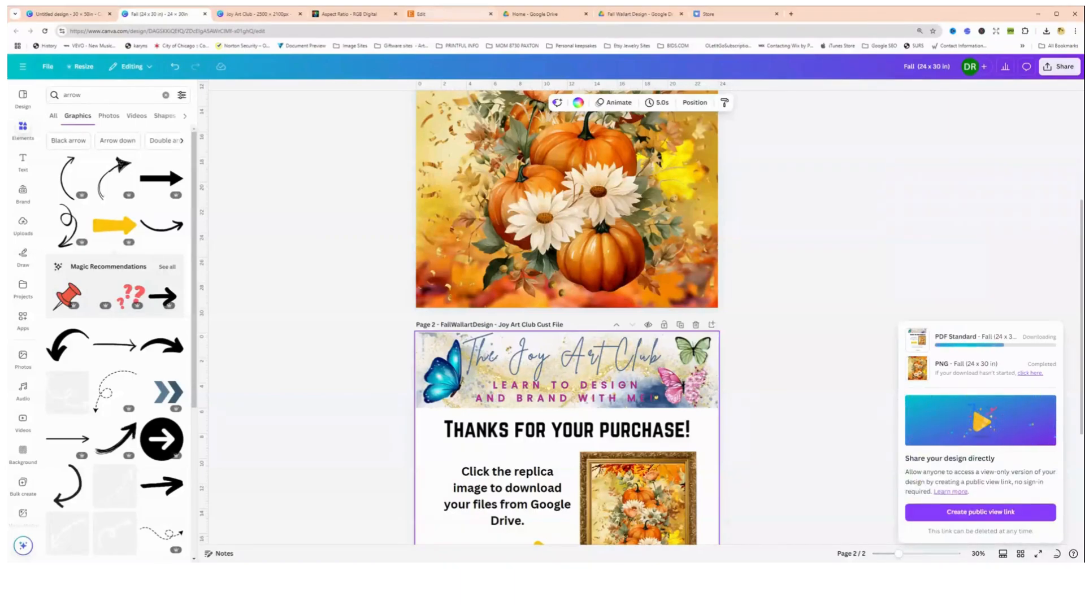
Switch to the Etsy listing editor and upload FallWallartDesign-JoyArtClubCustFile.pdf as the listing's digital file
{"action": "left_click", "coordinate": [438, 18]}
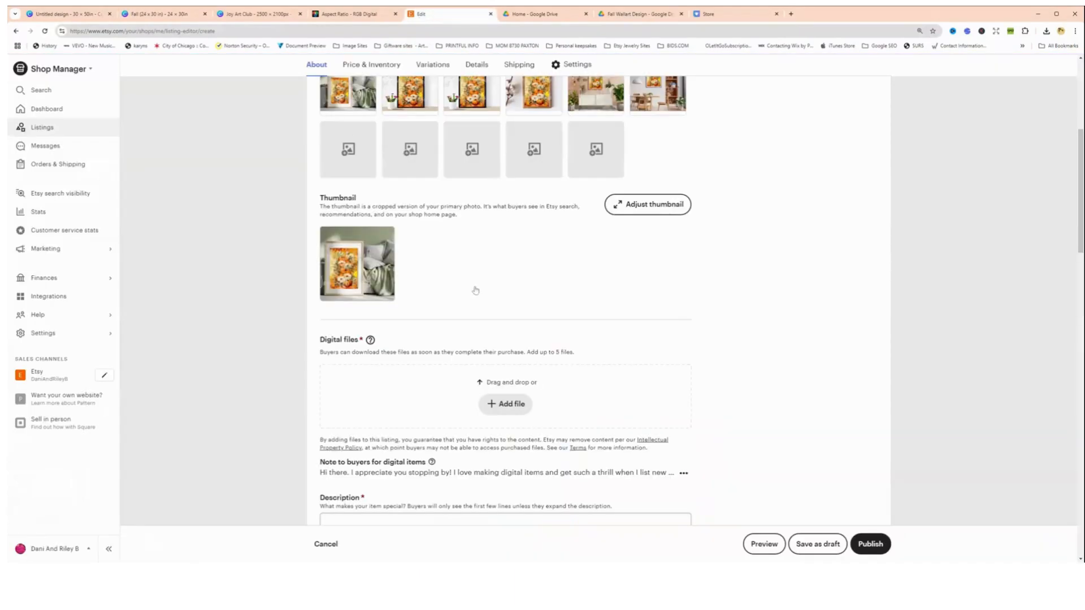
{"action": "left_click", "coordinate": [506, 412]}
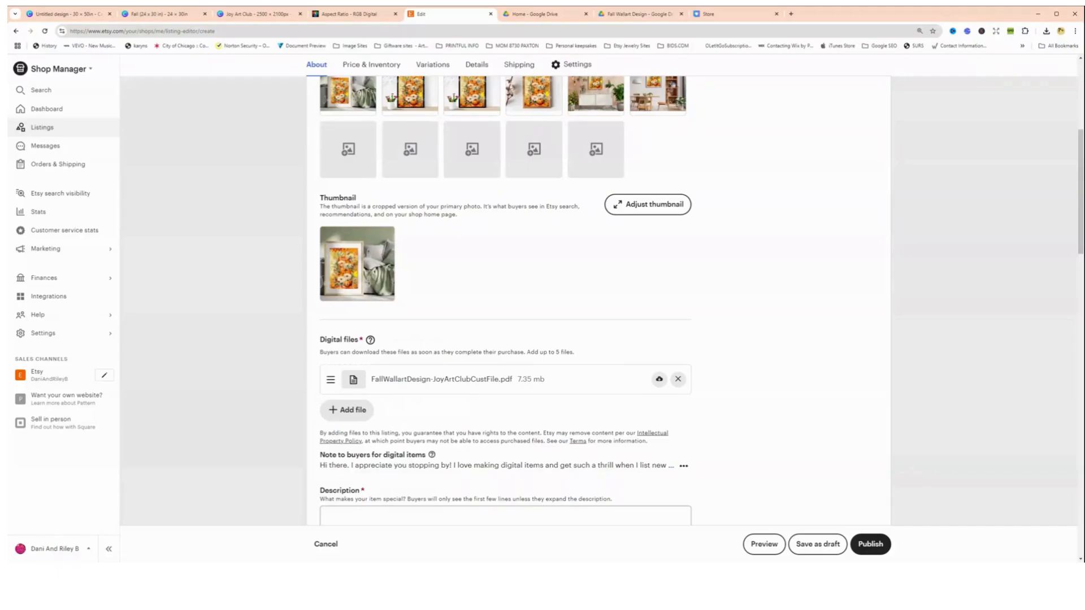
Enter the placeholder description "wtoerewrtreawtar" and consult the 5:4 print sizes in the RGB Digital aspect ratio chart
{"action": "scroll", "coordinate": [505, 283], "scroll_direction": "down", "scroll_amount": 2}
{"action": "left_click", "coordinate": [505, 408]}
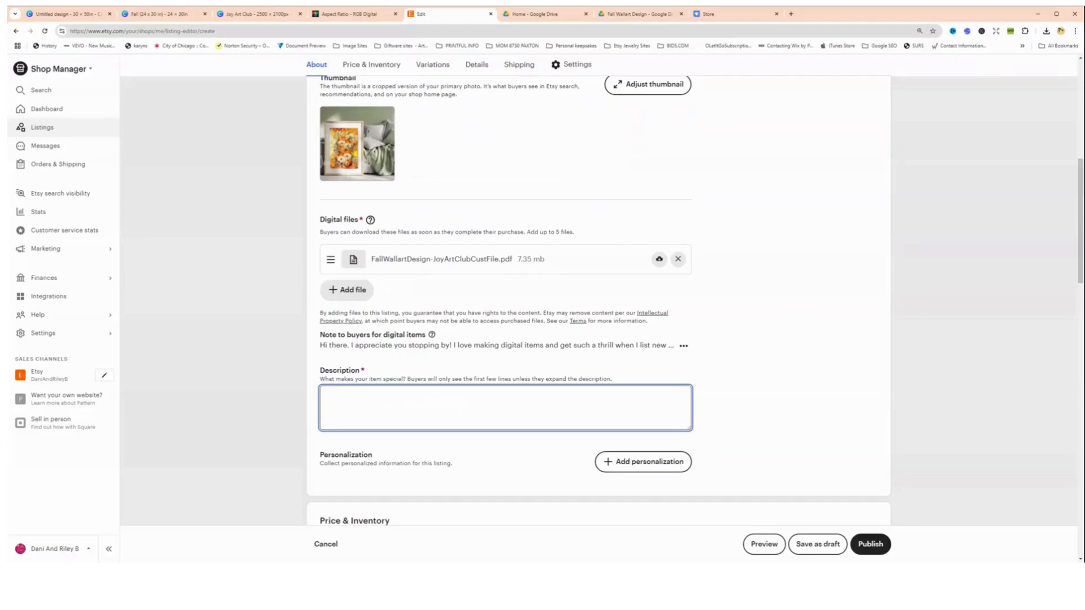
{"action": "type", "text": "wtoerewrtreawtar"}
{"action": "left_click", "coordinate": [343, 16]}
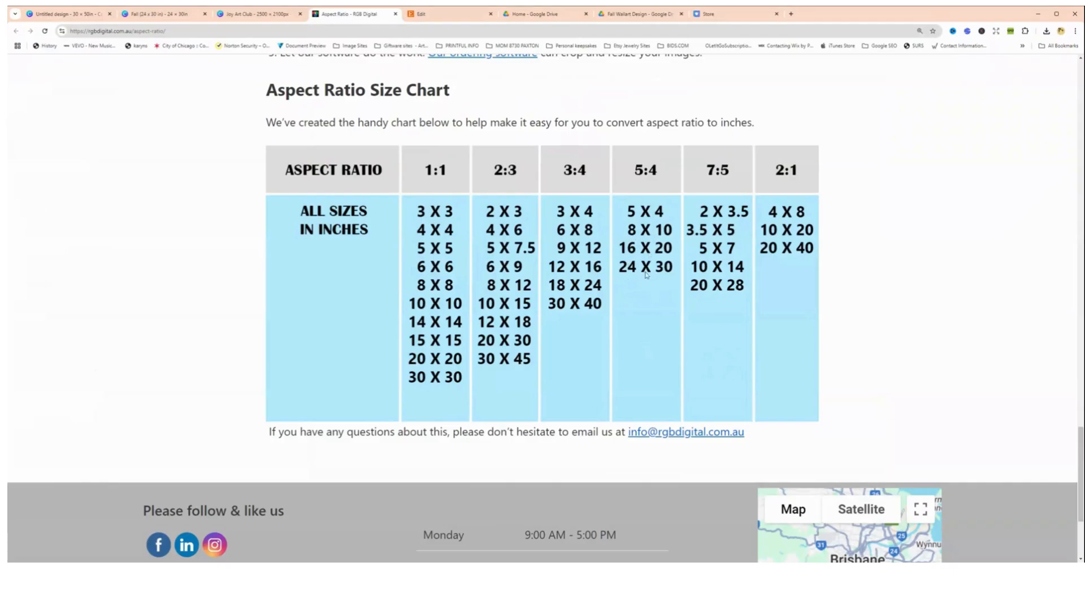
{"action": "left_click", "coordinate": [433, 21]}
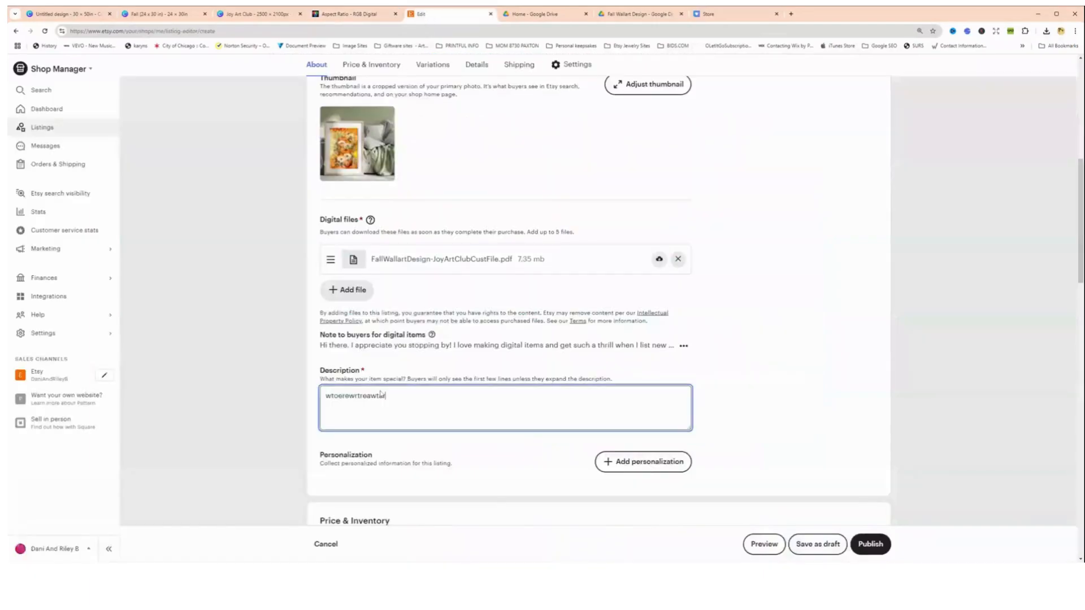
Try to preview the listing, and set its price to $5.00 and quantity to 999
{"action": "left_click", "coordinate": [764, 546]}
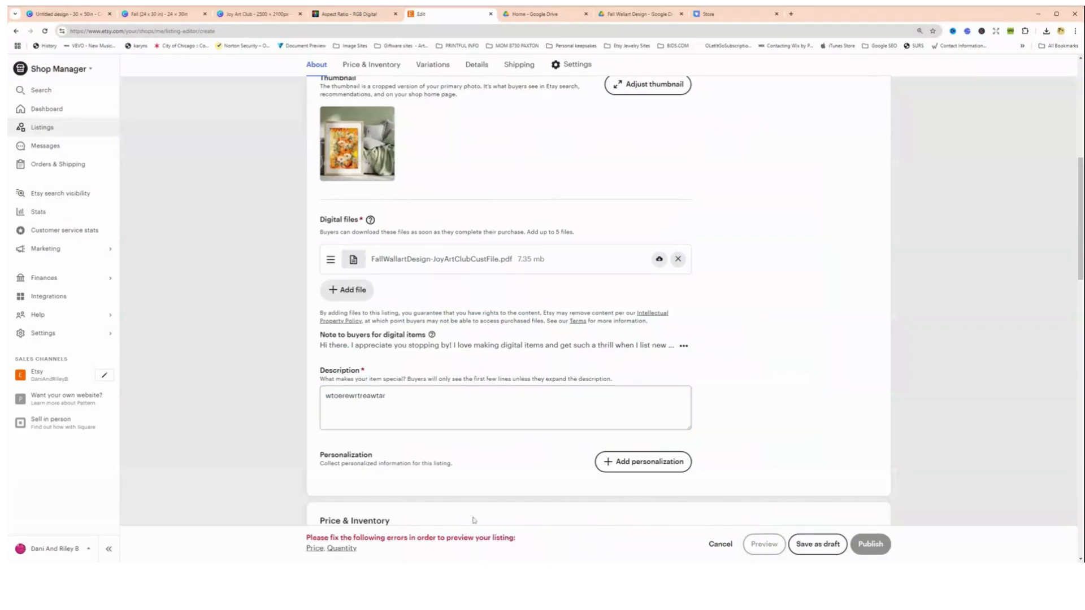
{"action": "scroll", "coordinate": [461, 458], "scroll_direction": "down", "scroll_amount": 3}
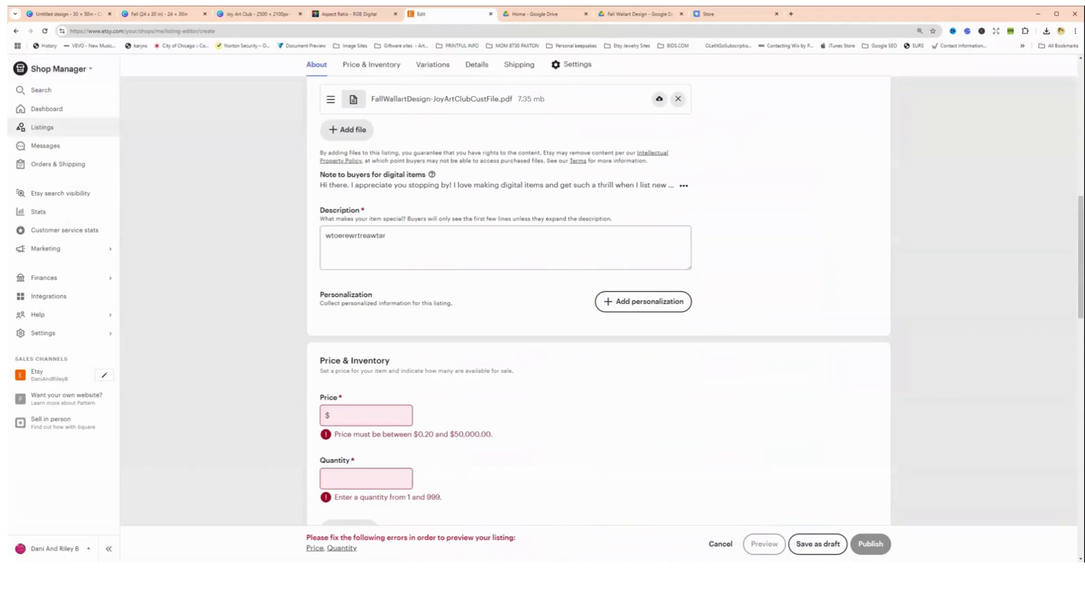
{"action": "left_click", "coordinate": [366, 415]}
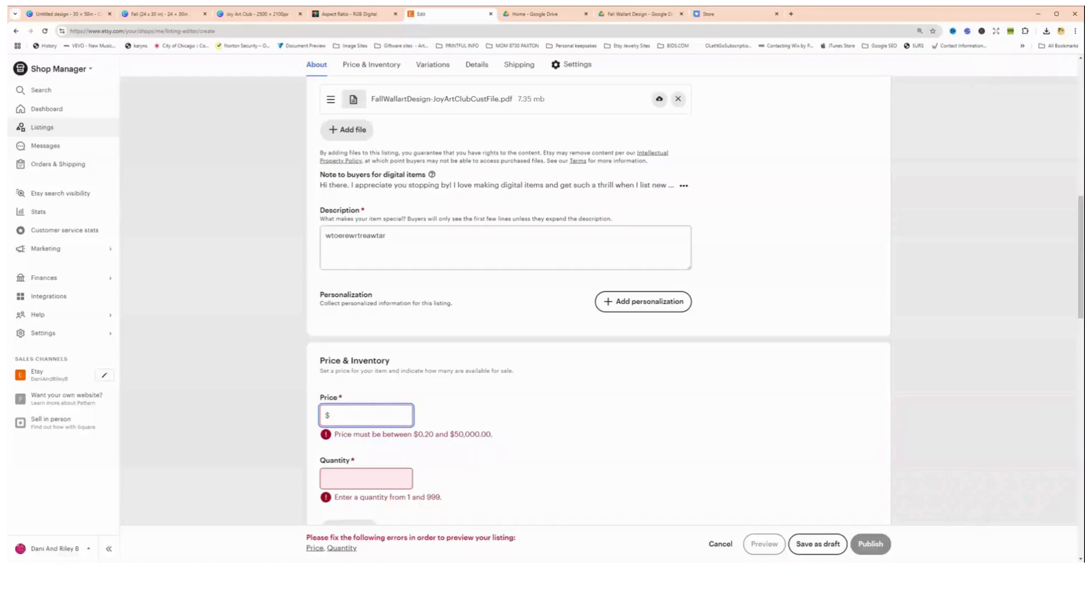
{"action": "type", "text": "5"}
{"action": "left_click", "coordinate": [358, 489]}
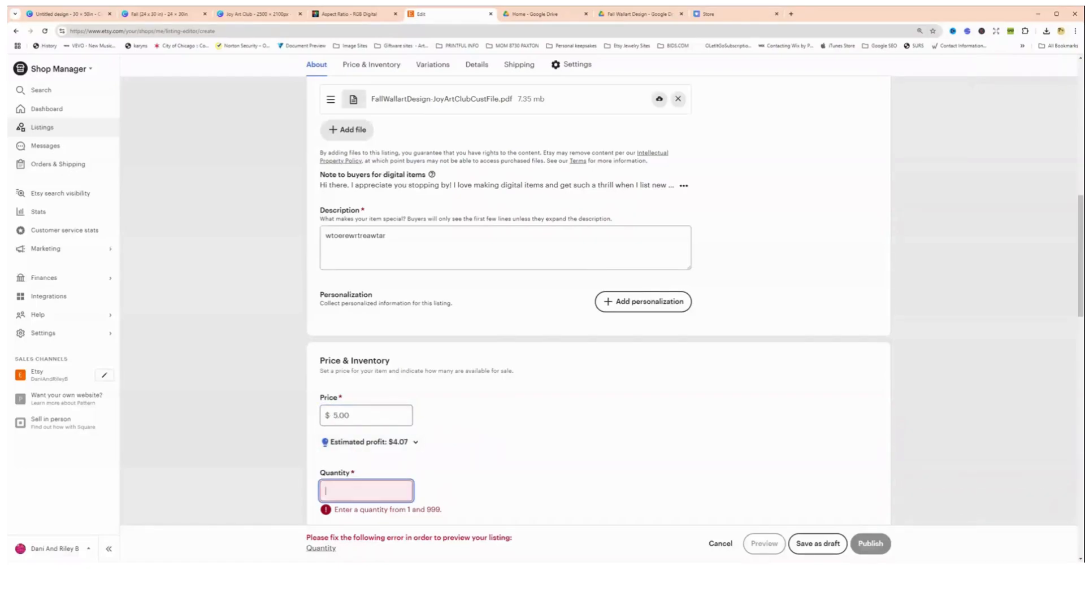
{"action": "type", "text": "999"}
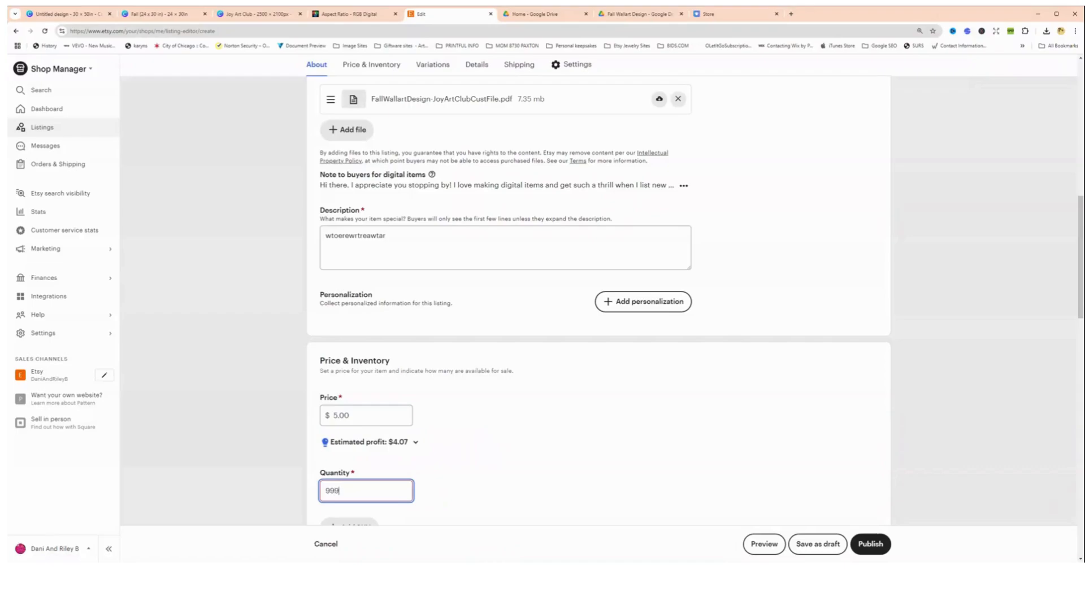
Add the SKU "Fall Wallart Design" to the listing's inventory details
{"action": "scroll", "coordinate": [358, 482], "scroll_direction": "down", "scroll_amount": 3}
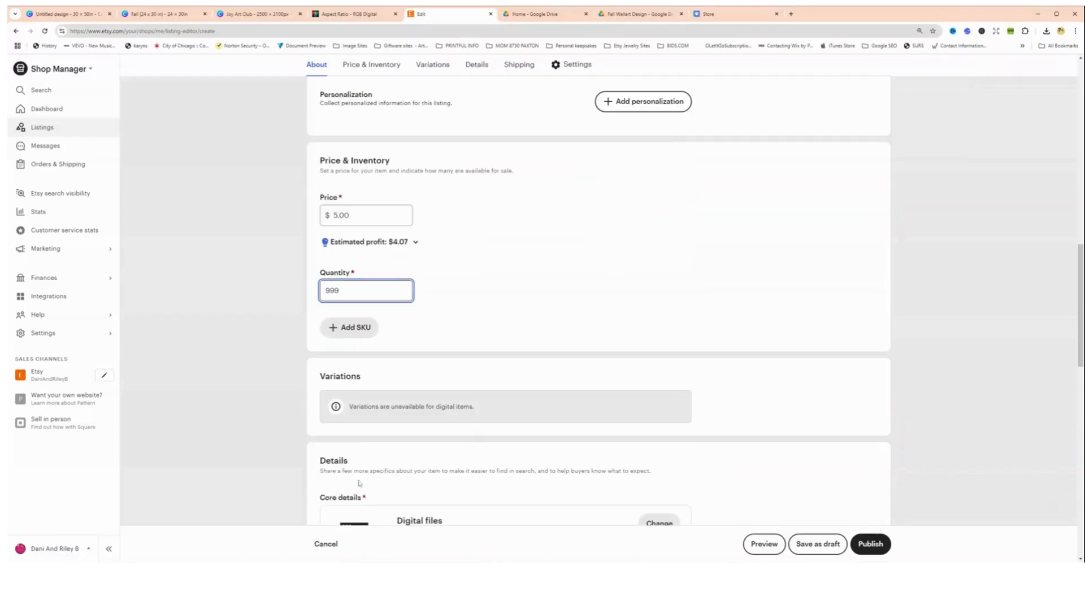
{"action": "left_click", "coordinate": [352, 333]}
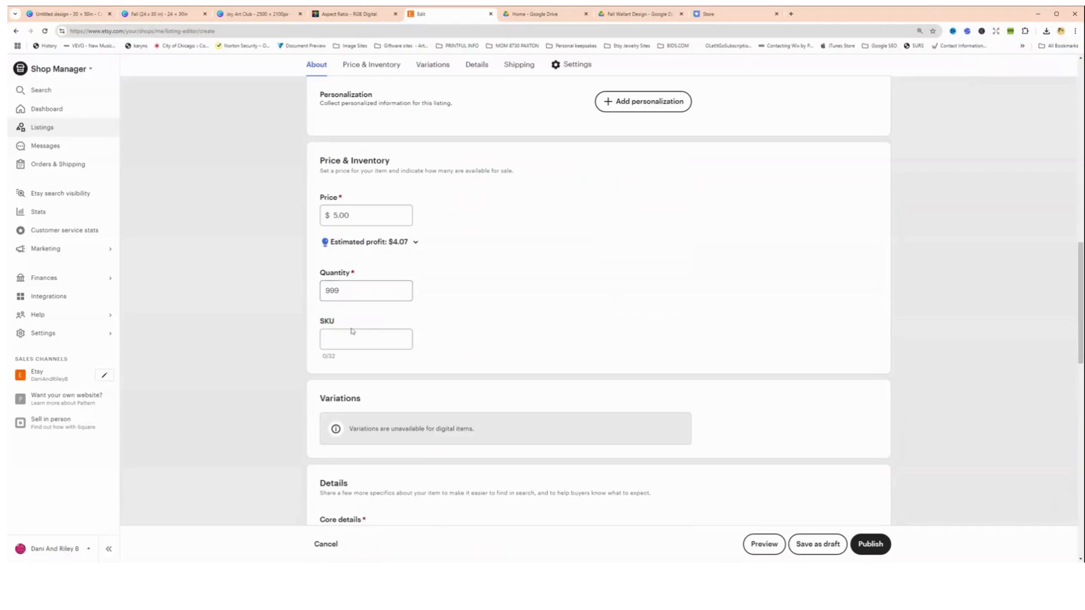
{"action": "left_click", "coordinate": [352, 339]}
{"action": "type", "text": "Fall "}
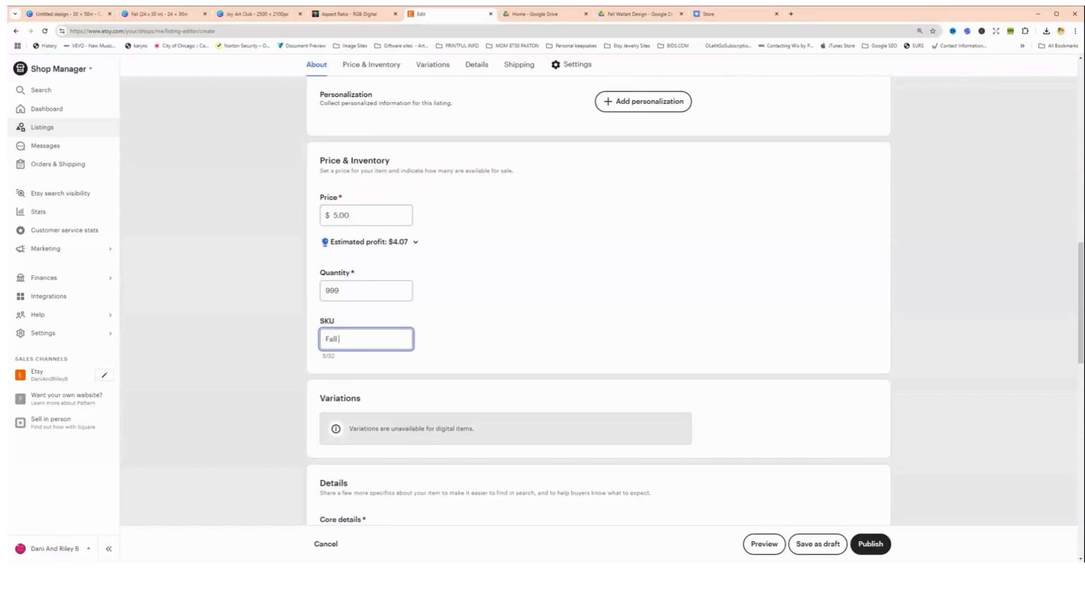
{"action": "type", "text": "Wallart Design"}
Search the listing categories for "Wallart" and choose Digital Prints under Art & Collectibles > Prints
{"action": "scroll", "coordinate": [663, 460], "scroll_direction": "down", "scroll_amount": 3}
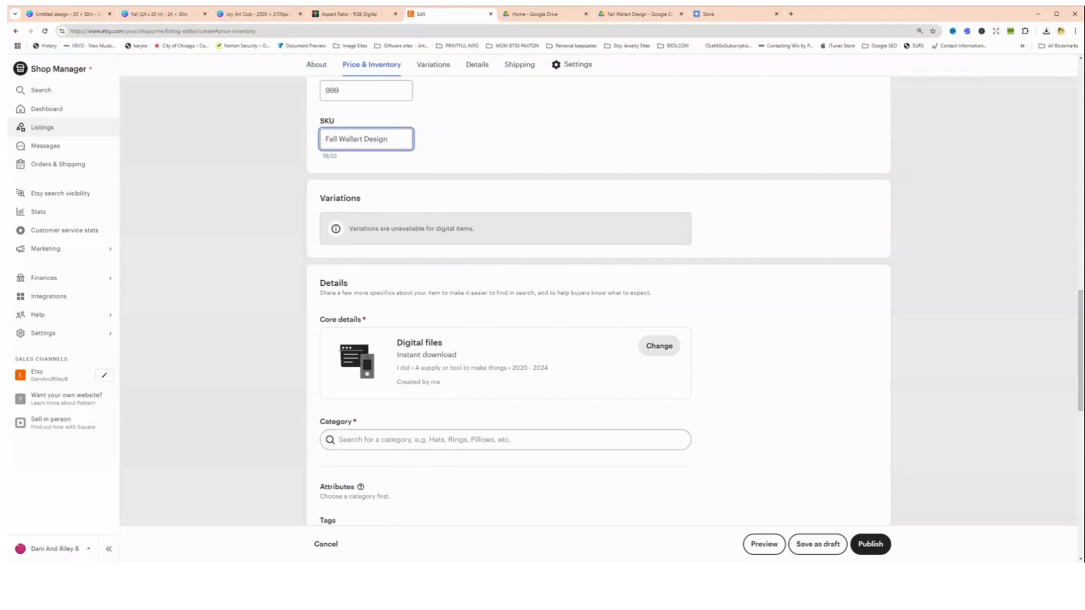
{"action": "left_click", "coordinate": [339, 439]}
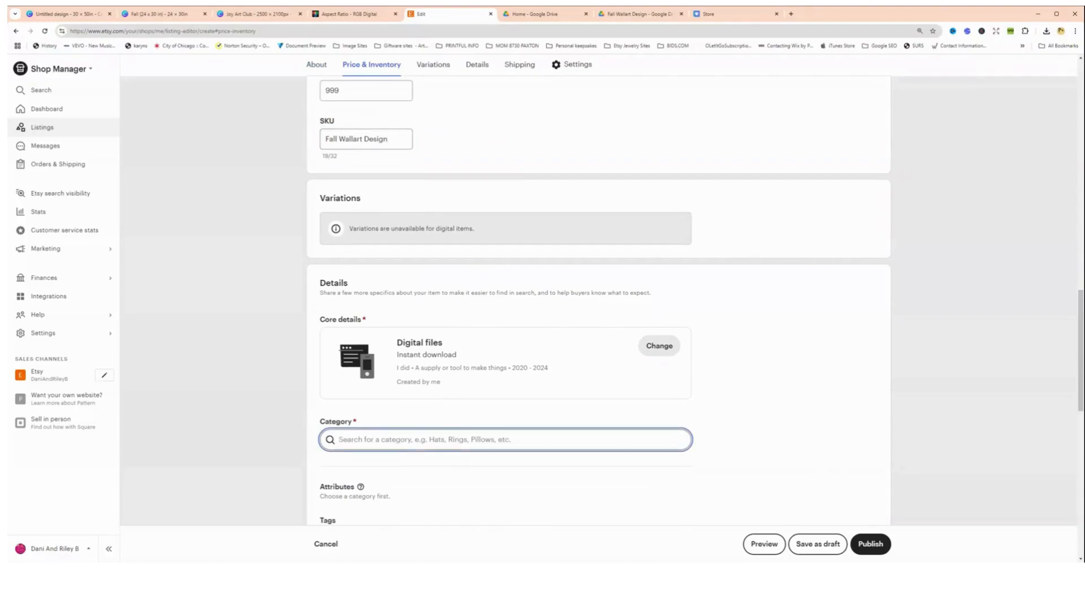
{"action": "type", "text": "Wallart"}
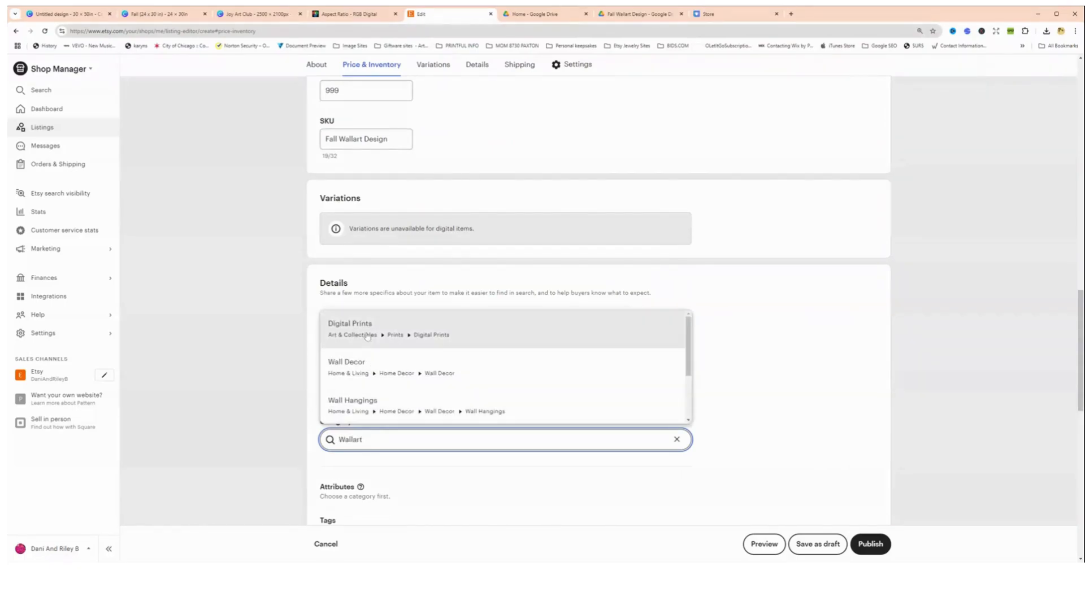
{"action": "left_click", "coordinate": [361, 330]}
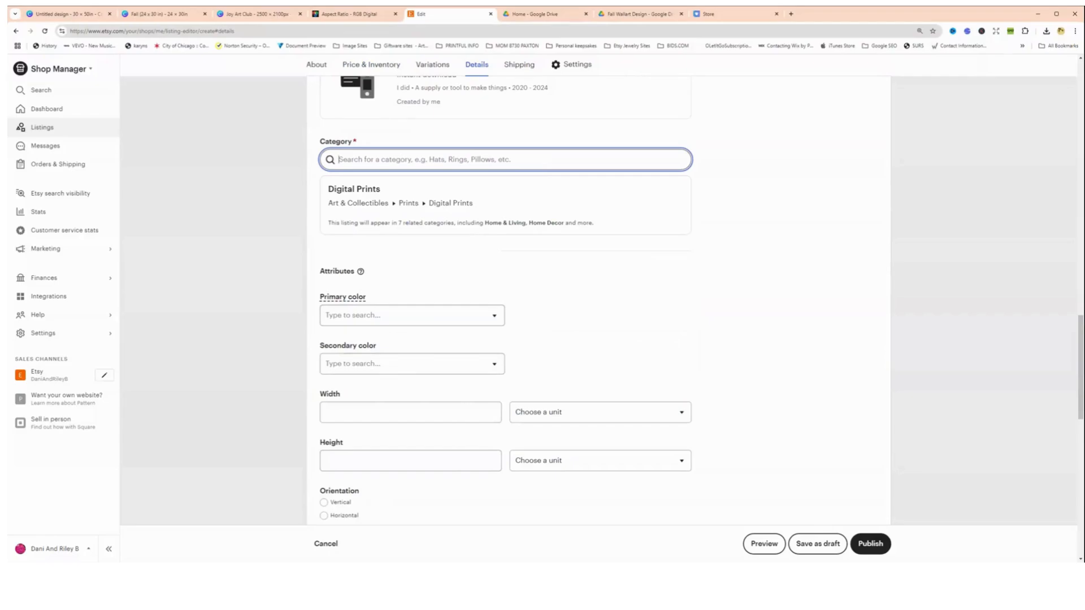
Set the artwork's orientation to Vertical and add the tag "Printable wall art"
{"action": "scroll", "coordinate": [324, 309], "scroll_direction": "down", "scroll_amount": 3}
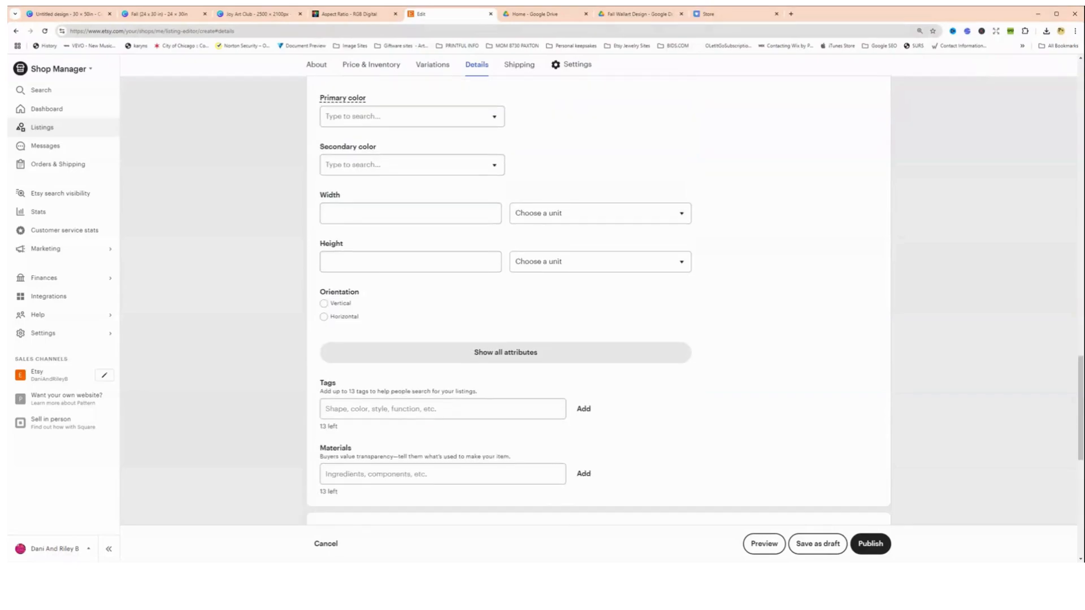
{"action": "left_click", "coordinate": [323, 303]}
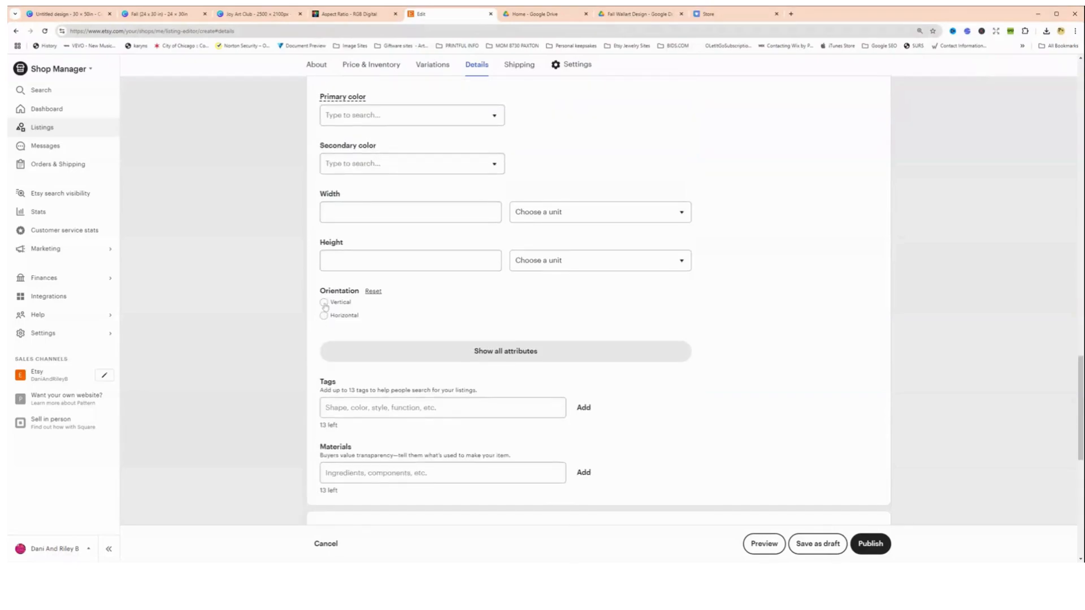
{"action": "scroll", "coordinate": [487, 375], "scroll_direction": "down", "scroll_amount": 1}
{"action": "scroll", "coordinate": [379, 346], "scroll_direction": "down", "scroll_amount": 1}
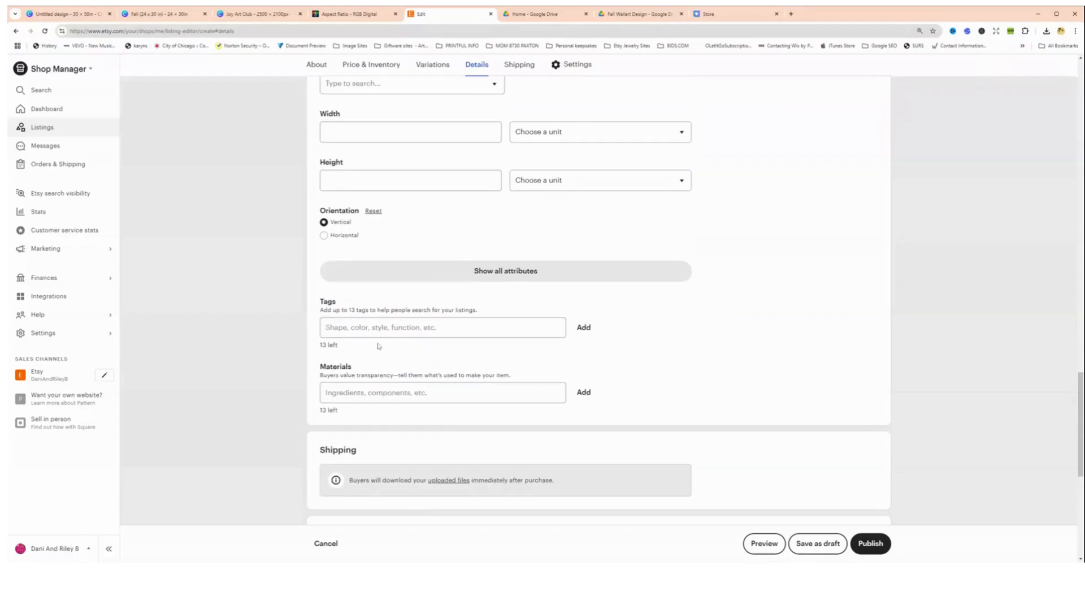
{"action": "left_click", "coordinate": [379, 330]}
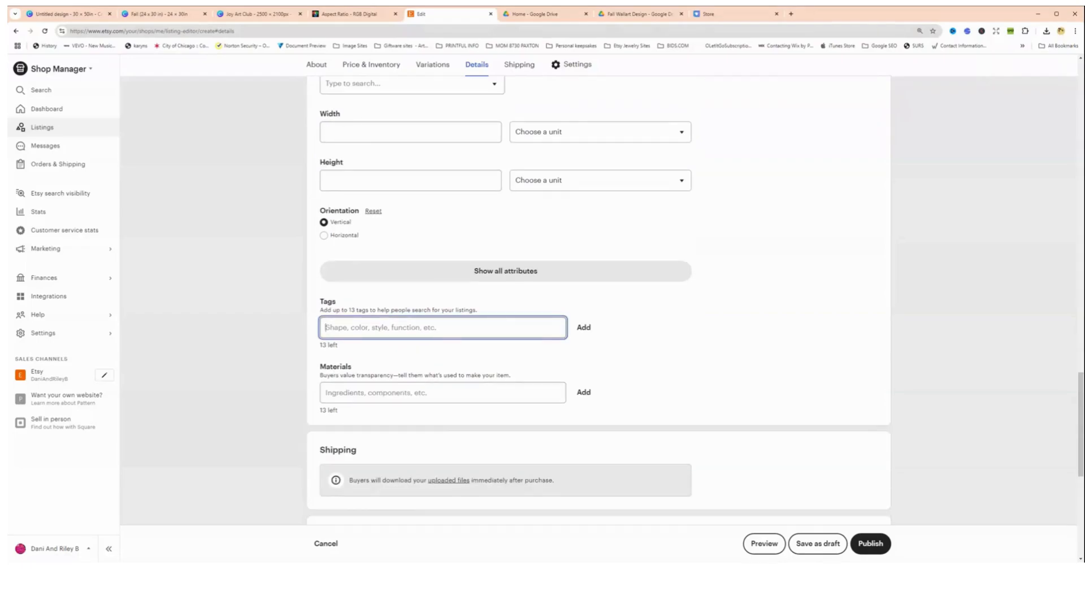
{"action": "type", "text": "Printable wall art"}
{"action": "key", "text": "Return"}
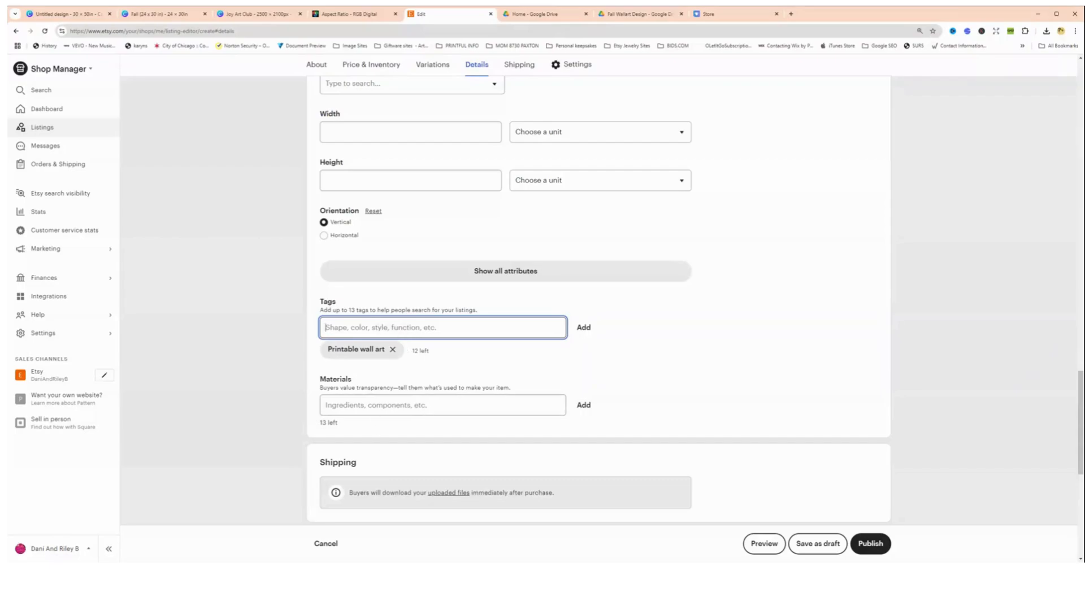
Review the remaining shipping and renewal settings, and preview the listing, checking its video and mockup images before returning to the first one
{"action": "scroll", "coordinate": [385, 463], "scroll_direction": "down", "scroll_amount": 4}
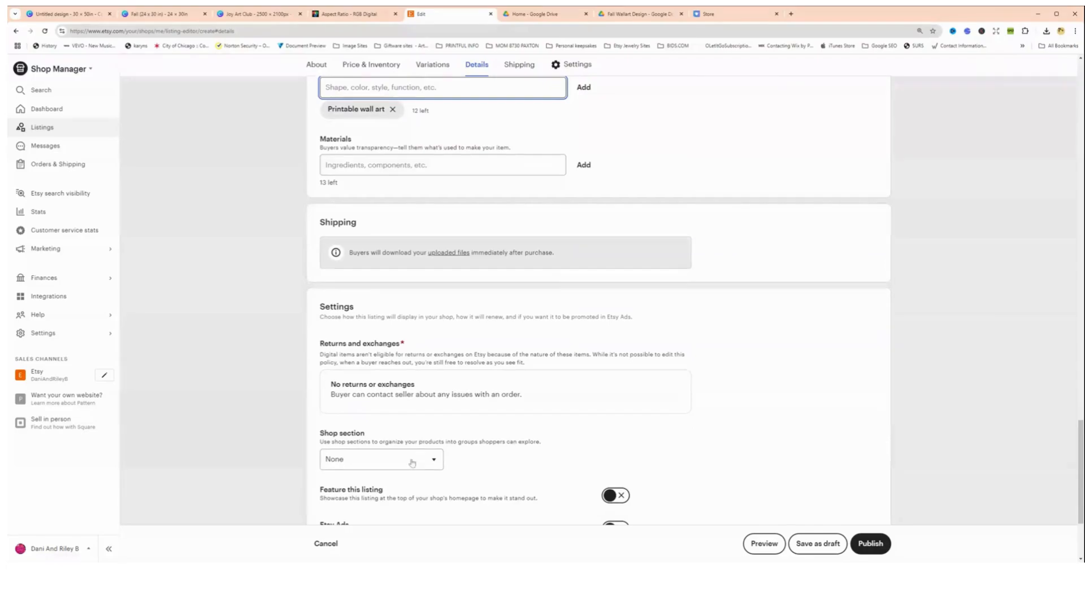
{"action": "scroll", "coordinate": [358, 463], "scroll_direction": "down", "scroll_amount": 2}
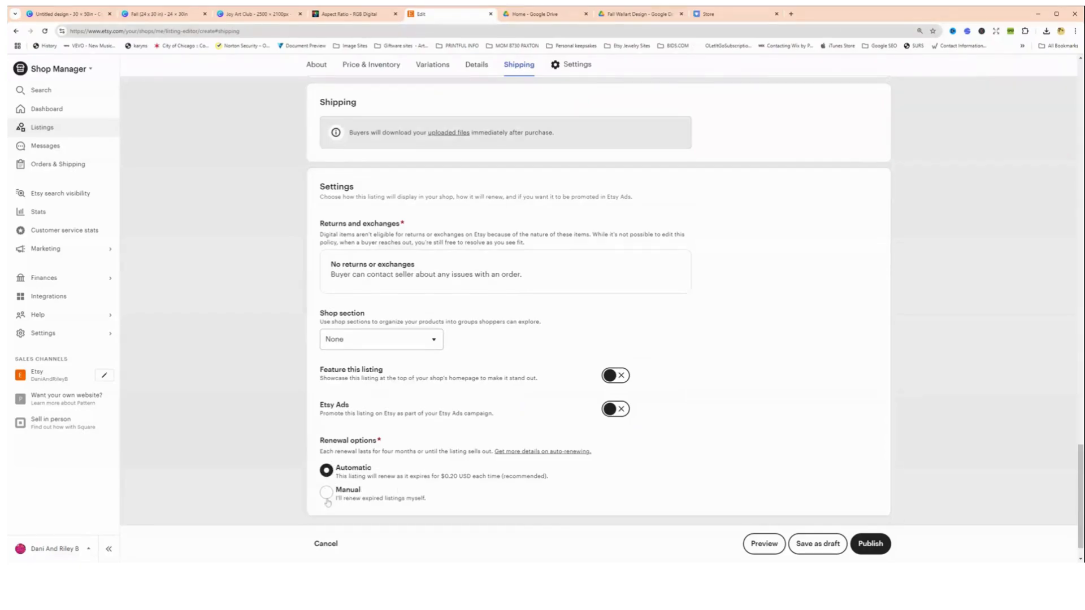
{"action": "scroll", "coordinate": [621, 464], "scroll_direction": "down", "scroll_amount": 1}
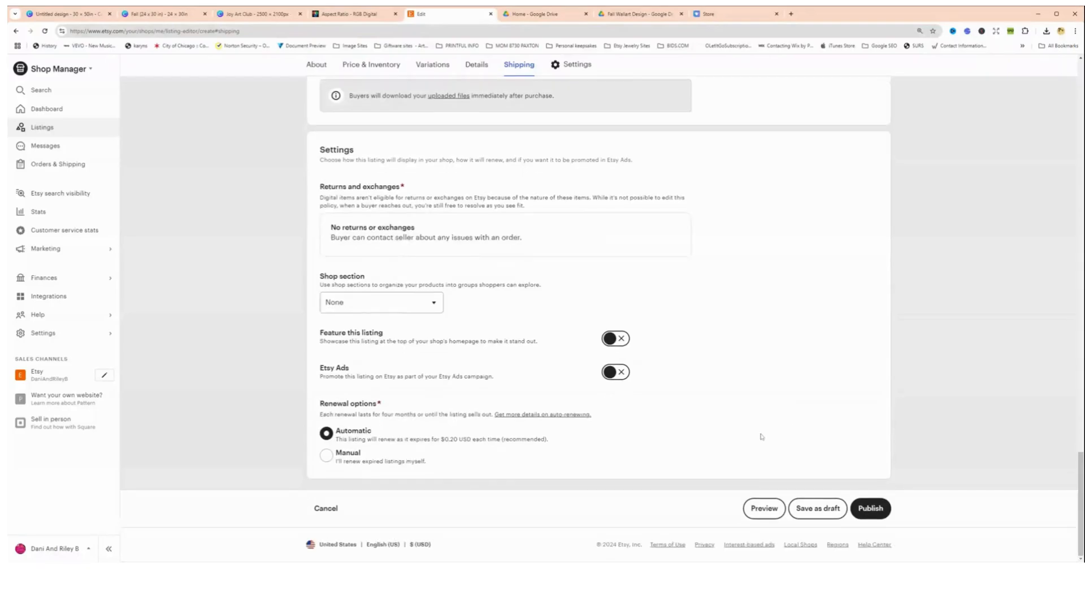
{"action": "left_click", "coordinate": [763, 510]}
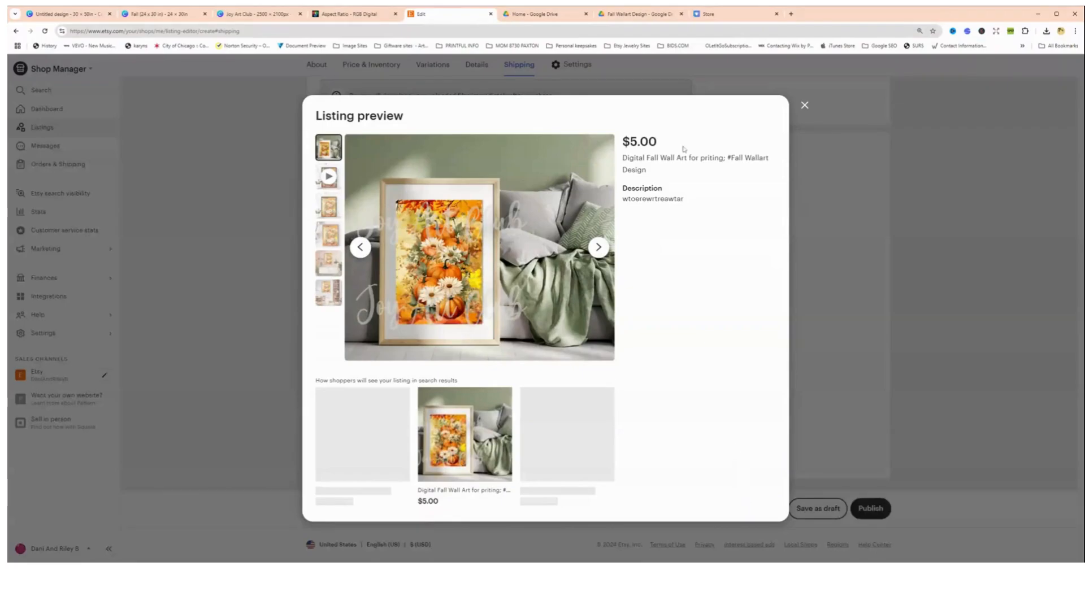
{"action": "left_click", "coordinate": [332, 181]}
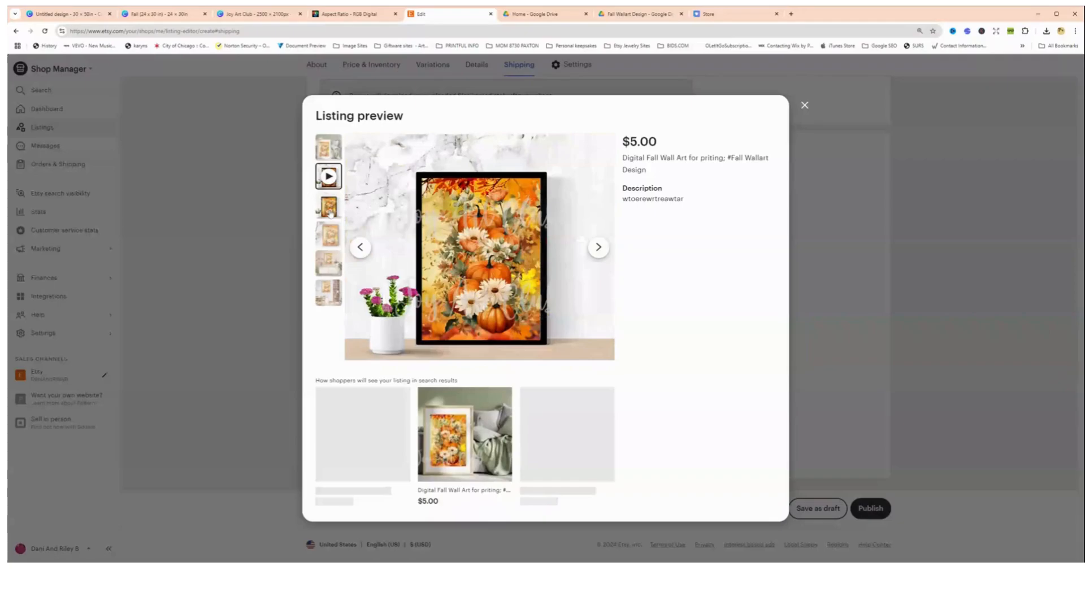
{"action": "left_click", "coordinate": [329, 235]}
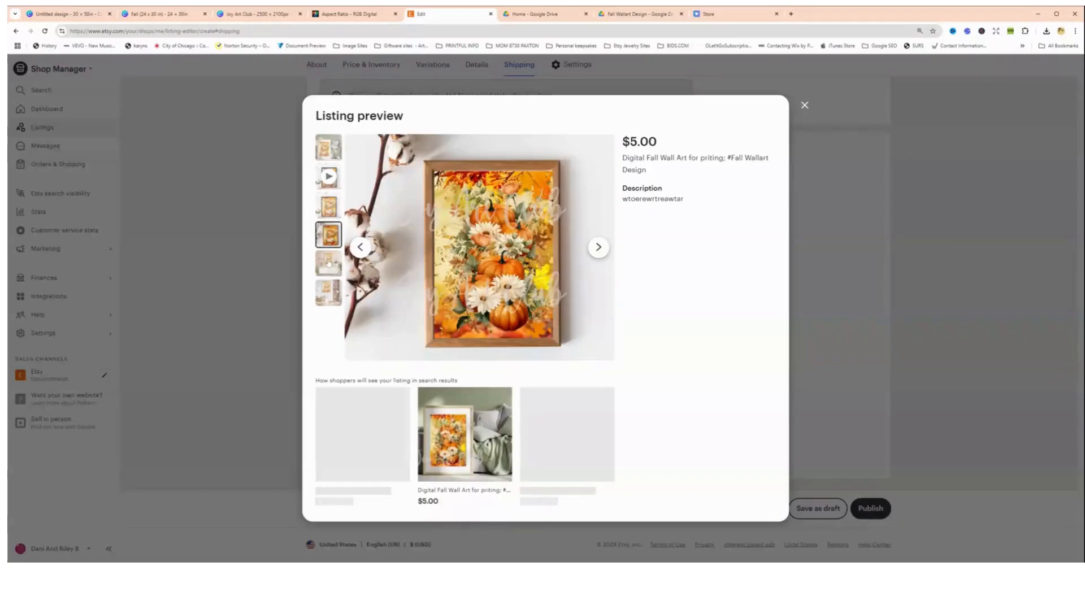
{"action": "left_click", "coordinate": [329, 273]}
{"action": "left_click", "coordinate": [328, 293]}
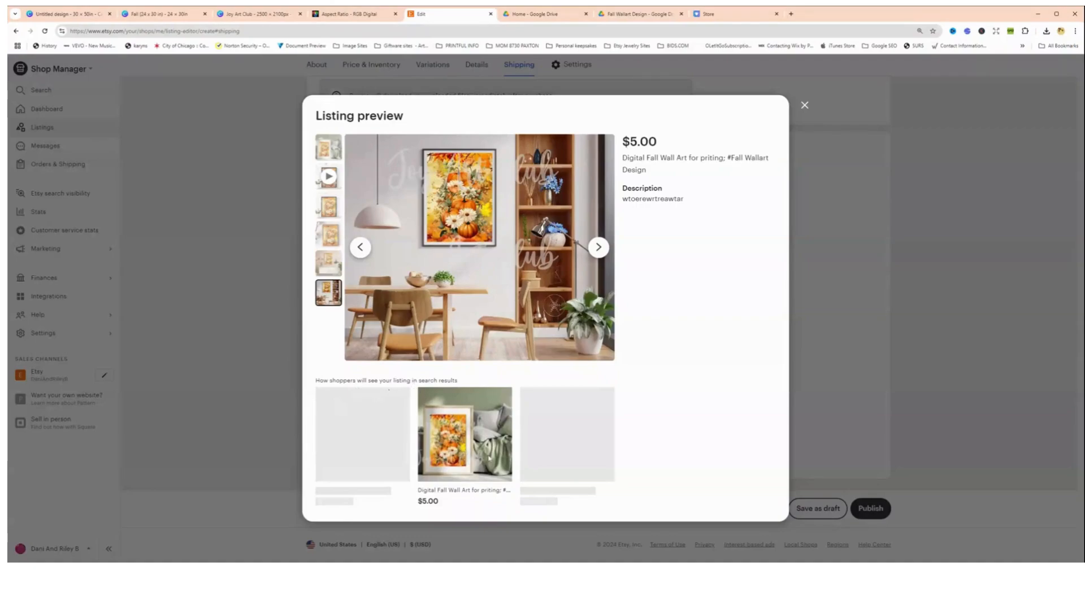
{"action": "left_click", "coordinate": [328, 148]}
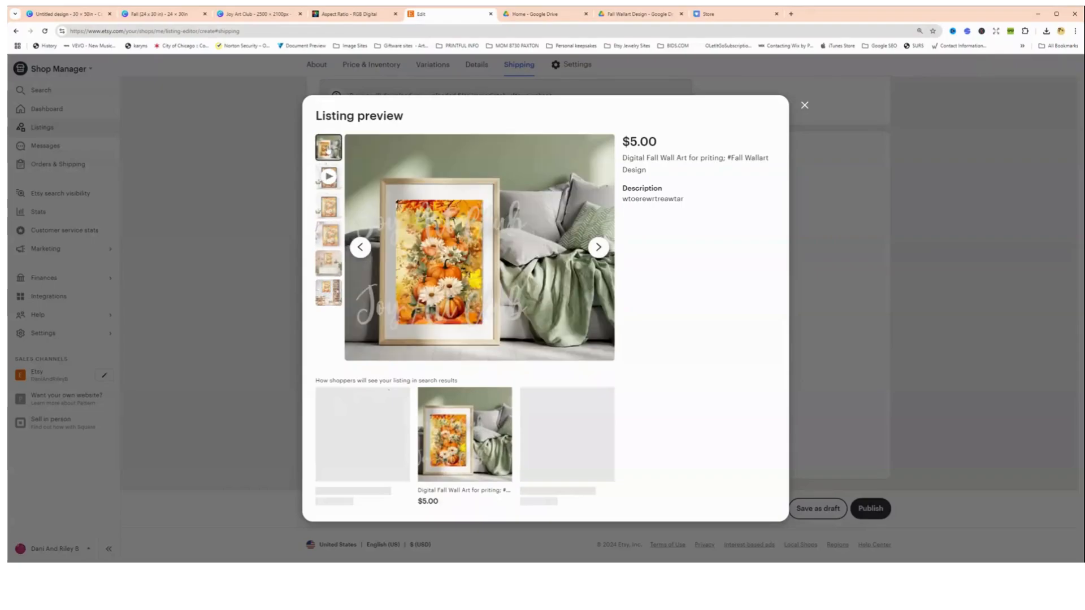